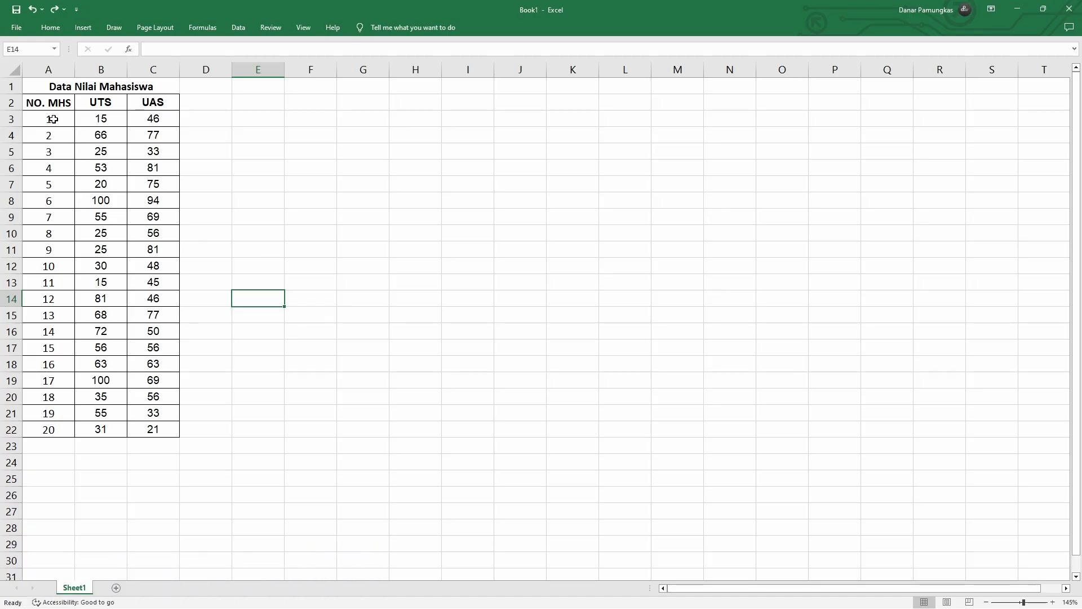
drag(49, 119, 174, 425)
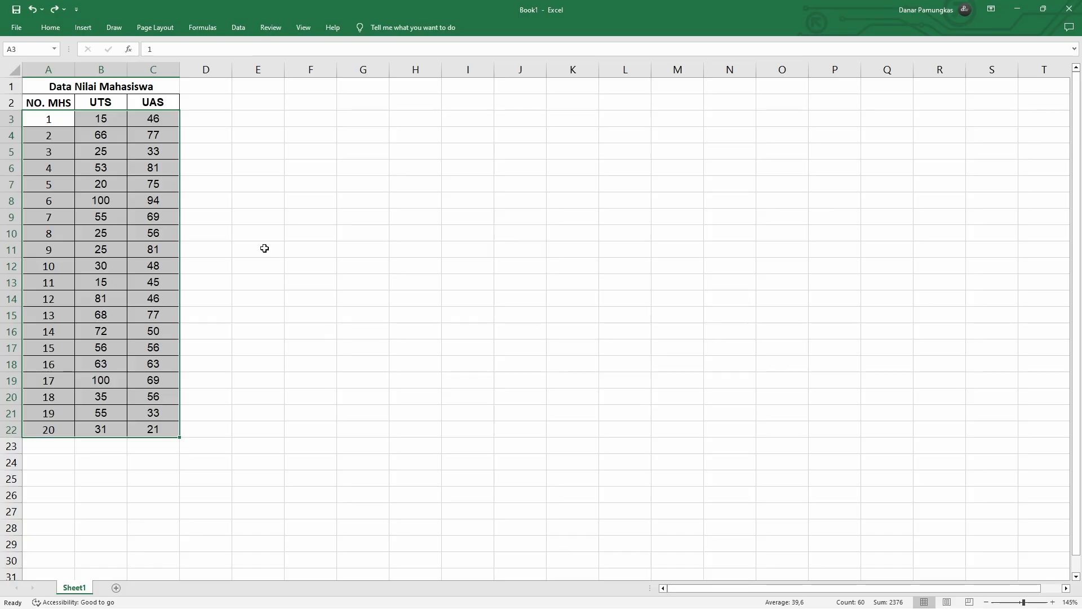
click(264, 248)
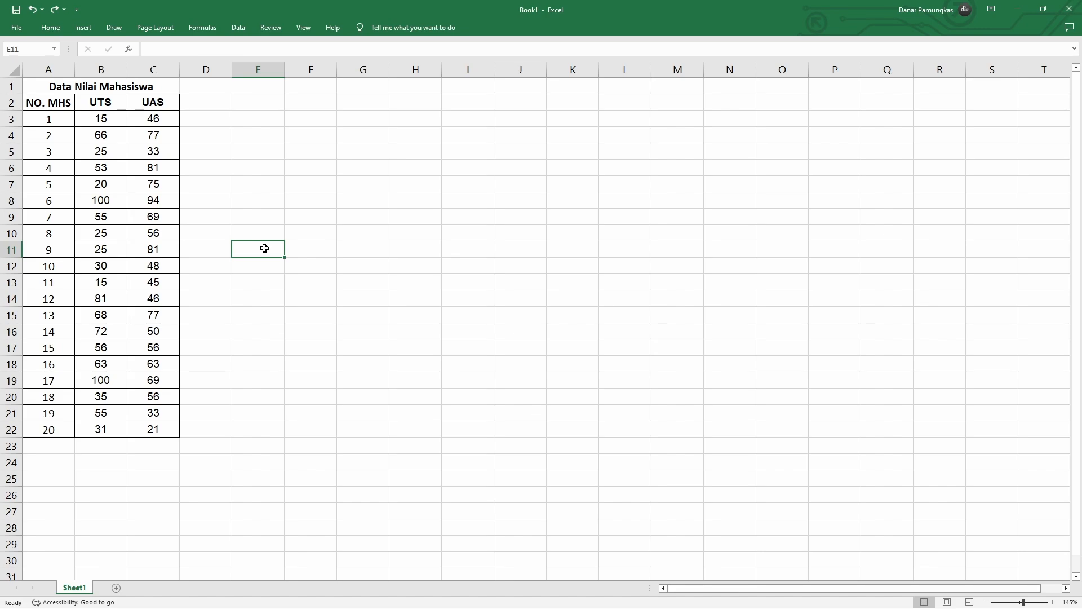
click(105, 109)
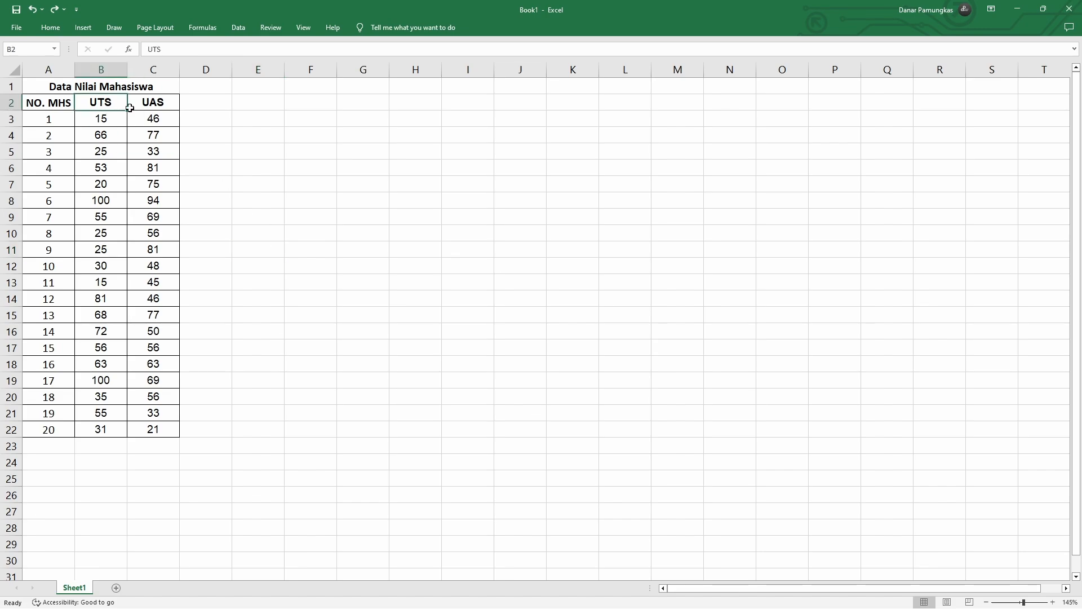
click(152, 105)
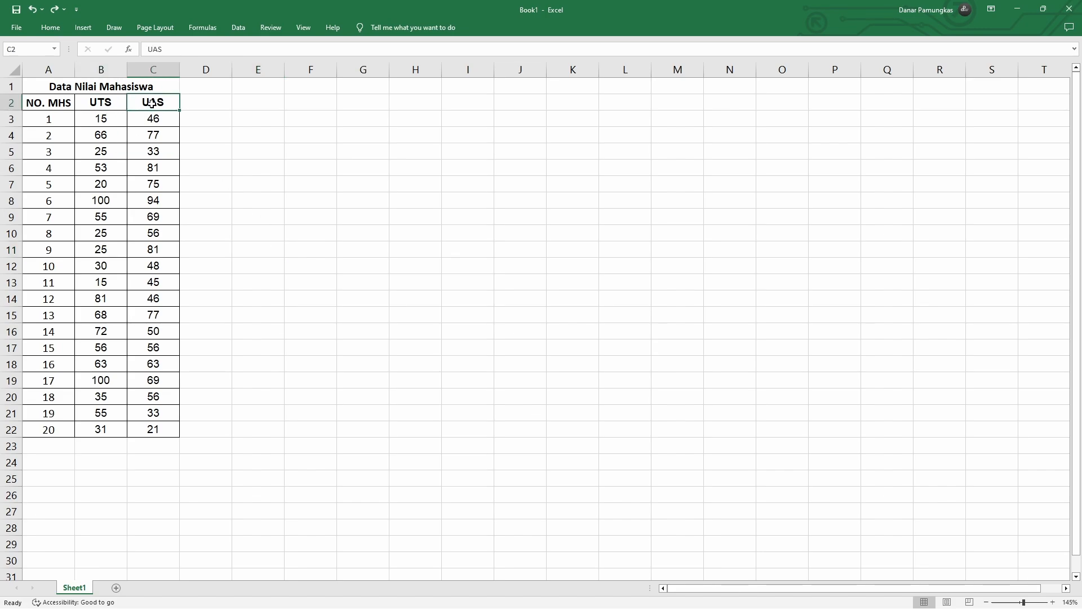
click(203, 108)
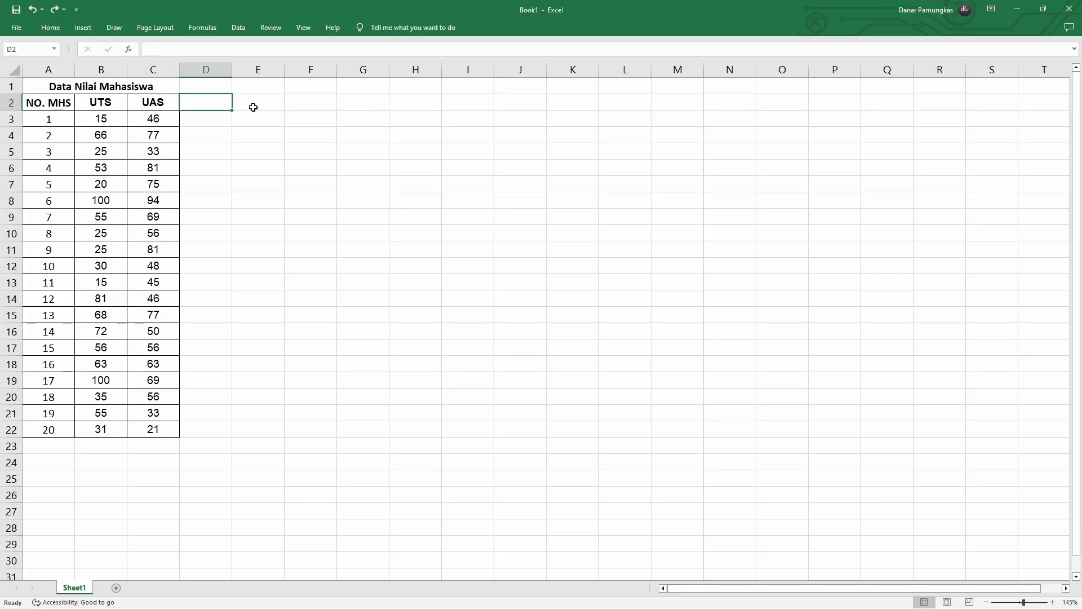
- Enter the heading "Centroid Awal" in cell E1
click(252, 103)
click(253, 86)
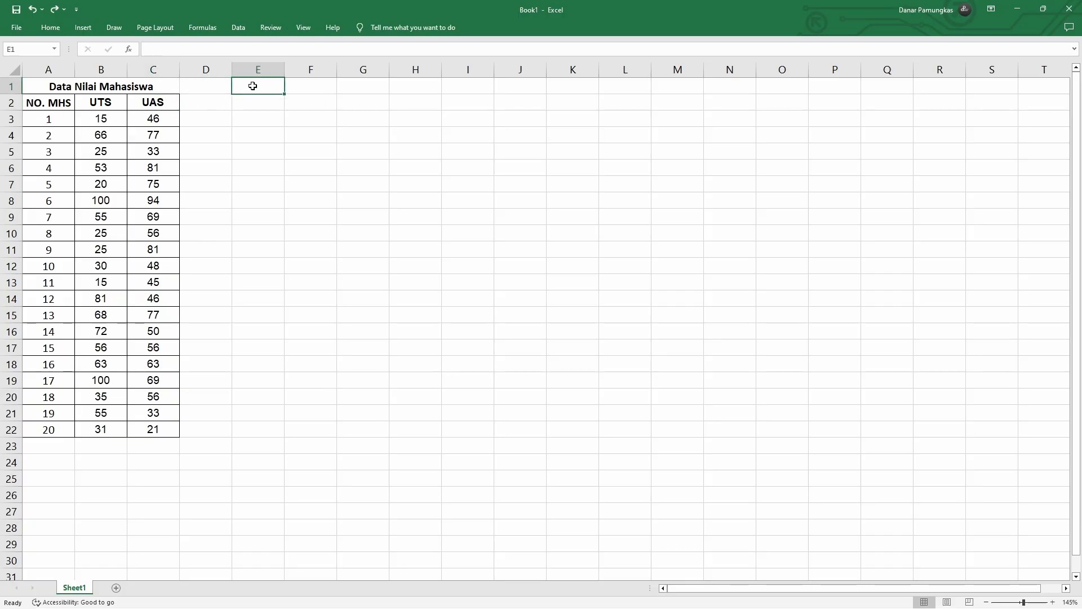
text(Centro)
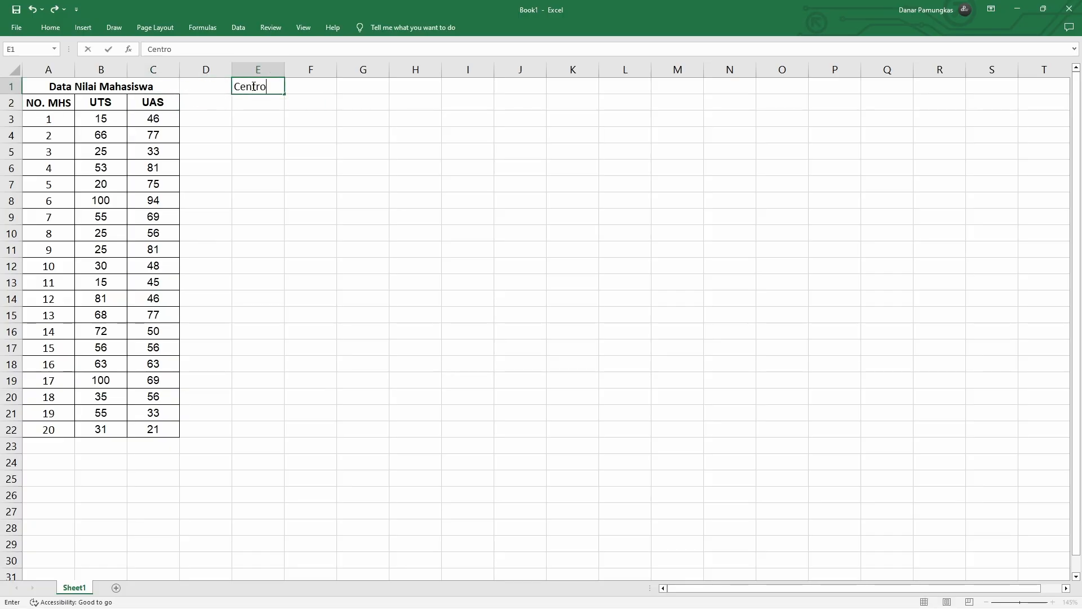
text(id Awal)
key(Return)
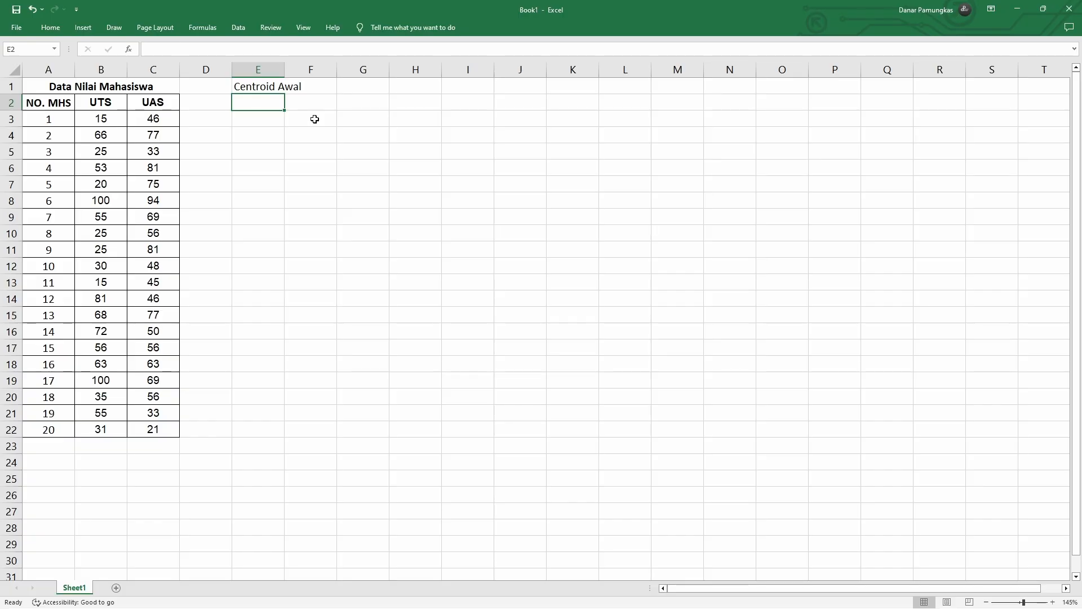
- Label the three centroids below the heading: C1 in E2, C2 in G2 and C3 in I2
text(C1)
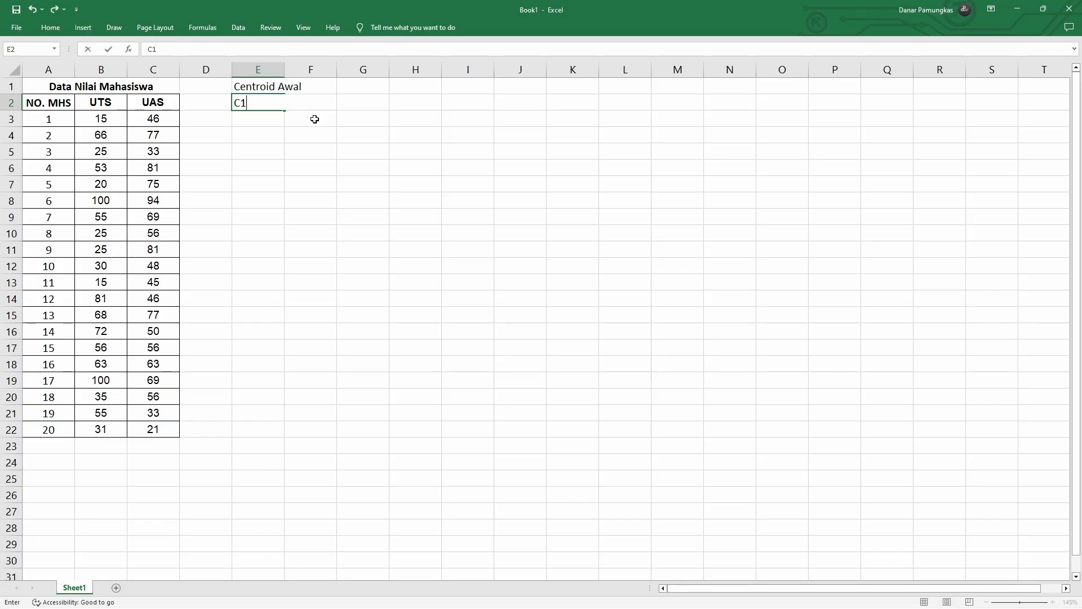
key(Tab)
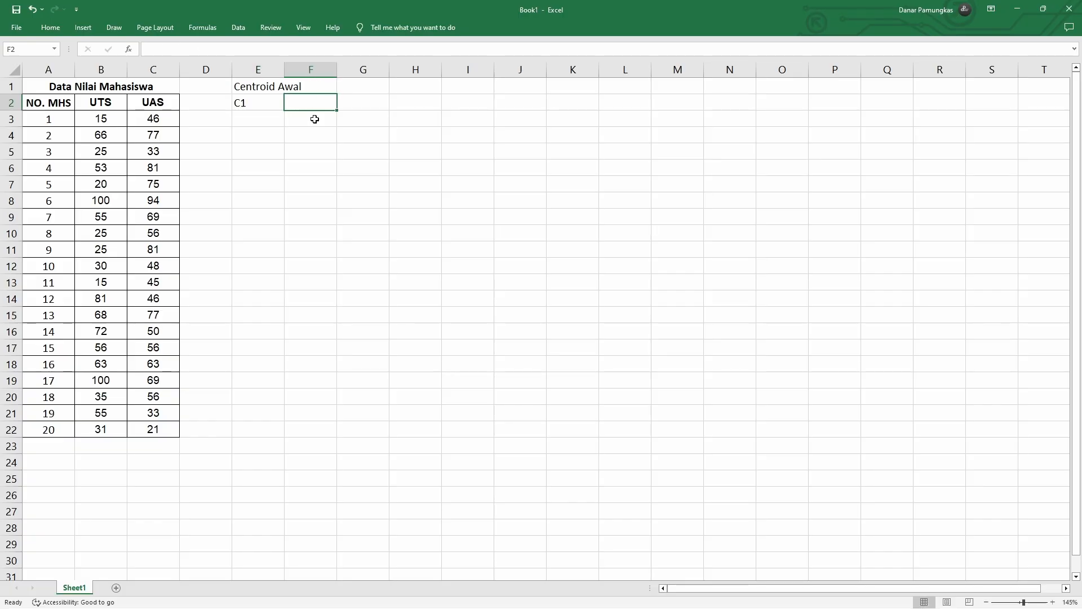
key(Tab)
text(C2)
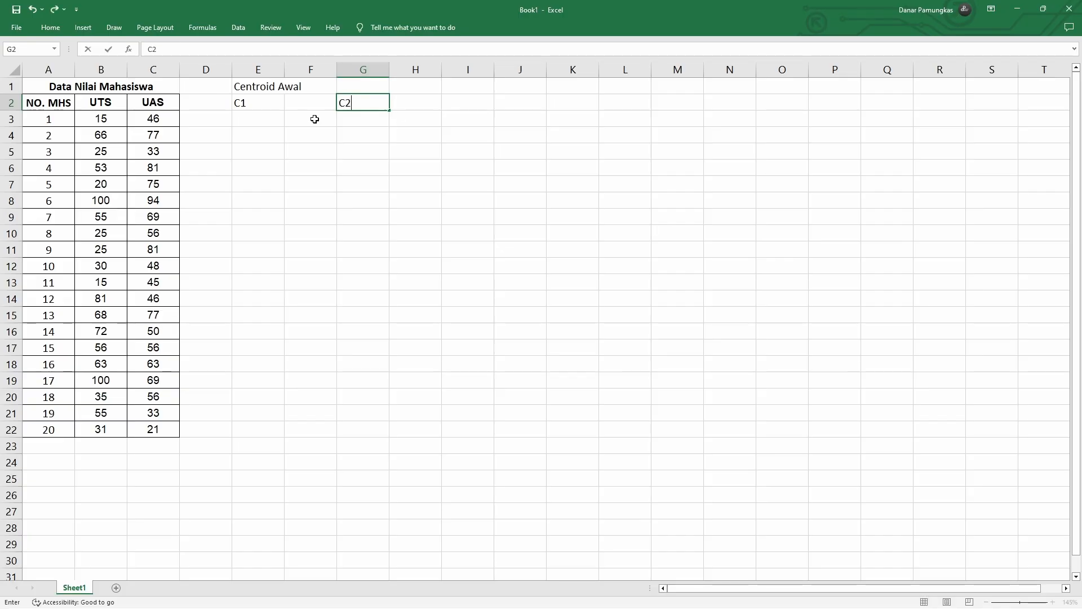
key(Tab)
key(Tab)
text(C)
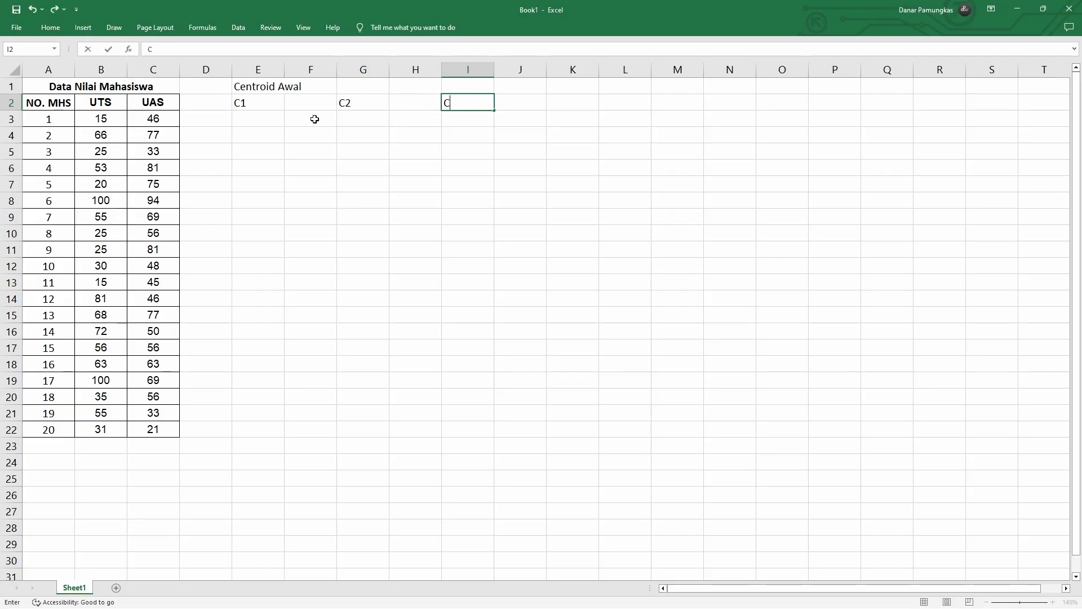
key(Return)
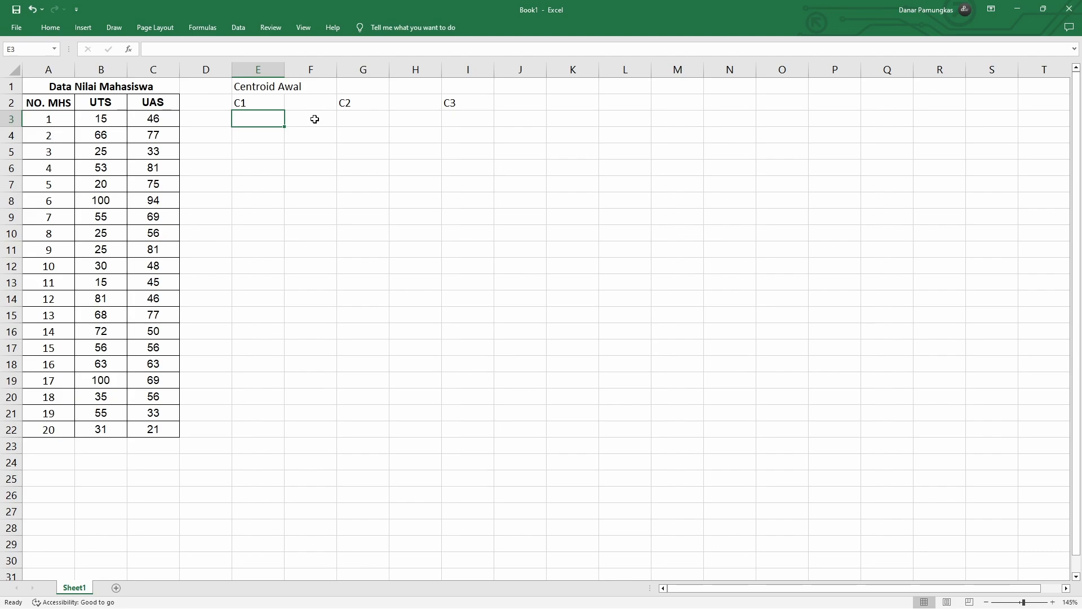
- Merge and center the "Centroid Awal" heading across E1:J1
drag(275, 87, 496, 87)
right_click(502, 85)
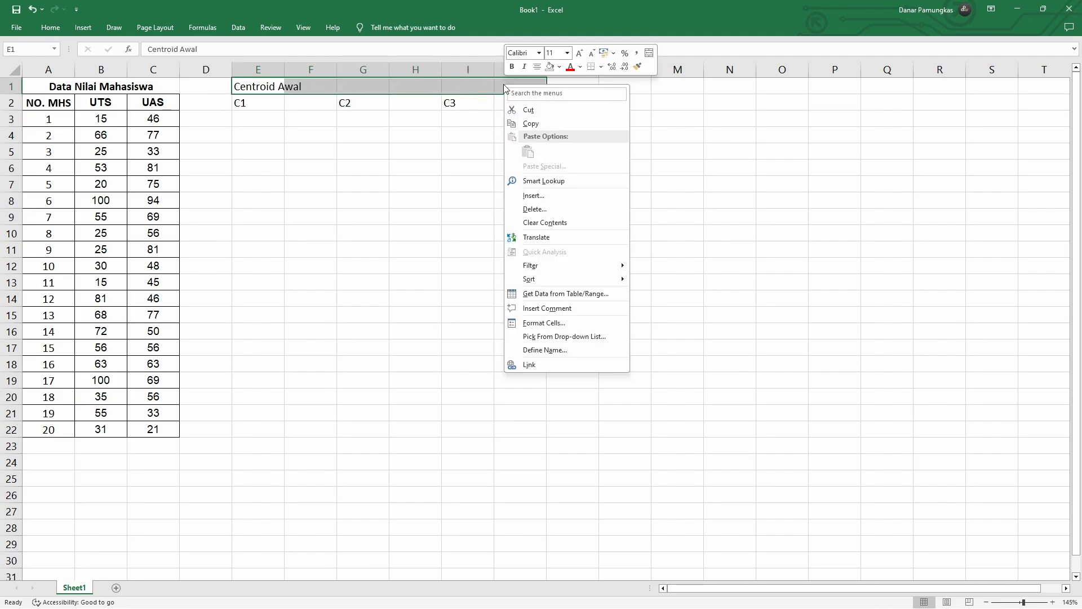
click(649, 54)
drag(395, 138, 382, 135)
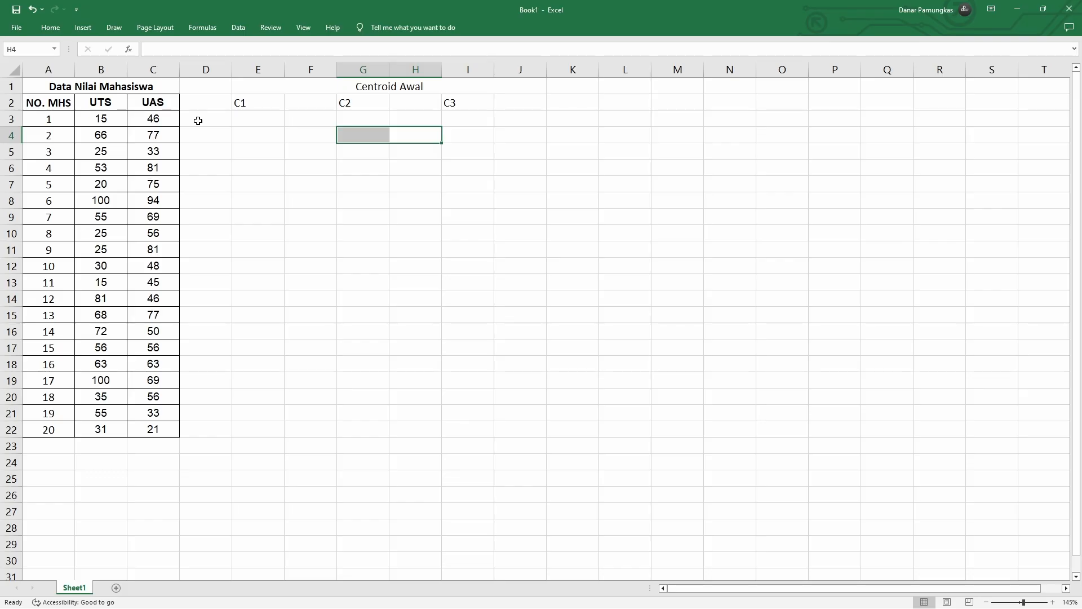
- Copy student 5's UTS and UAS scores from B7:C7 into E3:F3 as the C1 centroid
drag(100, 182, 145, 185)
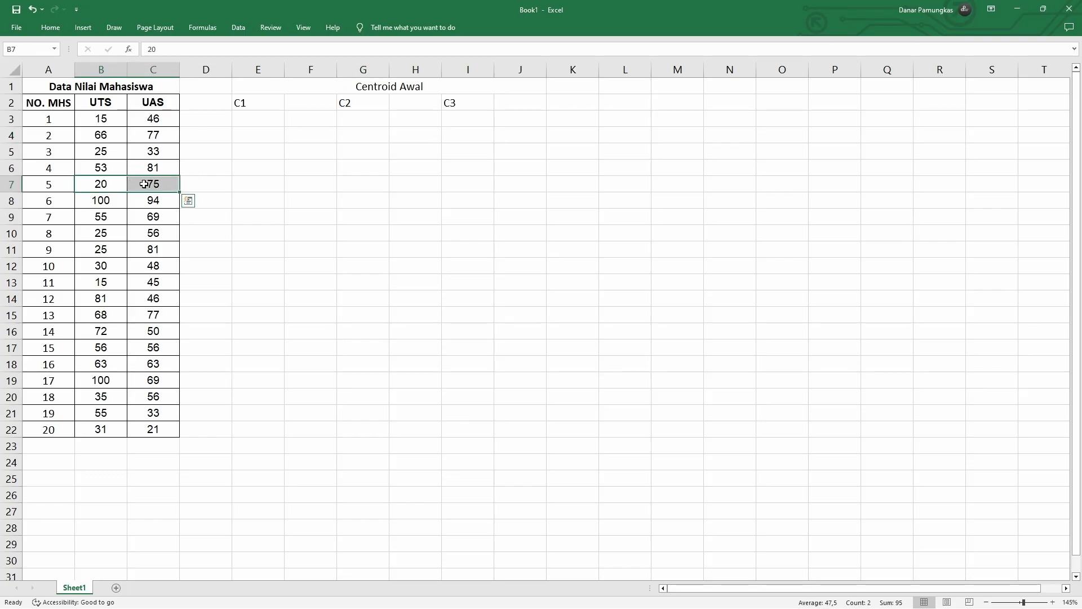
key(ctrl+c)
click(266, 119)
key(ctrl+v)
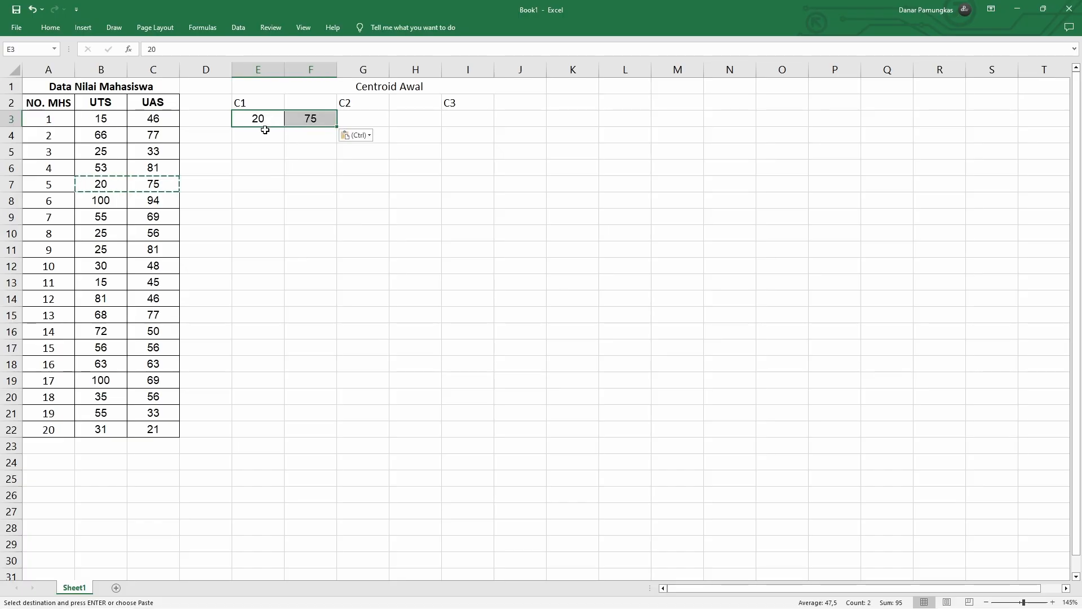
click(261, 149)
key(Escape)
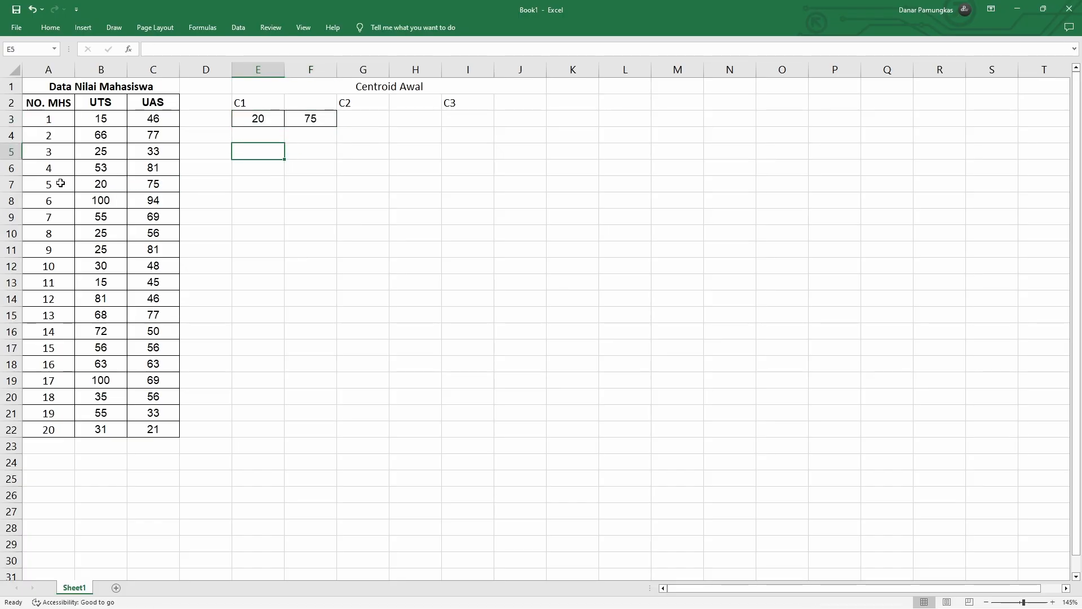
- Fill student 5's row A7:C7 and the C1 centroid block E2:F3 with the same light blue
drag(60, 183, 179, 184)
right_click(180, 185)
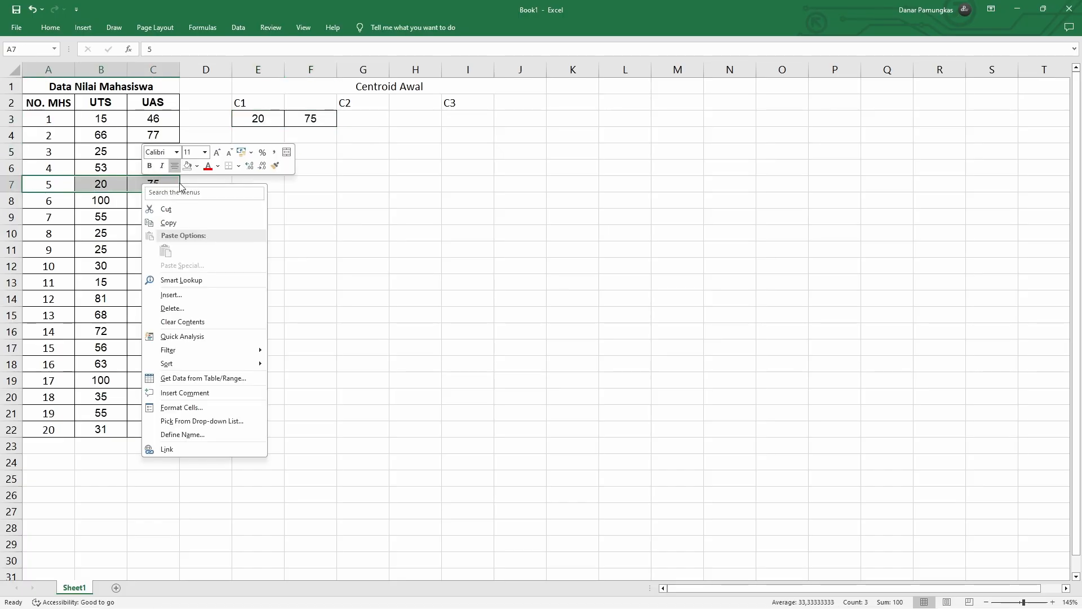
click(197, 166)
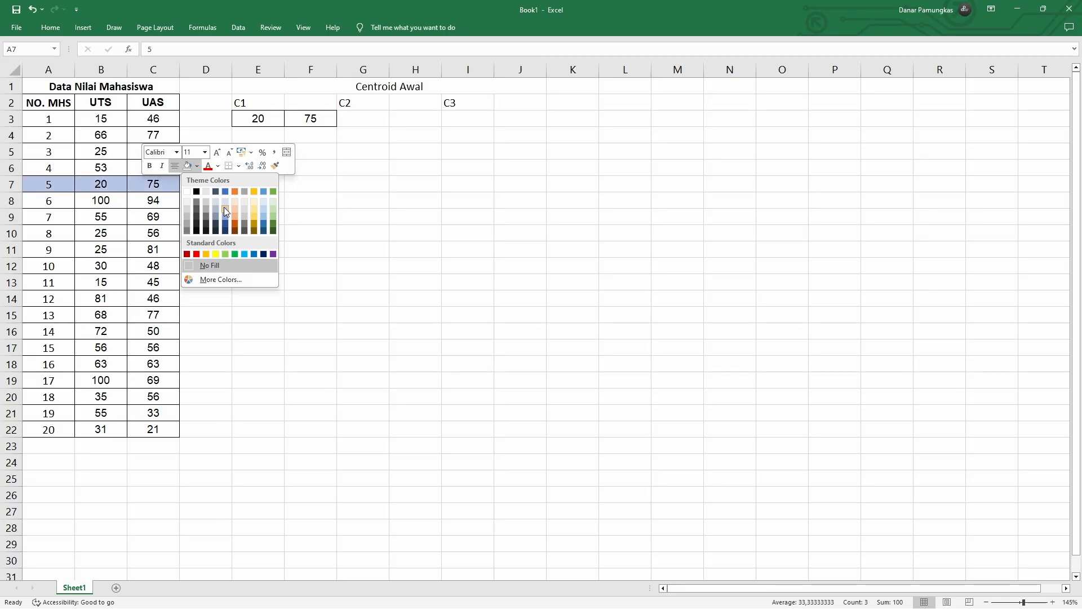
click(225, 207)
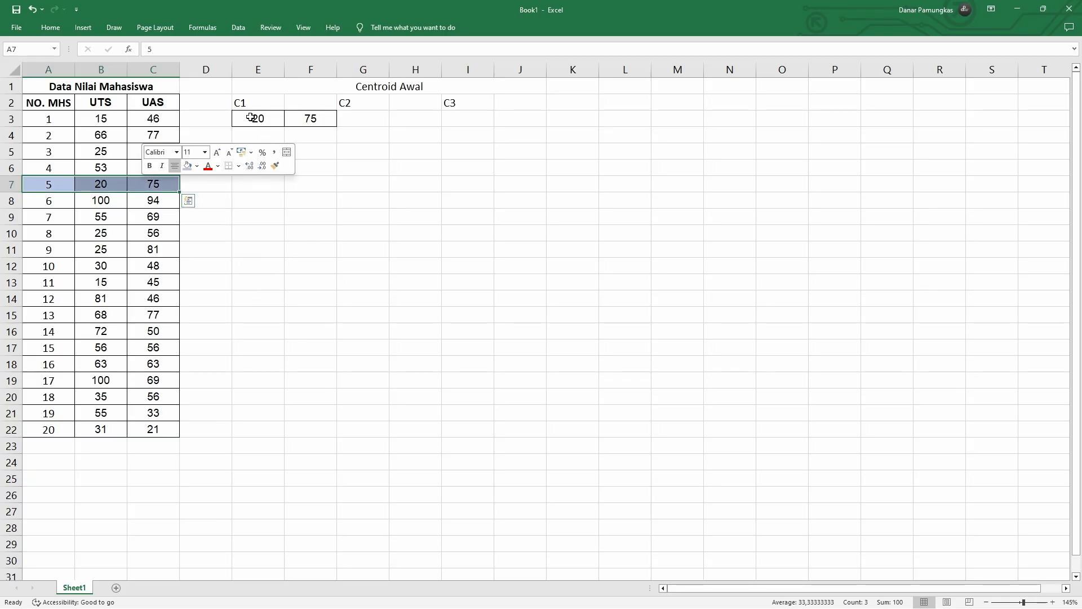
drag(251, 117, 296, 125)
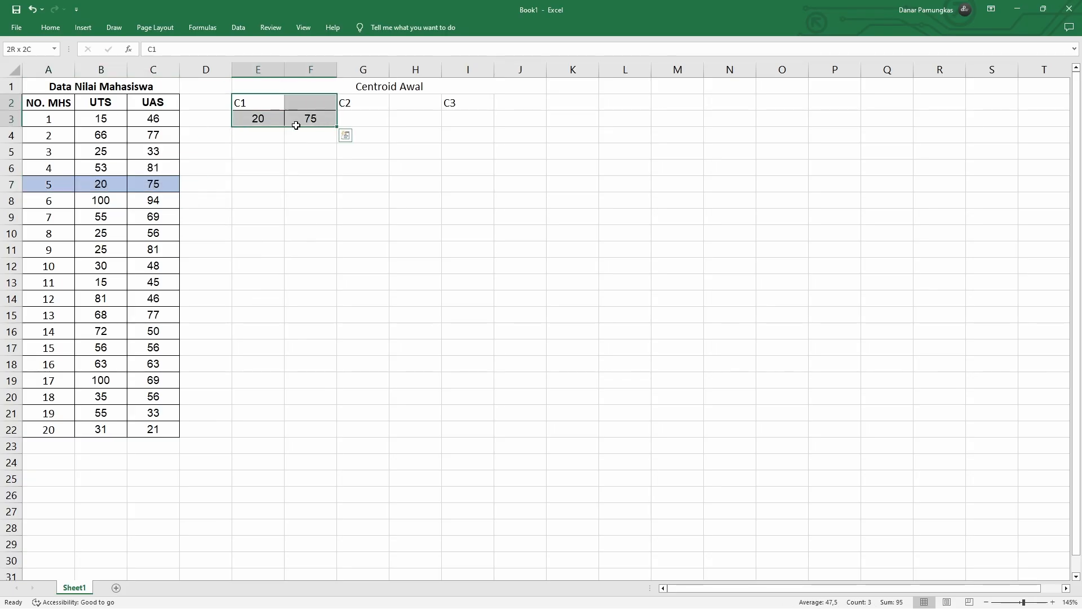
right_click(297, 124)
click(345, 106)
click(282, 180)
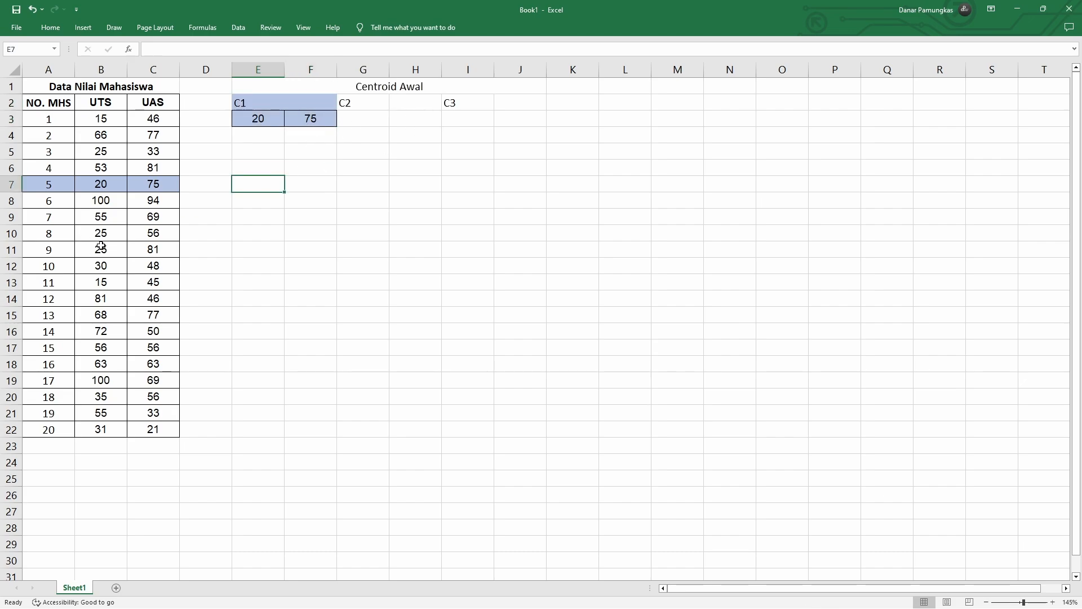
- Copy student 11's UTS and UAS scores from B13:C13 into G3:H3 as the C2 centroid
drag(103, 282, 142, 284)
key(ctrl+c)
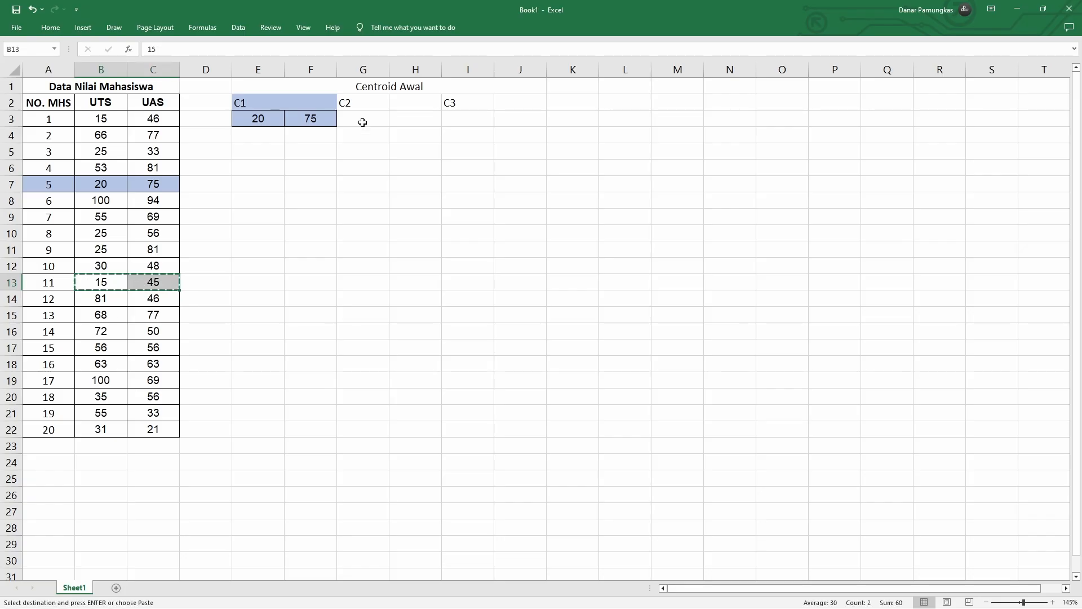
click(361, 120)
key(ctrl+v)
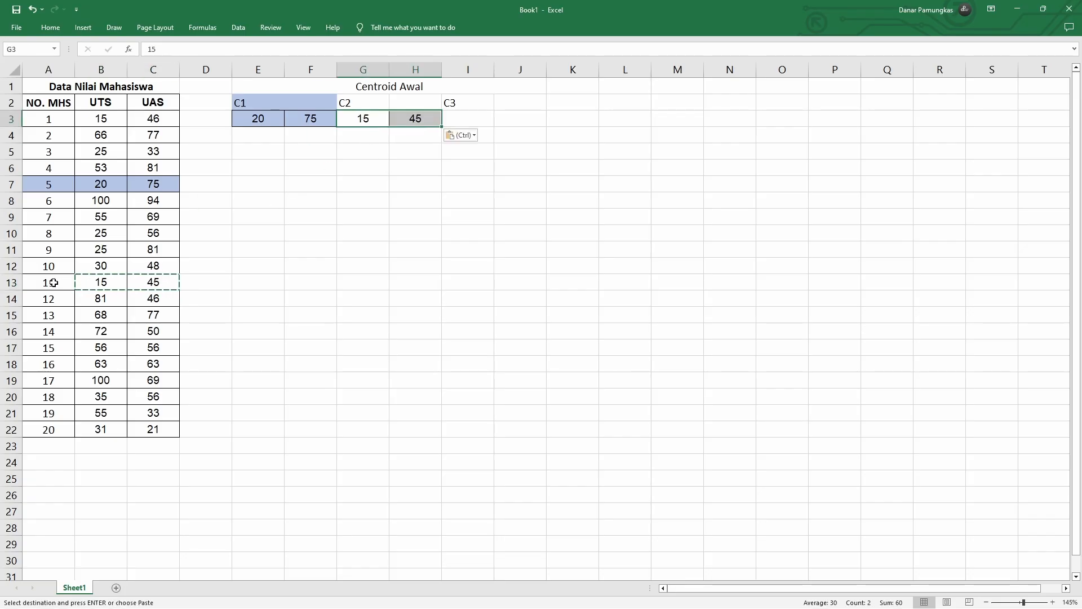
key(Escape)
- Fill student 11's row A13:C13 and the C2 centroid block G2:H3 with the same light gold
drag(48, 282, 143, 283)
right_click(145, 279)
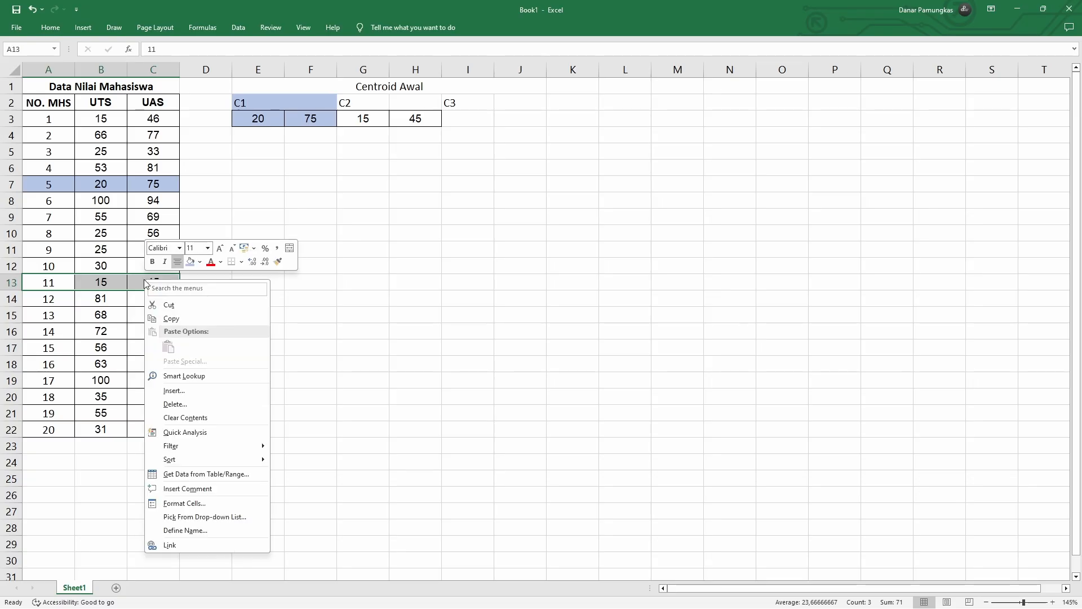
click(201, 262)
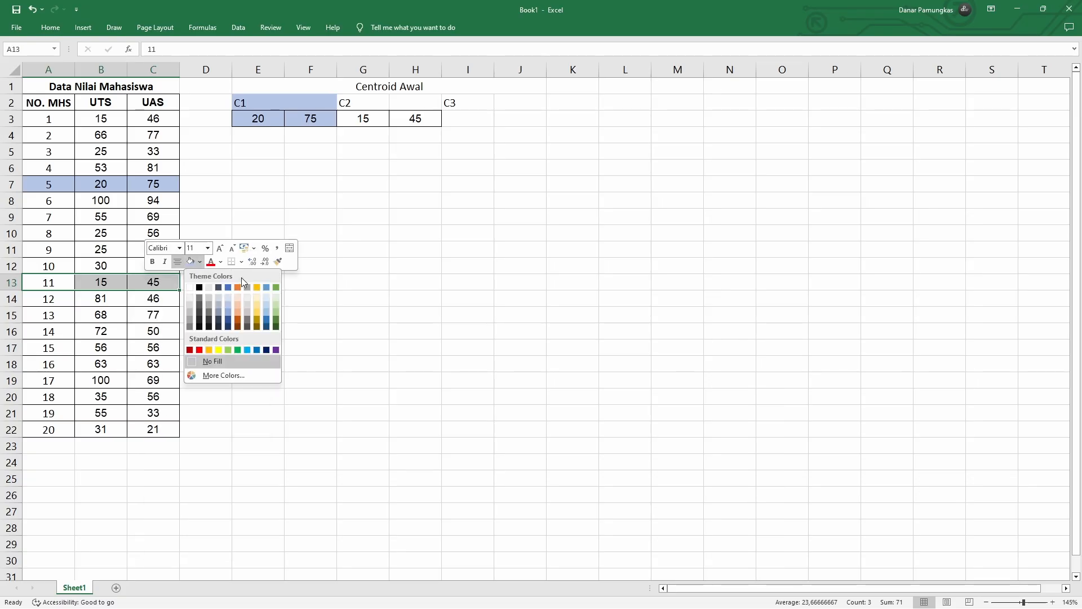
click(259, 304)
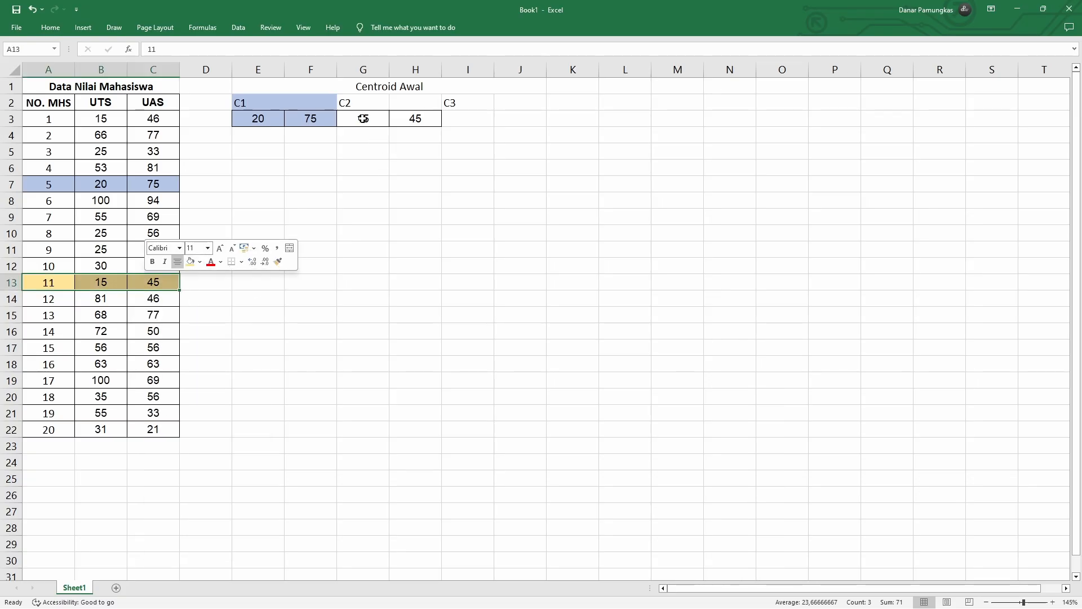
drag(361, 102, 410, 120)
right_click(410, 120)
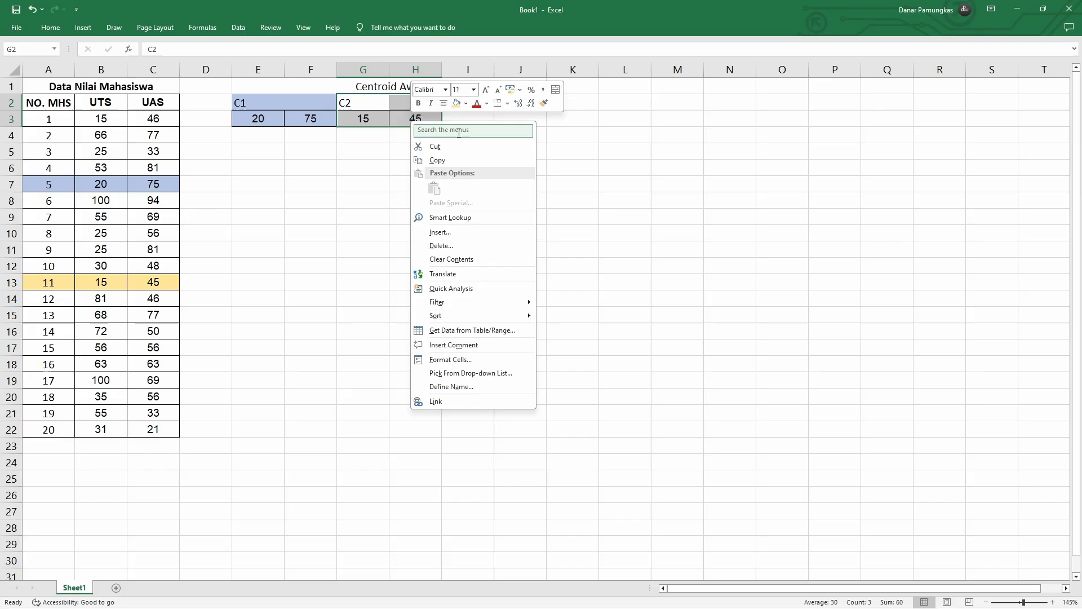
click(455, 103)
click(426, 166)
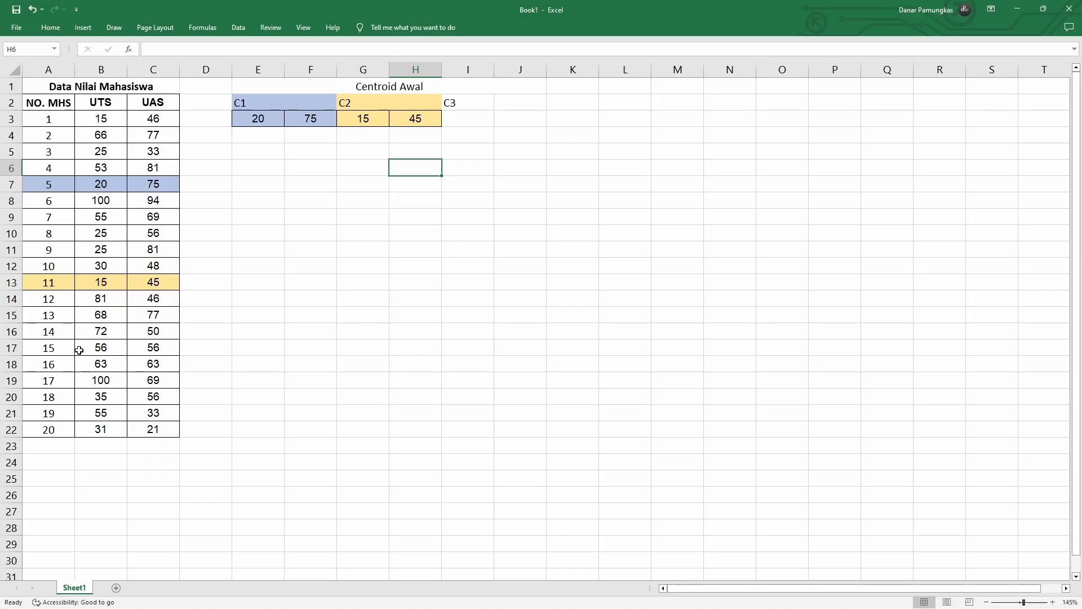
- Copy student 15's UTS and UAS scores from B17:C17 into I3:J3 as the C3 centroid
drag(97, 349, 152, 348)
key(ctrl+c)
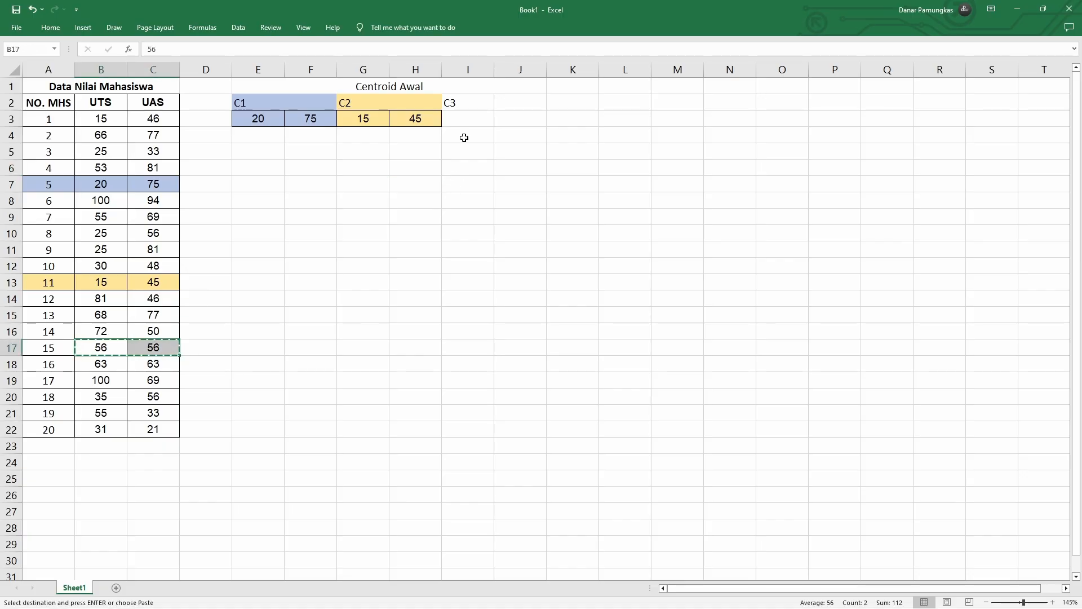
click(465, 118)
key(ctrl+v)
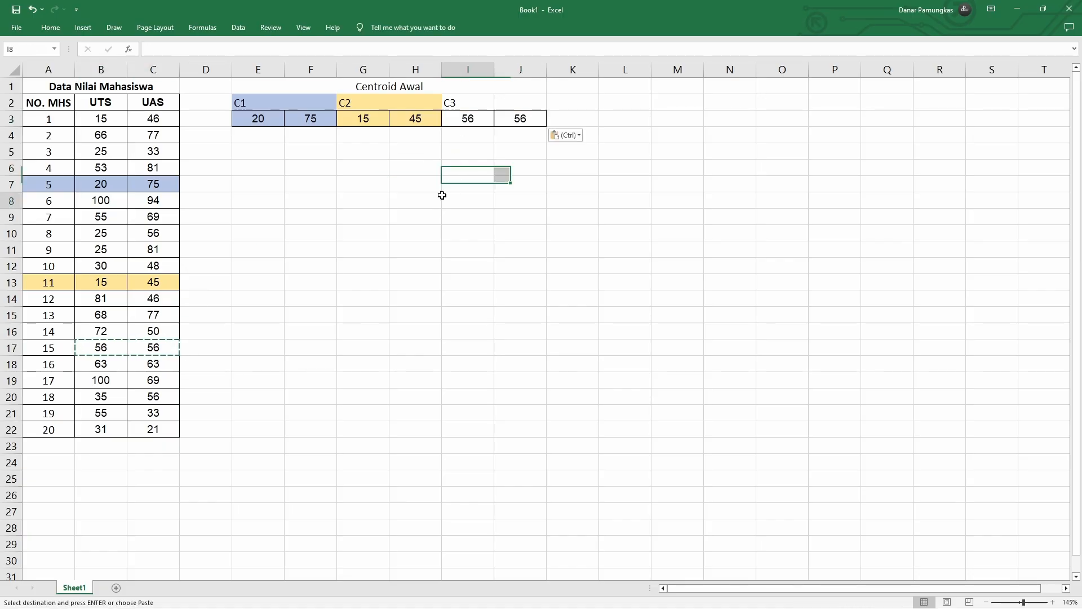
click(444, 198)
key(Escape)
- Fill student 15's row A17:C17 with light green
drag(66, 353, 148, 347)
right_click(147, 347)
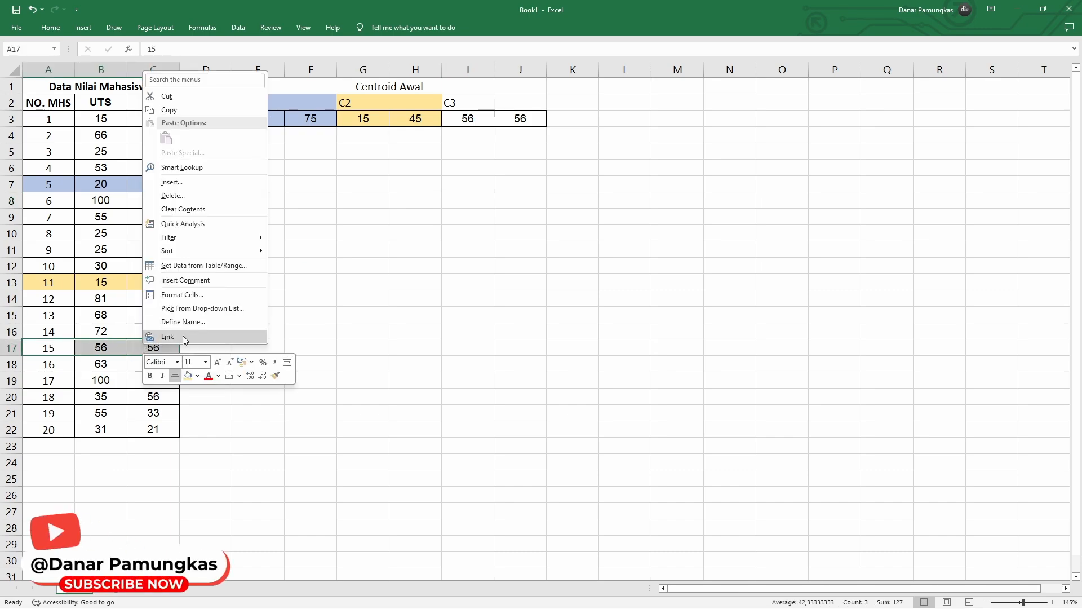
click(197, 375)
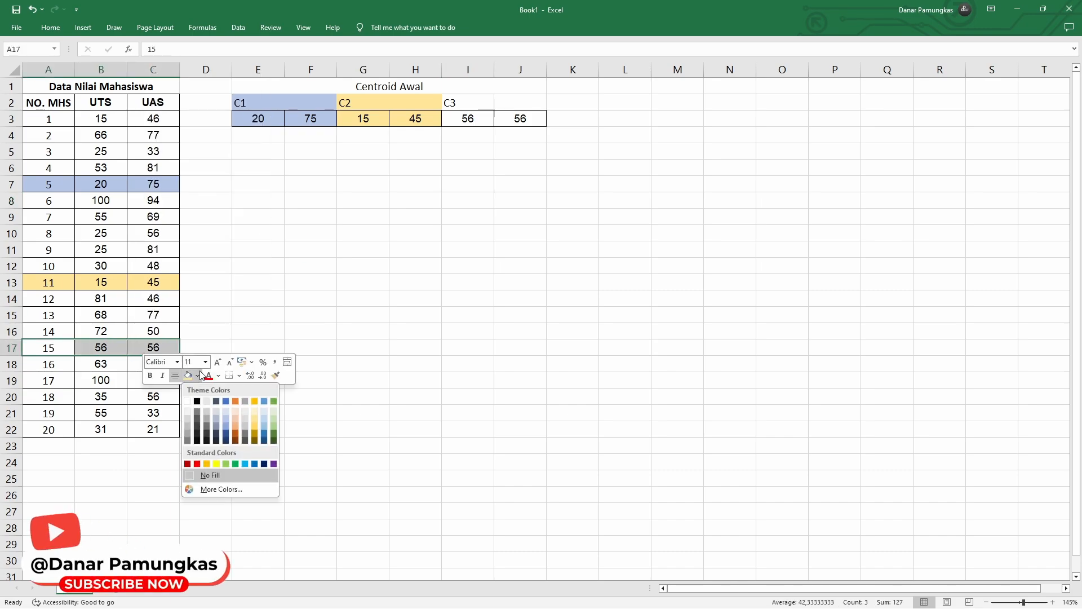
click(274, 419)
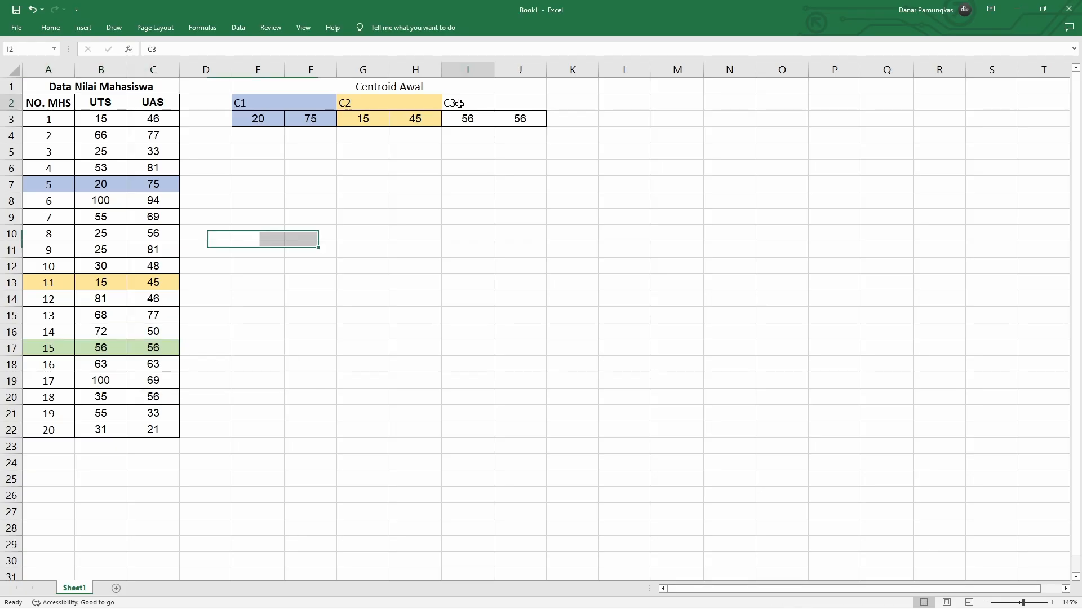
- Fill the C3 centroid block I2:J3 with the same light green as student 15's row
drag(454, 103, 508, 120)
right_click(508, 120)
click(549, 107)
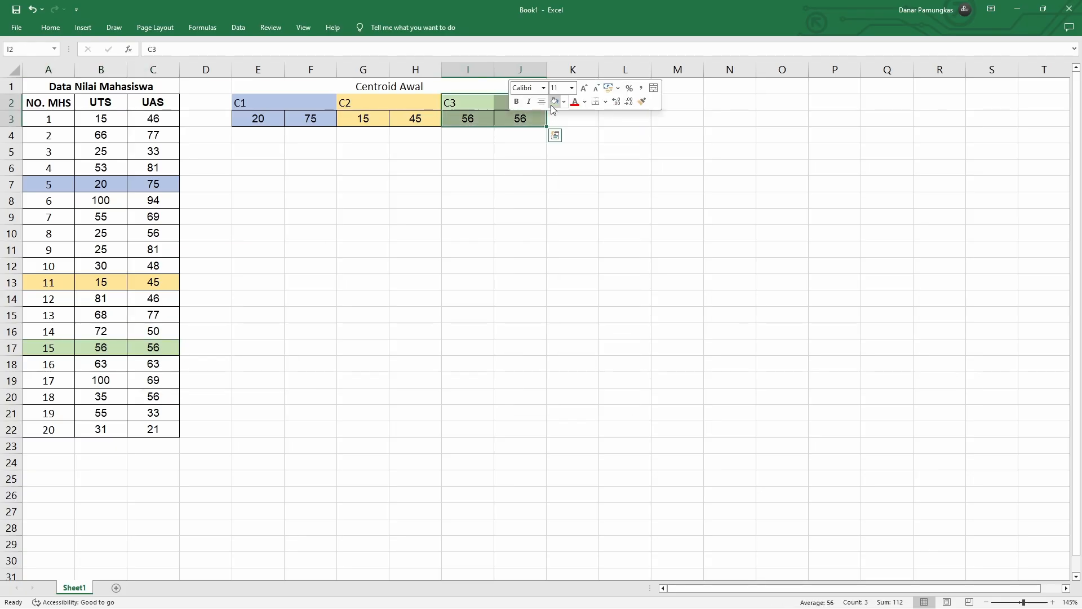
click(519, 152)
- Merge and center the C1, C2 and C3 headings across E2:F2, G2:H2 and I2:J2 respectively
click(261, 103)
drag(261, 104, 309, 105)
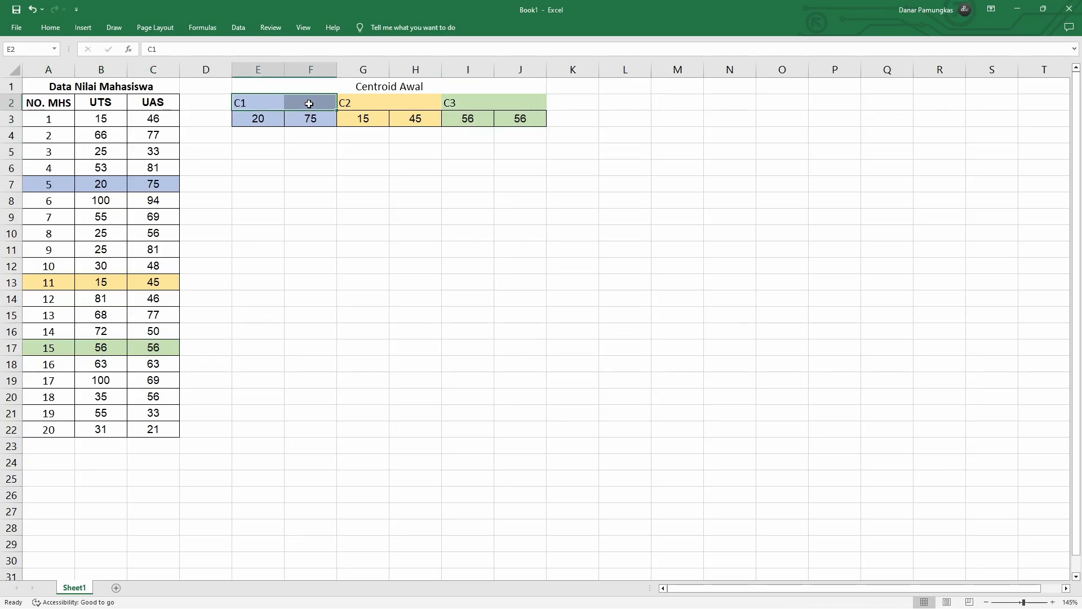
right_click(309, 105)
click(454, 72)
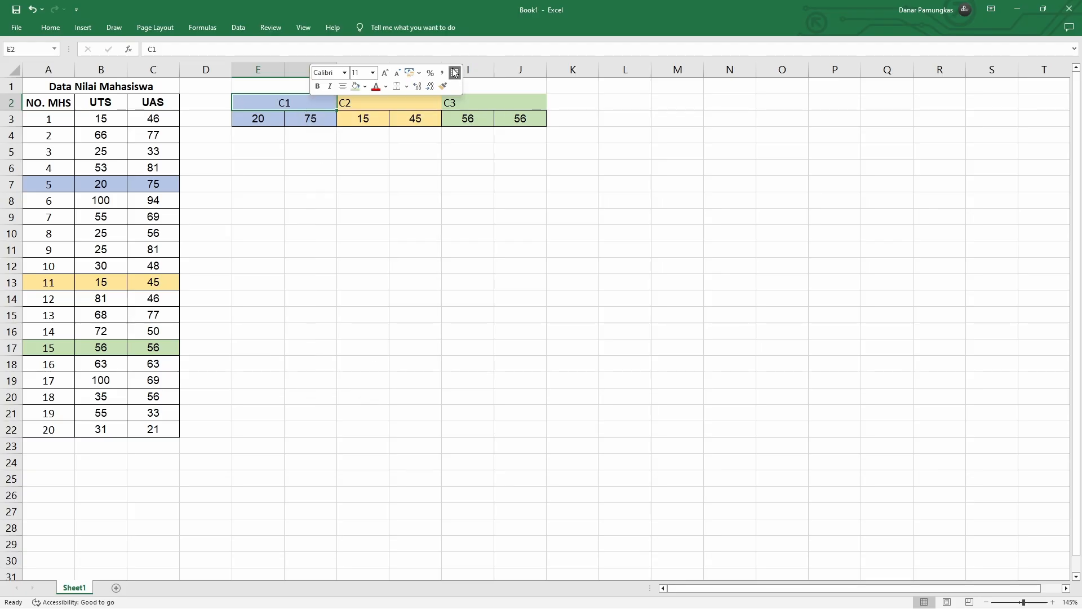
drag(352, 103, 512, 104)
right_click(409, 107)
click(553, 73)
right_click(512, 103)
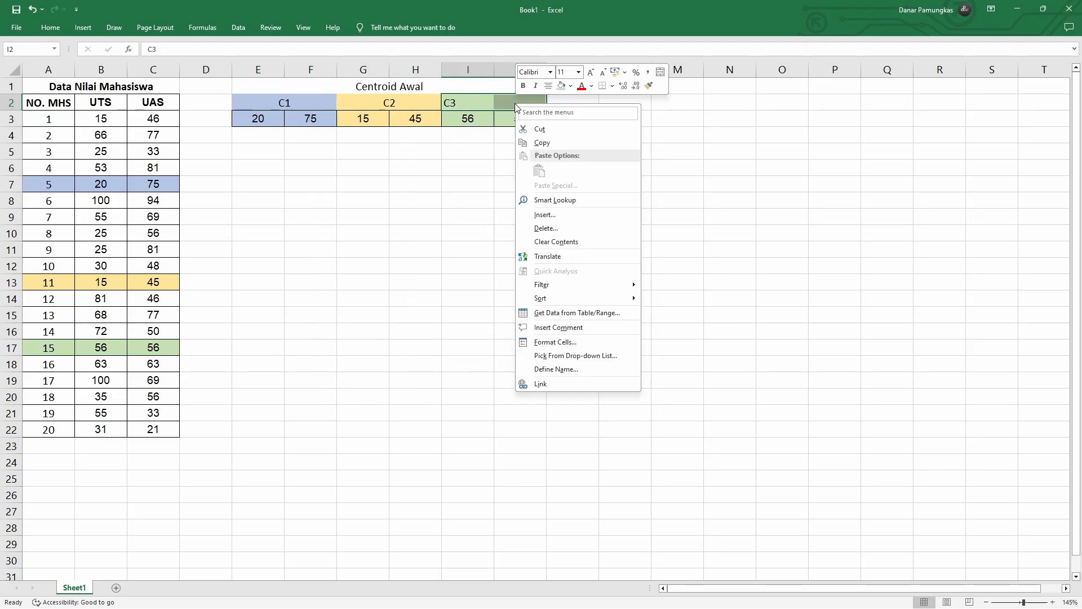
click(656, 70)
click(526, 147)
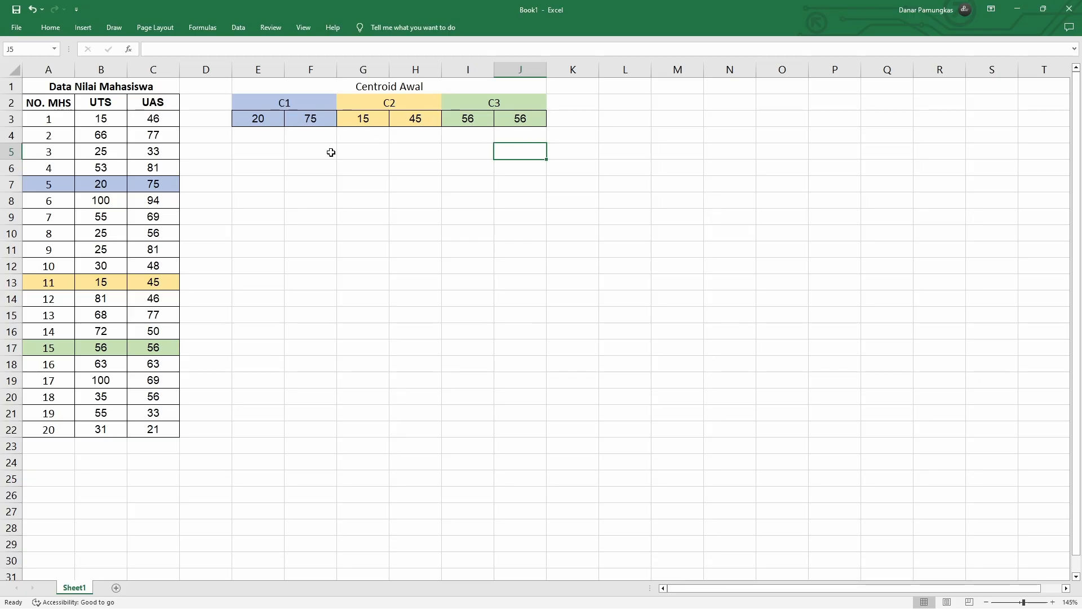
- Narrow columns E through J to one equal width that still fits the two-digit centroid scores
drag(271, 68, 525, 67)
mouse_move(417, 69)
mouse_down()
mouse_move(462, 70)
mouse_move(418, 70)
mouse_up()
drag(116, 119, 151, 430)
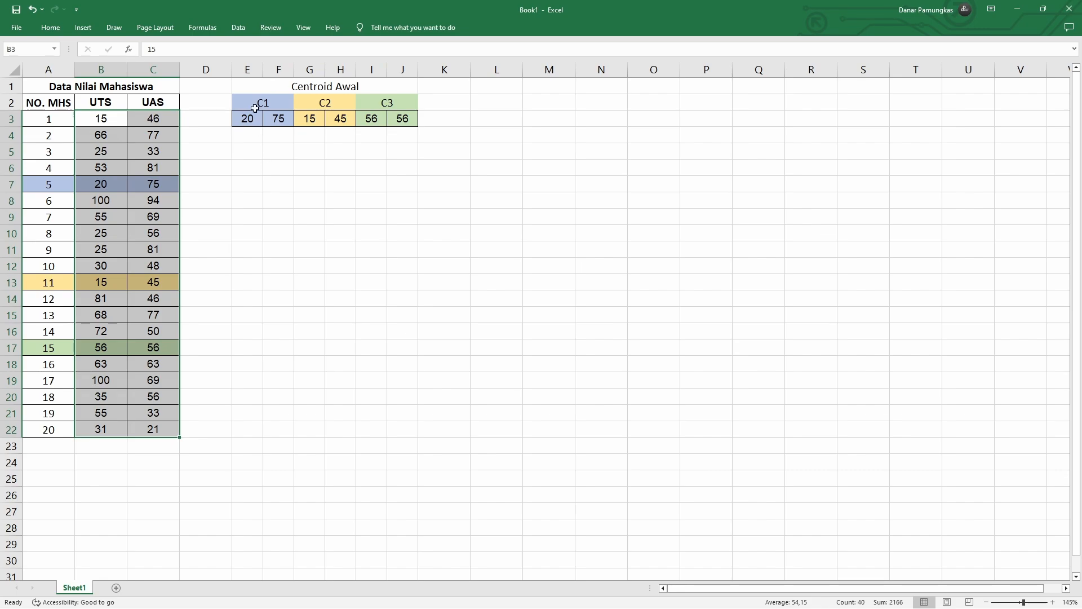
drag(252, 105, 384, 118)
click(375, 165)
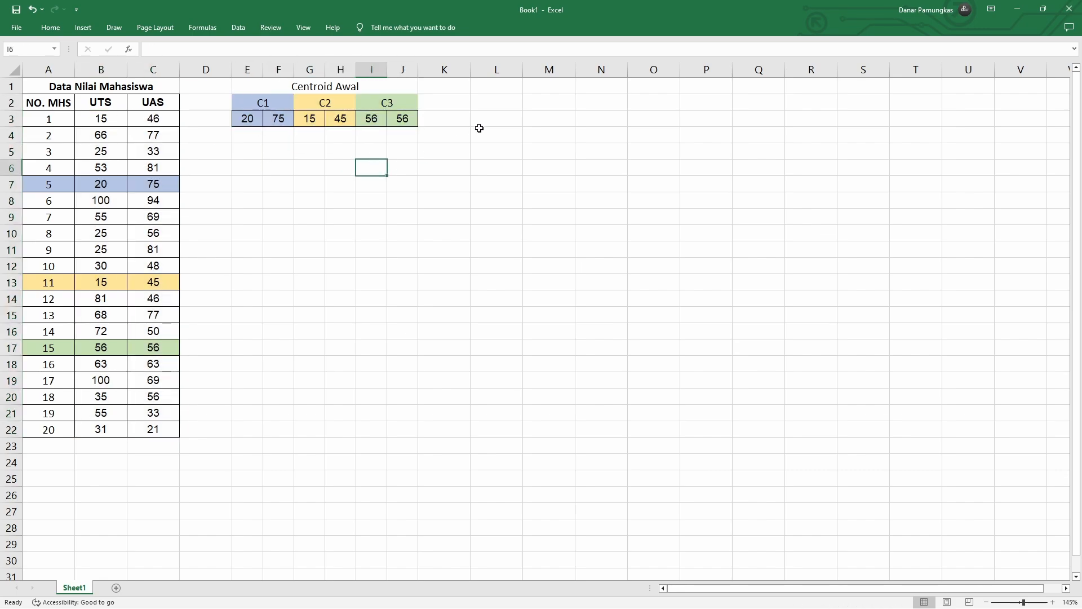
- Enter the title "Nilai Jarak (Euclidean Distance)" in cell L1 for the distance table
click(488, 88)
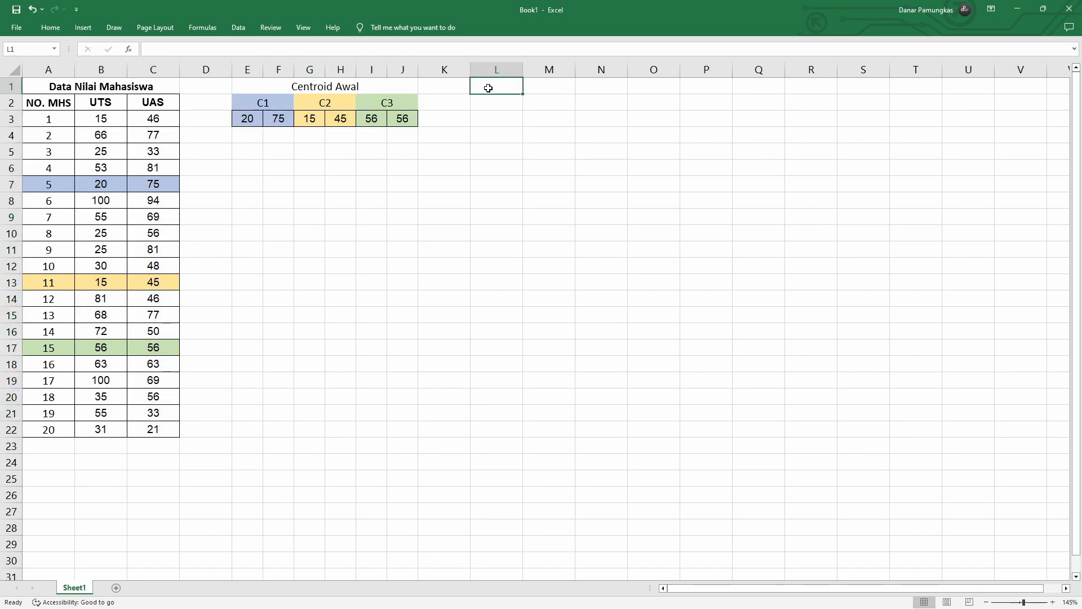
text(Nilai Jaea)
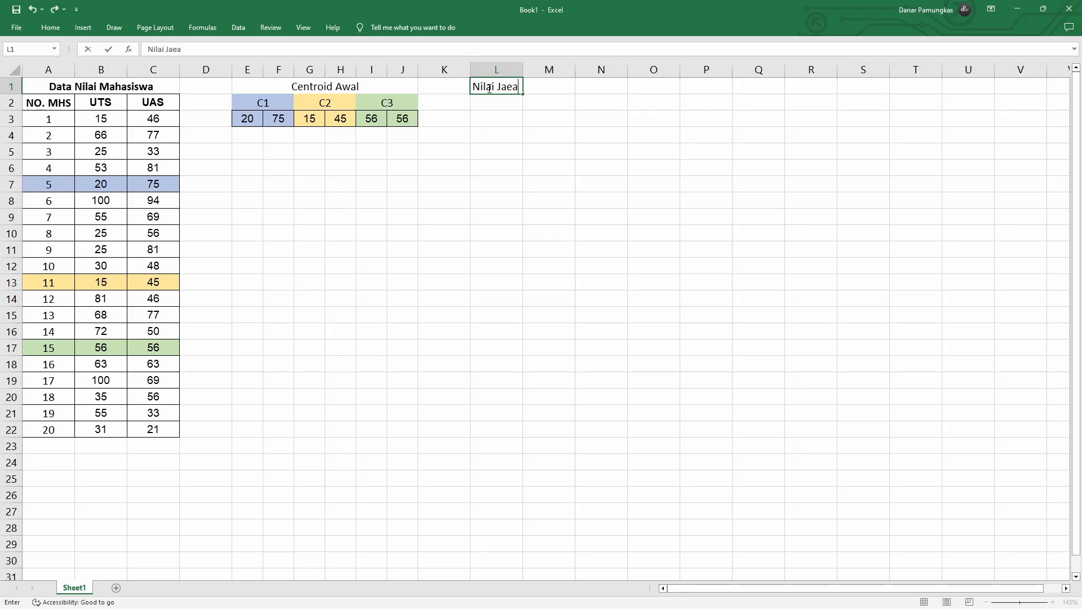
key(BackSpace)
key(BackSpace)
text(rak ()
text(Euclidean Di)
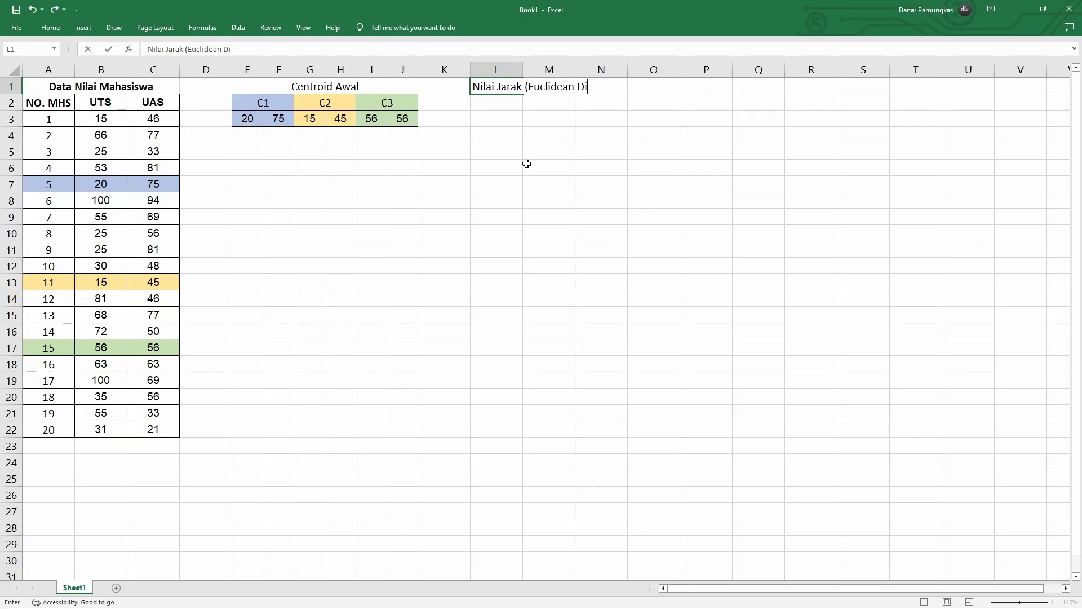
text(stance)
key(Return)
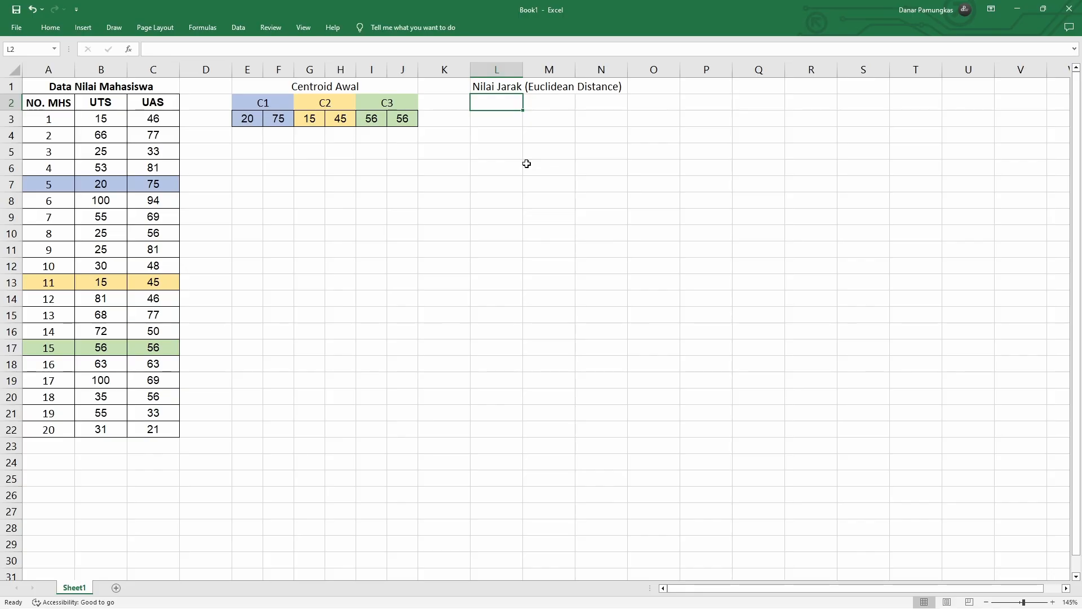
- Add the column headings C1, C2 and C3 in L2, M2 and N2 under the distance title
text(C1)
key(Tab)
text(C)
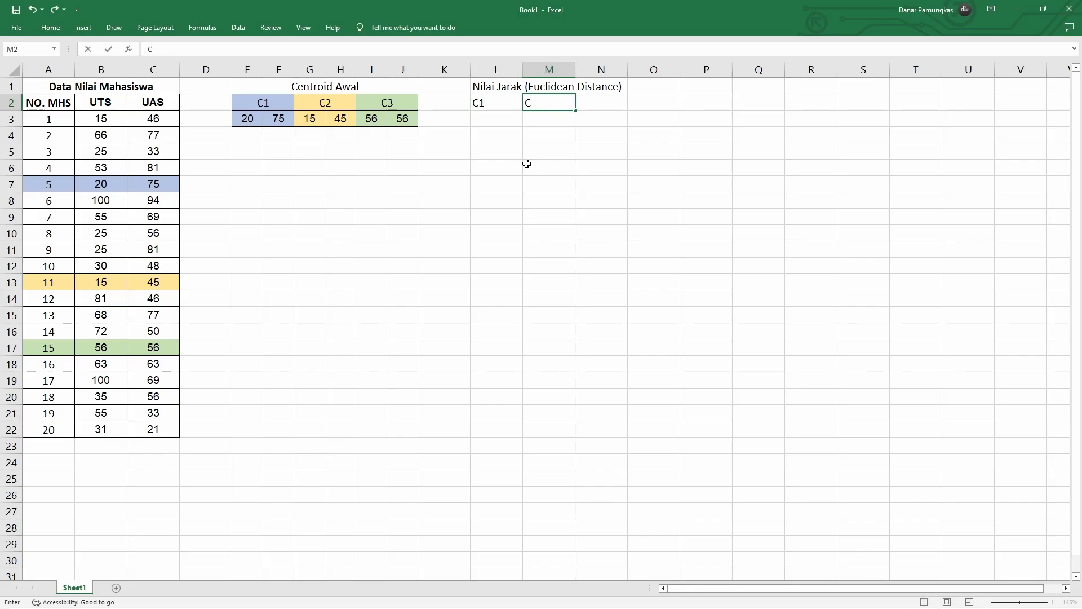
text(2)
key(Tab)
text(C)
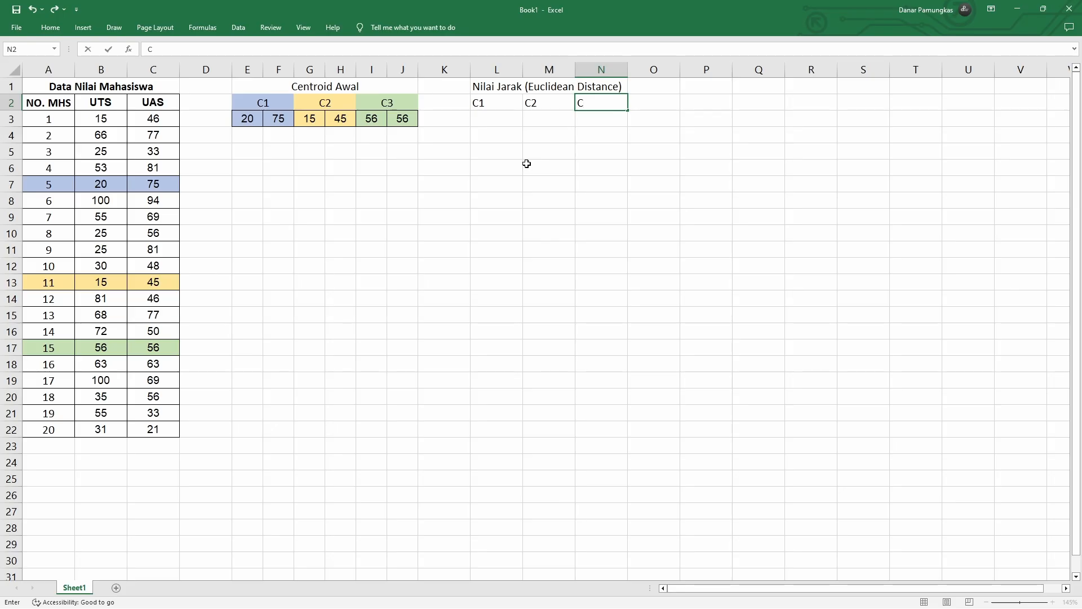
text(3)
key(Return)
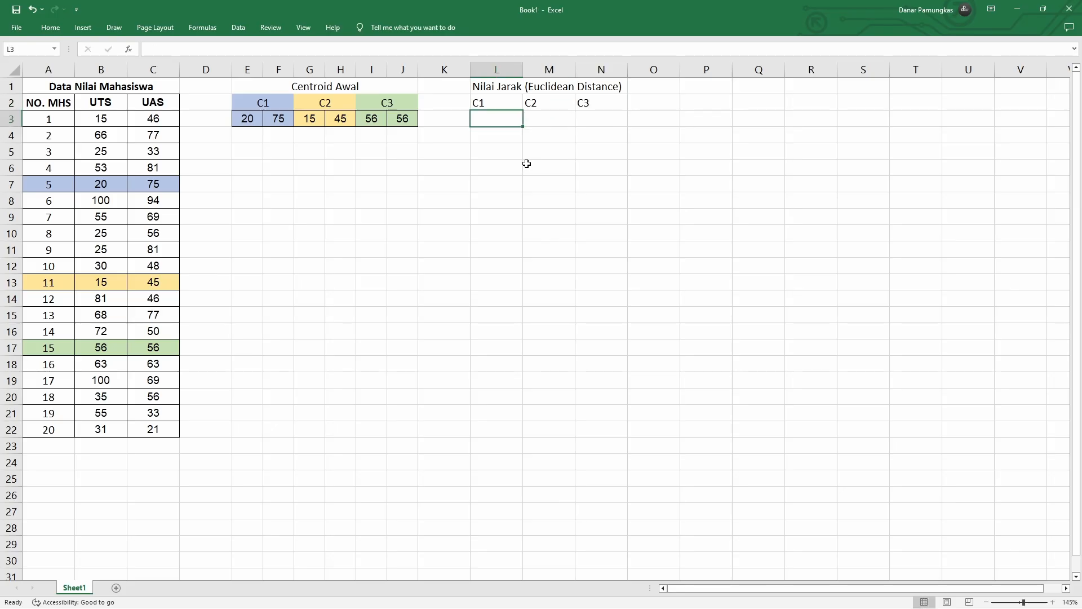
- Center the distance table's headings in L2:N2
drag(503, 103, 599, 108)
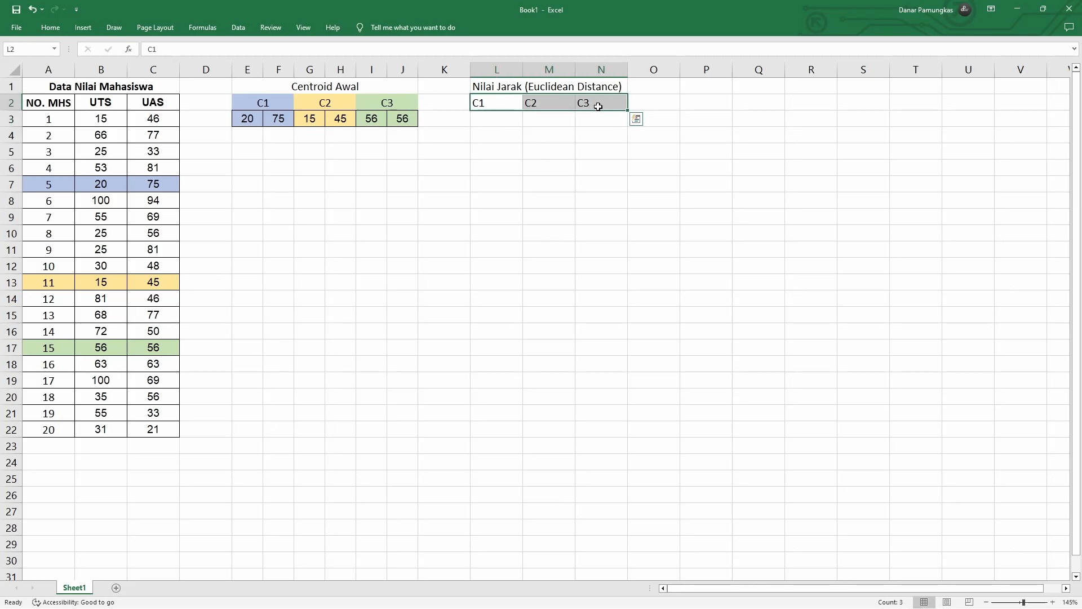
right_click(599, 109)
click(634, 89)
click(566, 125)
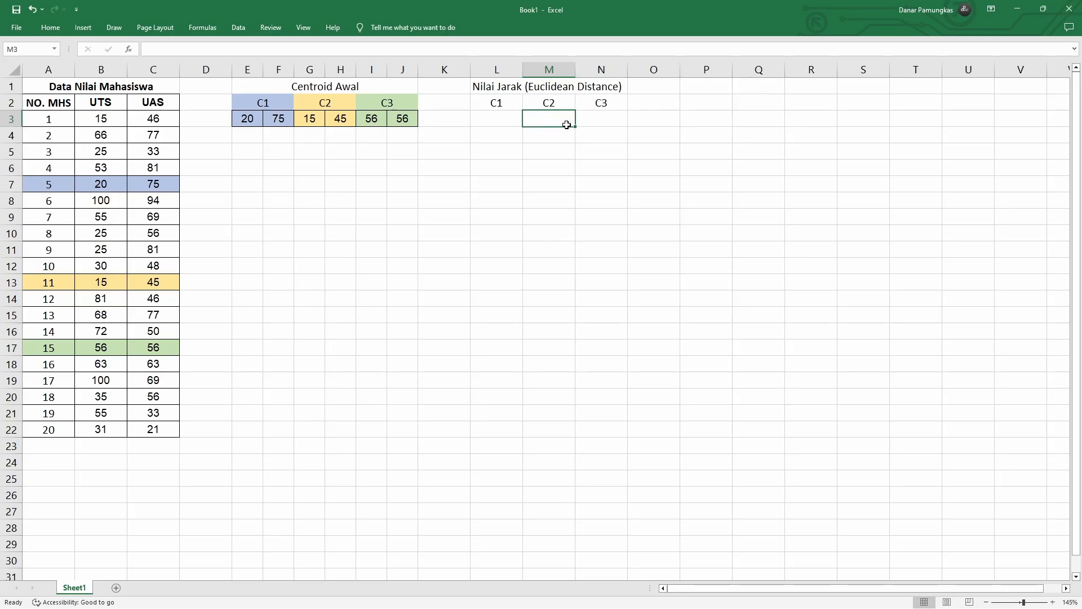
- Start a formula in L3 with the SQRT function for student 1's distance to C1
click(497, 123)
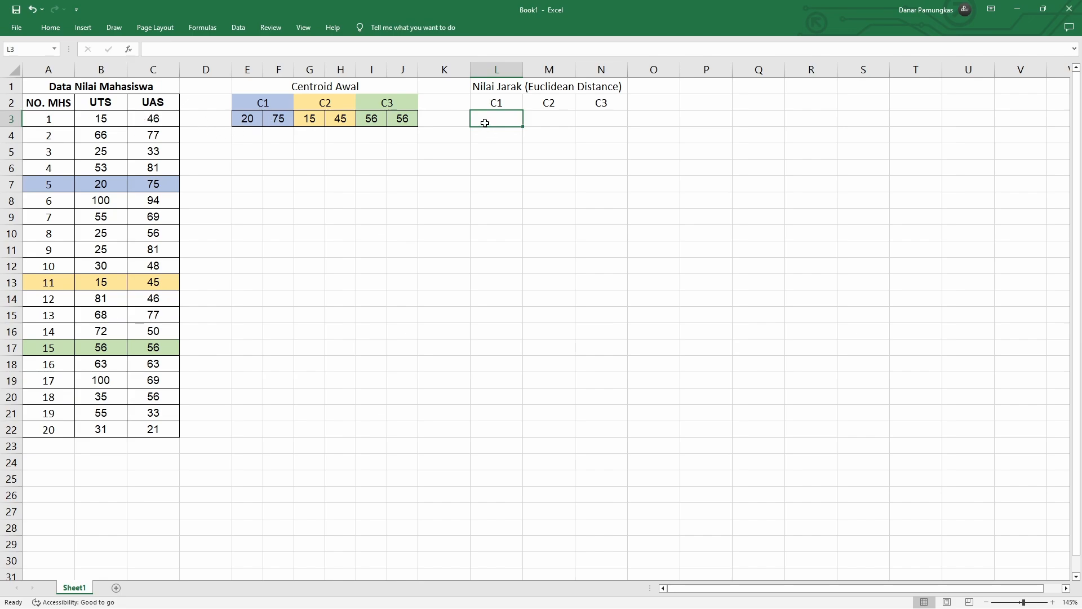
text(=)
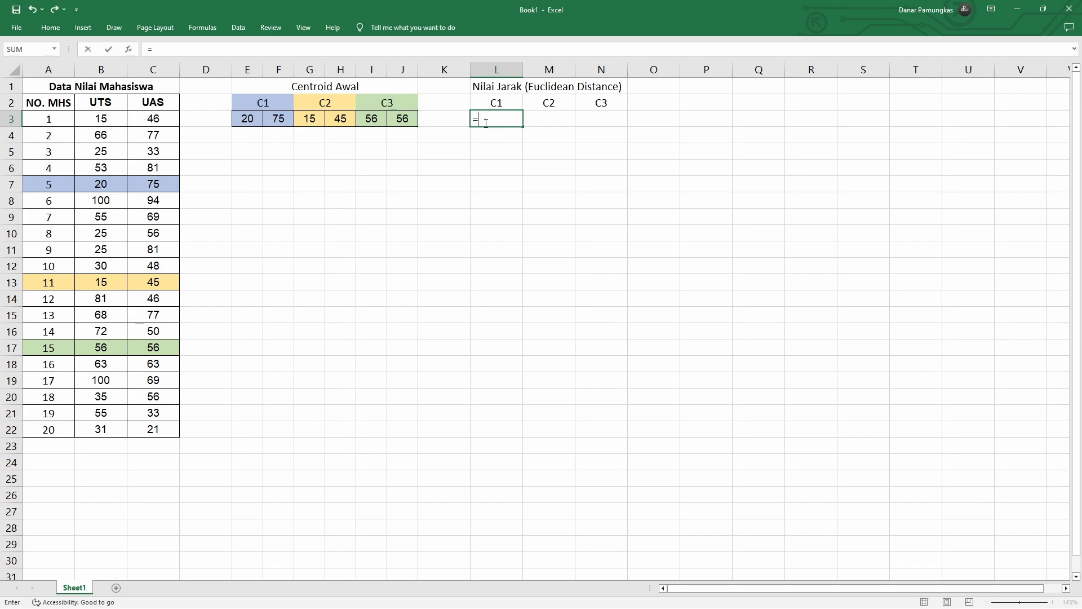
text(SEARCH()
key(BackSpace)
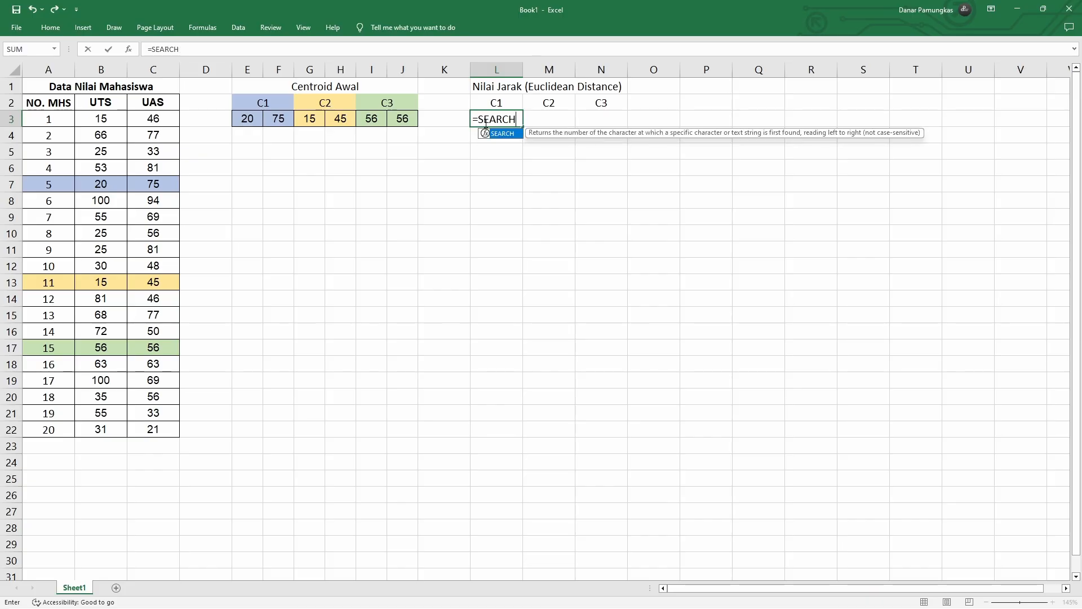
key(BackSpace)
key(BackSpace)
key(BackSpace)
key(BackSpace)
key(BackSpace)
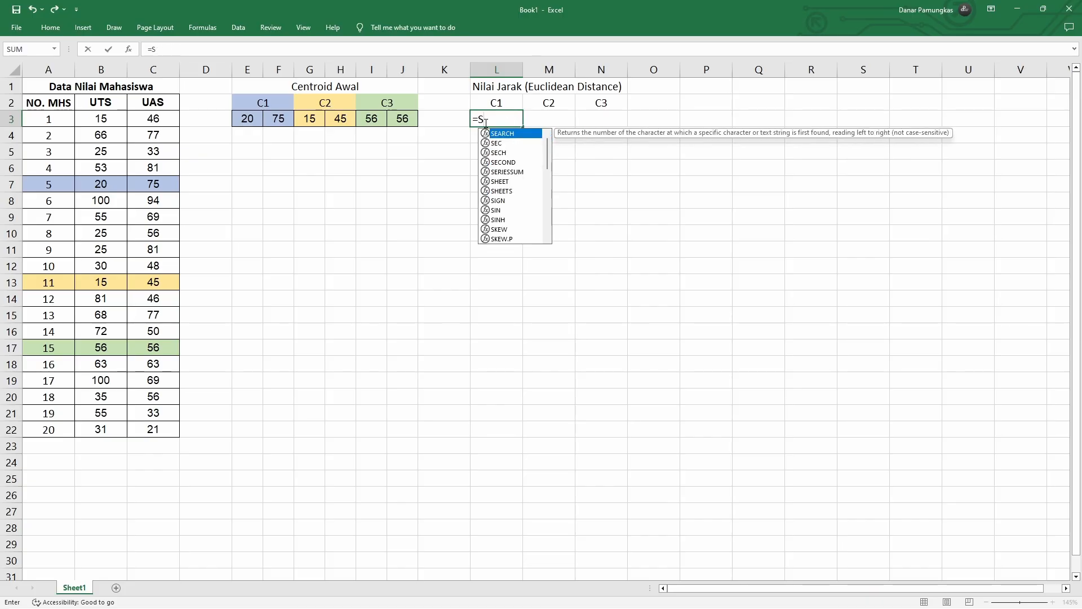
text(q)
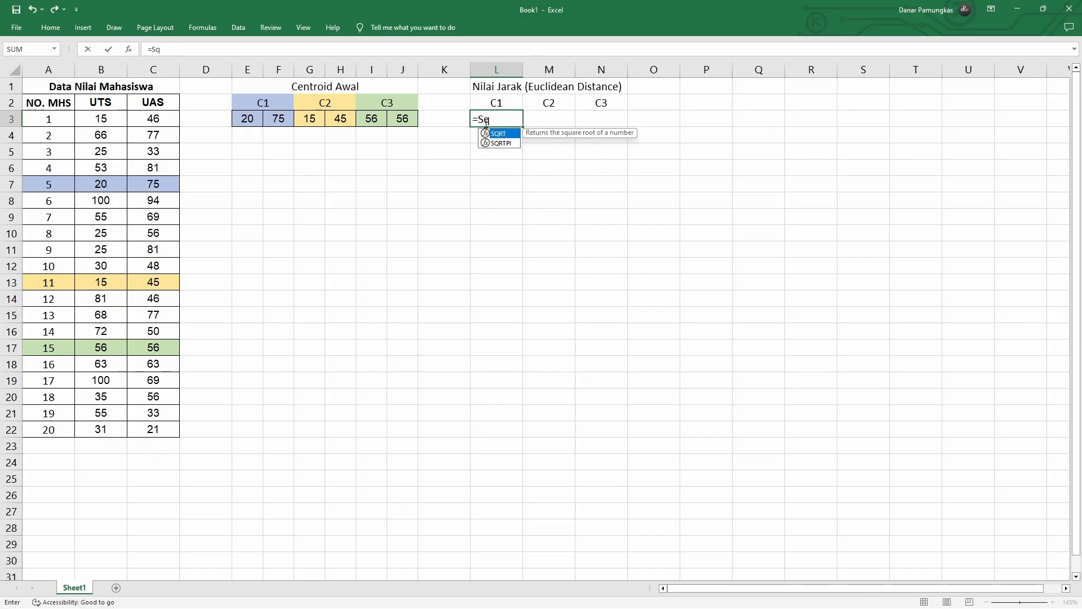
key(Tab)
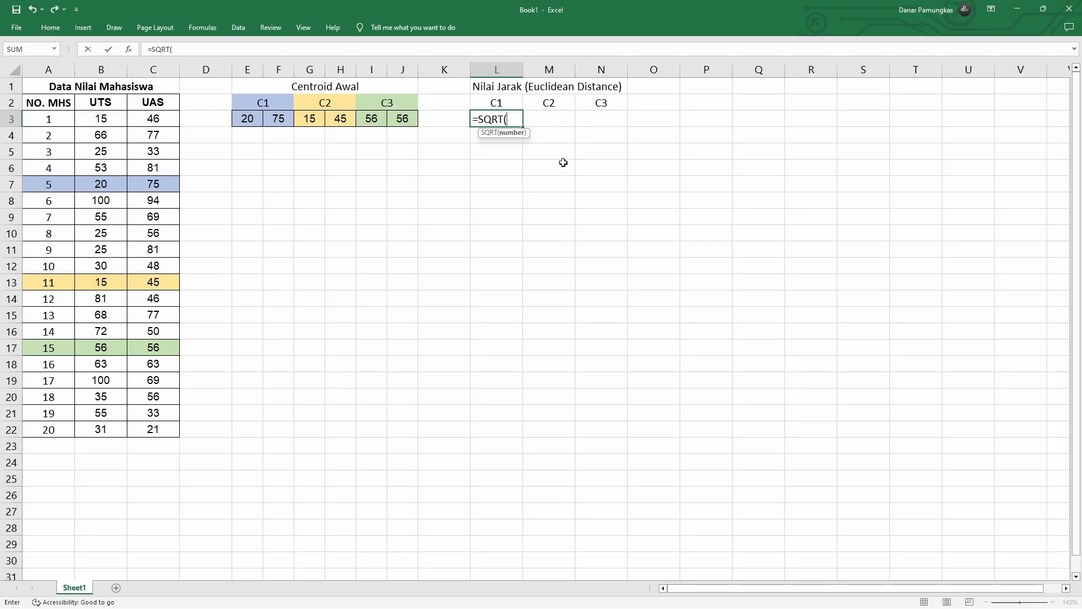
- Complete the distance formula in L3 as =SQRT((B3-E3)^2+(C3-F3)^2)
text(()
click(116, 117)
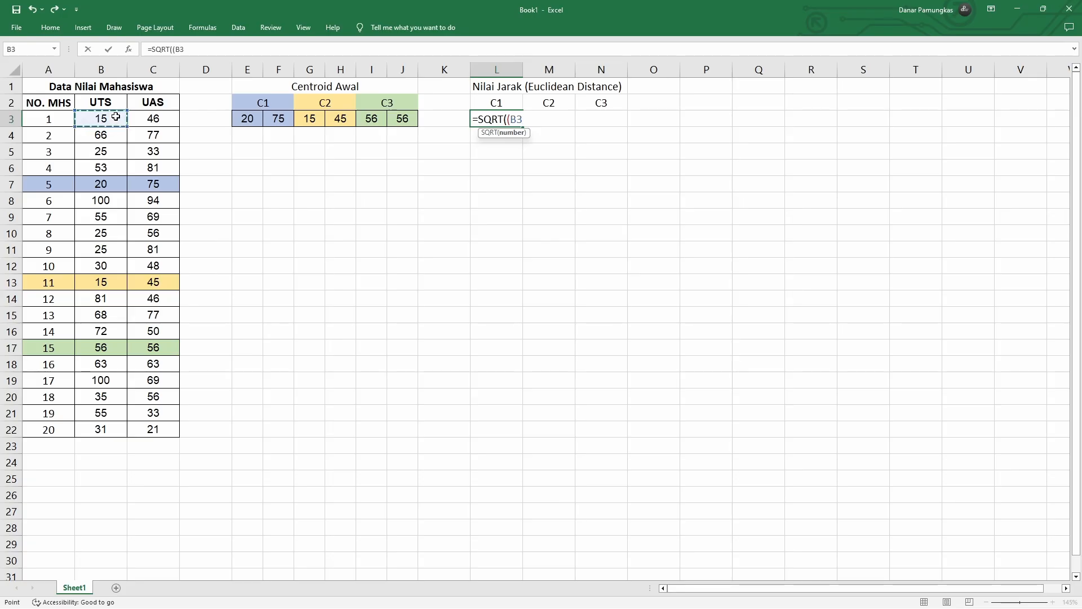
text(-)
click(246, 117)
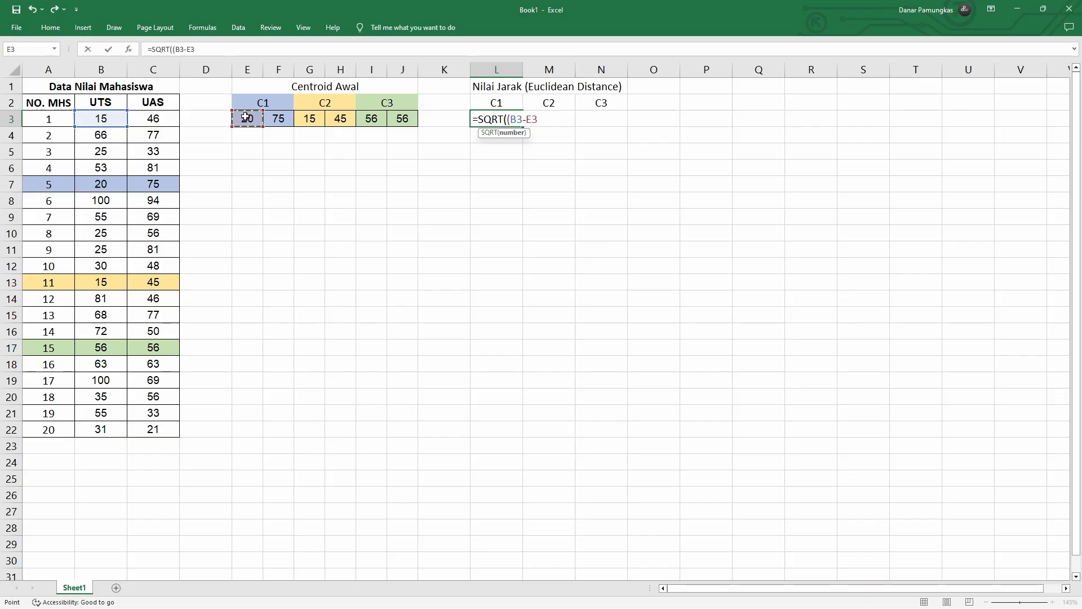
text())
text(^2+()
click(156, 118)
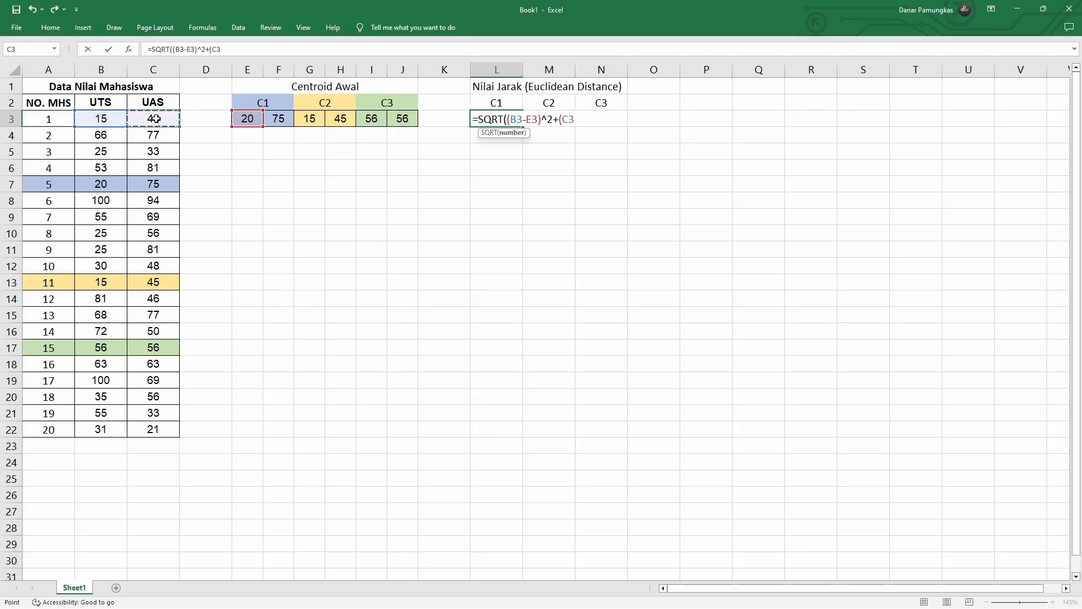
text(-)
click(278, 116)
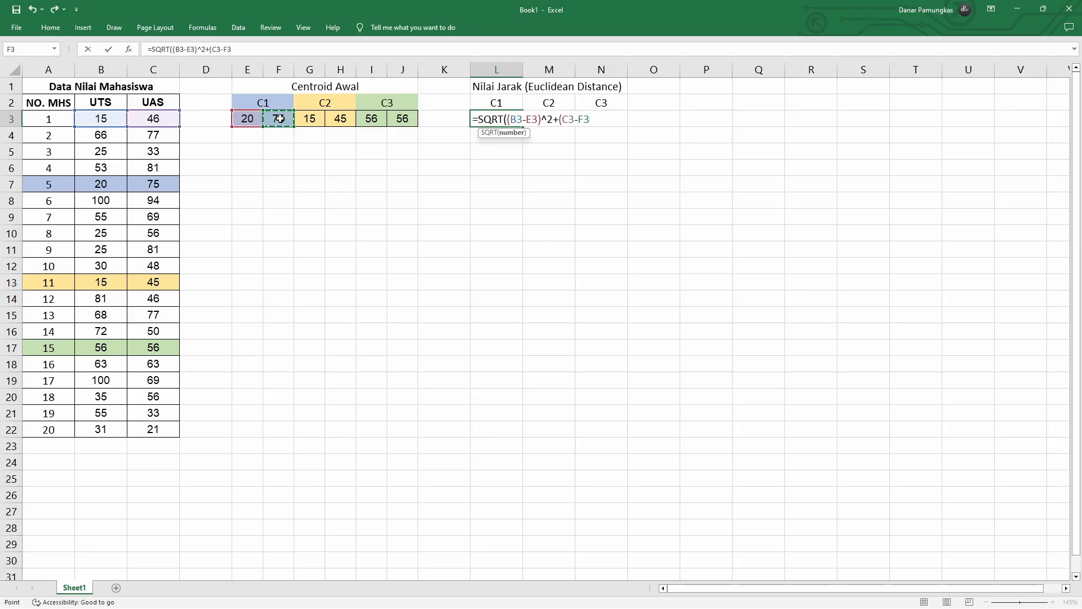
text()^2))
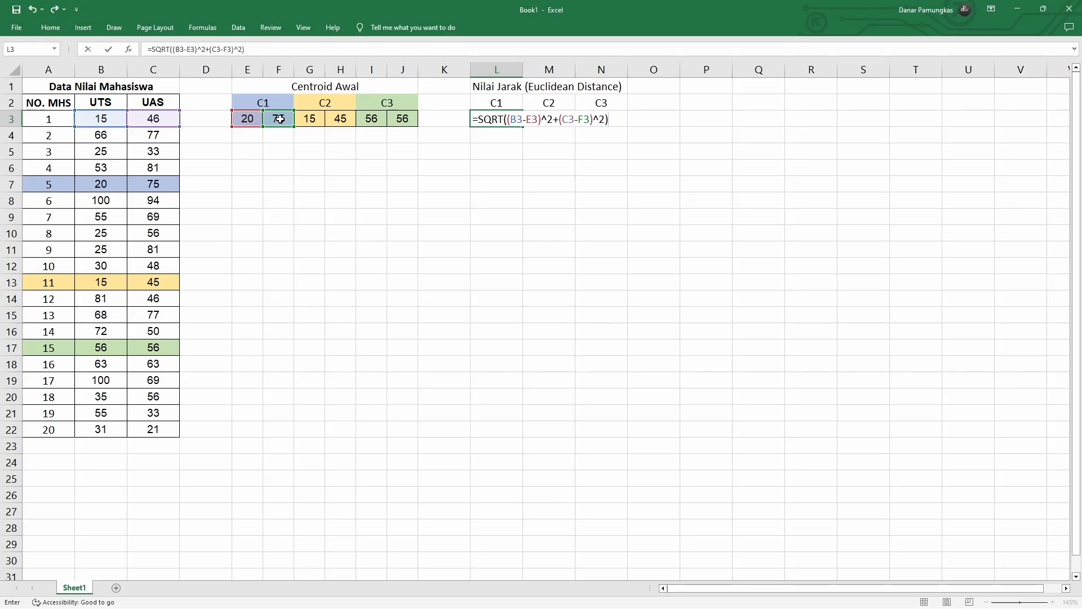
key(Return)
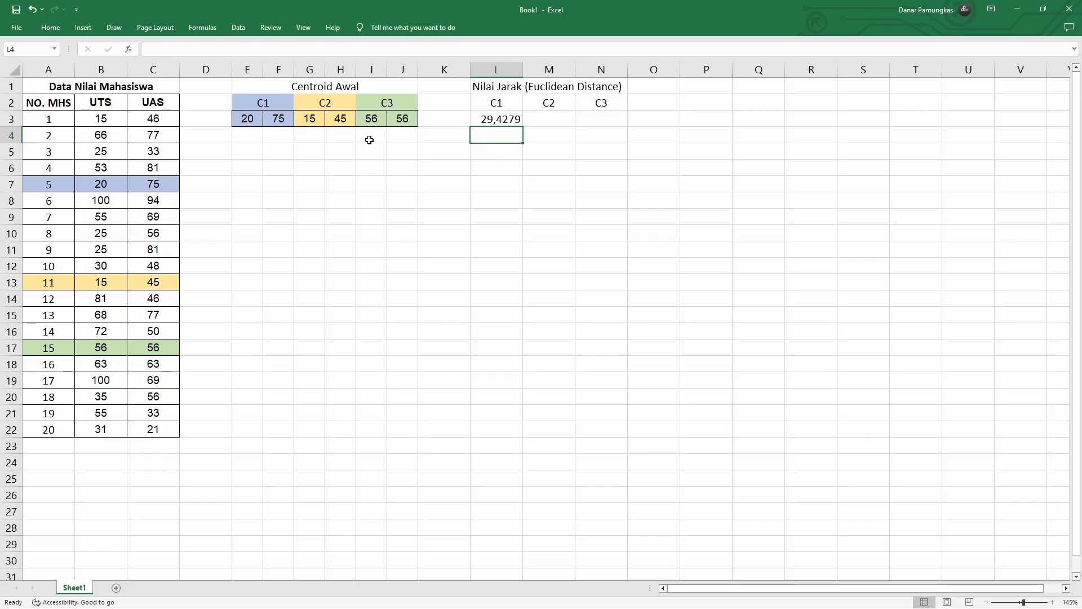
- Make the C1 centroid references in L3's formula absolute, giving =SQRT((B3-$E$3)^2+(C3-$F$3)^2)
click(493, 117)
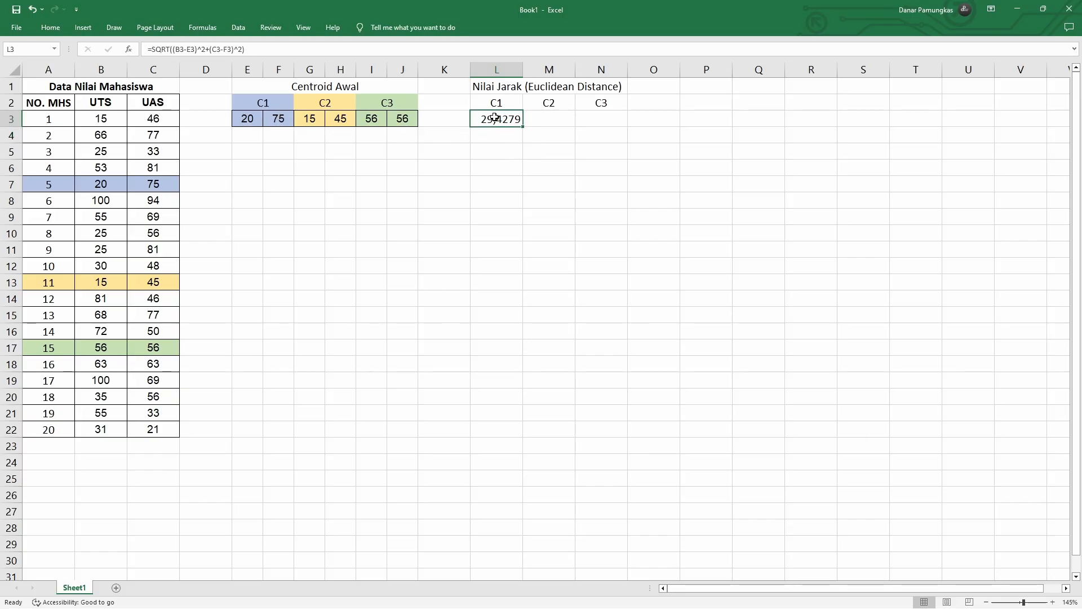
click(191, 49)
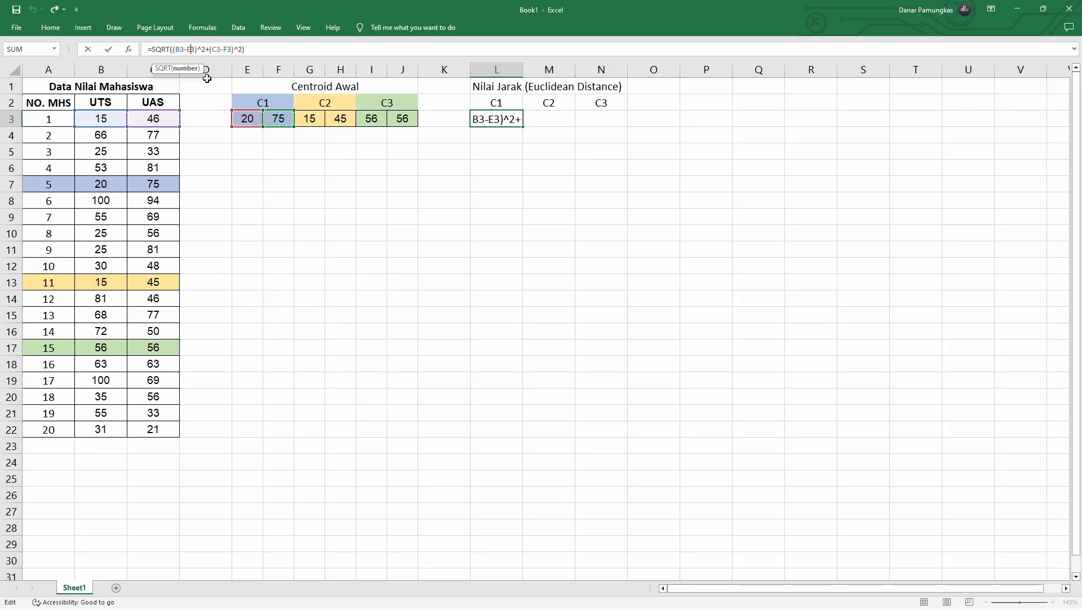
key(F4)
click(240, 49)
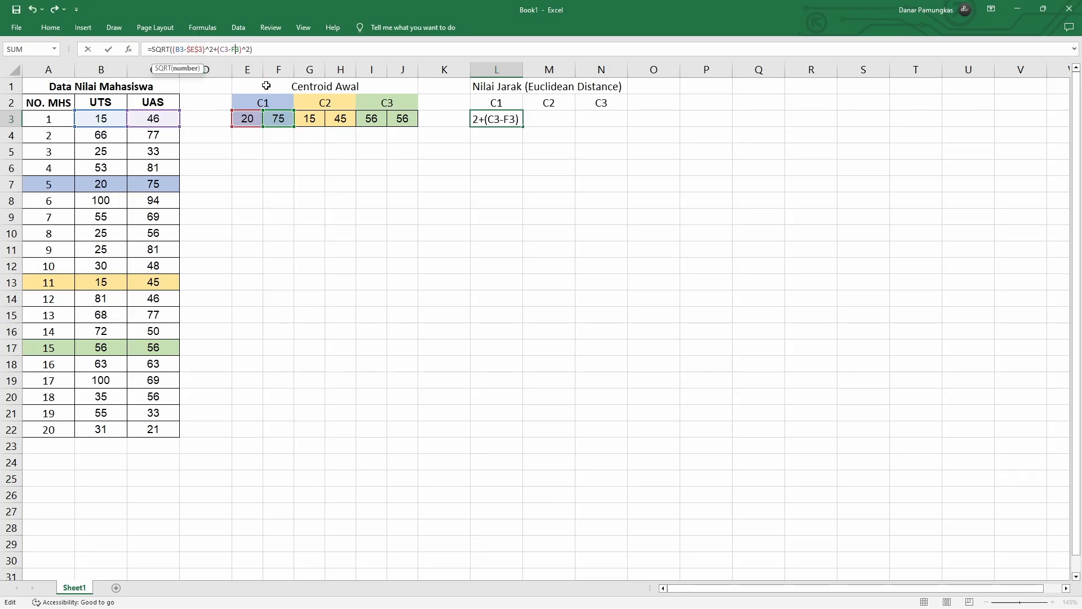
key(F4)
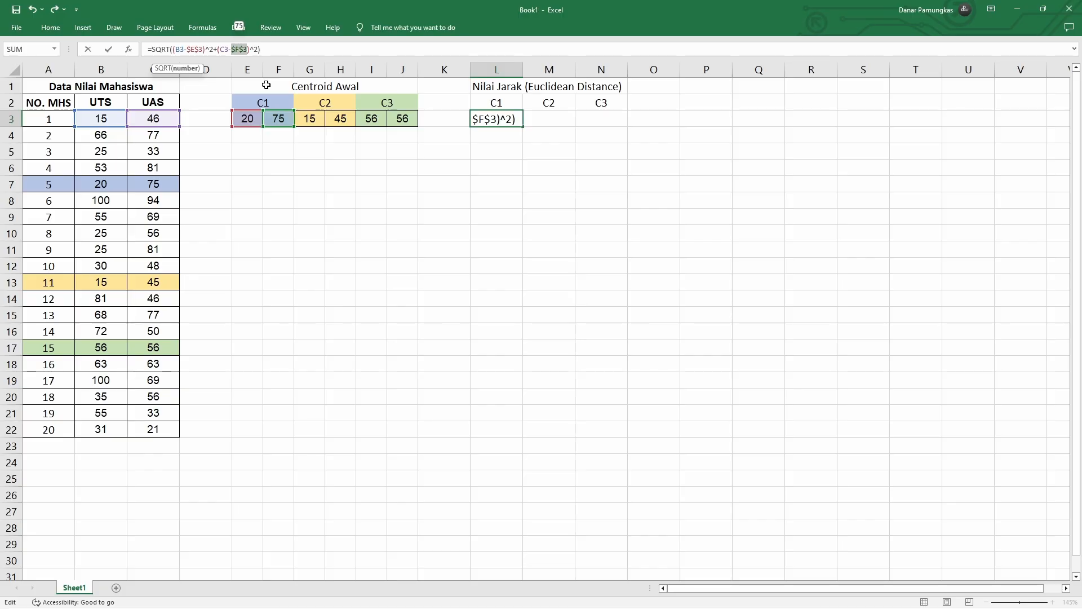
key(Return)
- Copy the C1 distance formula from L3 down through L22 for all 20 students
click(499, 119)
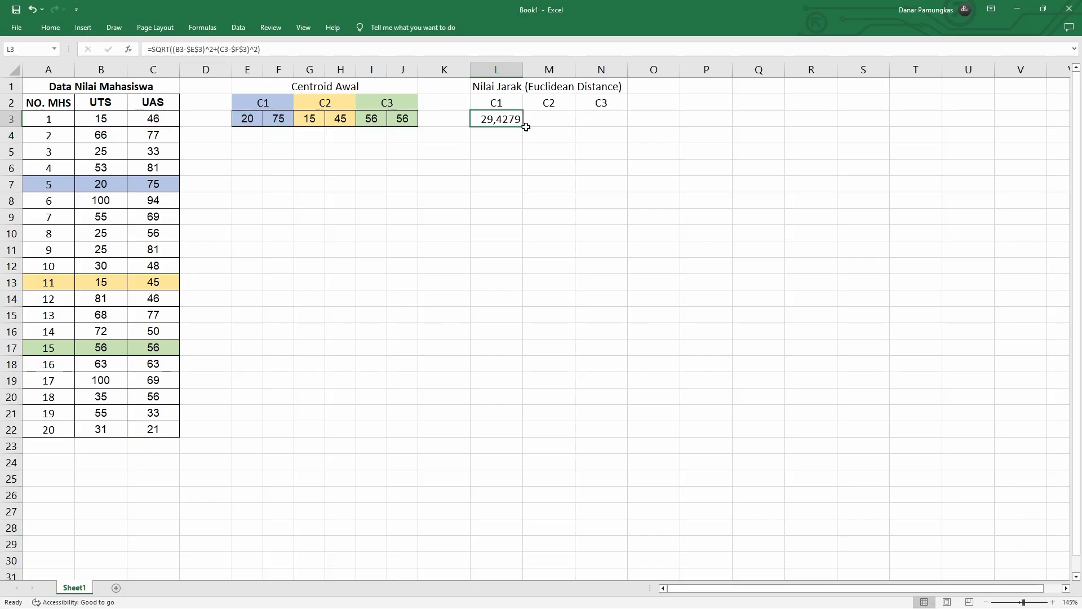
drag(522, 126, 488, 430)
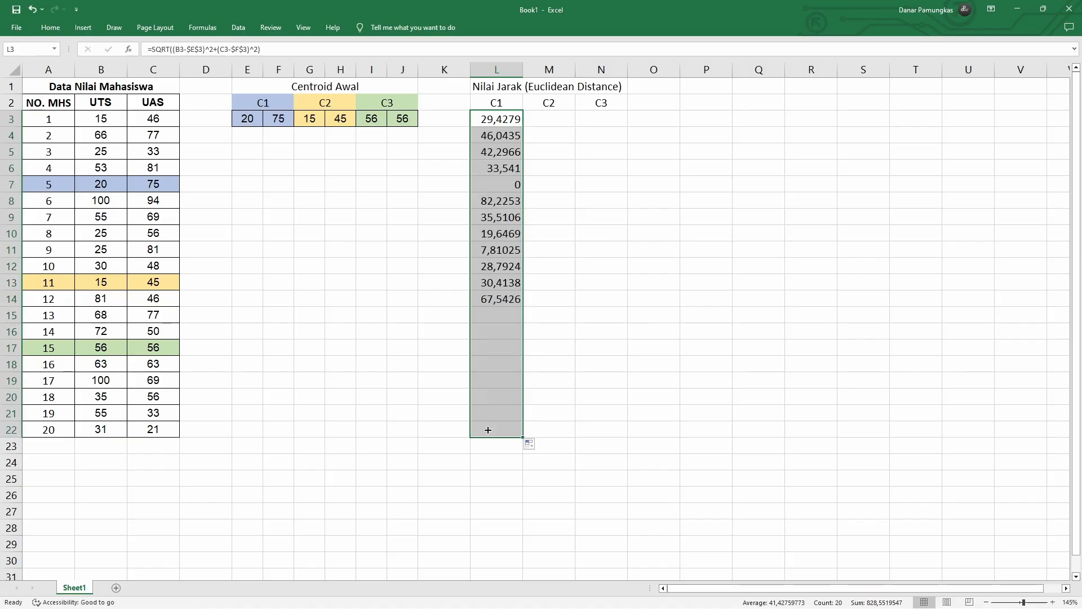
click(489, 186)
click(550, 118)
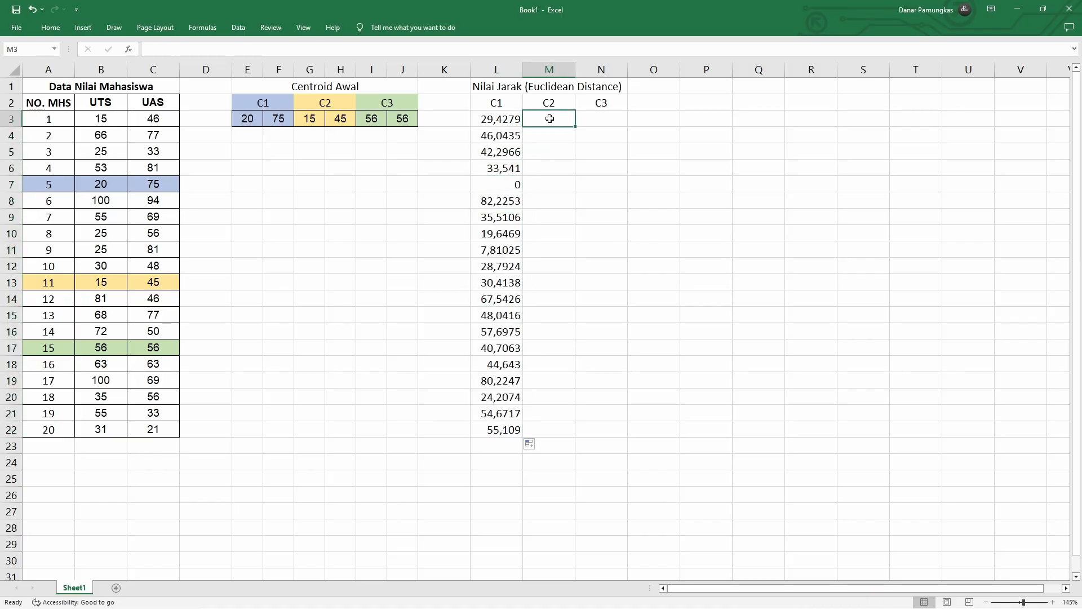
- Enter student 1's distance to centroid C2 in M3 as =SQRT((B3-G3)^2+(C3-H3)^2)
text(=s)
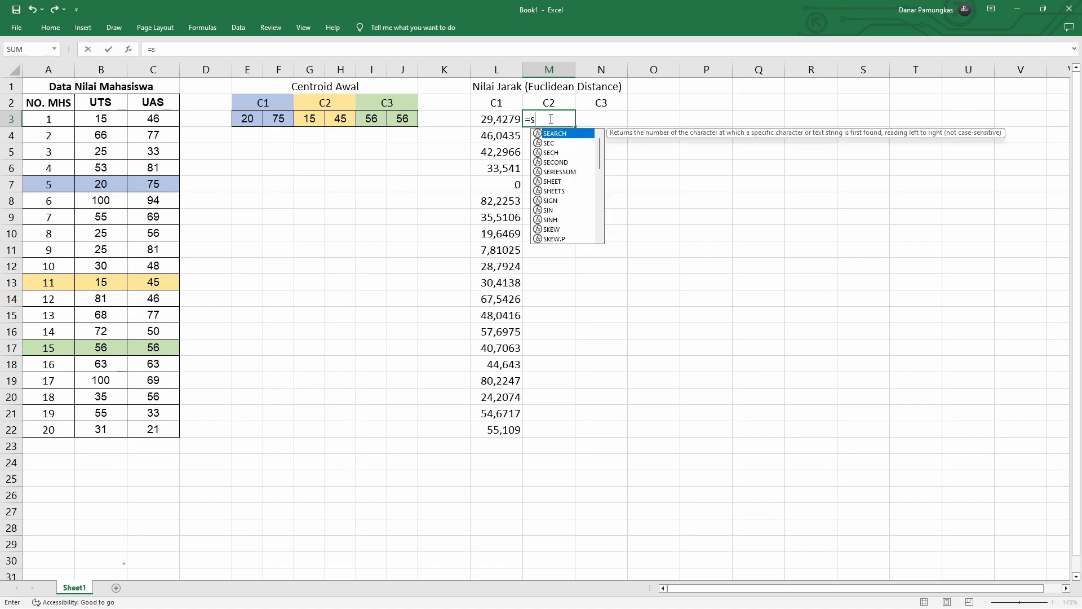
text(q)
key(Tab)
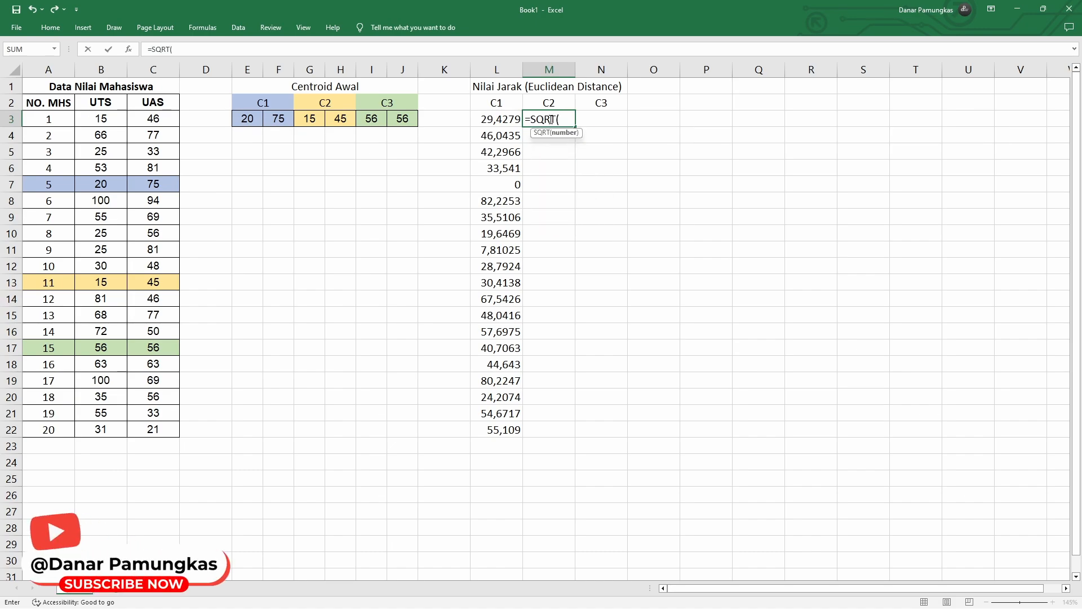
text(()
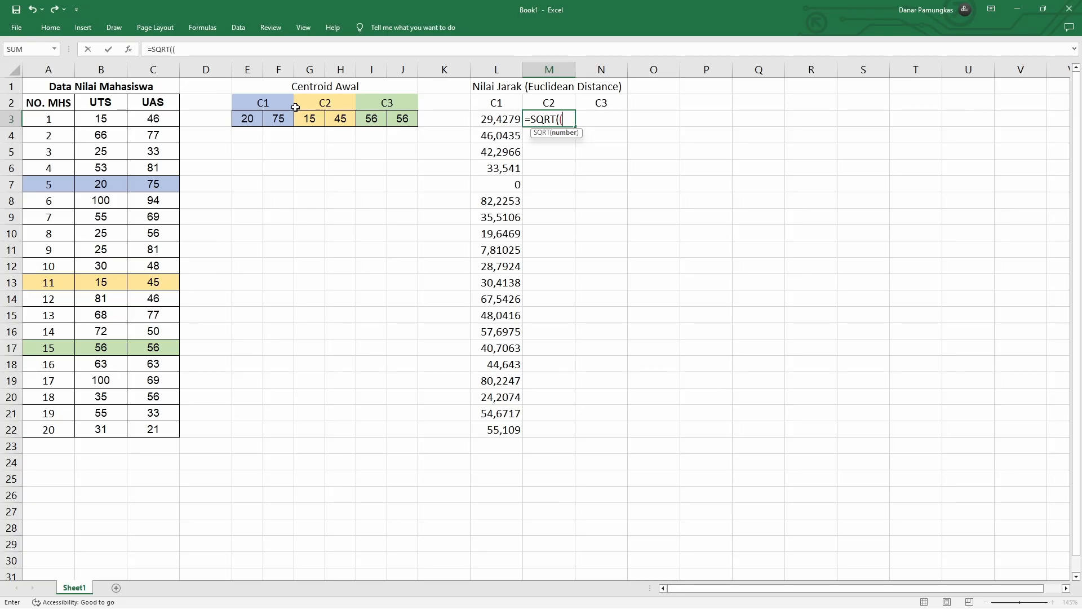
click(103, 120)
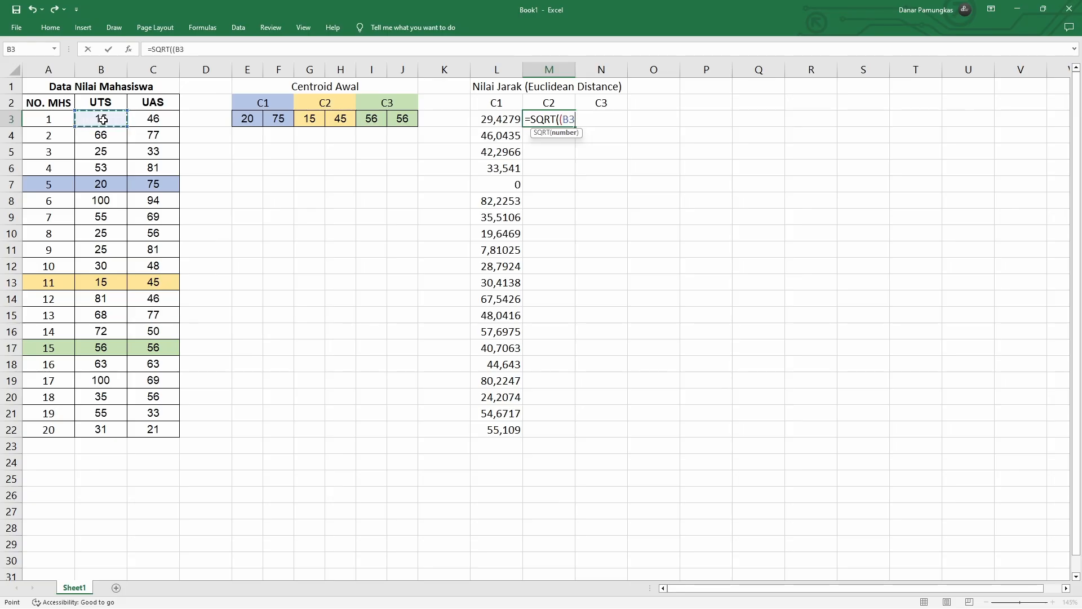
text(-)
click(309, 117)
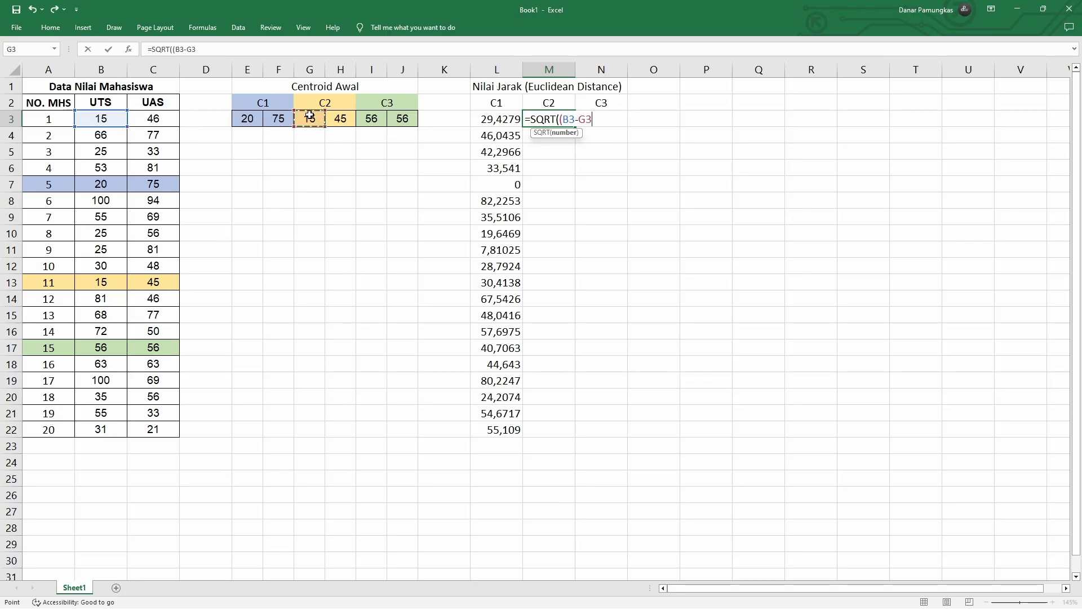
text()^2+()
click(162, 121)
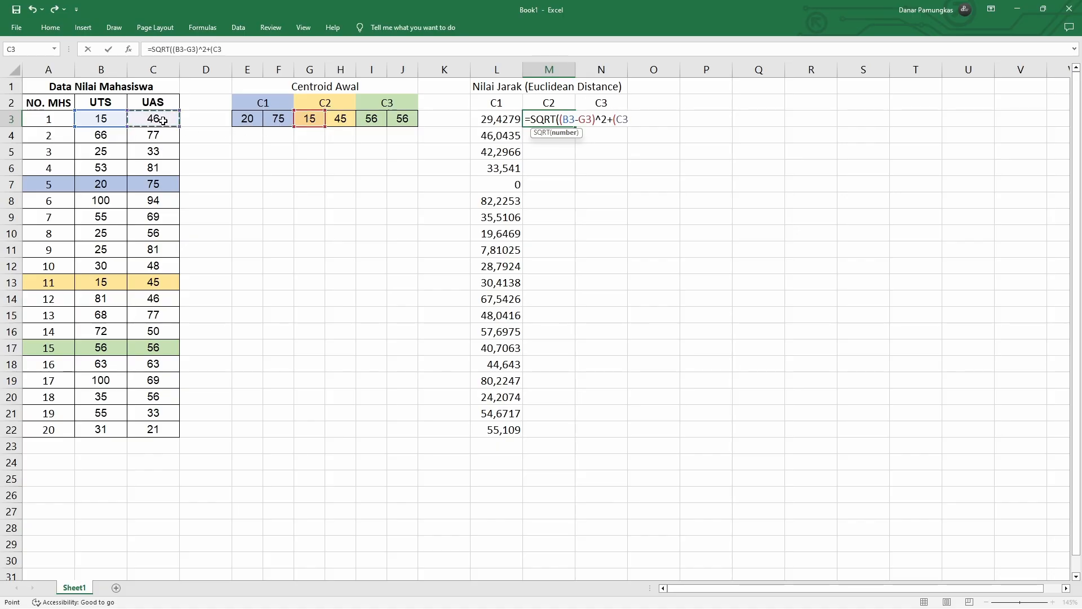
text(-)
click(342, 121)
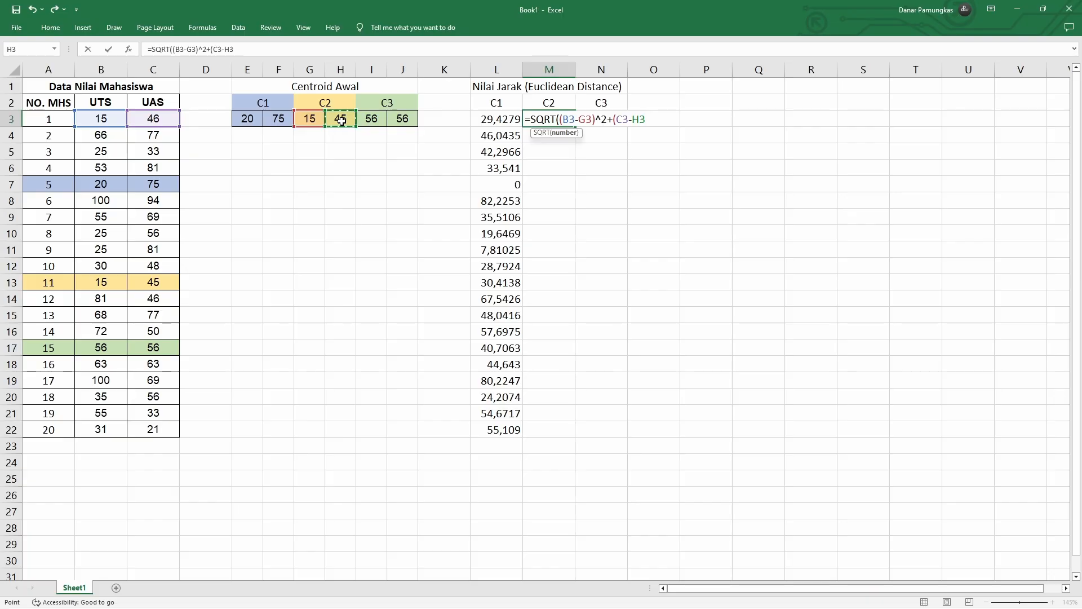
text()^2))
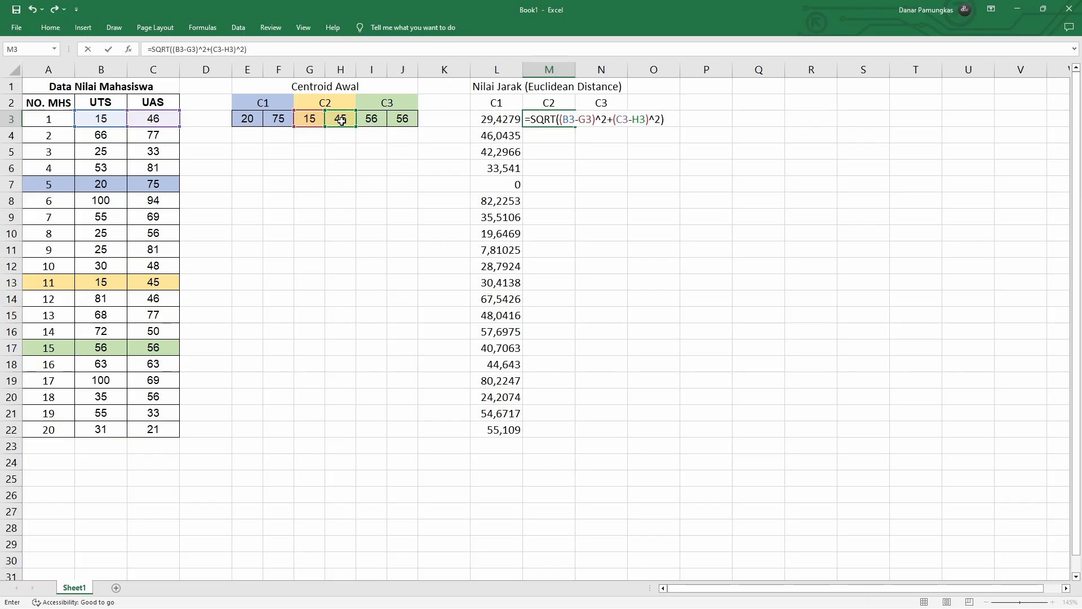
key(Return)
- Make the C2 centroid references in M3 absolute as $G$3 and $H$3, and copy the formula down through M22
click(561, 118)
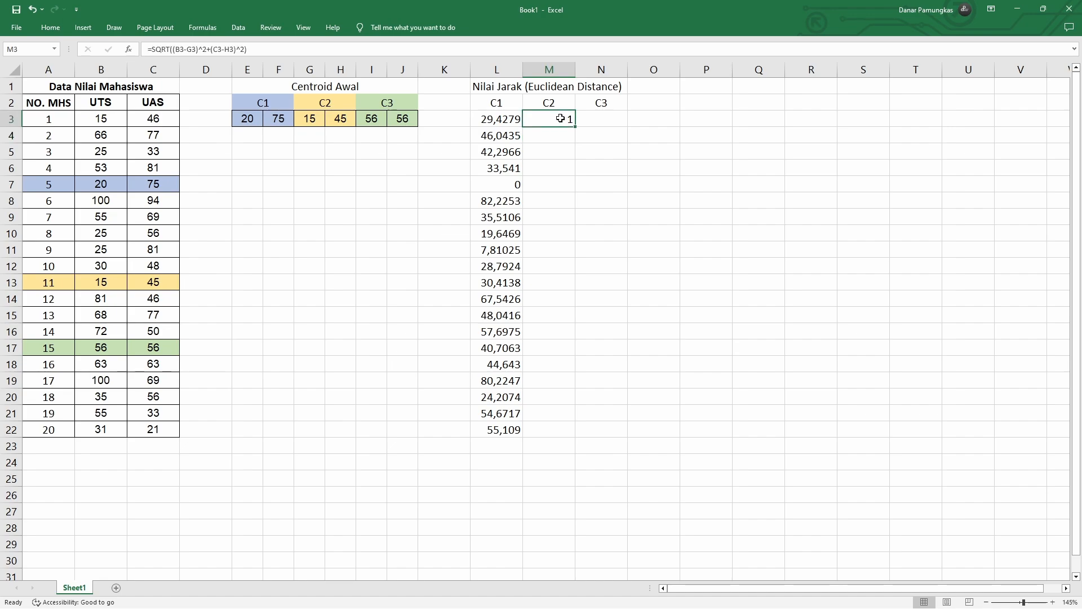
click(191, 48)
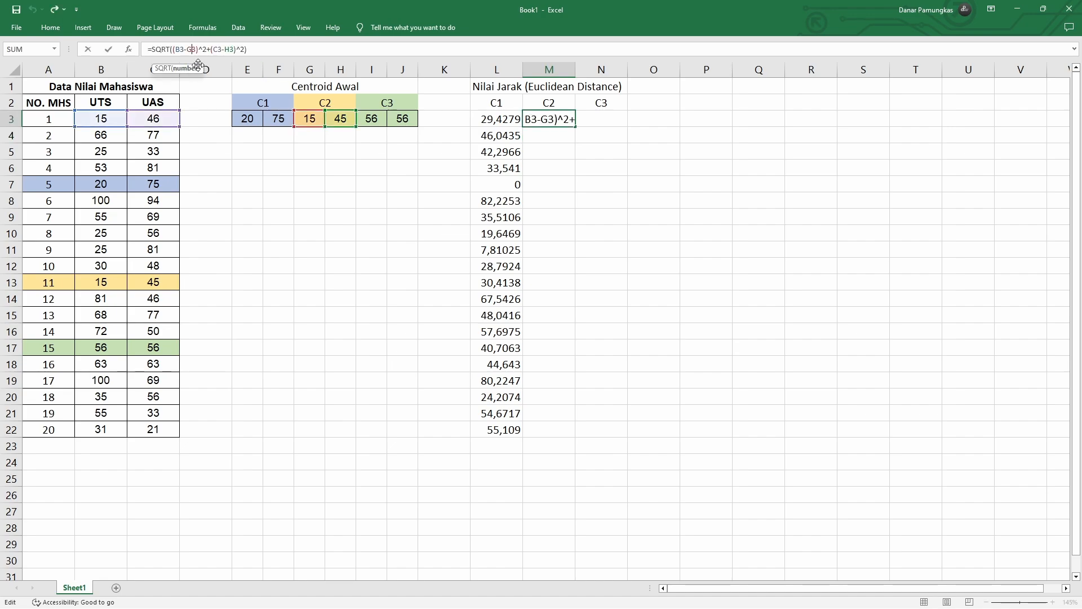
key(F4)
click(237, 49)
key(F4)
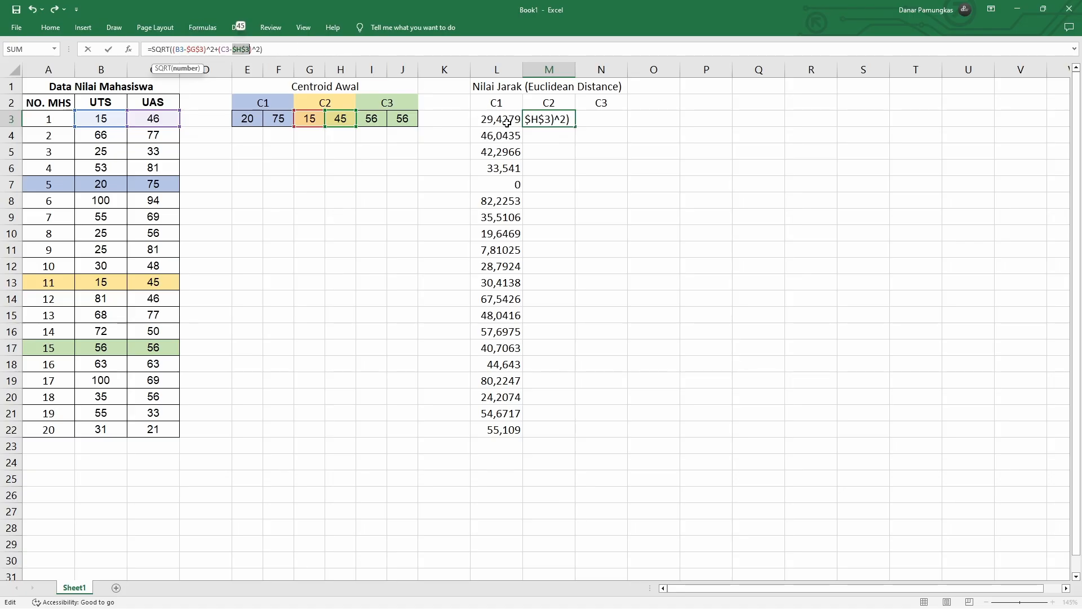
key(Return)
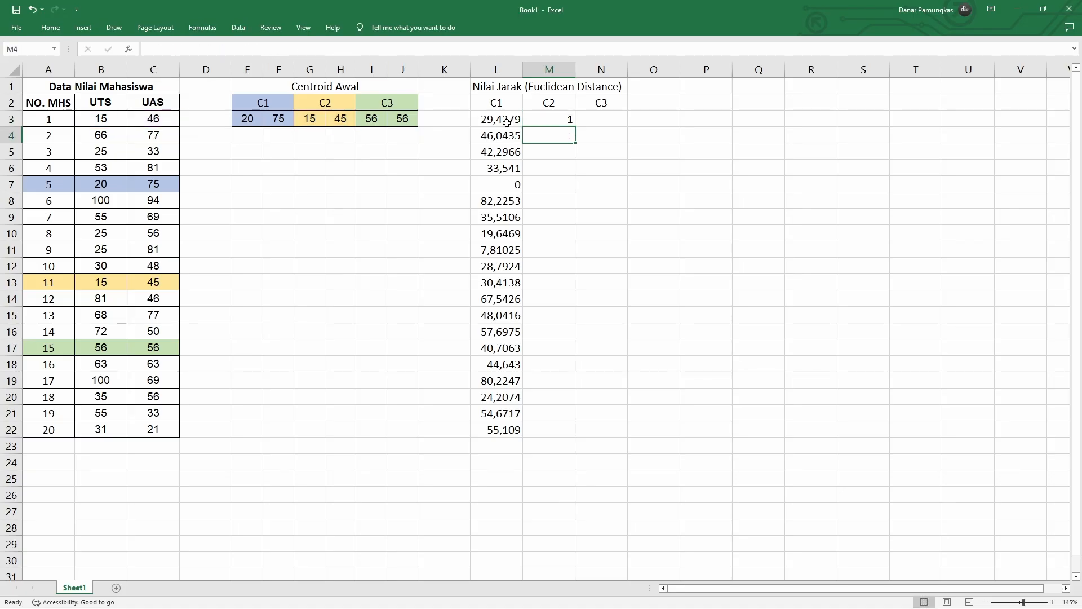
click(555, 118)
double_click(576, 129)
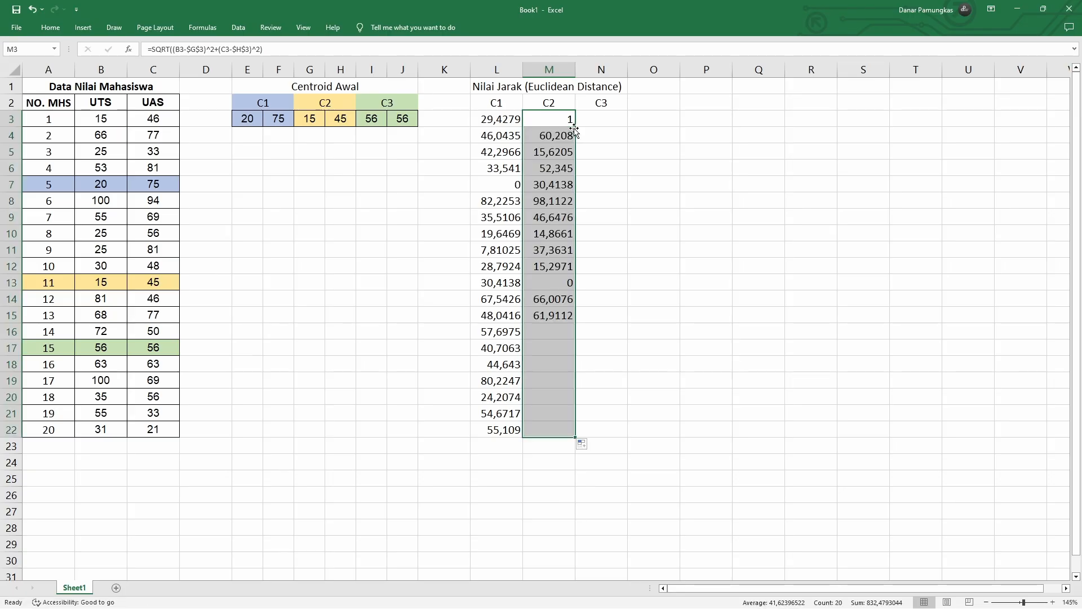
- Enter student 1's distance to centroid C3 in N3 as =SQRT((B3-I3)^2+(C3-J3)^2)
click(607, 117)
text(=)
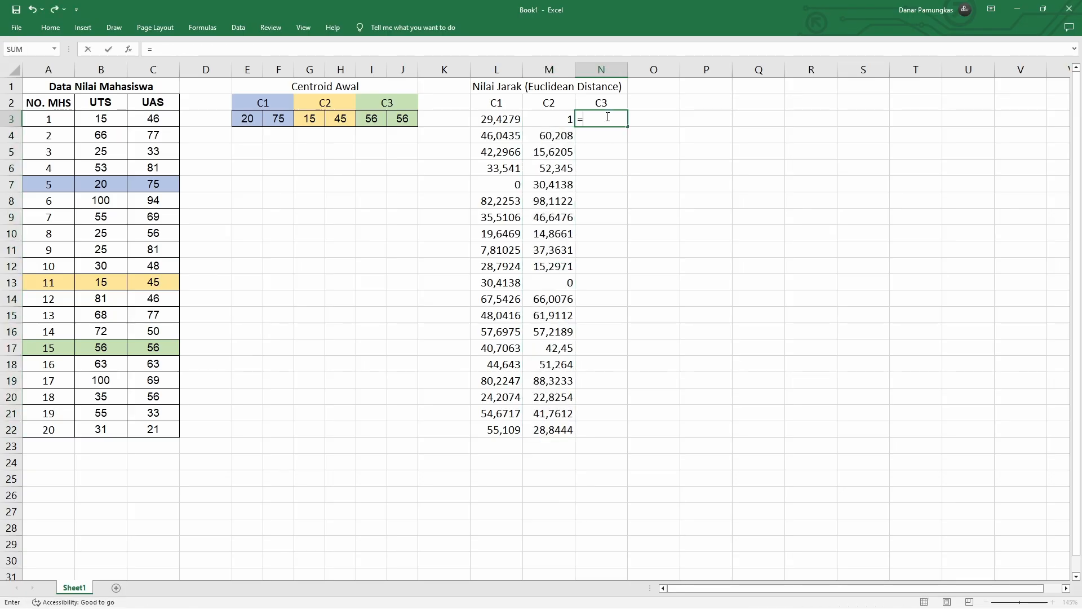
text(sq)
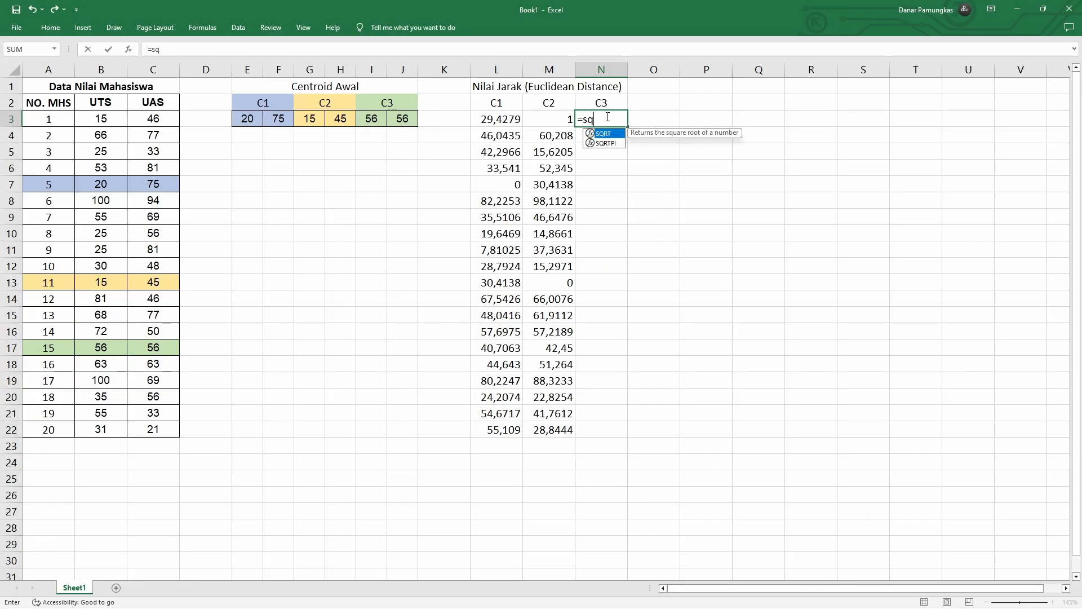
key(Tab)
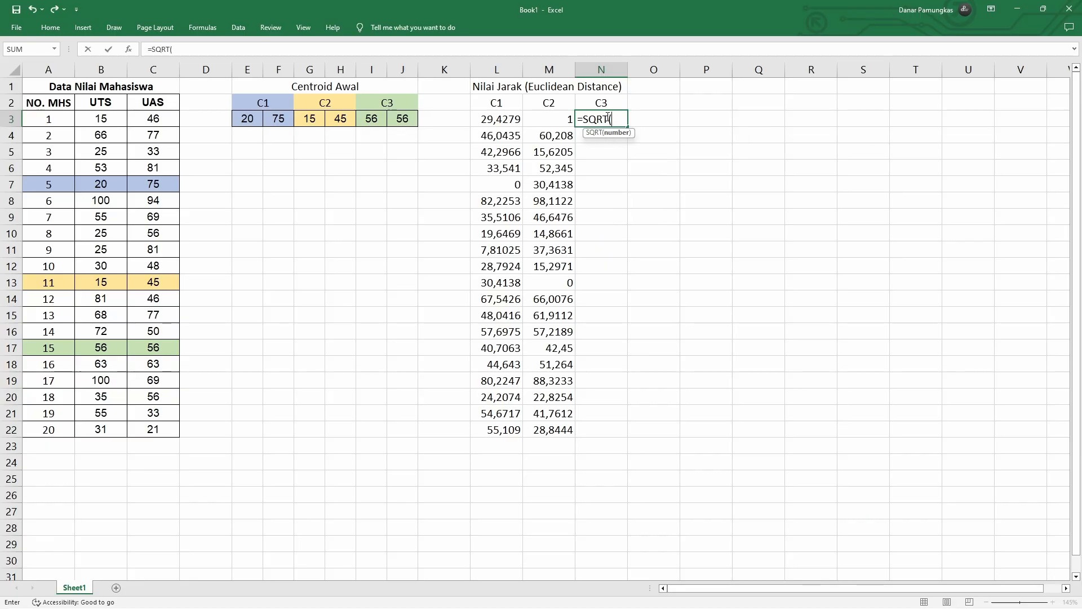
text(()
click(107, 118)
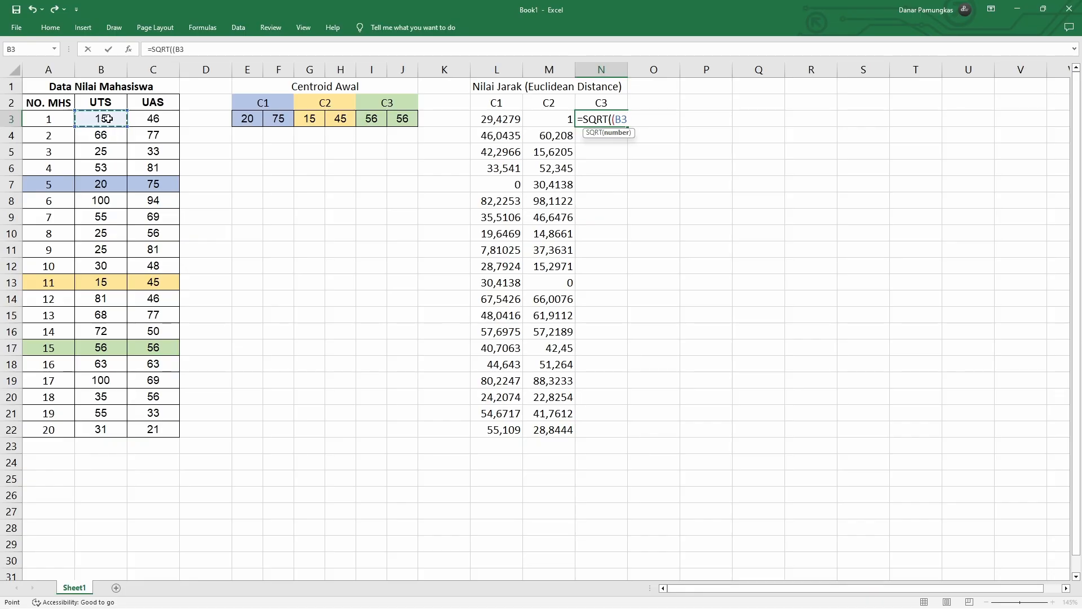
text(-)
click(377, 119)
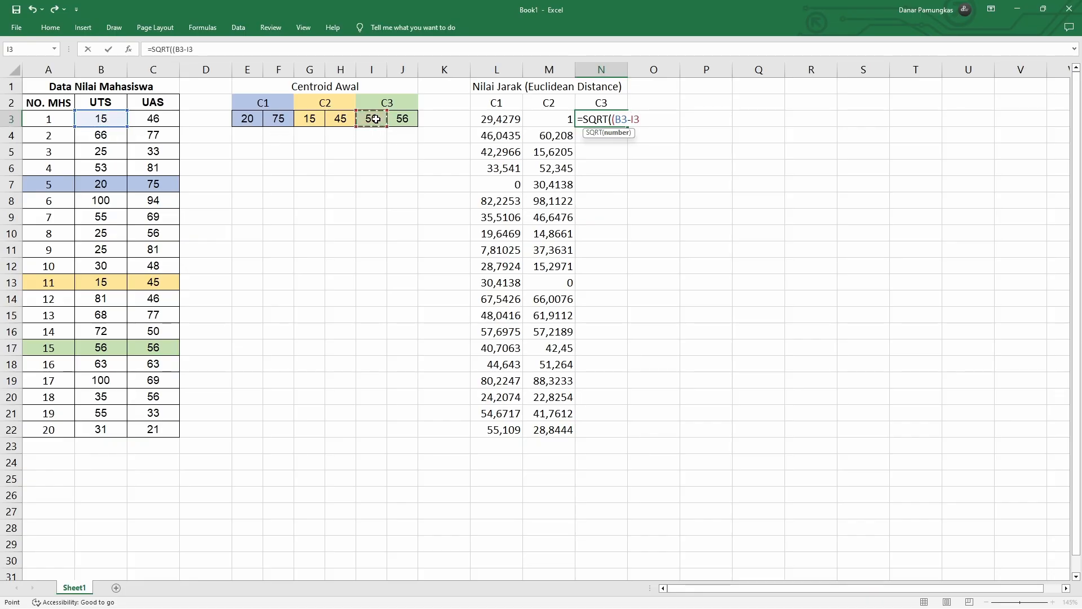
text()^)
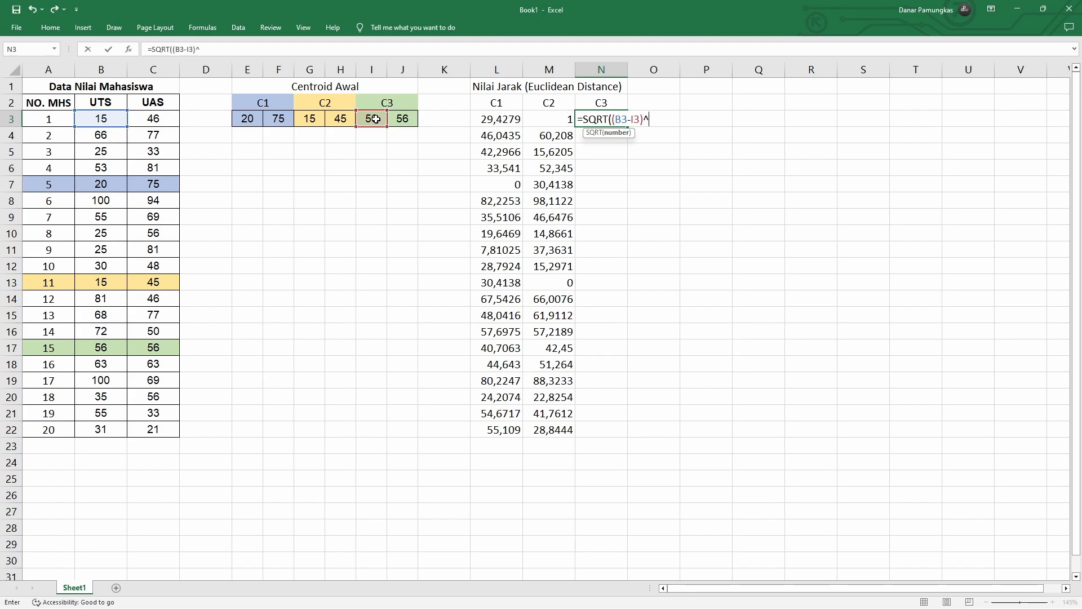
text(2+()
click(154, 118)
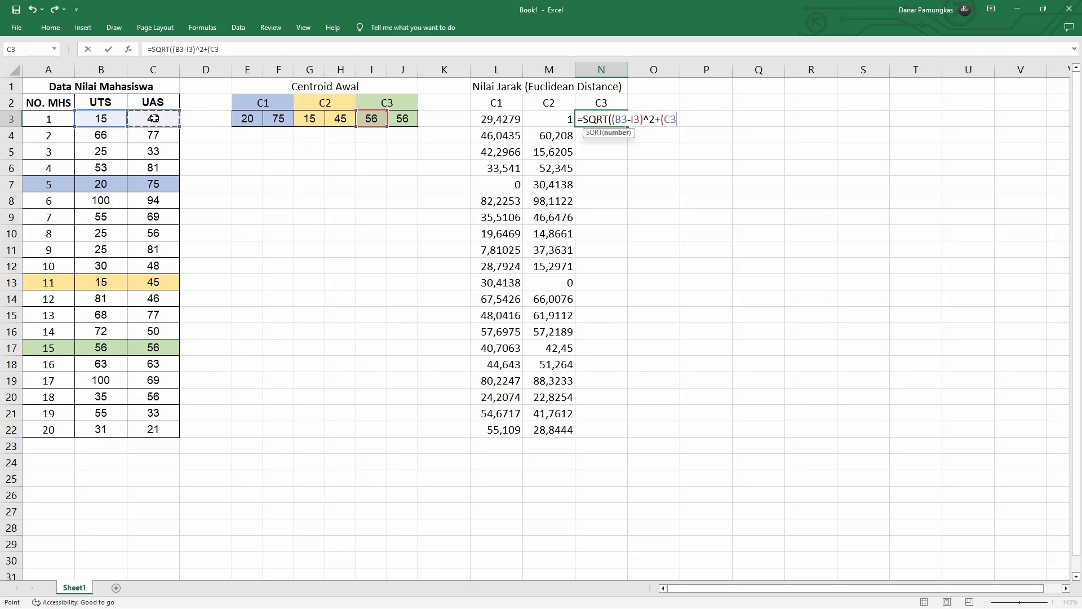
text(-)
click(409, 119)
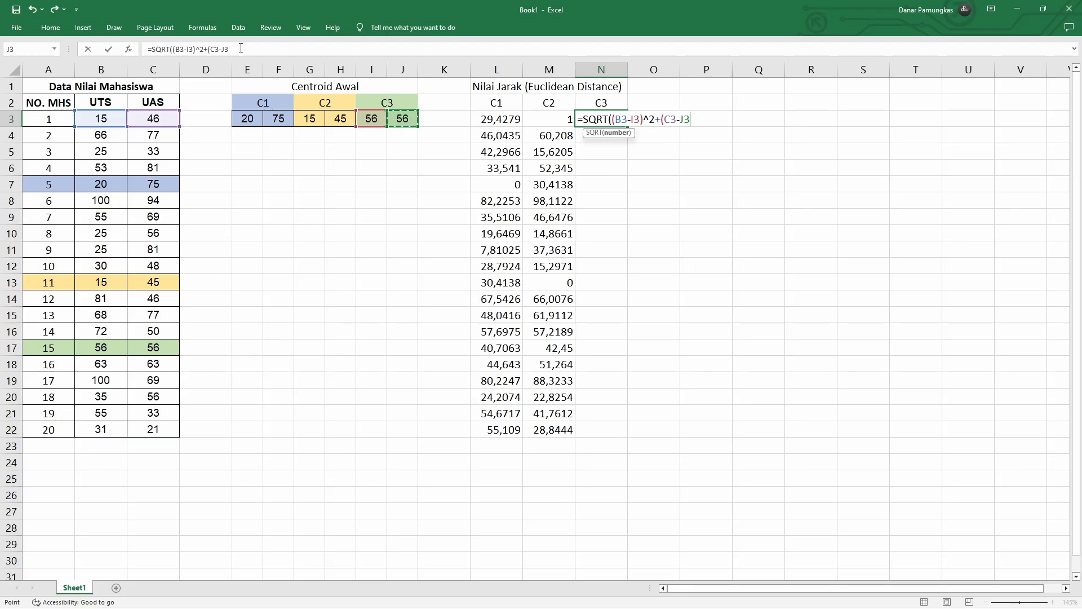
text()^2)
key(Return)
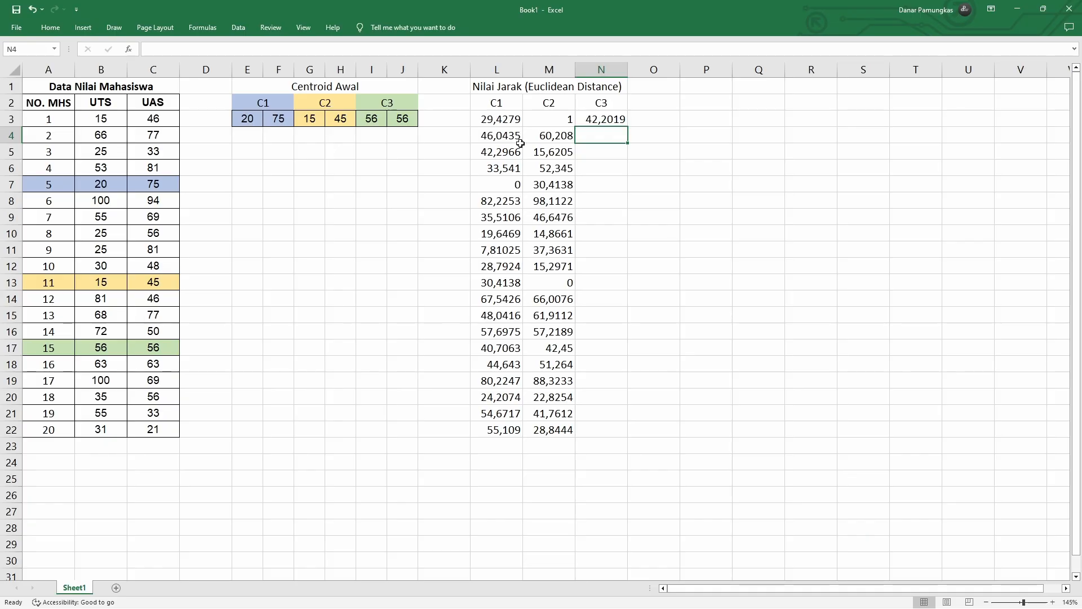
- Make the C3 centroid references in N3 absolute as $I$3 and $J$3, and copy the formula down through N22
click(598, 119)
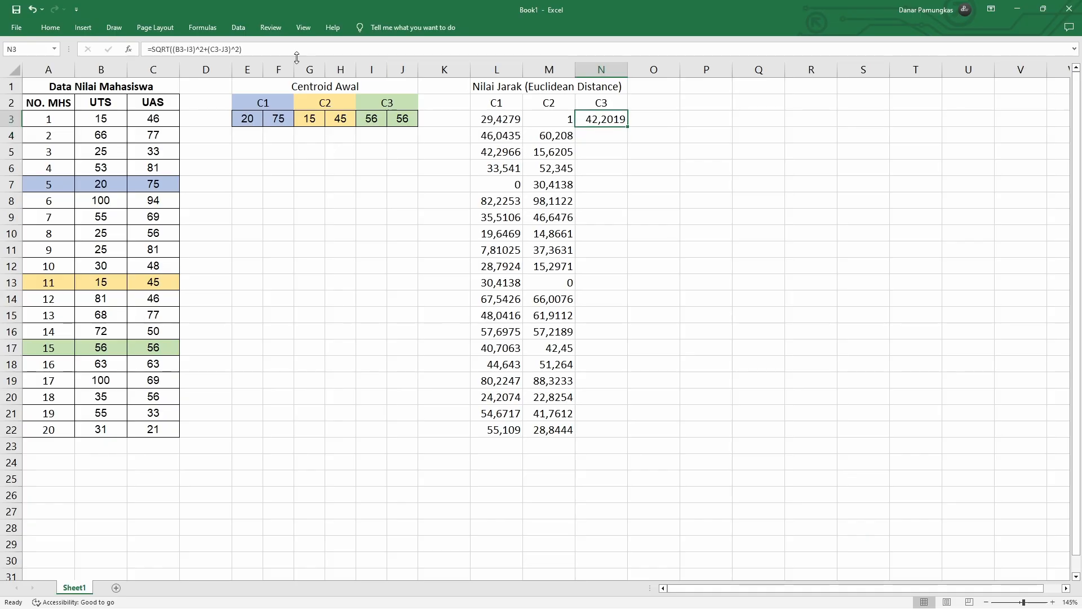
click(191, 49)
key(F4)
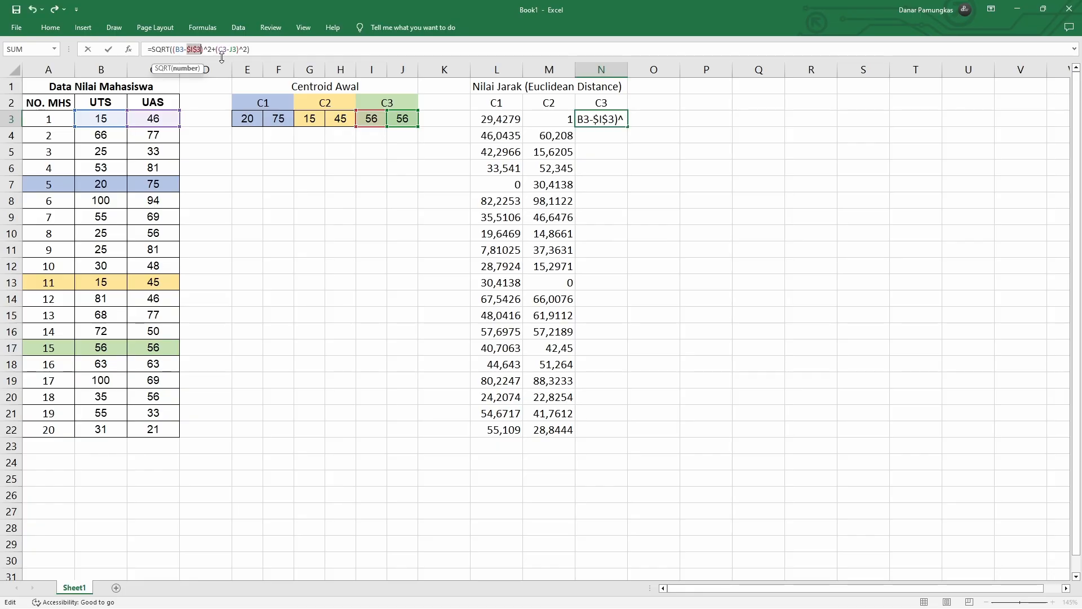
click(233, 50)
key(F4)
key(Return)
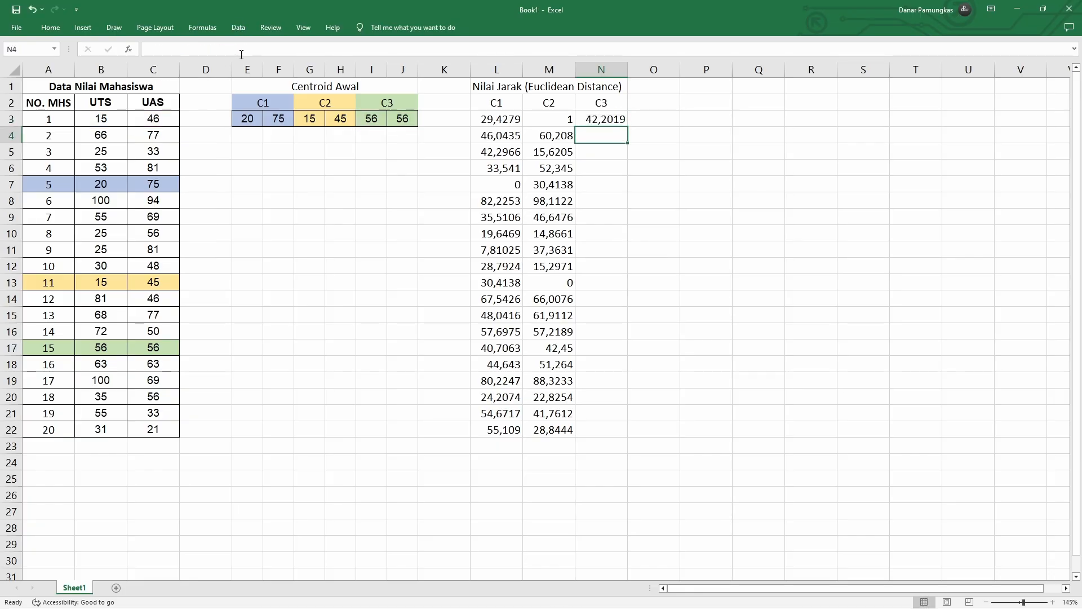
click(599, 120)
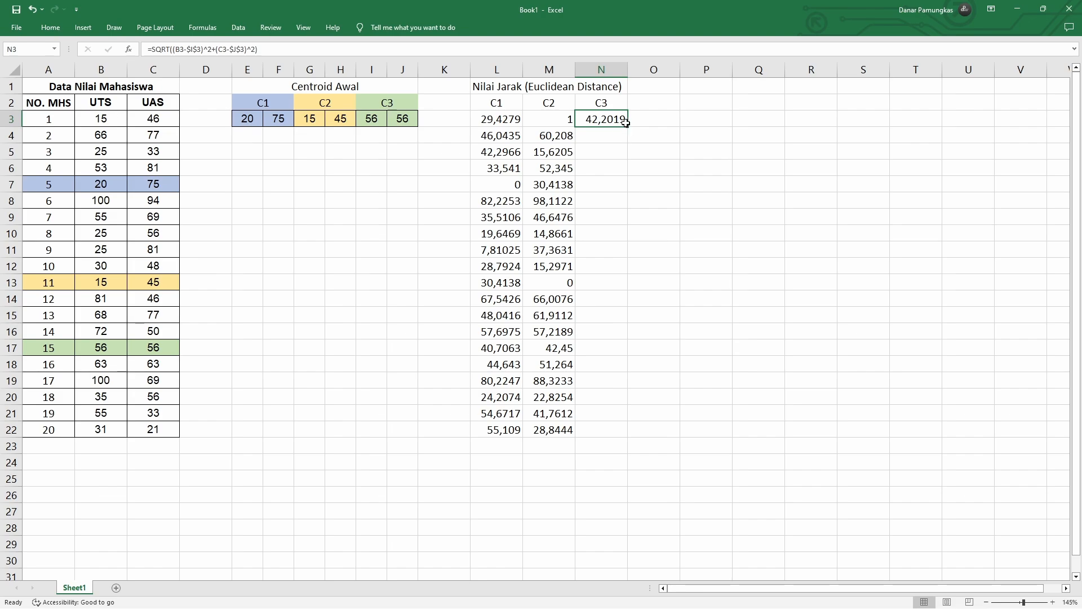
double_click(629, 126)
click(675, 184)
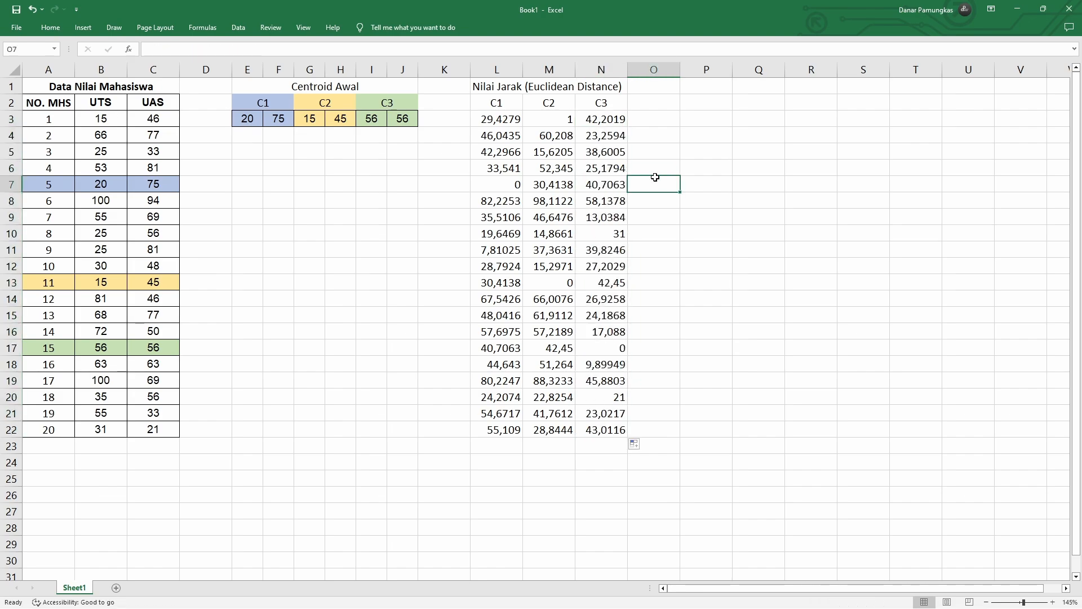
- Add custom borders around the distance table in L2:N22, covering its left, top, right and bottom edges
drag(495, 106, 621, 422)
right_click(619, 430)
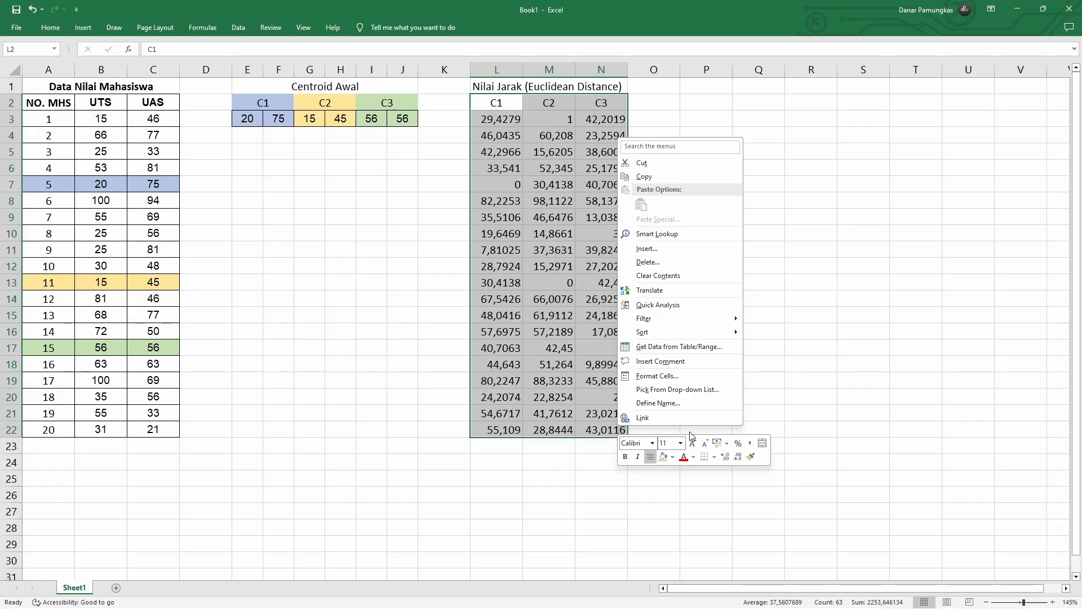
click(714, 456)
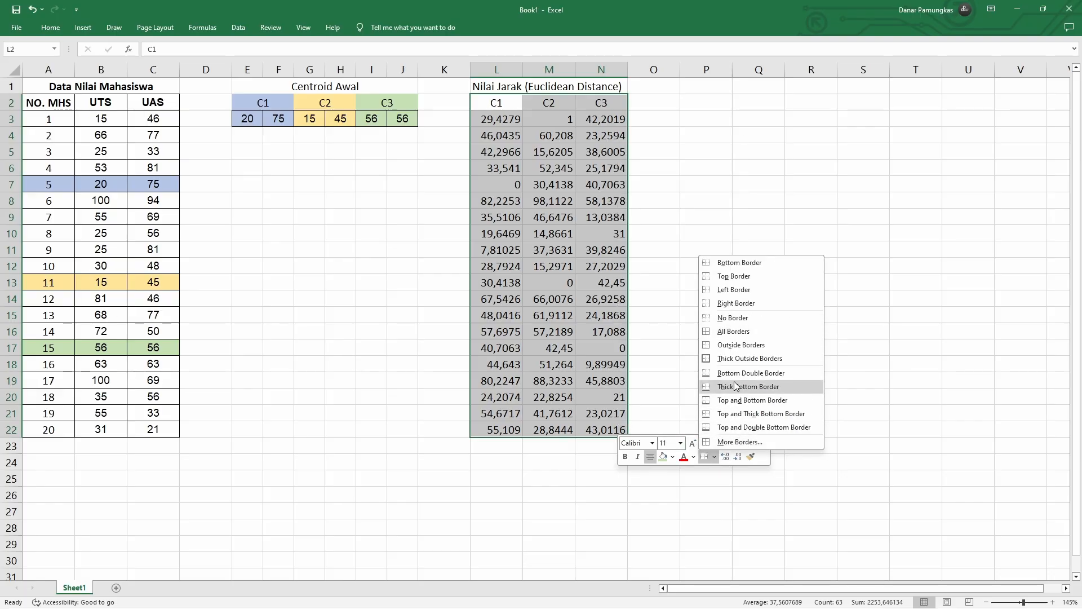
click(739, 442)
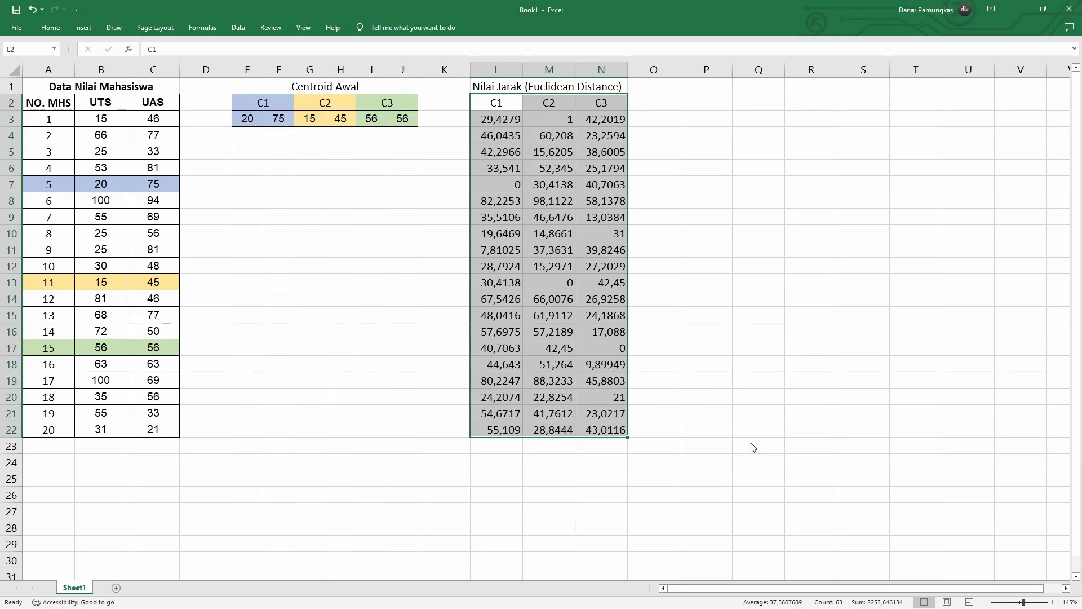
click(253, 251)
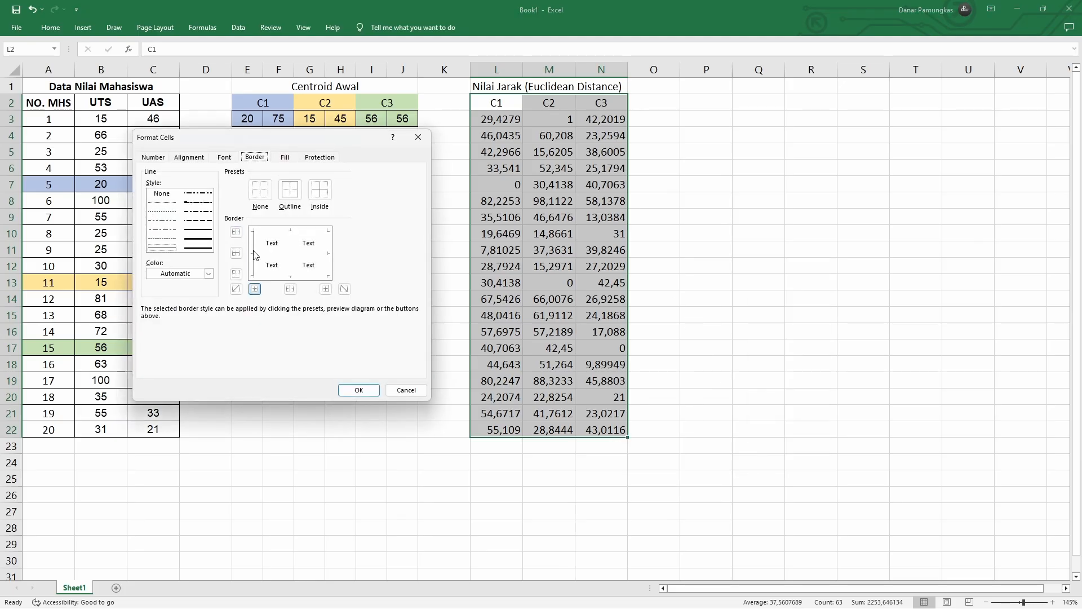
click(300, 233)
click(328, 257)
click(313, 275)
click(359, 390)
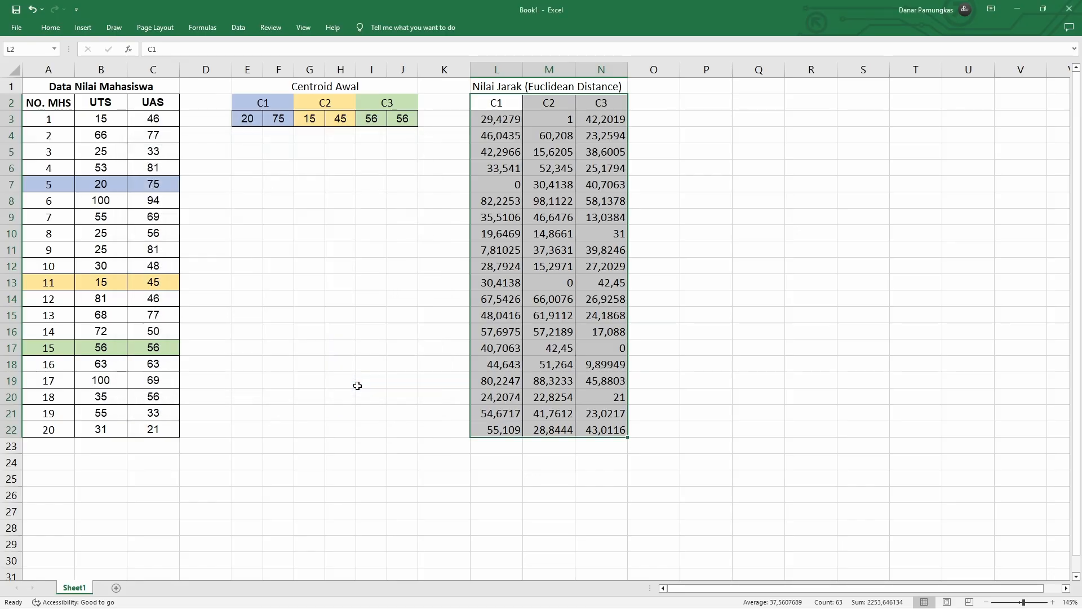
click(409, 377)
- Apply a border to the C1, C2 and C3 header cells of the distance table in L2:N2
drag(497, 103, 601, 104)
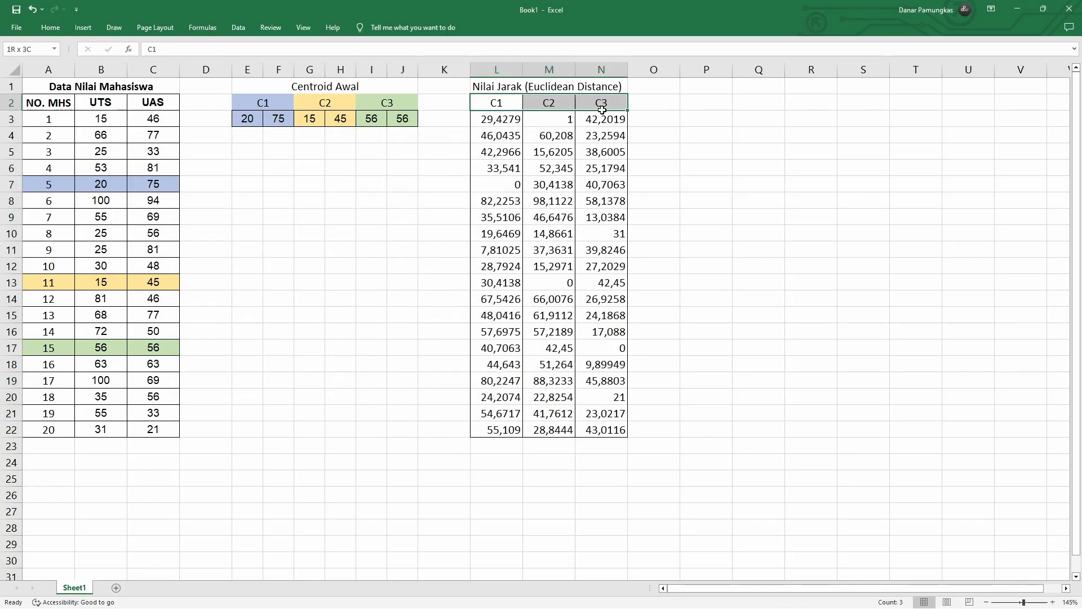
right_click(603, 107)
click(691, 87)
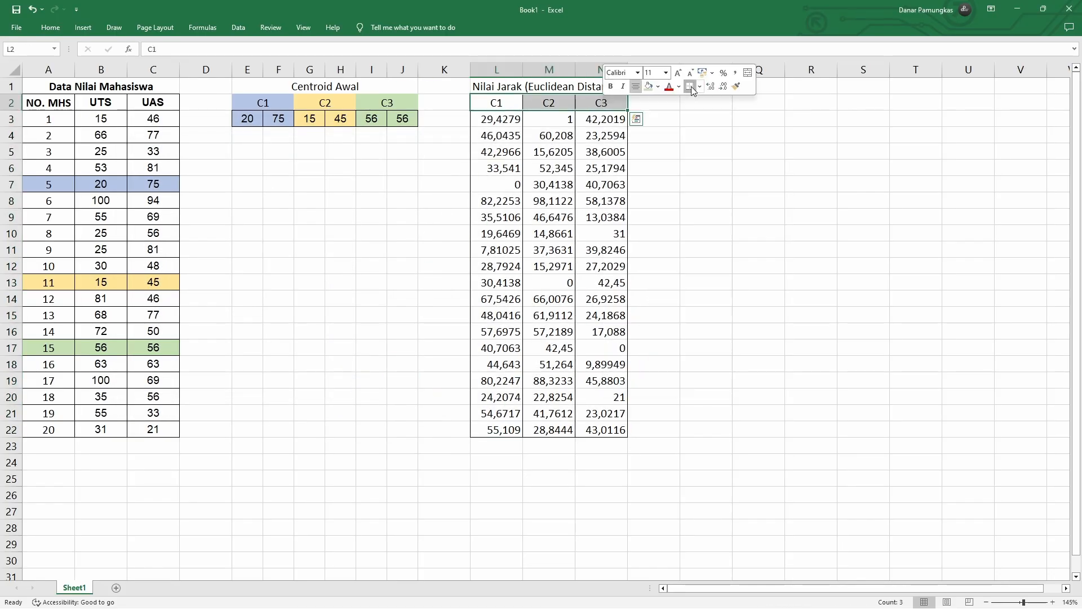
click(705, 154)
- Format the Euclidean distances in L3:N22 to show two decimal places
drag(492, 124, 619, 426)
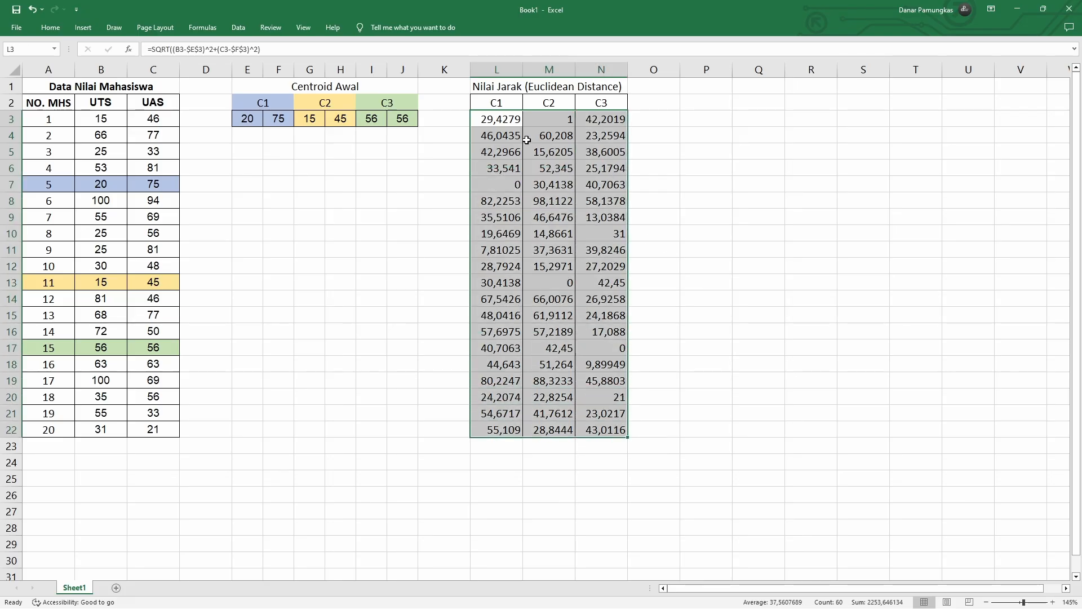
click(60, 23)
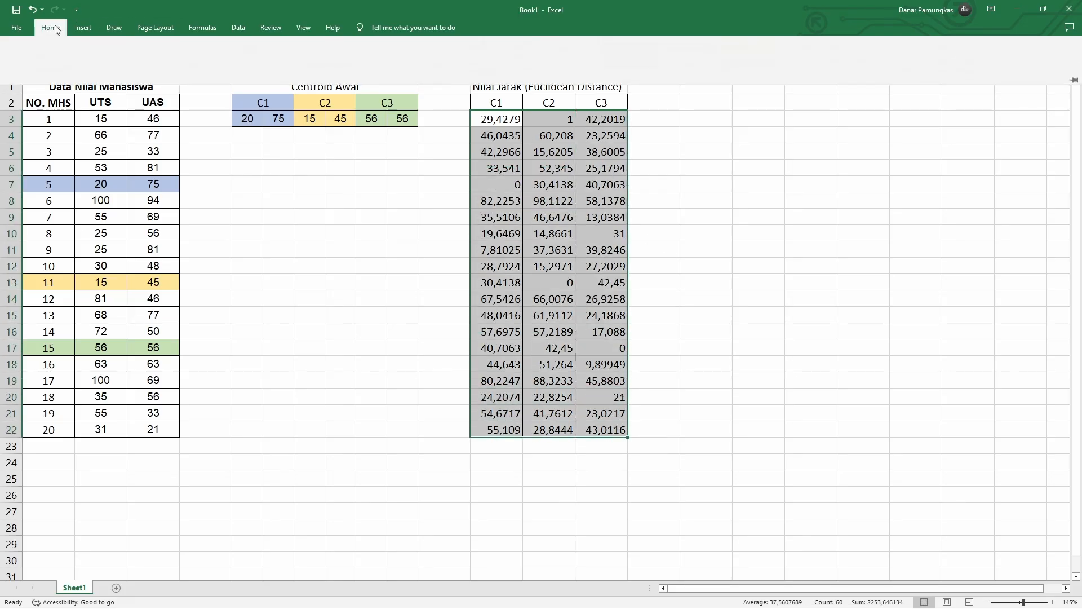
click(458, 69)
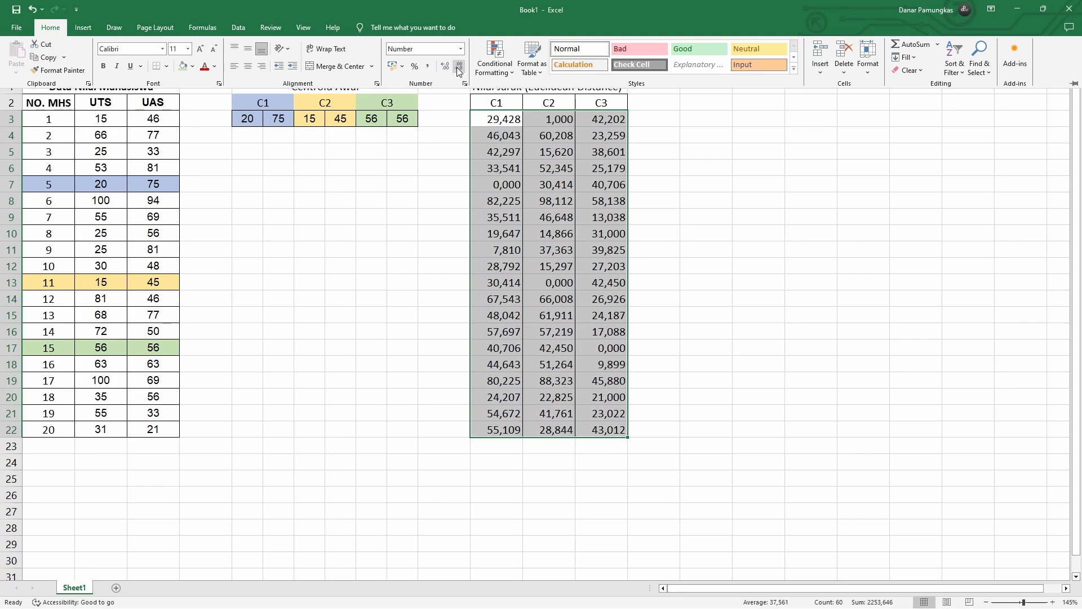
click(458, 69)
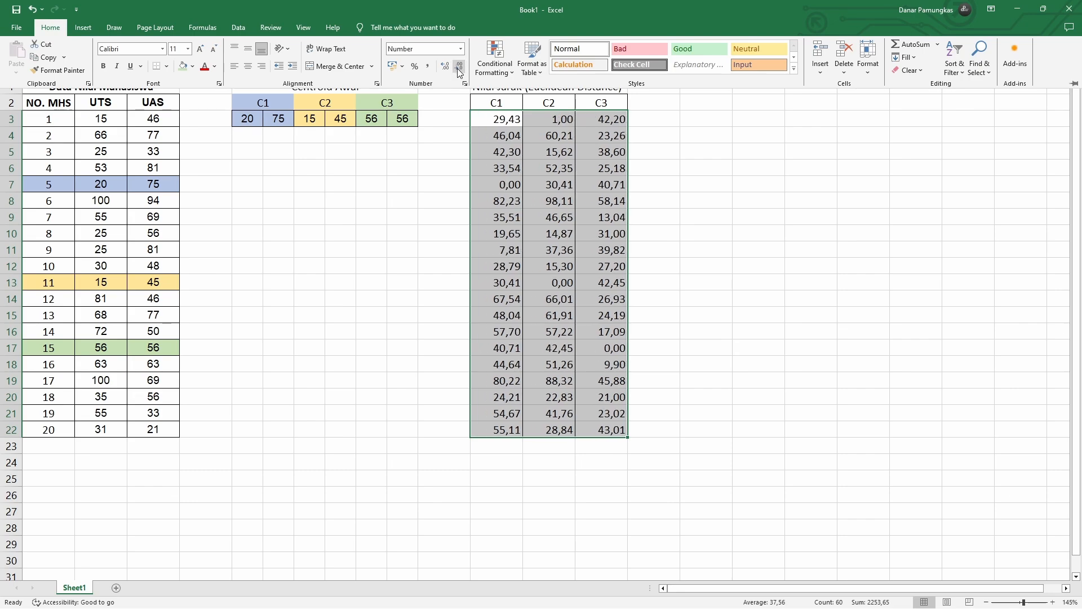
- Centre the Euclidean distance values in L3:N22 horizontally
click(450, 206)
drag(488, 121, 616, 429)
right_click(616, 430)
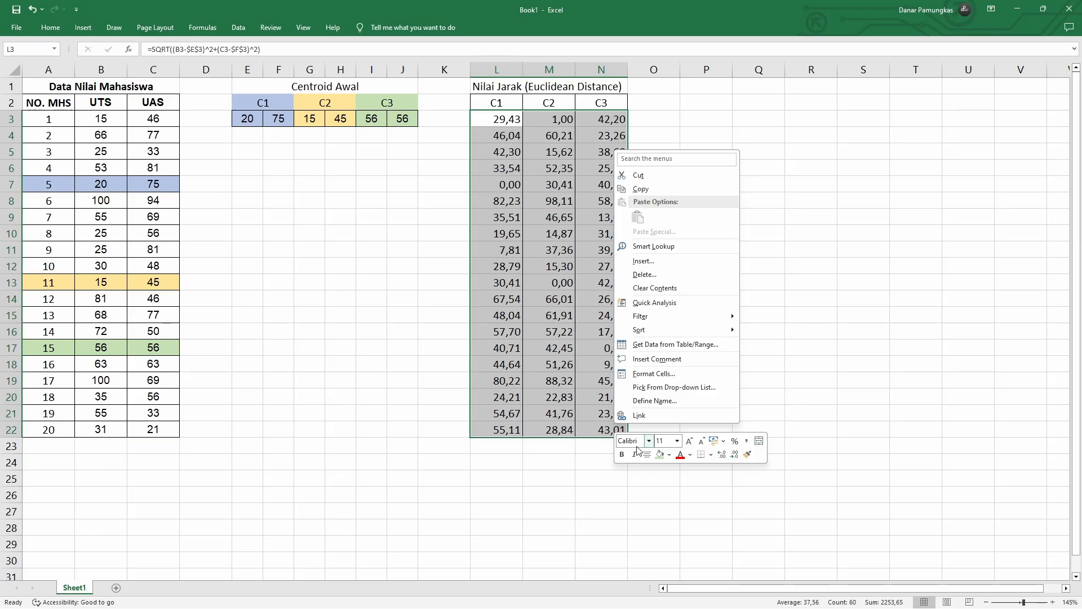
key(Escape)
click(654, 298)
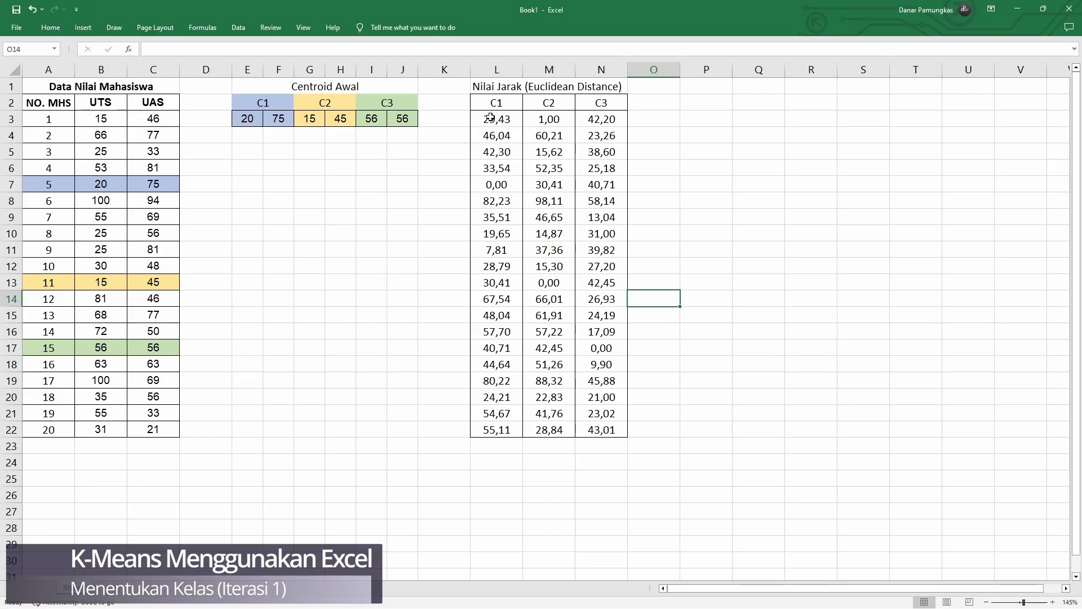
- Add the column header Kelas in O2 beside the distance table
click(648, 104)
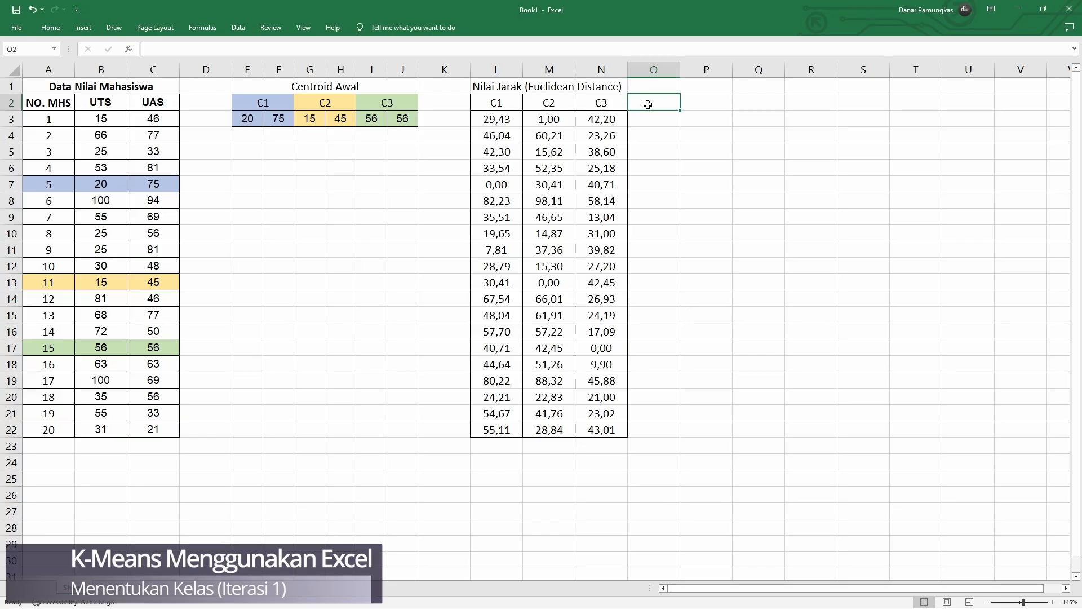
text(Kelas)
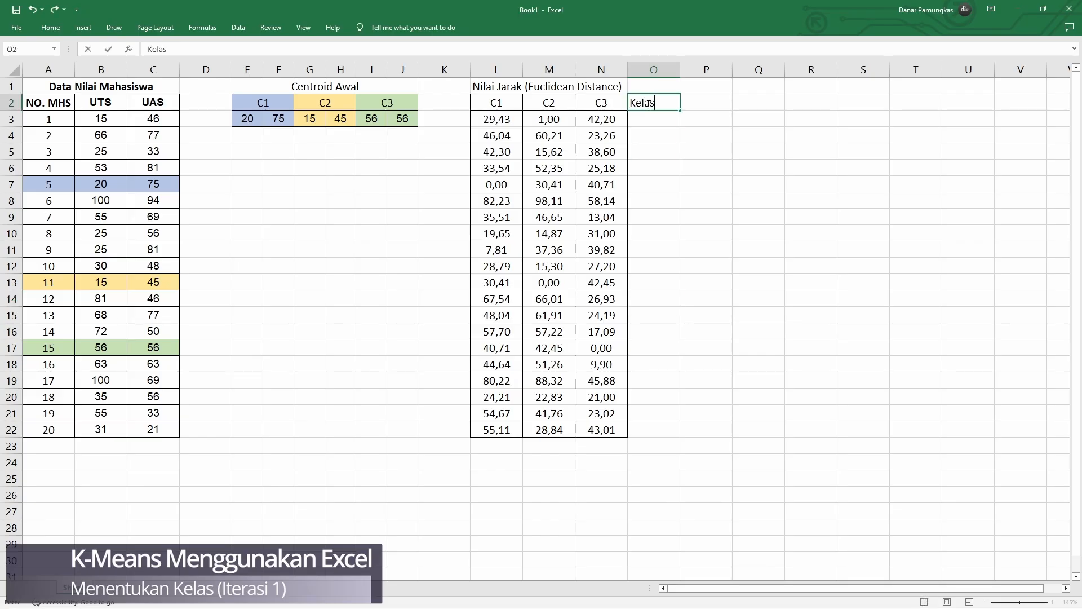
key(Return)
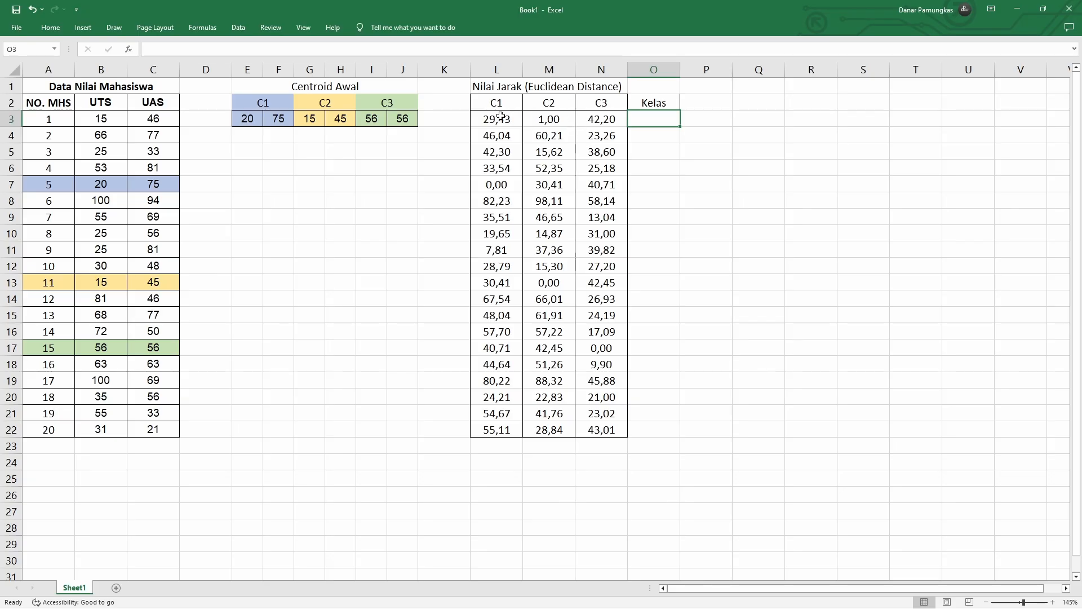
- Compare student 1's distances to centroids C1, C2 and C3 in L3:N3
drag(498, 116, 599, 137)
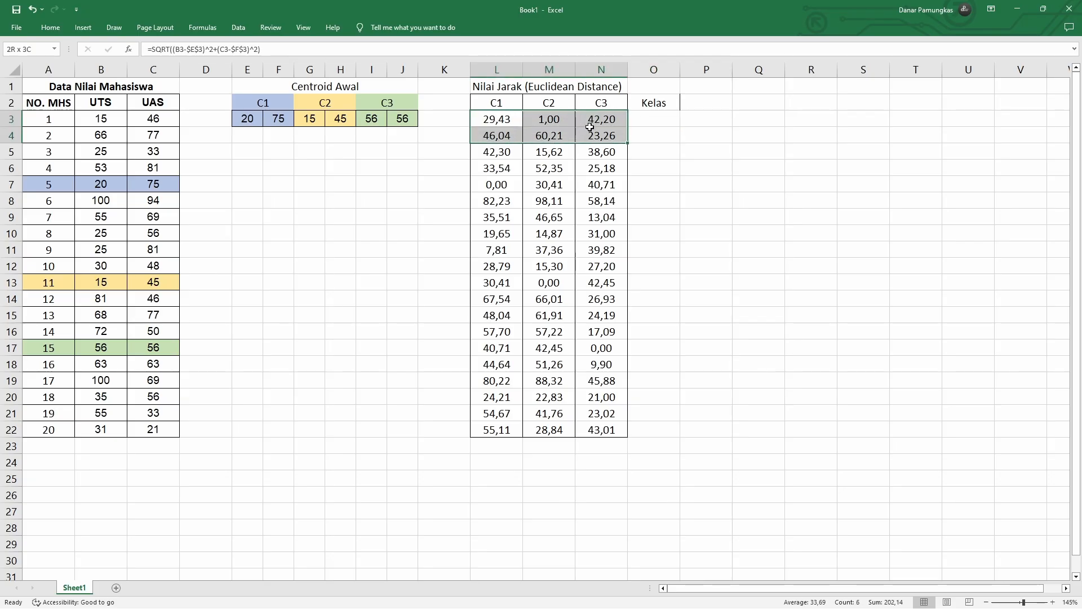
click(492, 118)
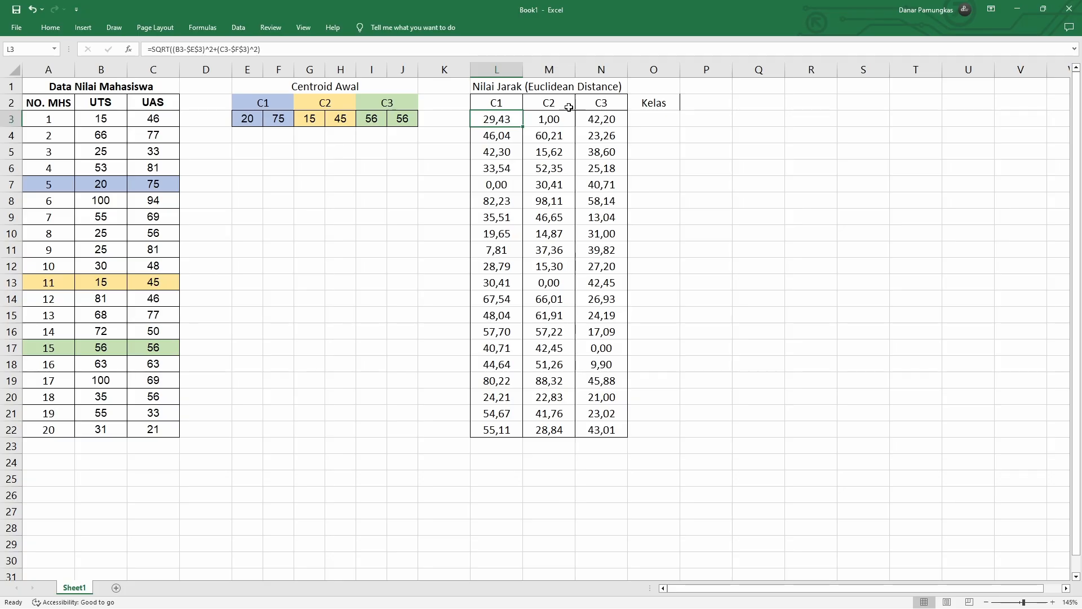
click(603, 120)
click(553, 120)
click(509, 120)
- Start student 1's class formula in O3 with =IF(L3=MIN(L3:N3);1;IF( to assign class 1 when C1 is nearest
click(643, 123)
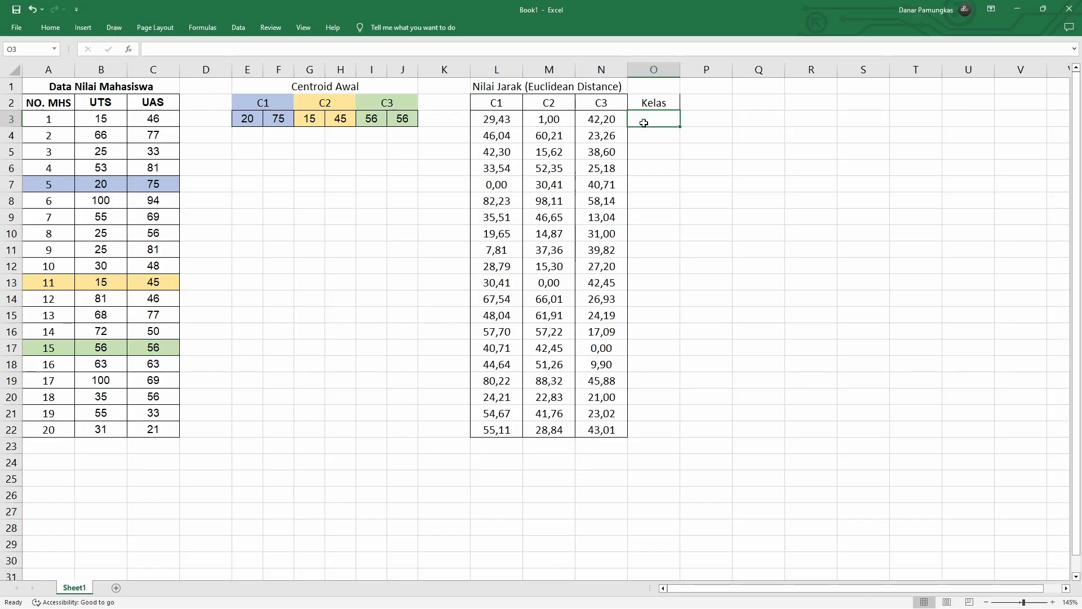
text(=if)
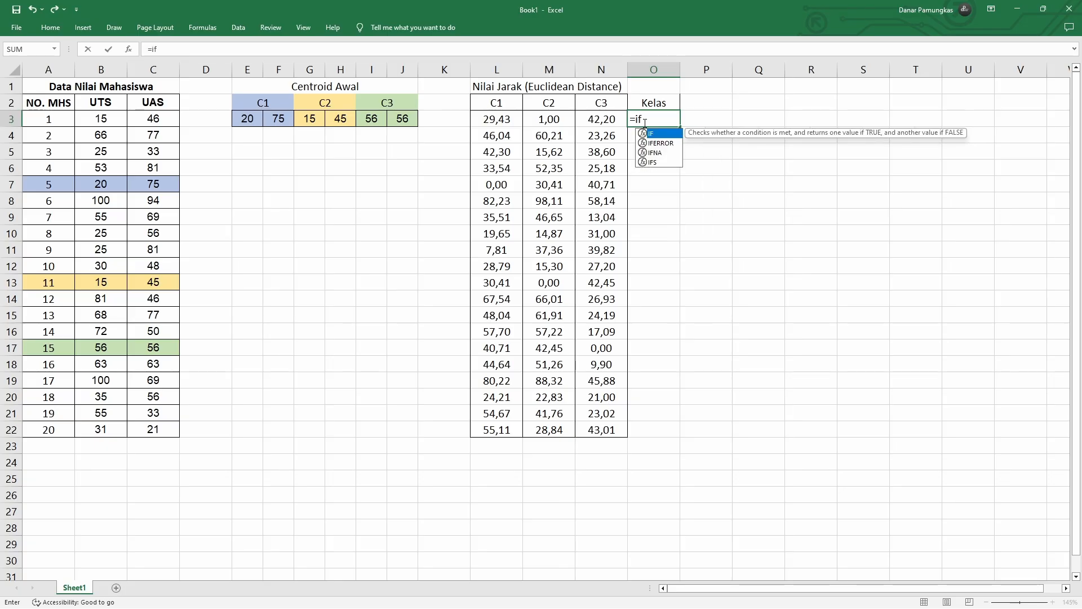
key(Tab)
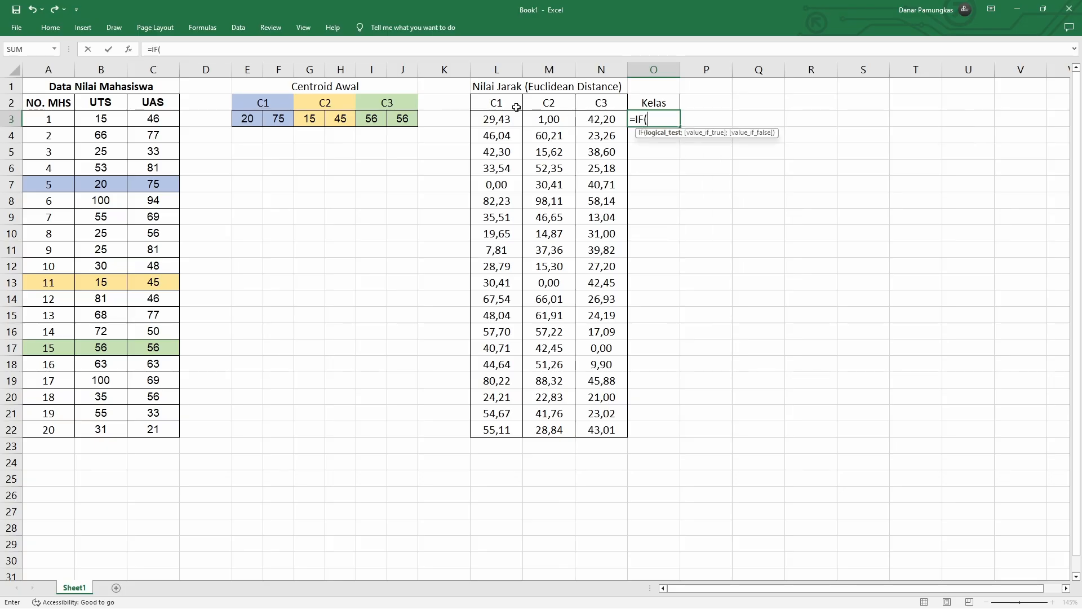
click(496, 120)
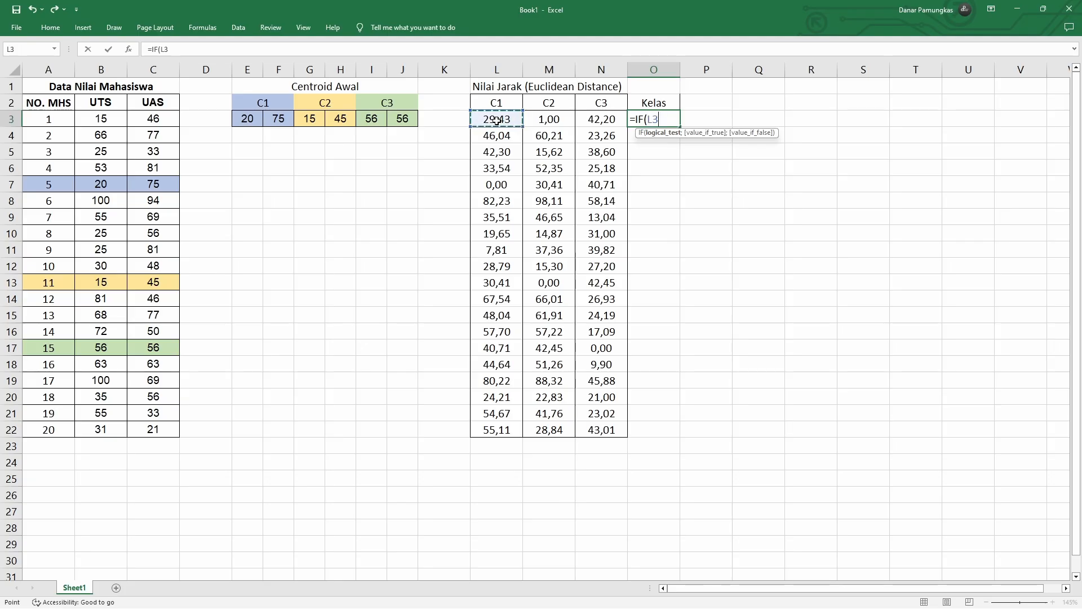
text(=min)
key(Tab)
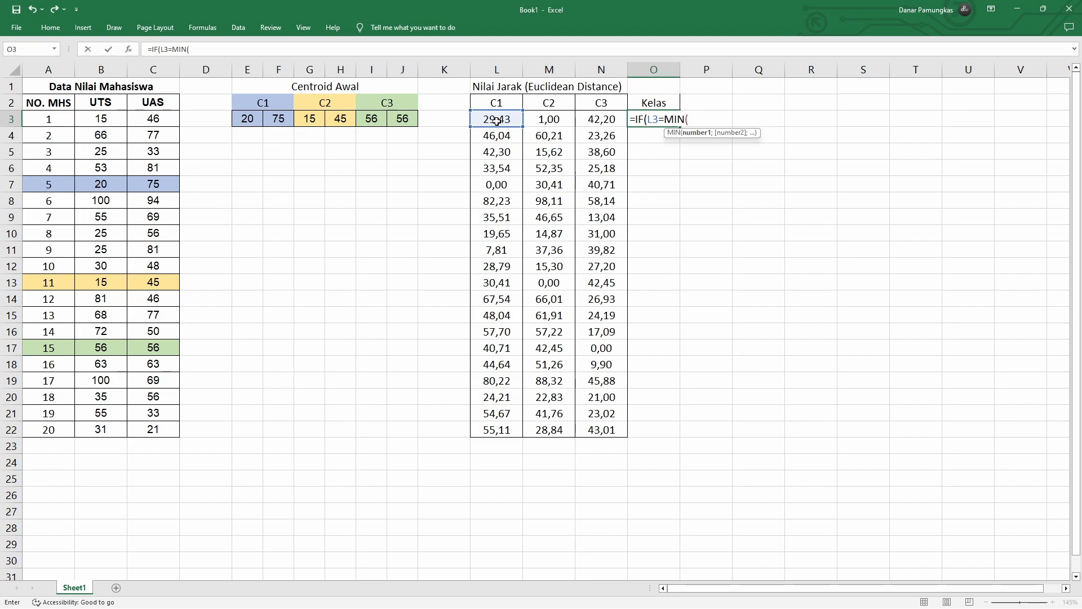
drag(502, 121, 590, 127)
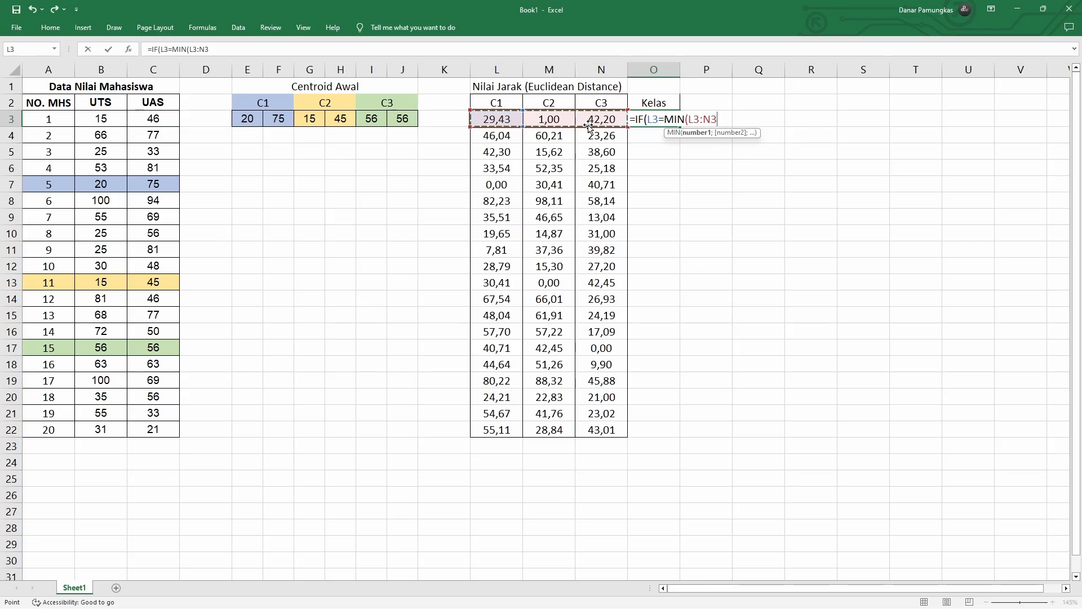
text())
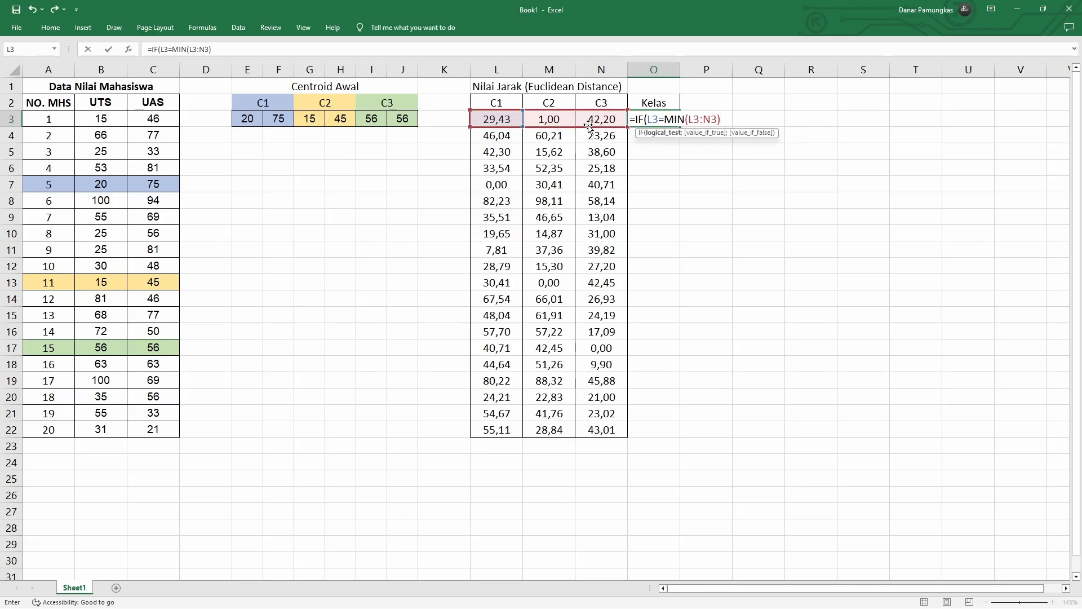
text(;)
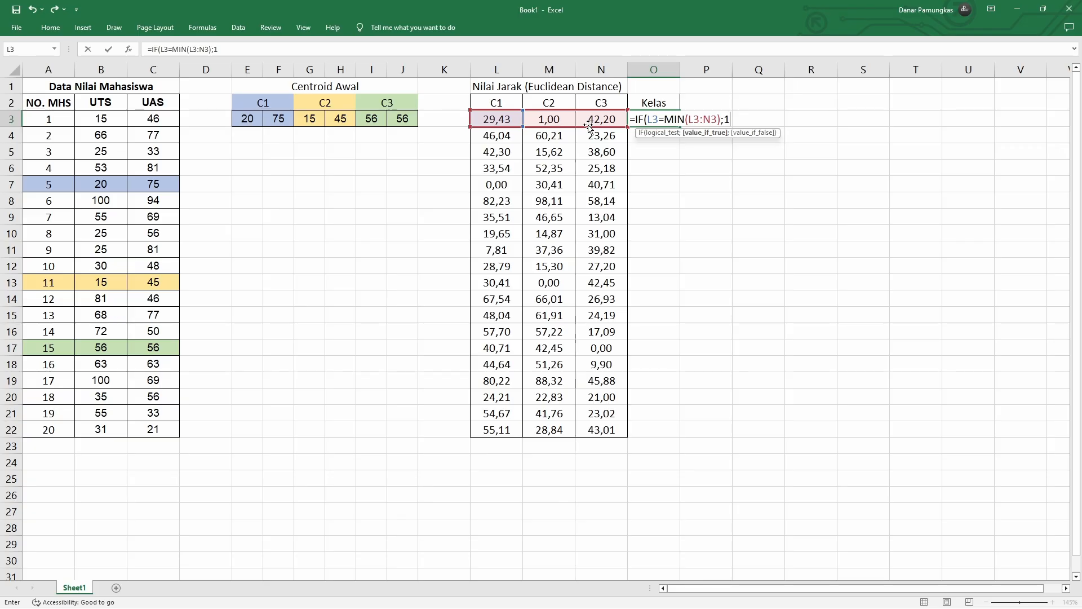
text(1;IF()
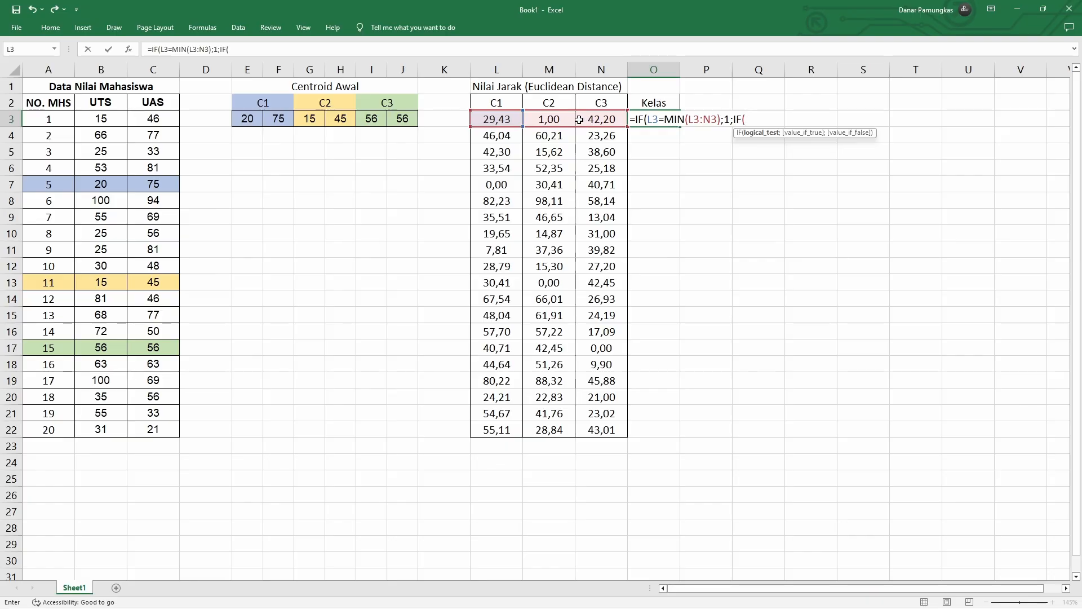
- Complete the nested IF in O3 with M3=MIN(L3:N3);2;3)) so it returns class 2 or 3, and enter the formula
click(550, 119)
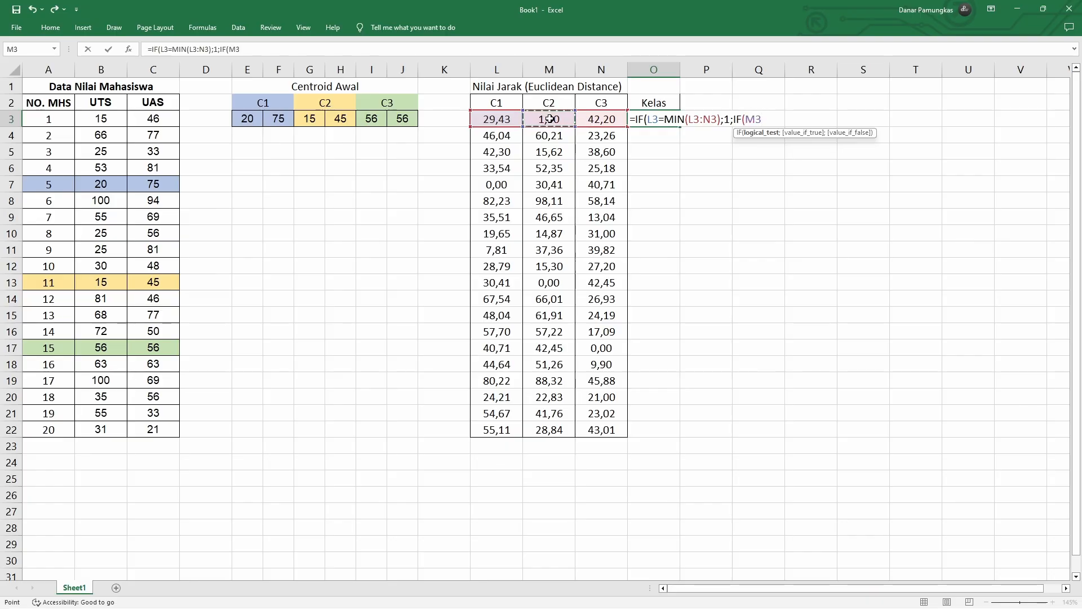
text(=min)
key(Tab)
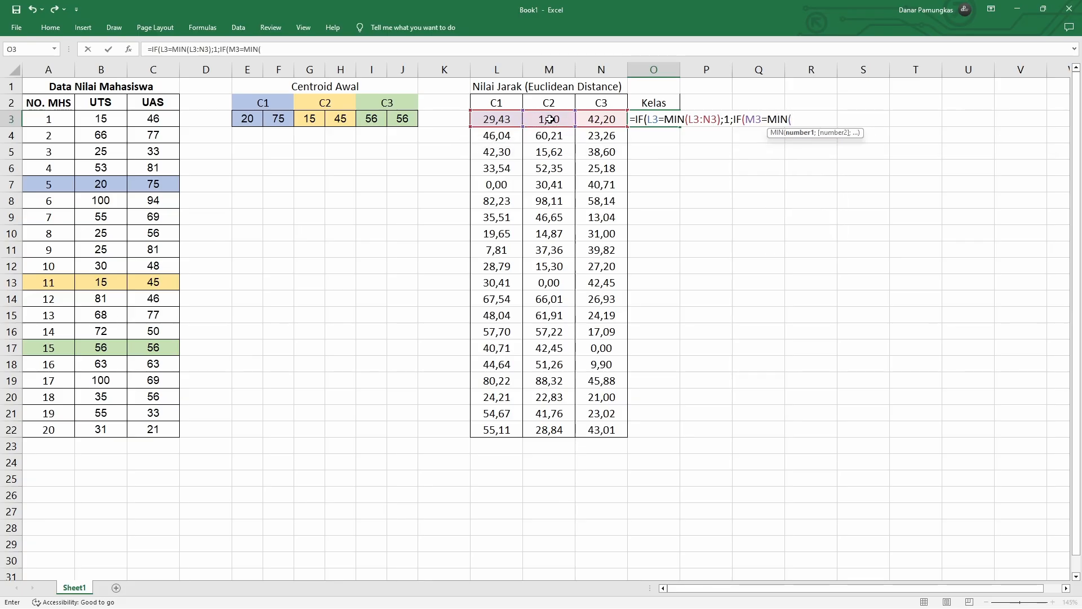
drag(496, 120, 583, 122)
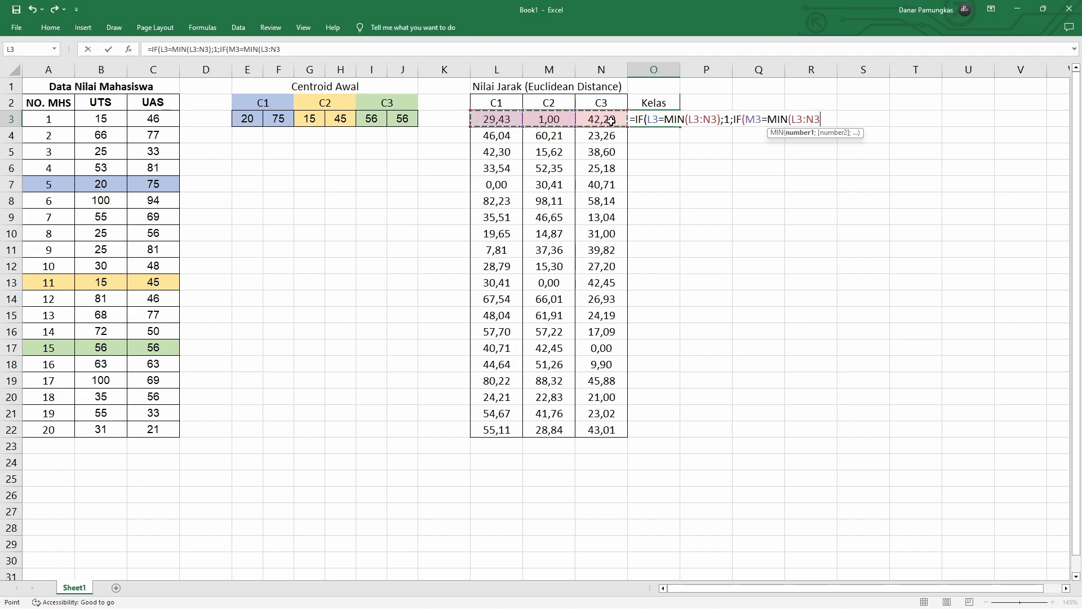
text())
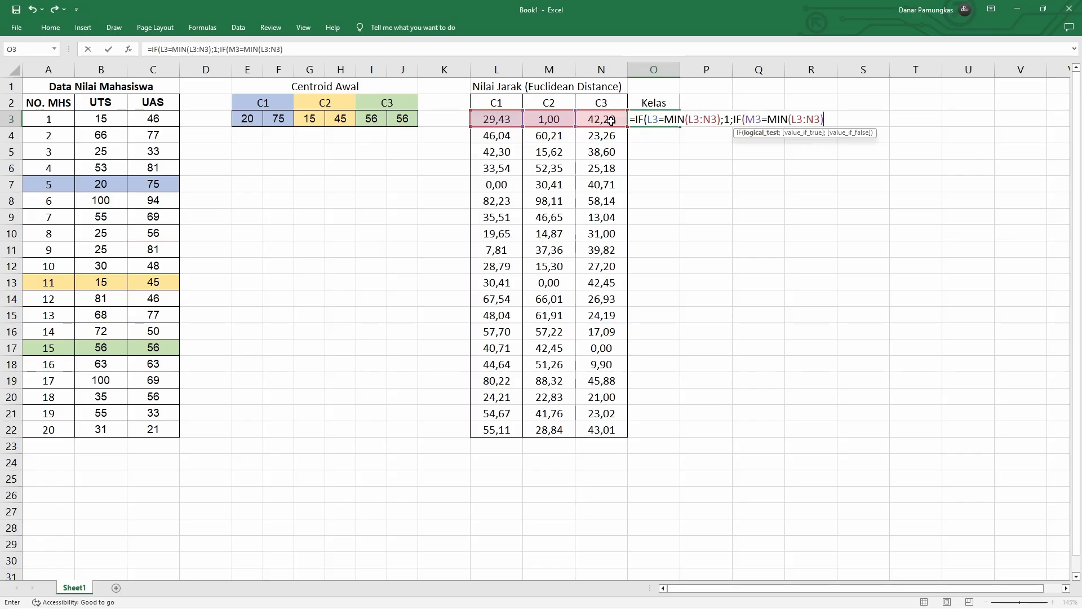
text(;)
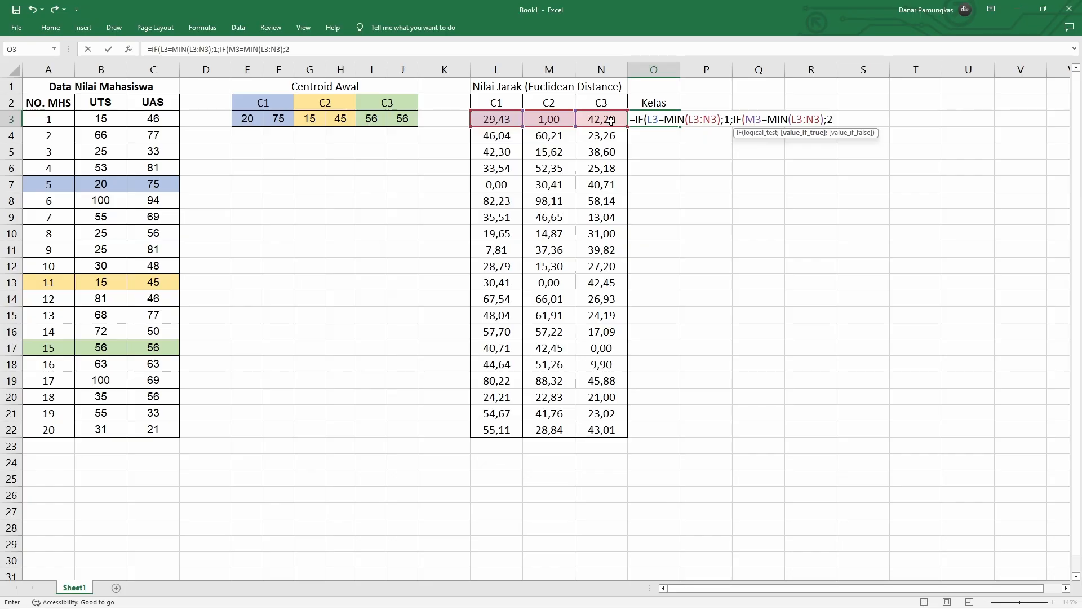
text(2;3)
text())
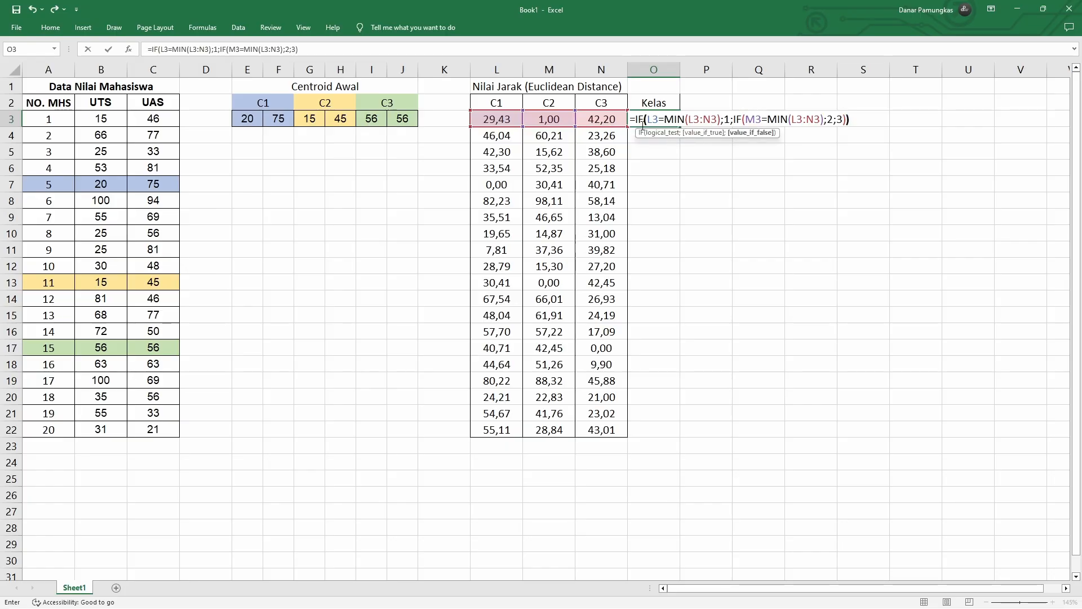
text())
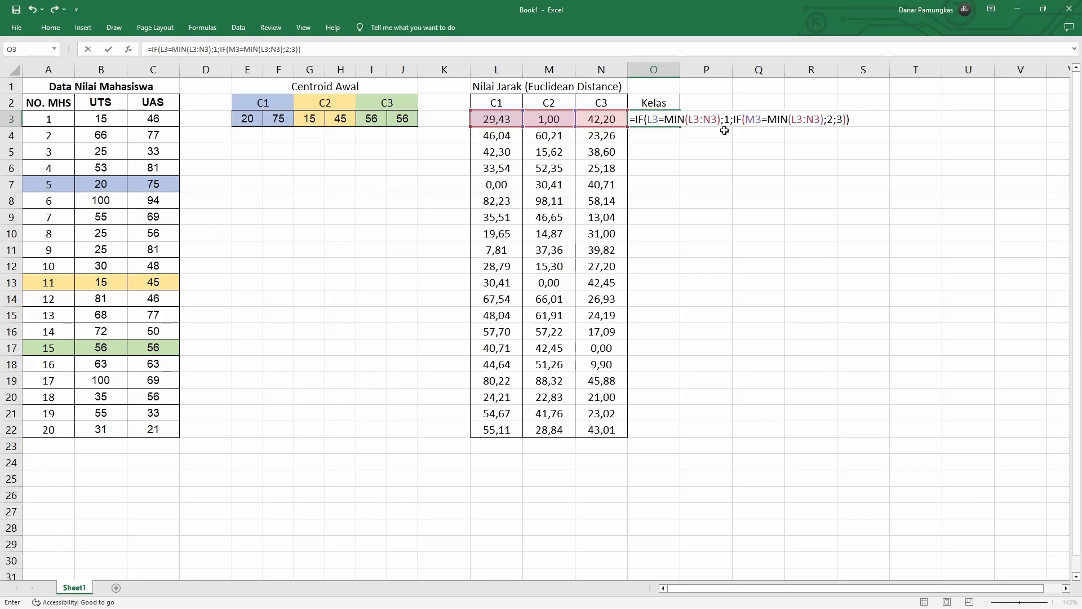
key(Return)
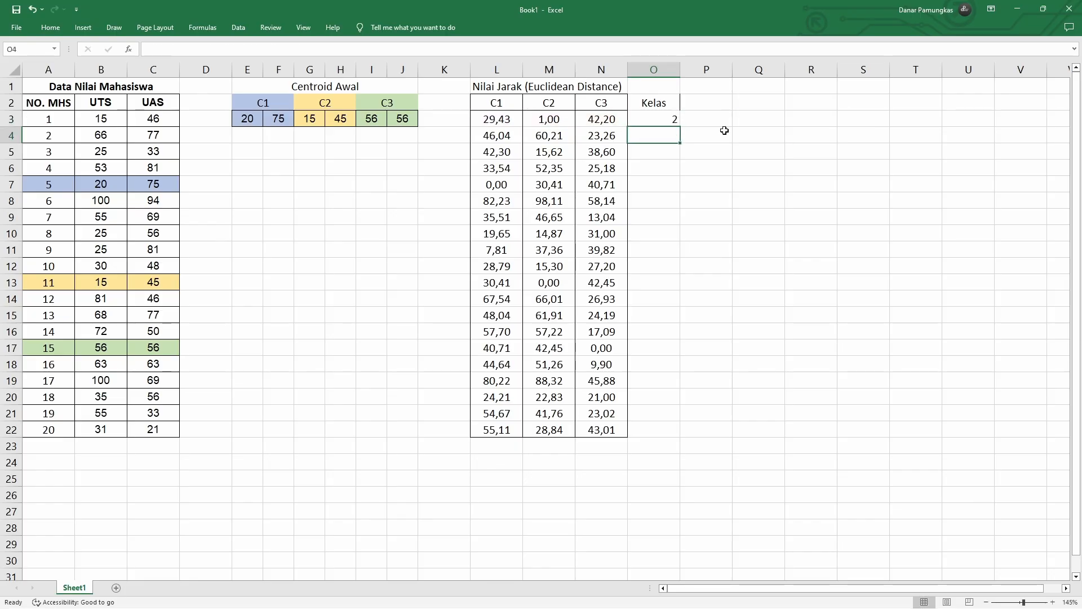
- Copy the class formula from O3 down through O22 and centre the class values
click(652, 116)
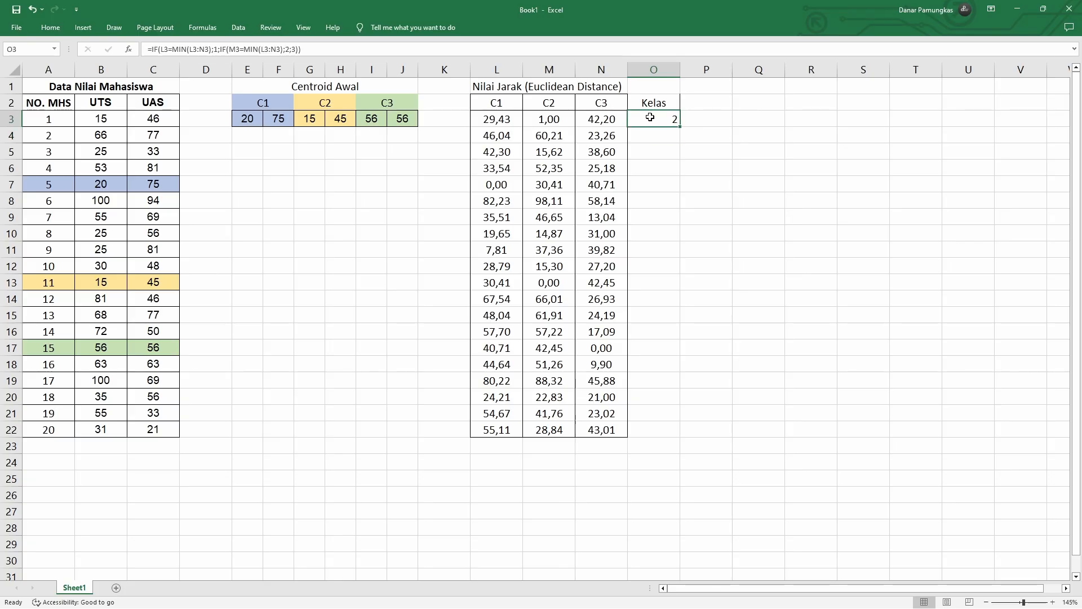
double_click(679, 128)
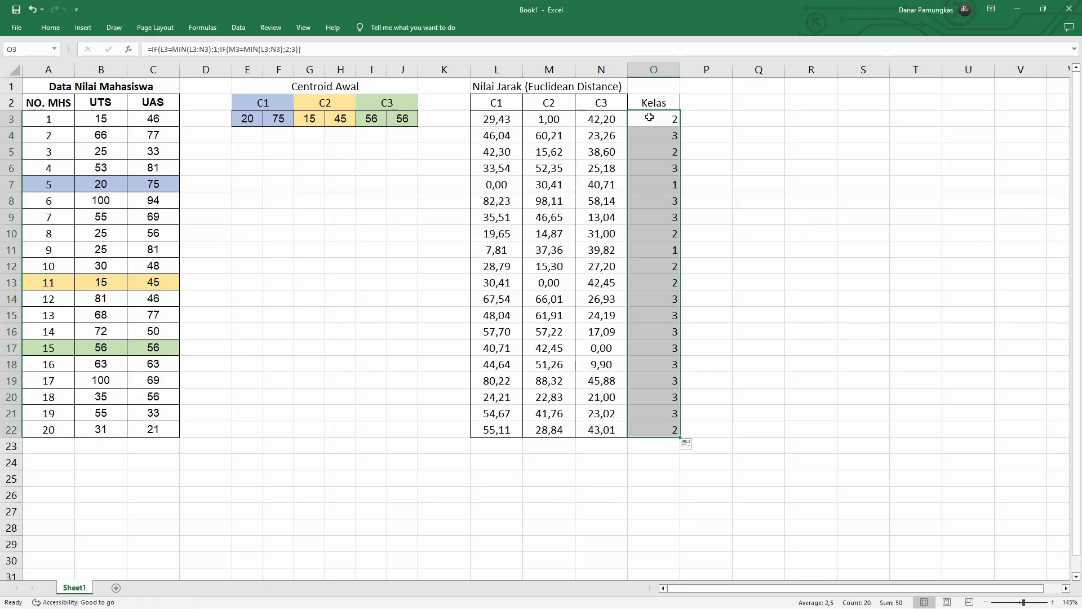
drag(653, 114, 671, 427)
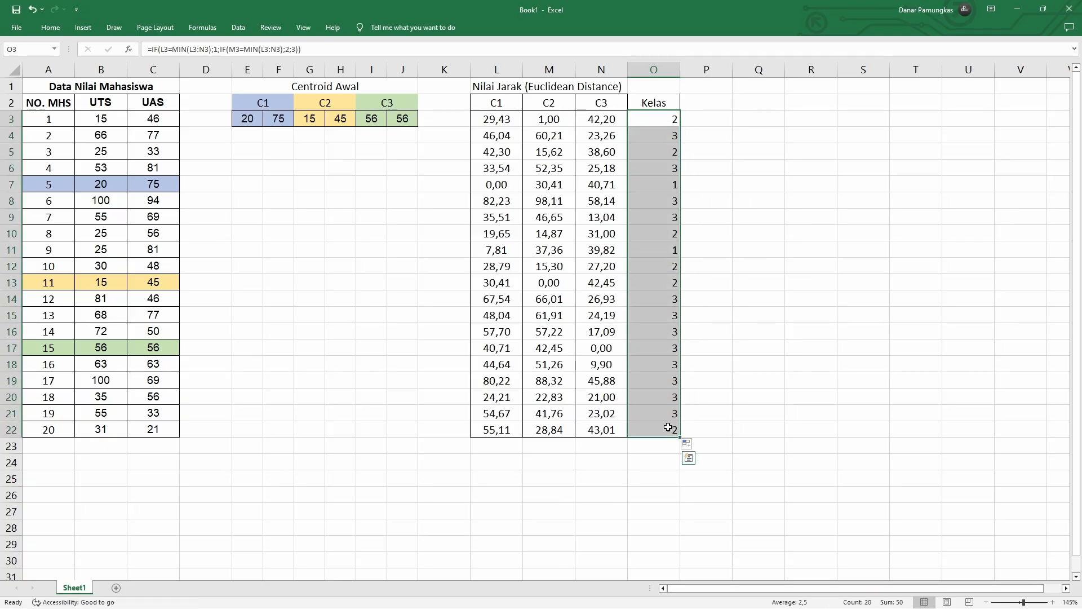
right_click(671, 428)
click(700, 459)
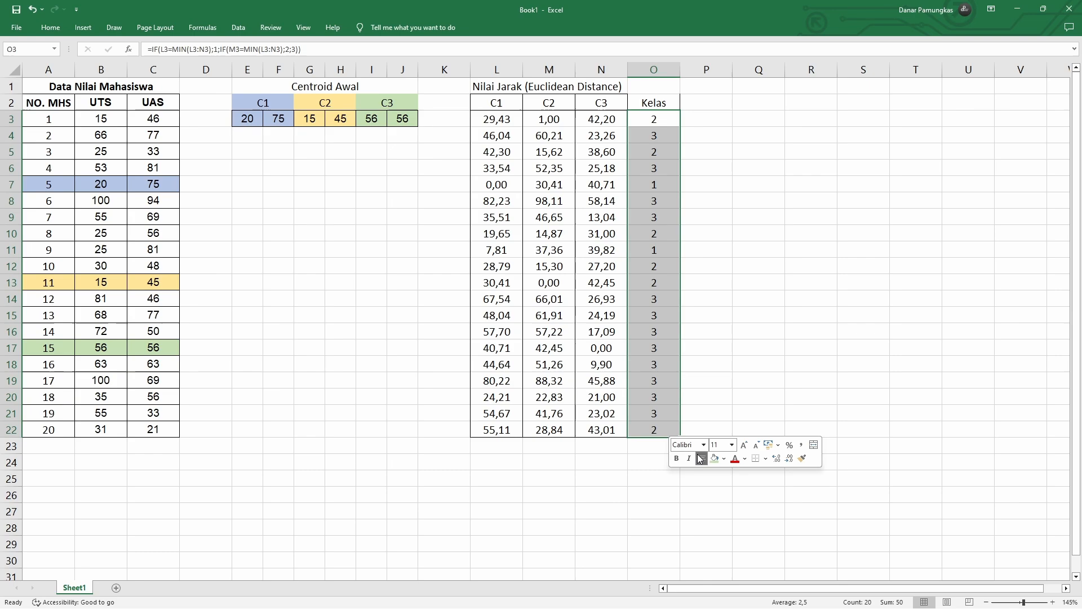
click(707, 230)
- Check the classes assigned to students 1 and 2 against their smallest centroid distances in rows 3 and 4
click(656, 117)
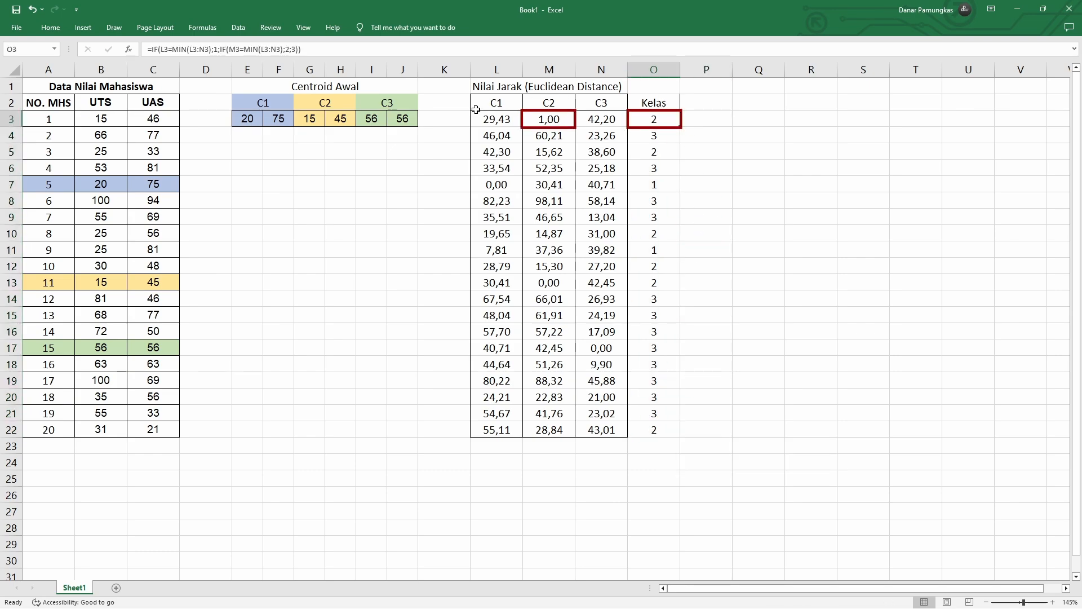
click(553, 118)
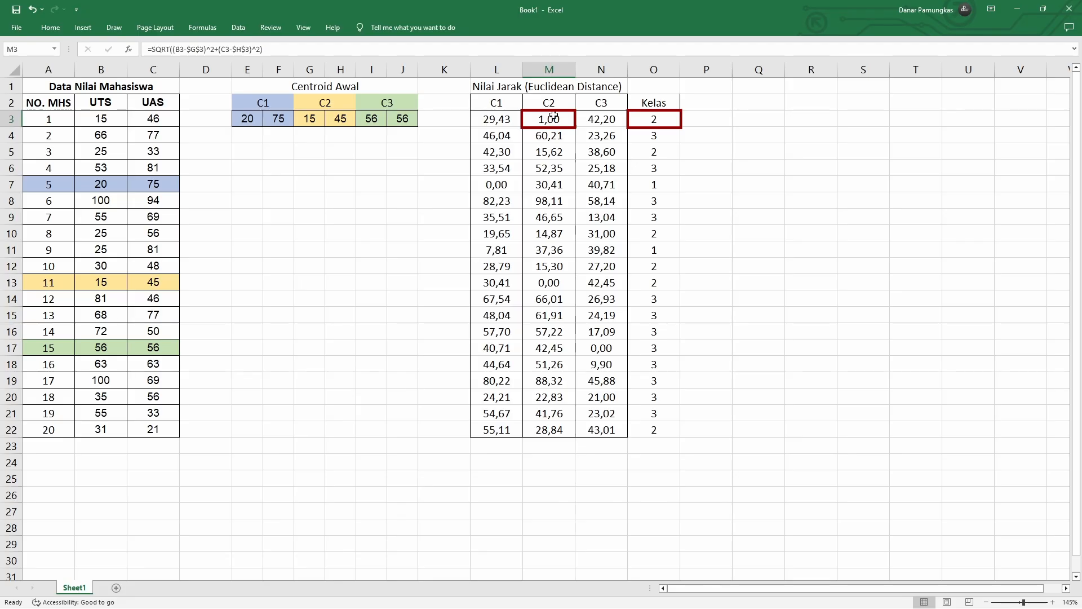
click(658, 123)
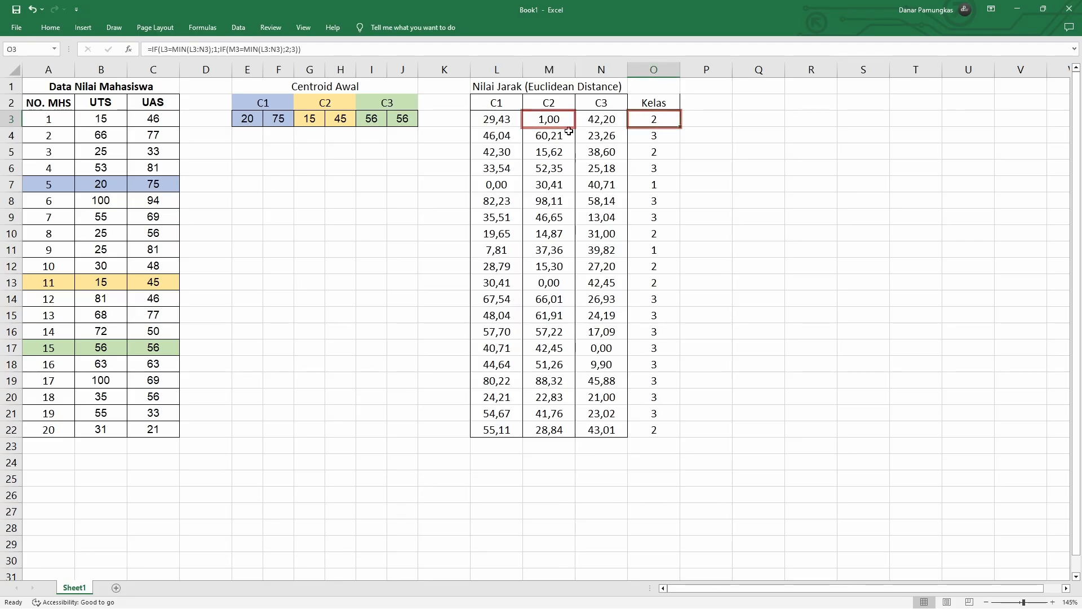
click(17, 135)
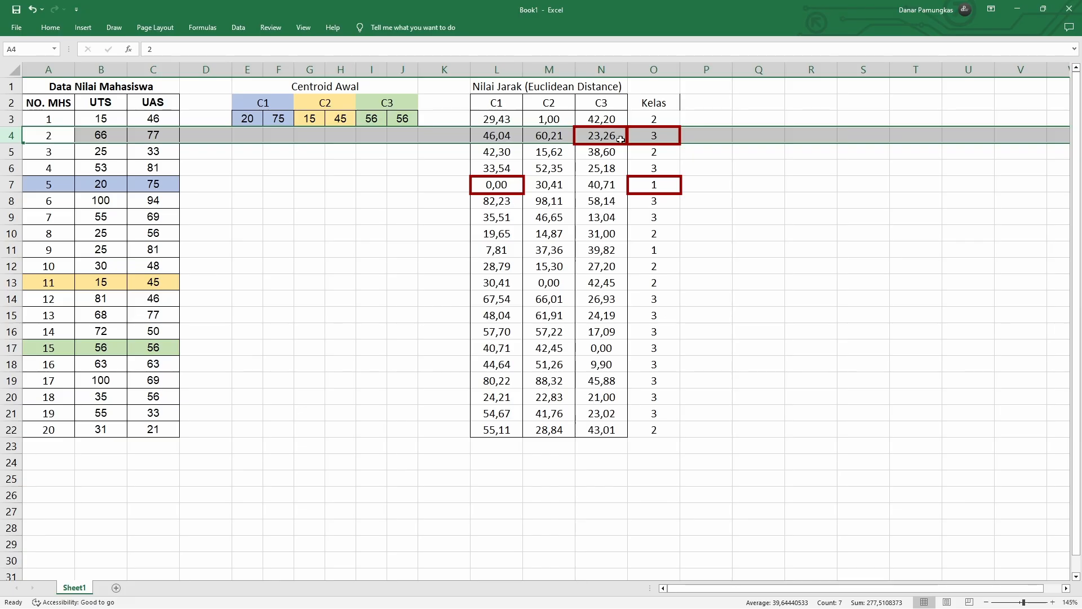
click(666, 137)
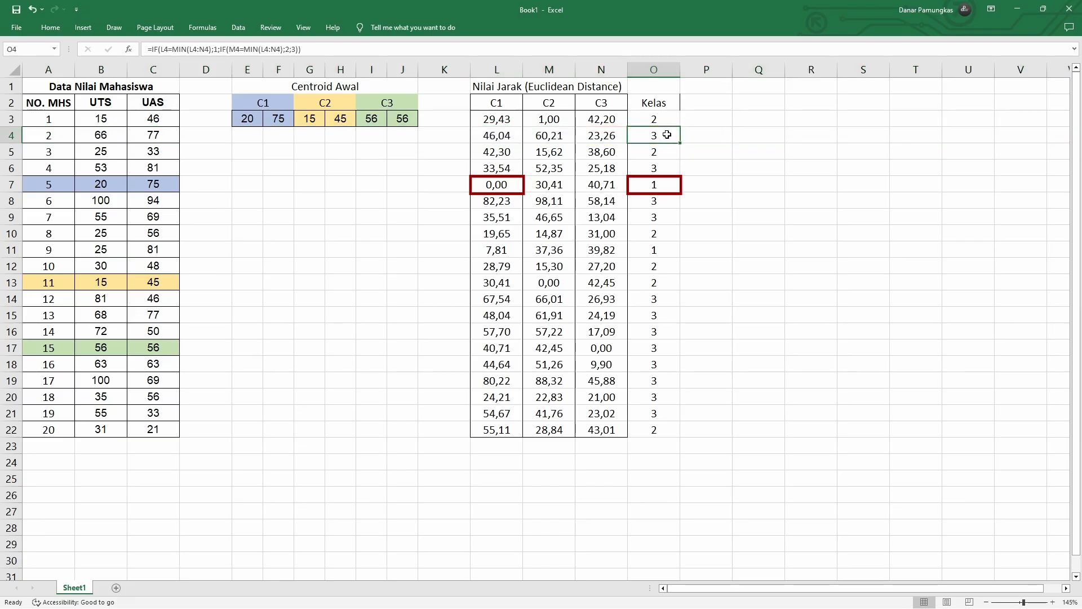
- Apply outside borders to the class column O2:O22 and to its Kelas header cell
drag(657, 103, 659, 151)
drag(673, 189, 669, 430)
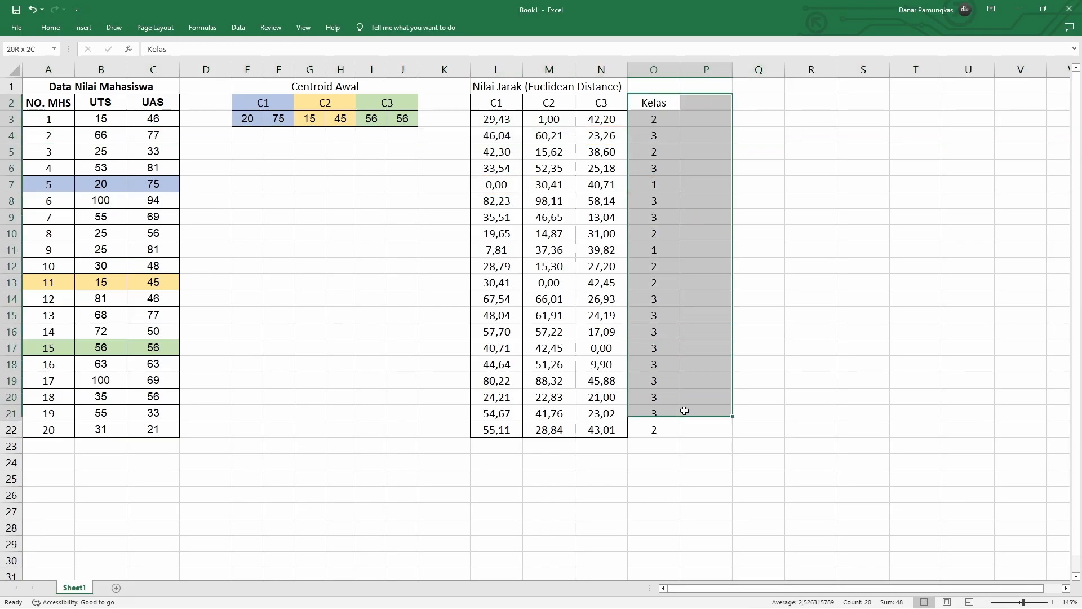
right_click(668, 433)
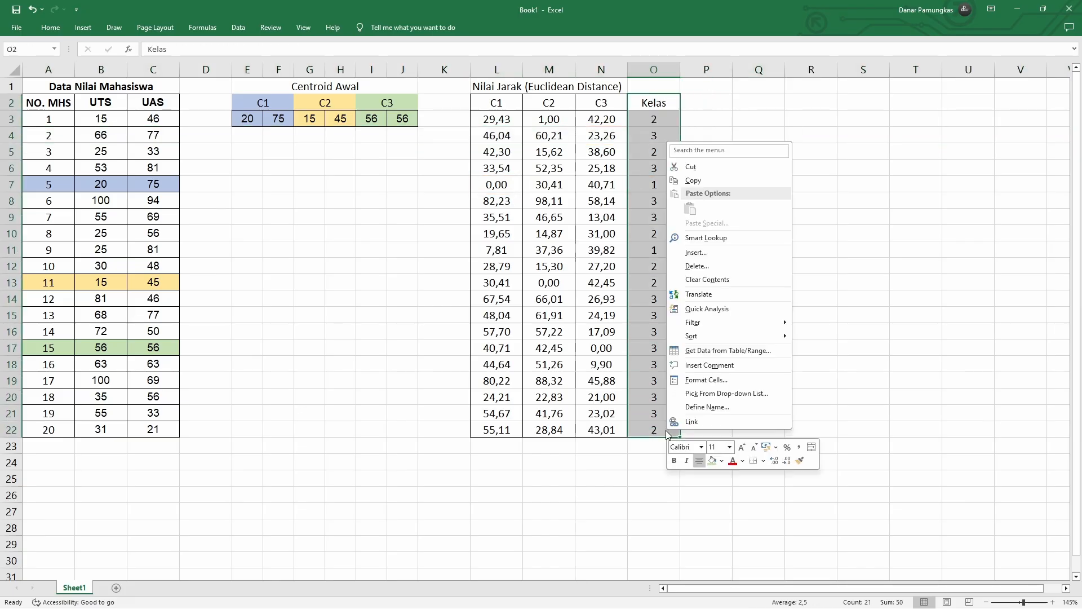
click(763, 461)
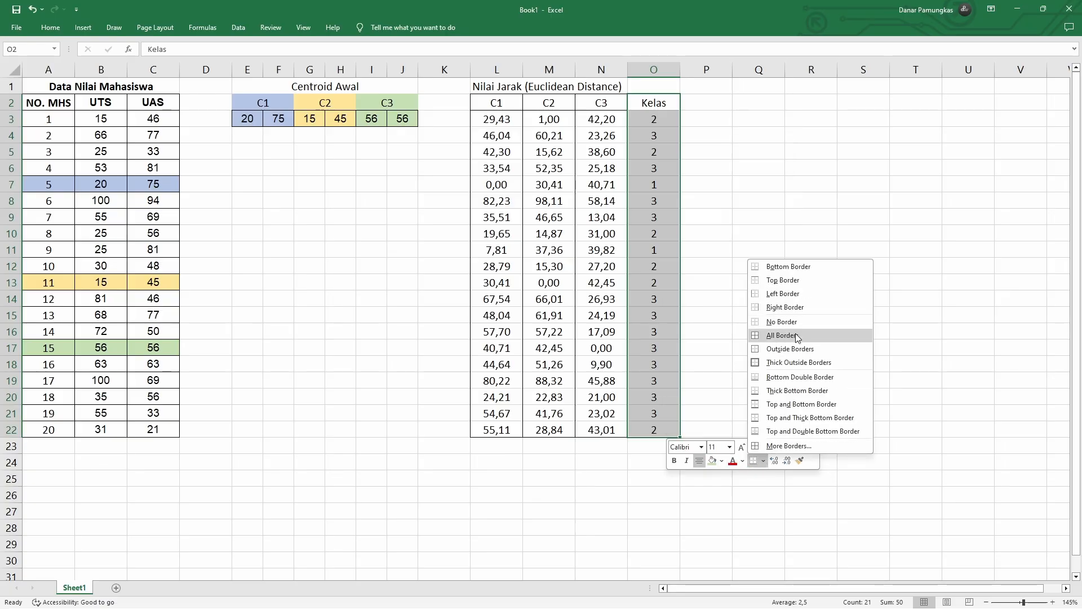
click(798, 350)
click(654, 104)
right_click(654, 106)
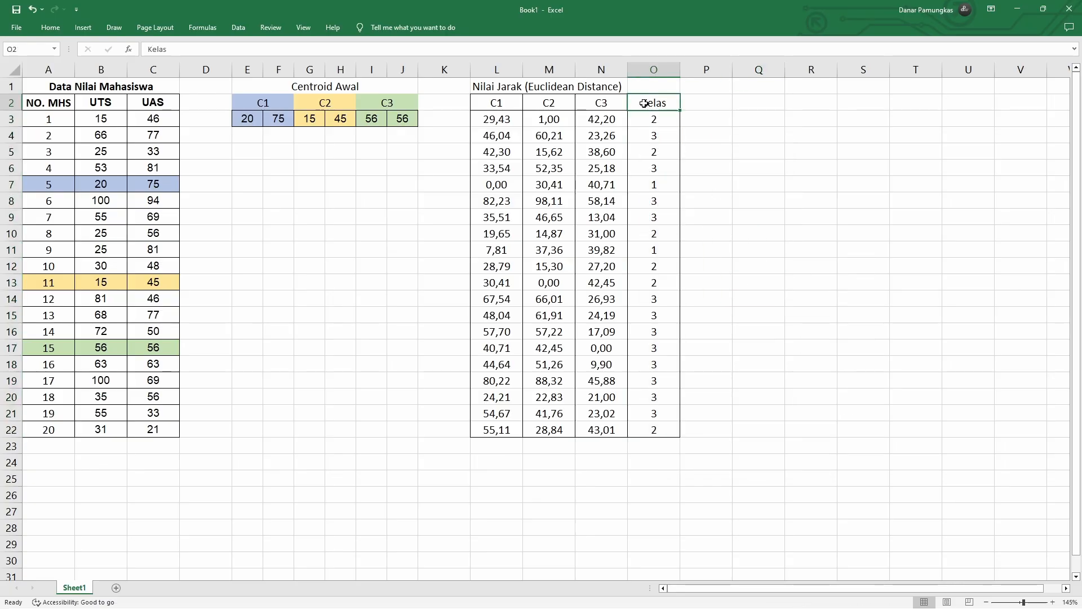
click(739, 158)
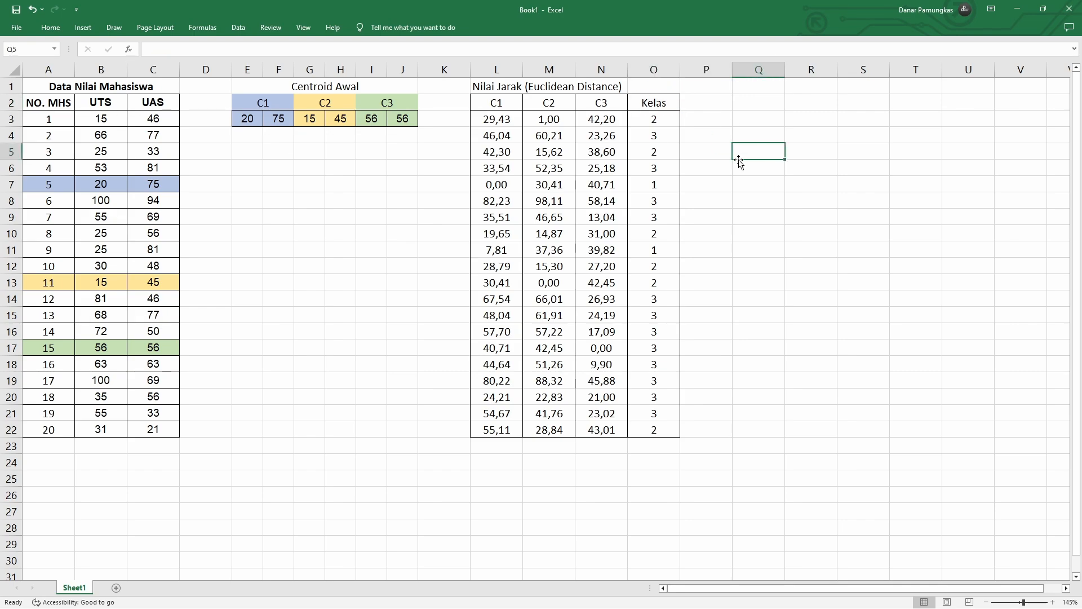
drag(493, 88, 649, 86)
right_click(652, 85)
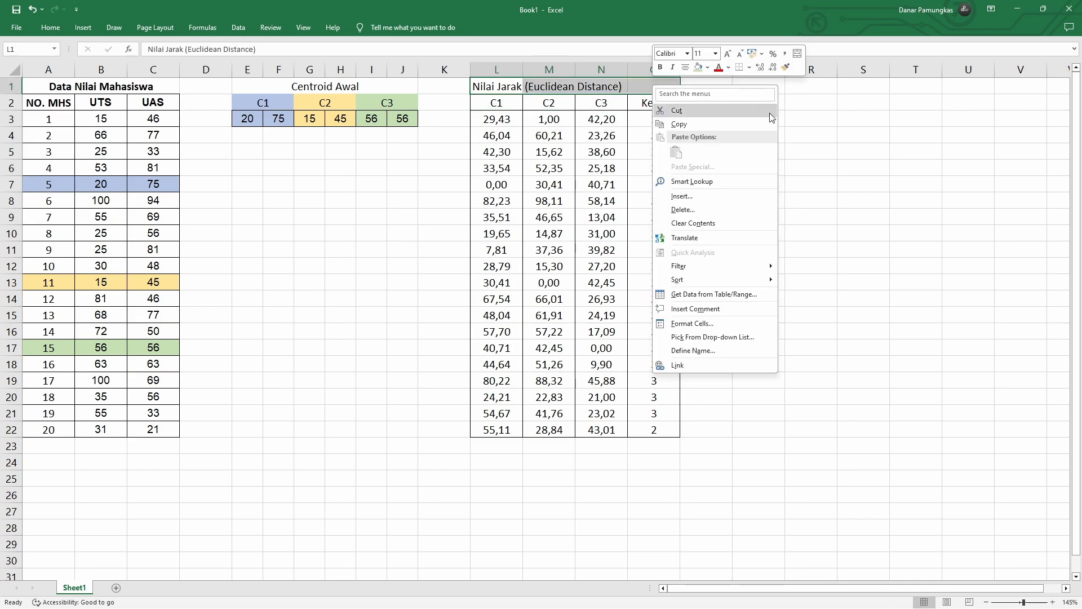
key(Escape)
click(736, 115)
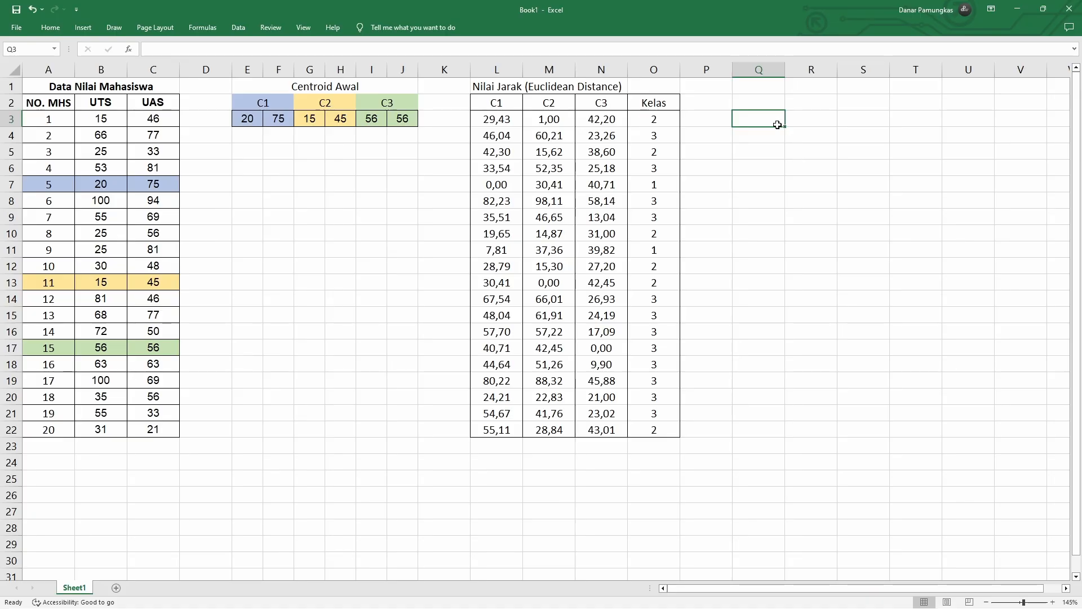
- Enter the heading "Cari Centroid Baru" in Q1 for the new centroid section
click(756, 97)
click(756, 89)
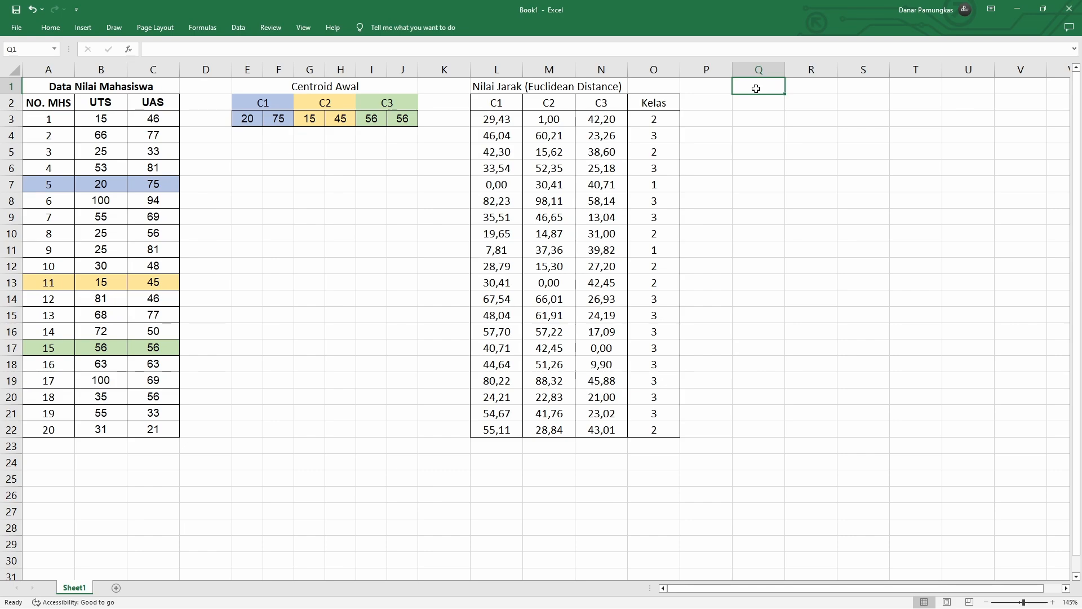
text(Cari)
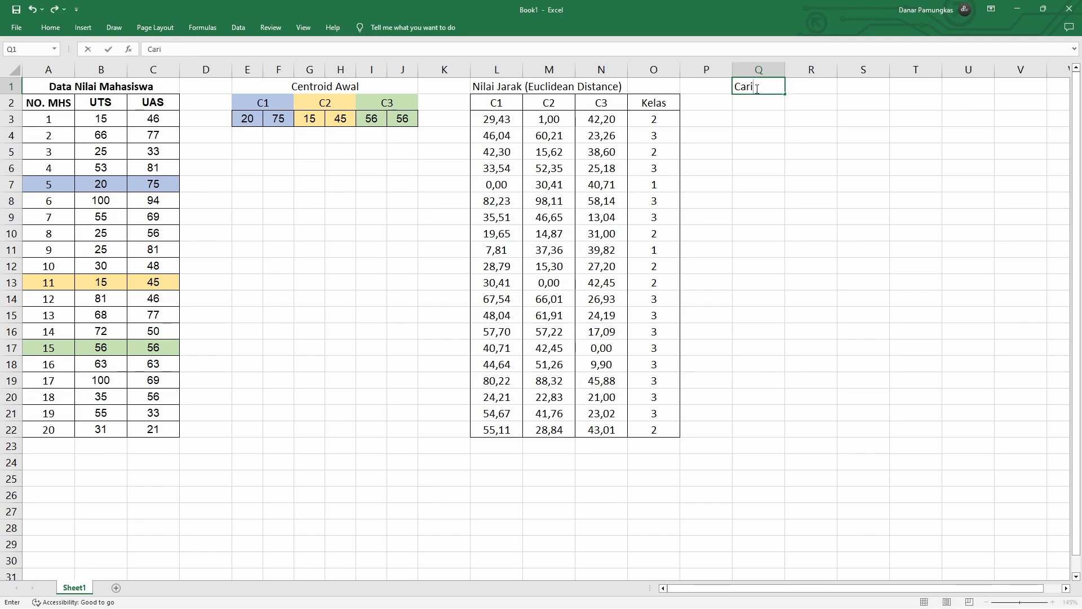
text( Centroid Baru)
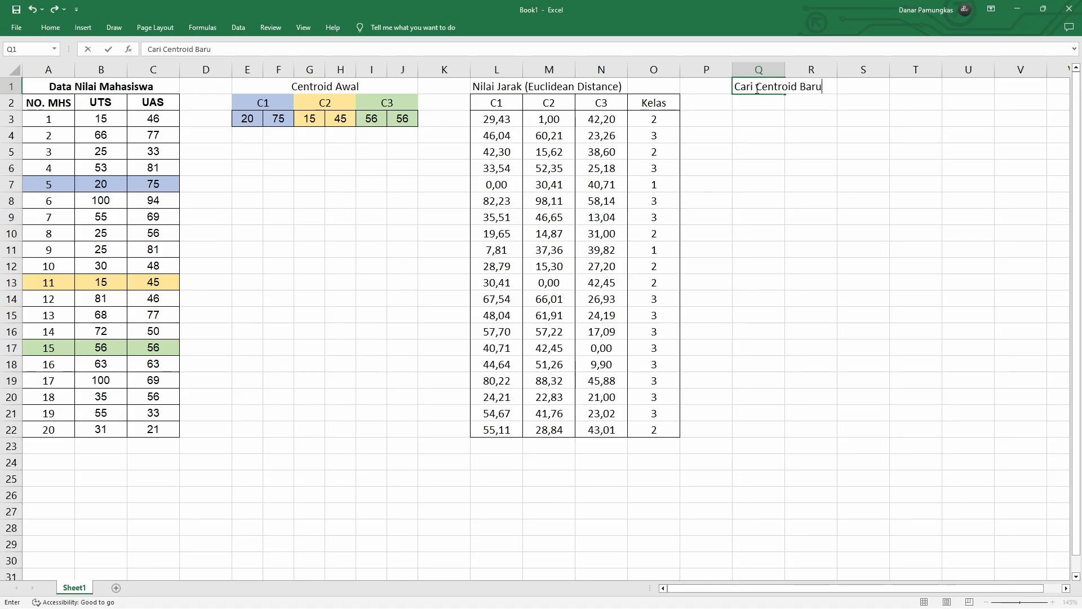
key(Return)
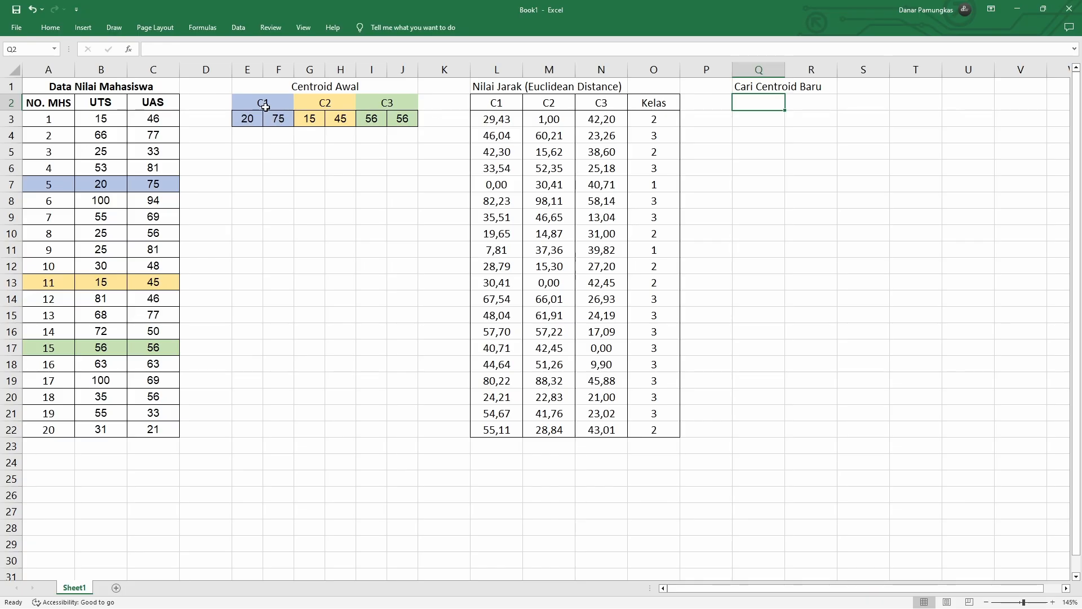
- Copy the initial centroid table E2:J3 with its C1, C2 and C3 headers to Q2 under the new heading
drag(263, 103, 386, 118)
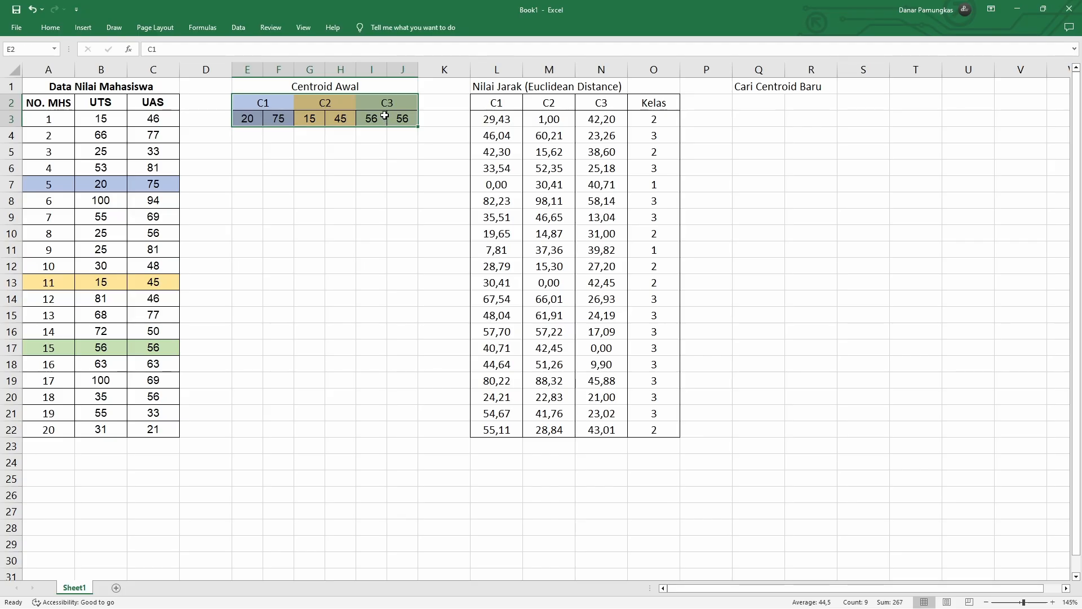
key(ctrl+c)
click(765, 103)
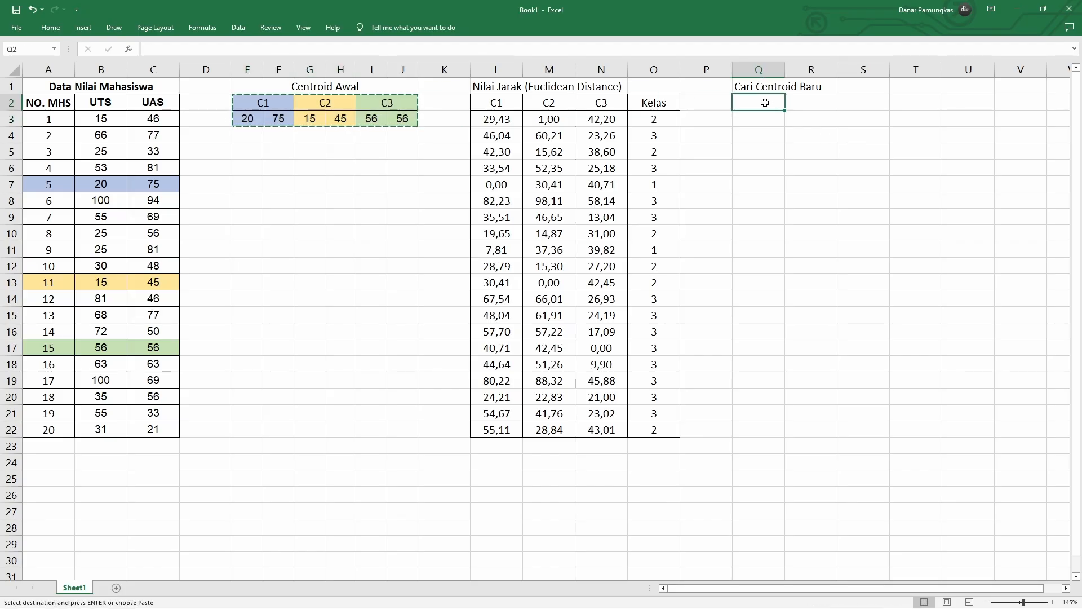
key(ctrl+v)
click(772, 131)
click(764, 106)
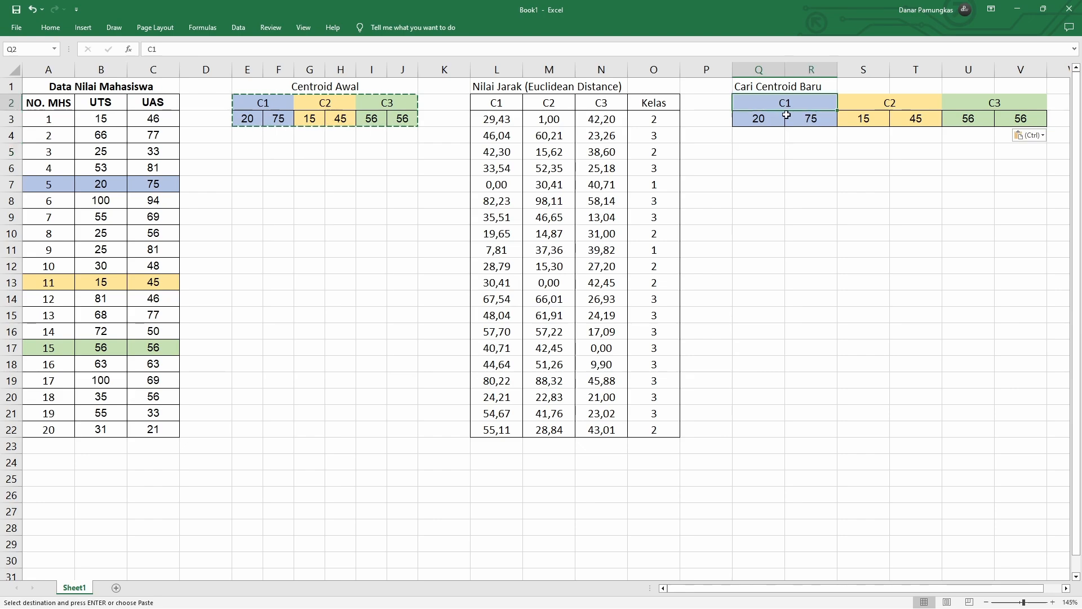
- Remove the fill colours from the copied centroid table in Q2:V3
drag(787, 115, 990, 118)
right_click(994, 119)
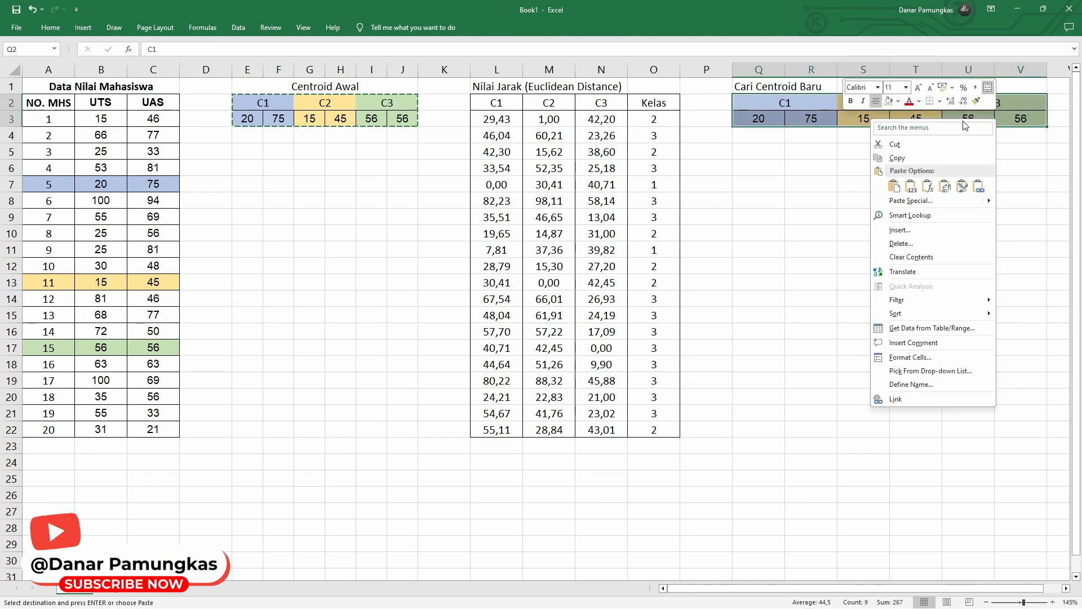
click(898, 101)
click(909, 203)
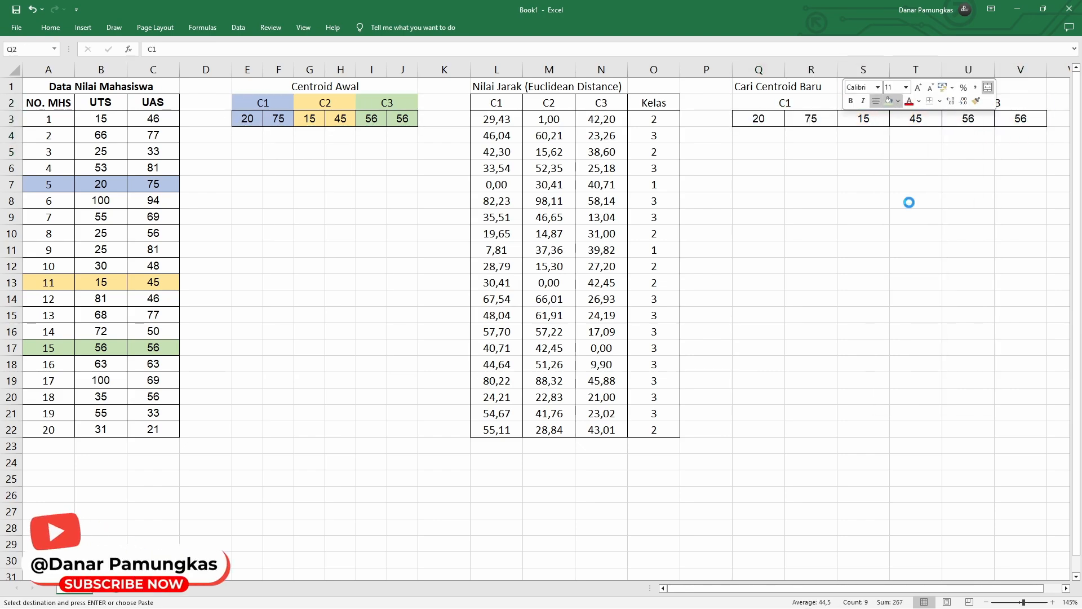
click(858, 198)
- Clear the copied centroid values from Q3:V3, keeping the C1, C2 and C3 headers
drag(758, 123, 1015, 122)
key(Delete)
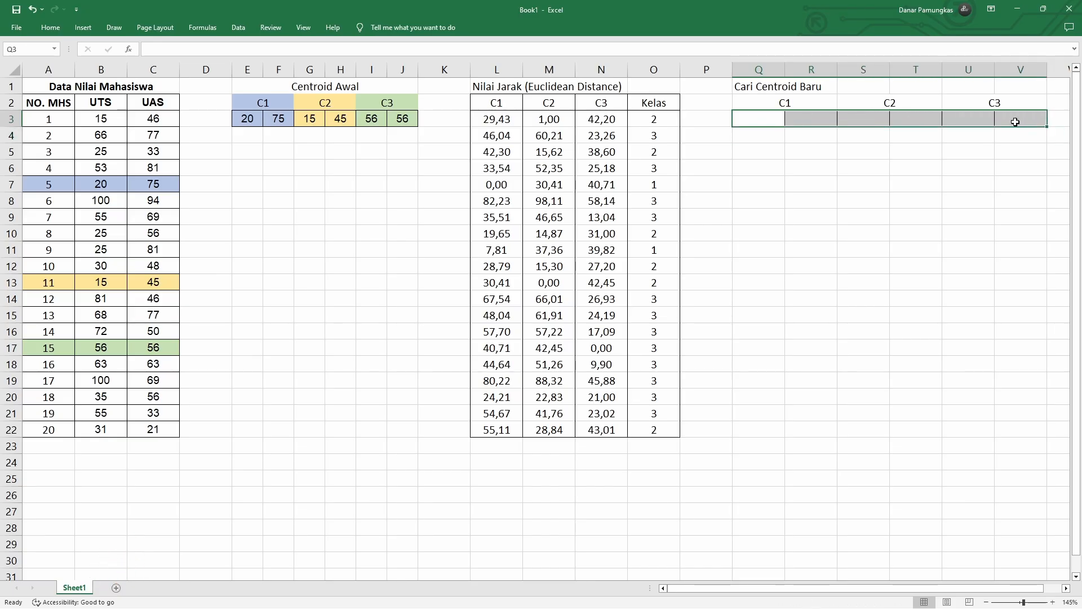
click(886, 172)
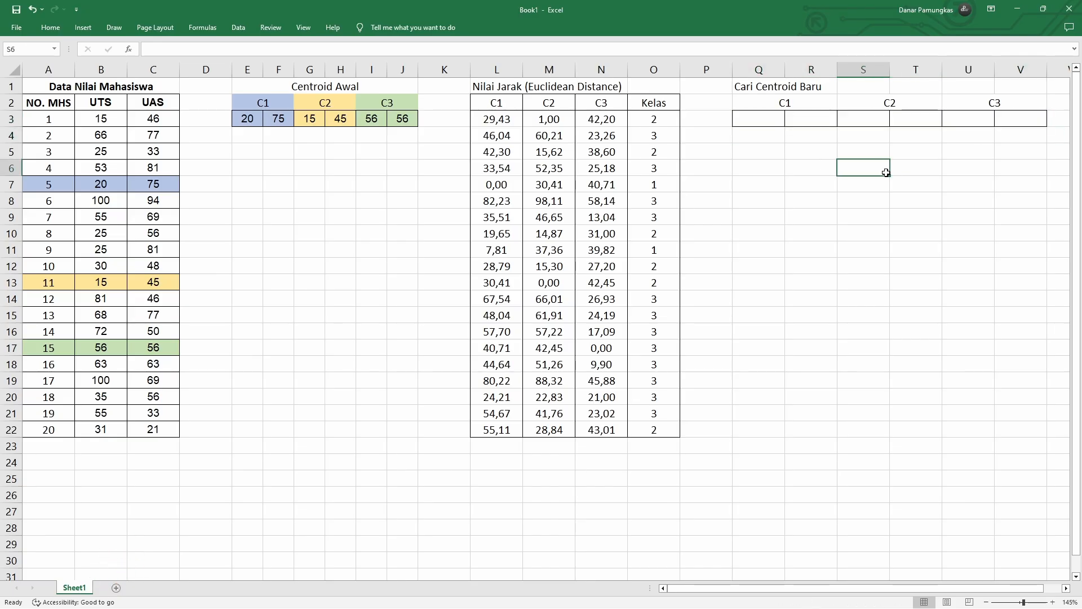
click(765, 120)
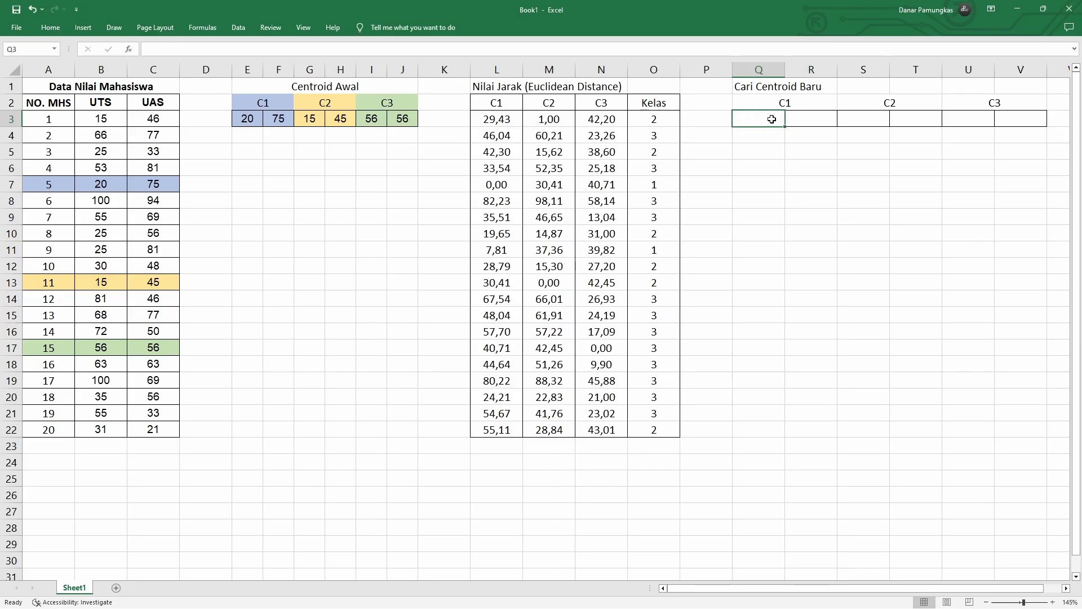
click(804, 118)
click(772, 118)
drag(861, 103, 897, 117)
drag(987, 101, 1000, 117)
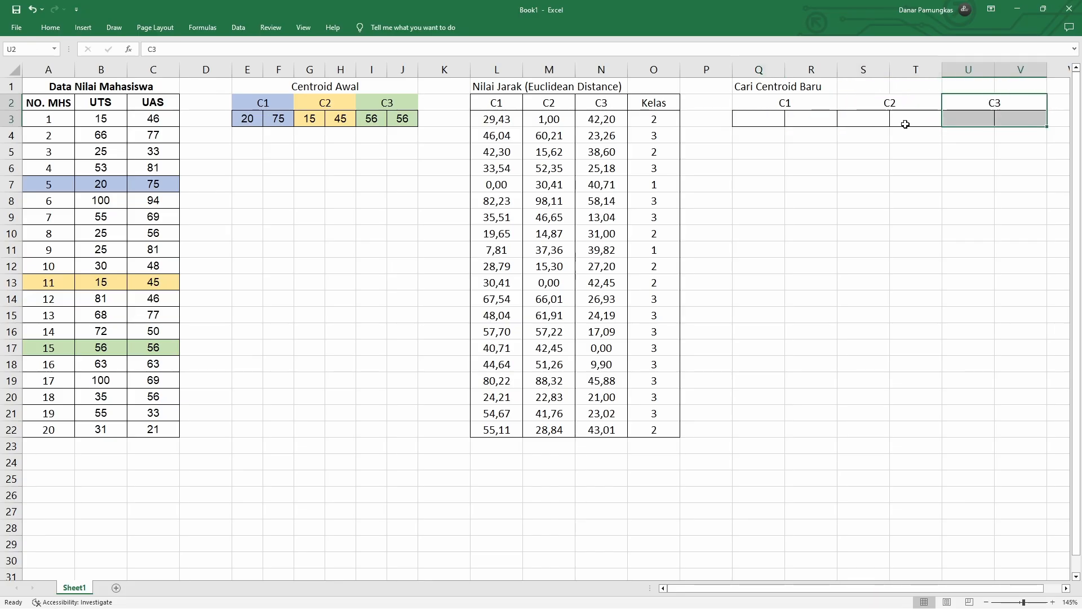
- Enter =IF(O3=1;B3;"") in Q3 to return student 1's UTS score only when the class is 1
click(743, 115)
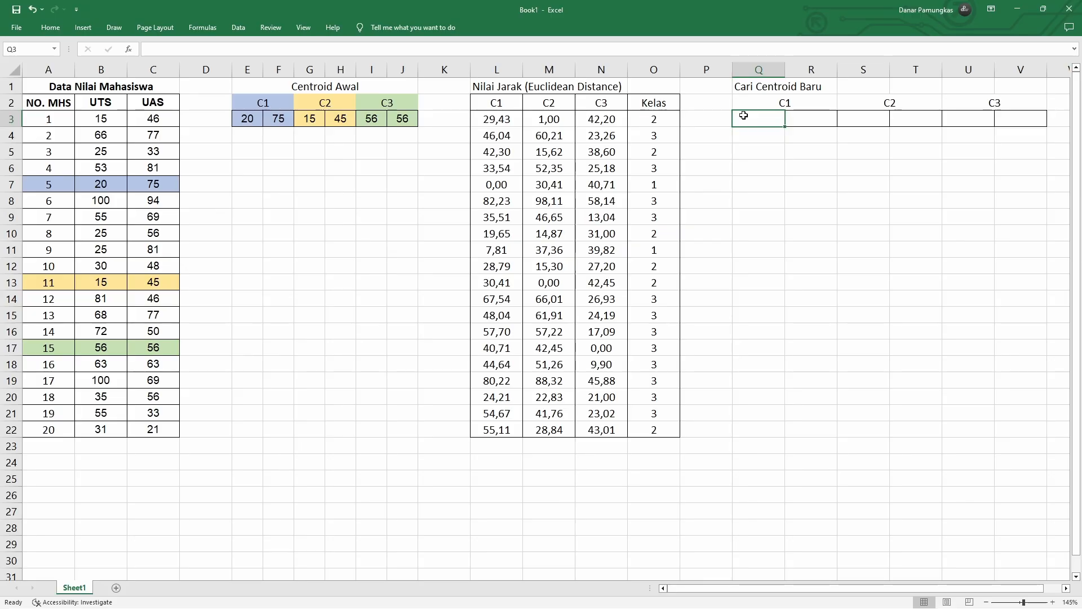
text(=)
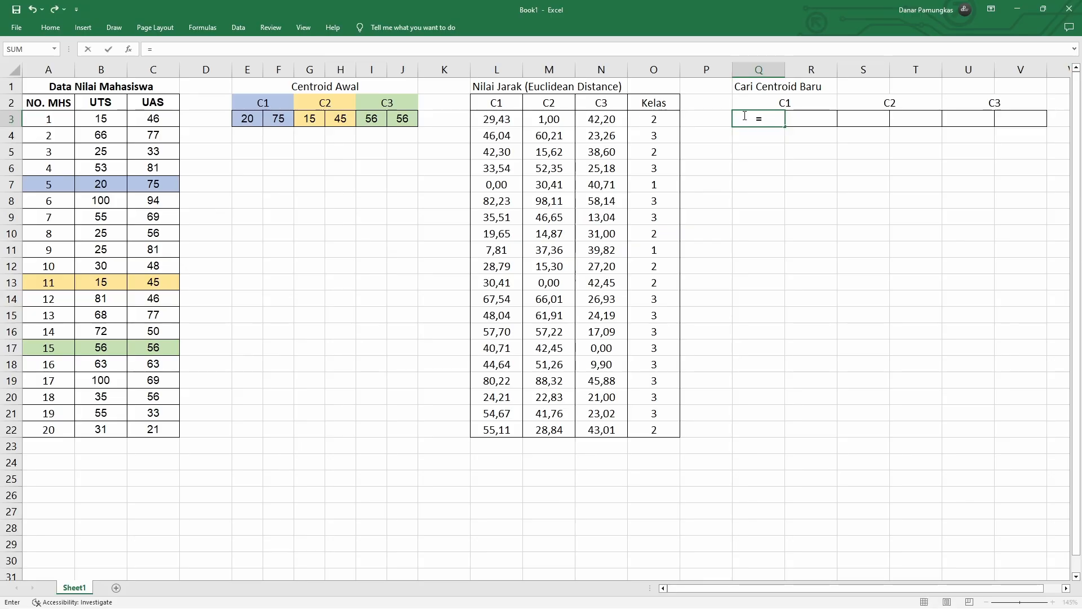
text(if)
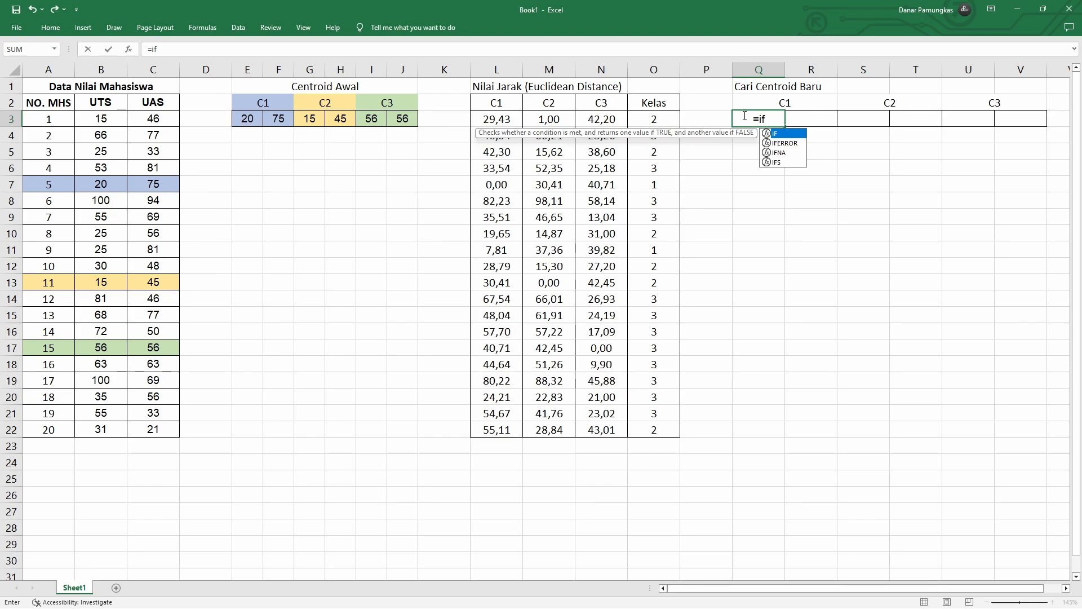
key(Tab)
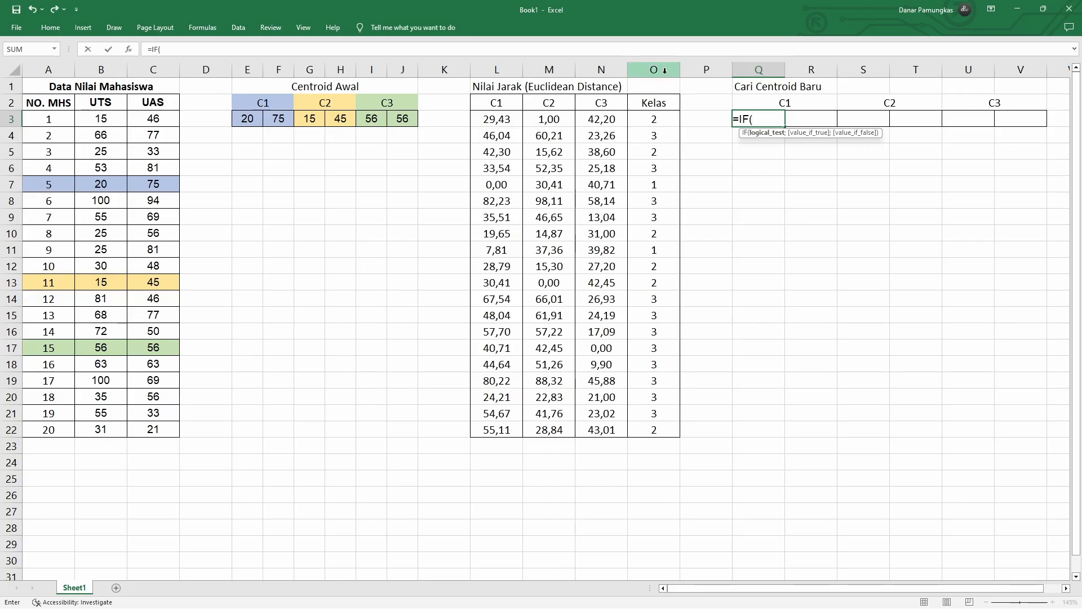
click(652, 117)
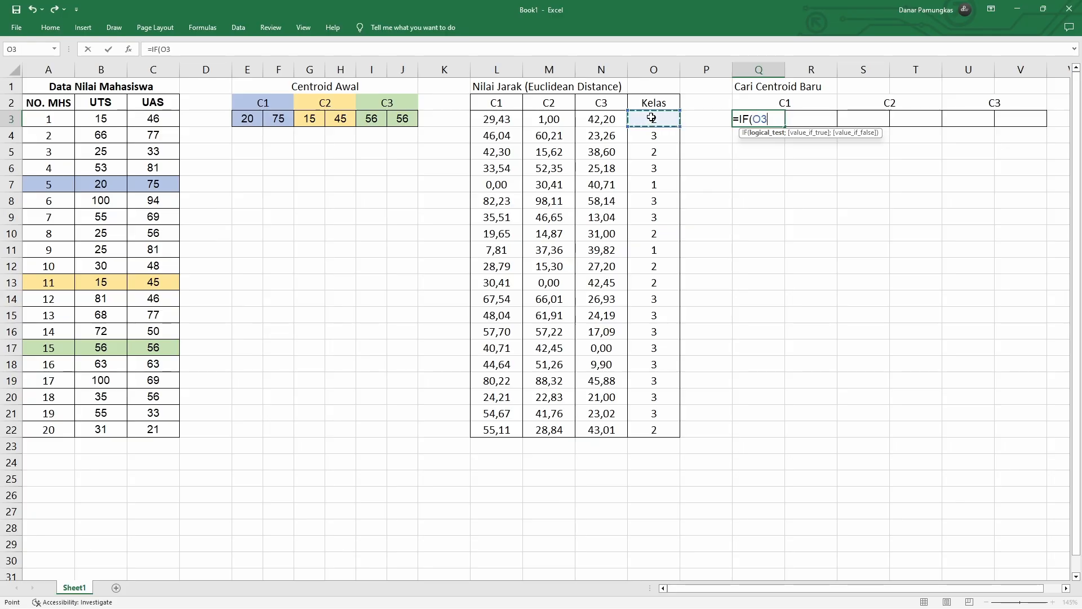
text(=1)
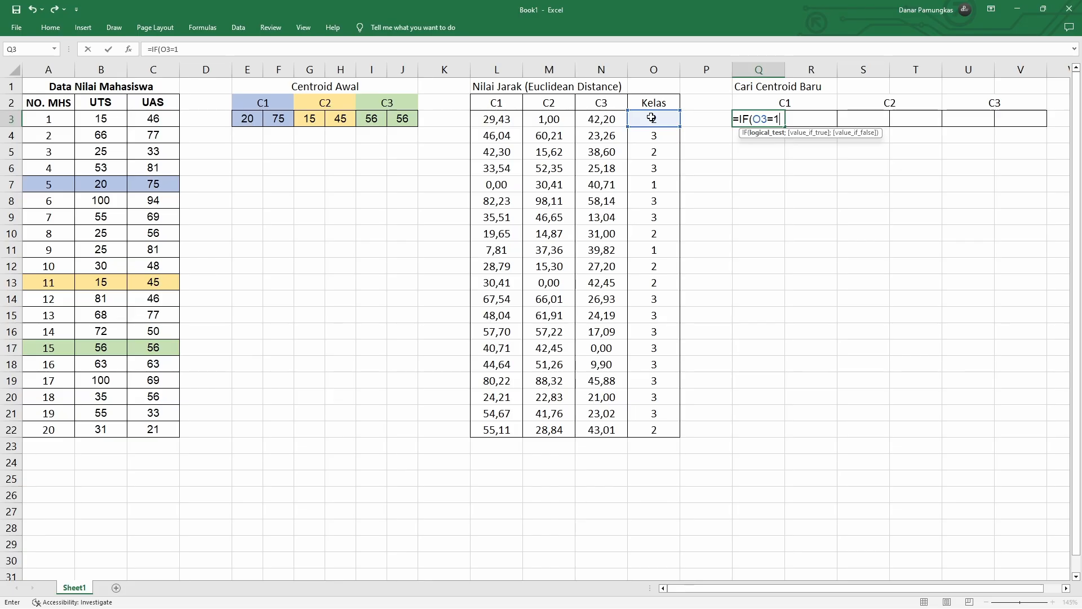
text(;)
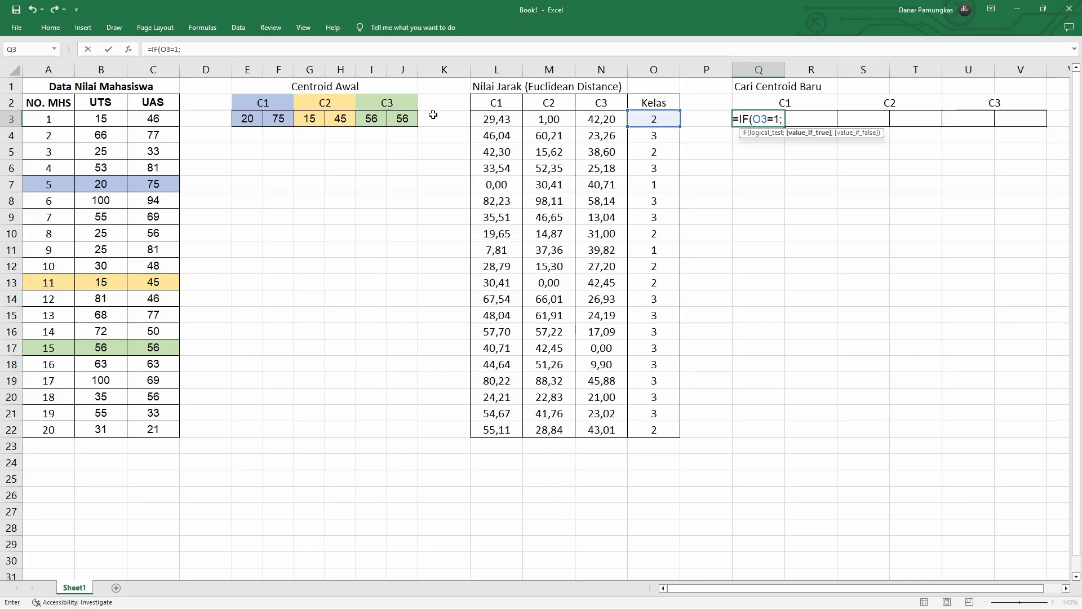
click(113, 119)
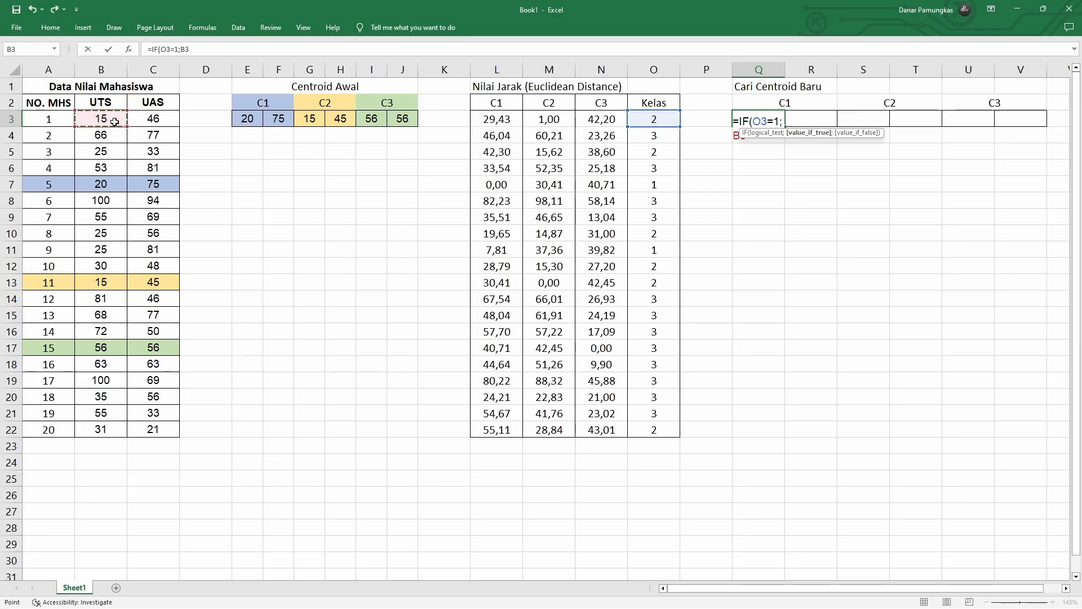
text(;)
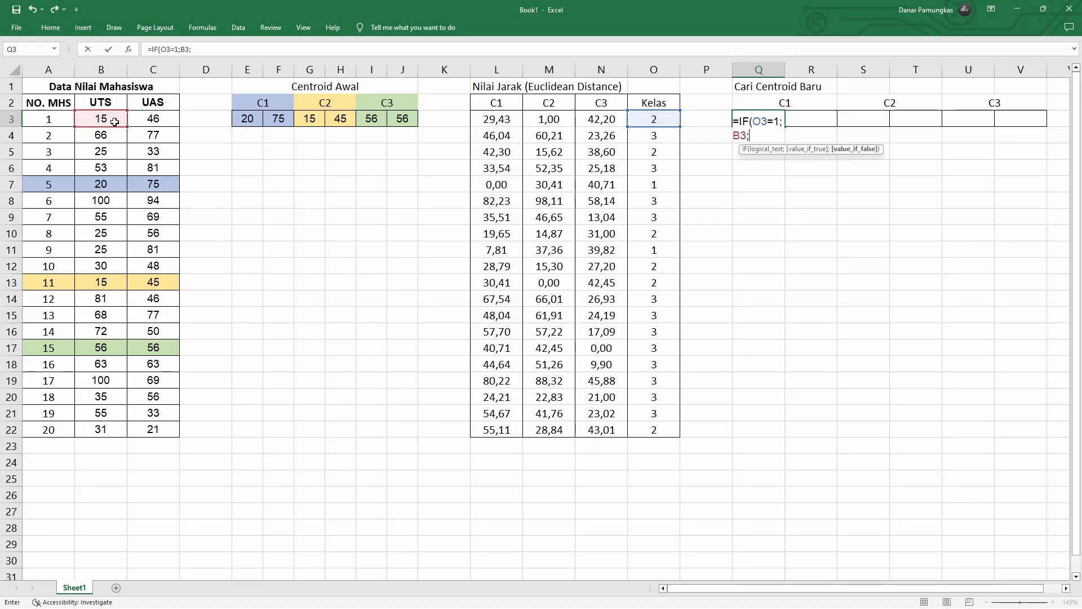
text(""))
key(Return)
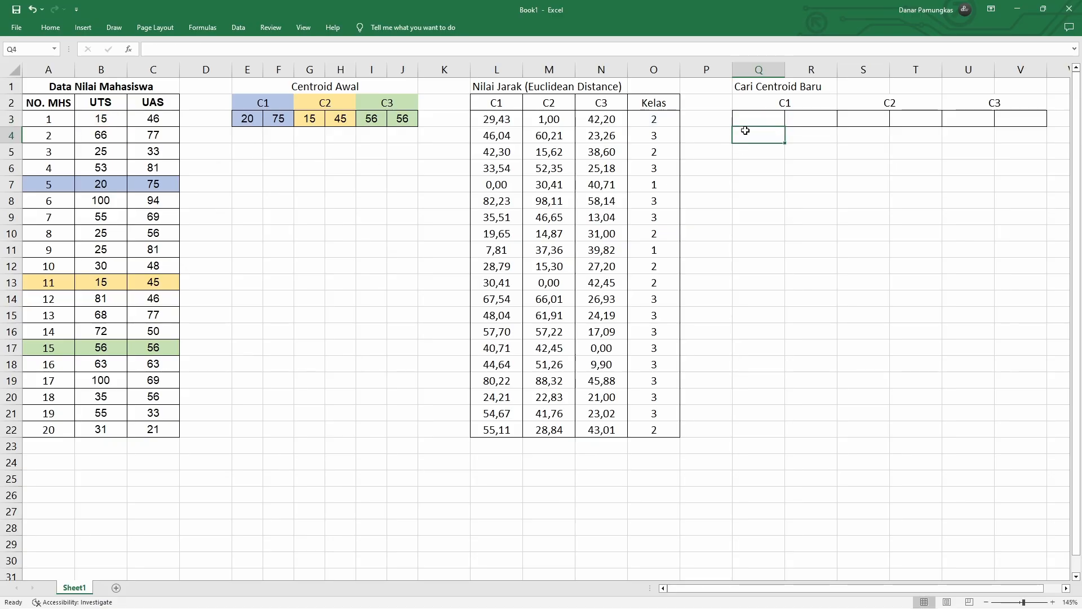
- Fill the class 1 UTS formula in Q3 down to Q22 for all students
click(760, 117)
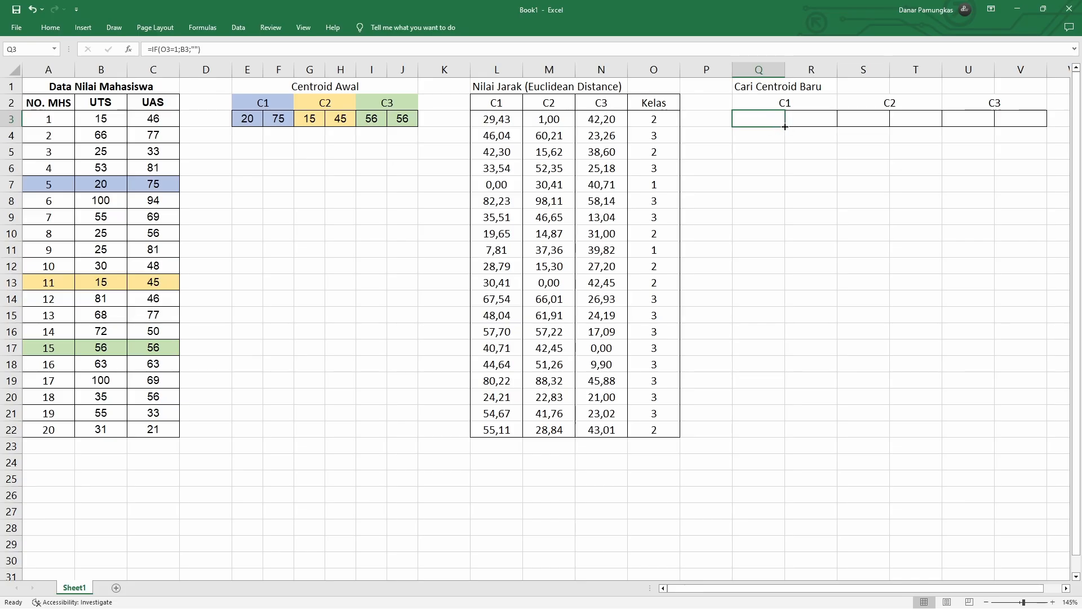
drag(784, 126, 784, 432)
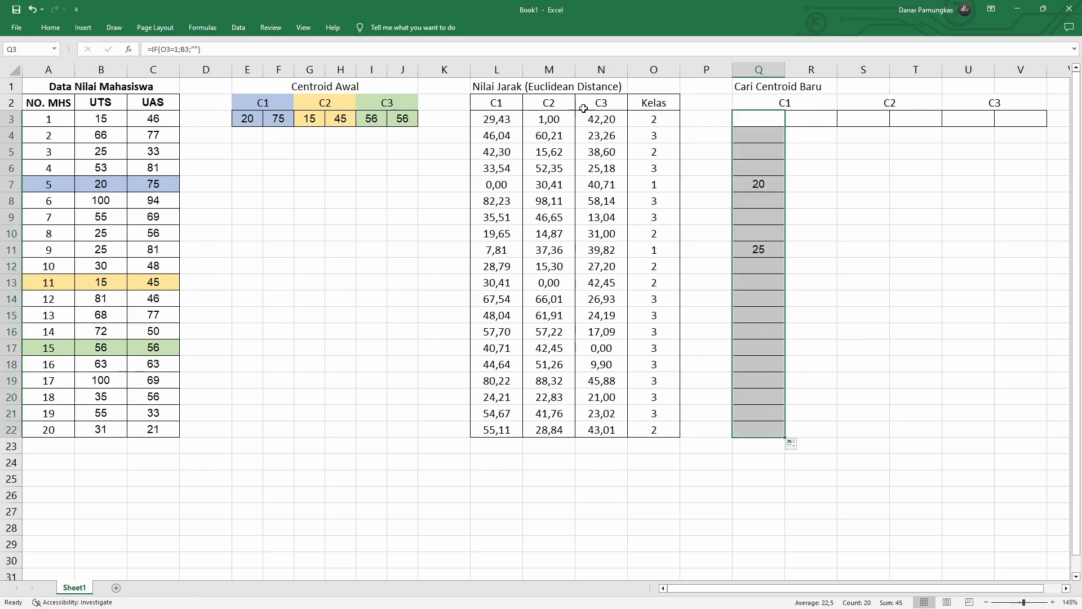
- Enter =IF(O3=1;C3;"") in R3 to return the UAS score for class 1, and fill it down to R22
click(797, 118)
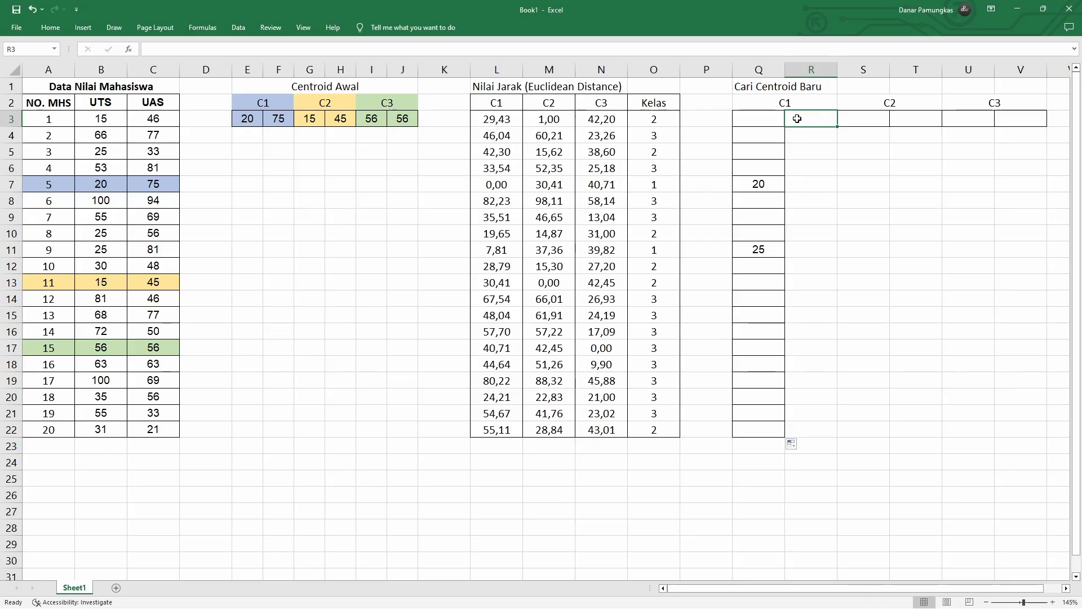
text(=)
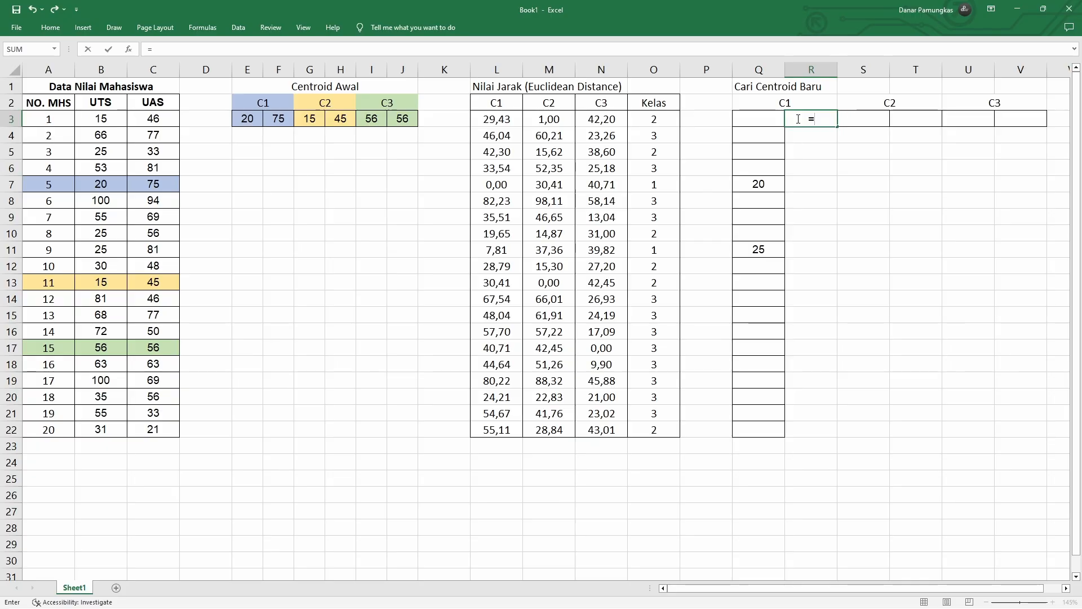
text(if)
key(Tab)
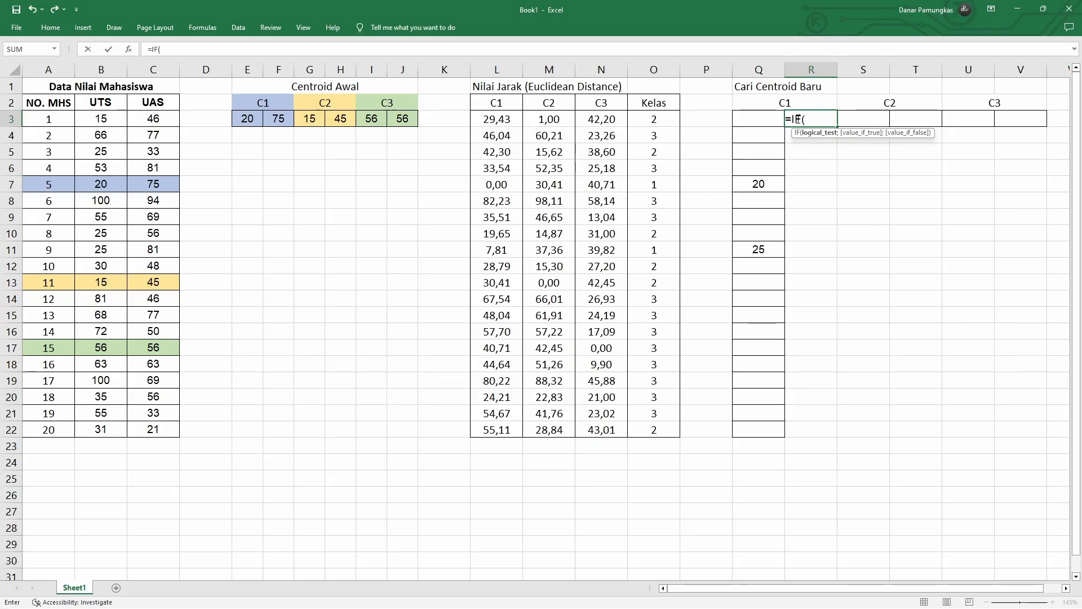
click(661, 119)
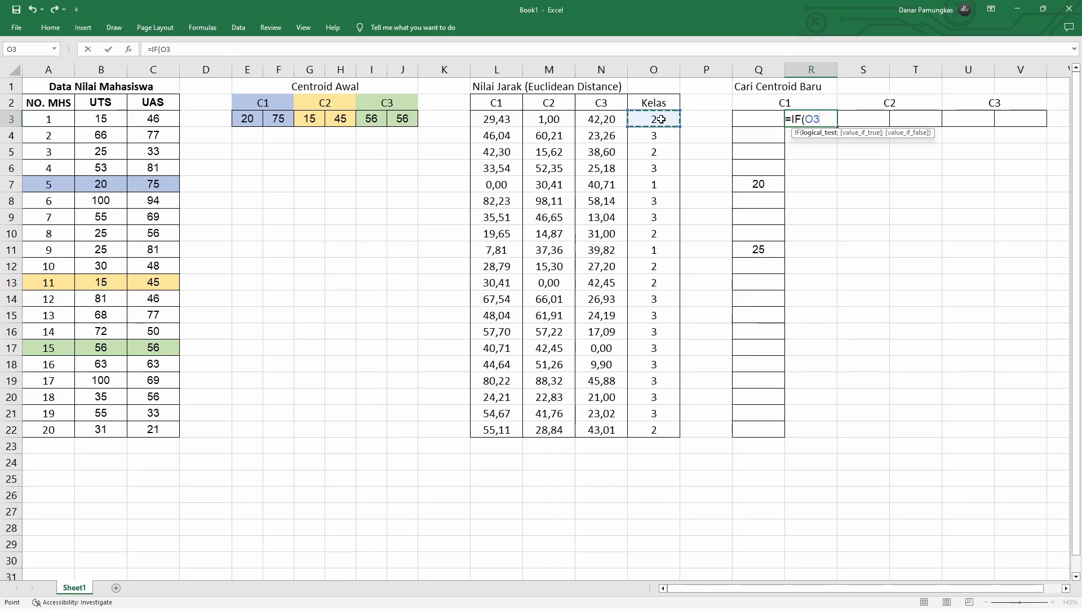
text(=1;)
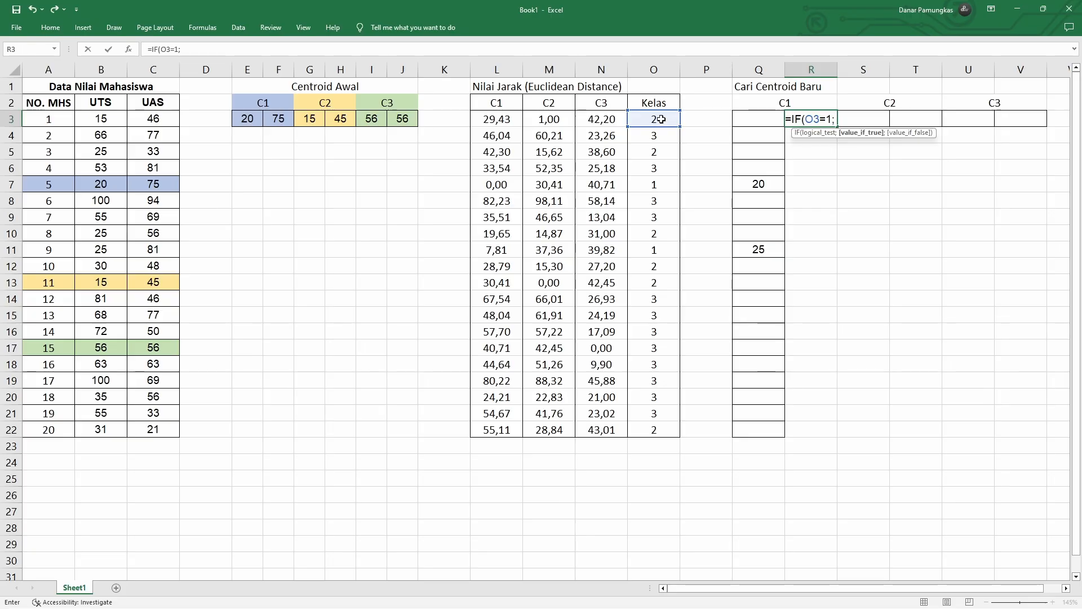
click(162, 118)
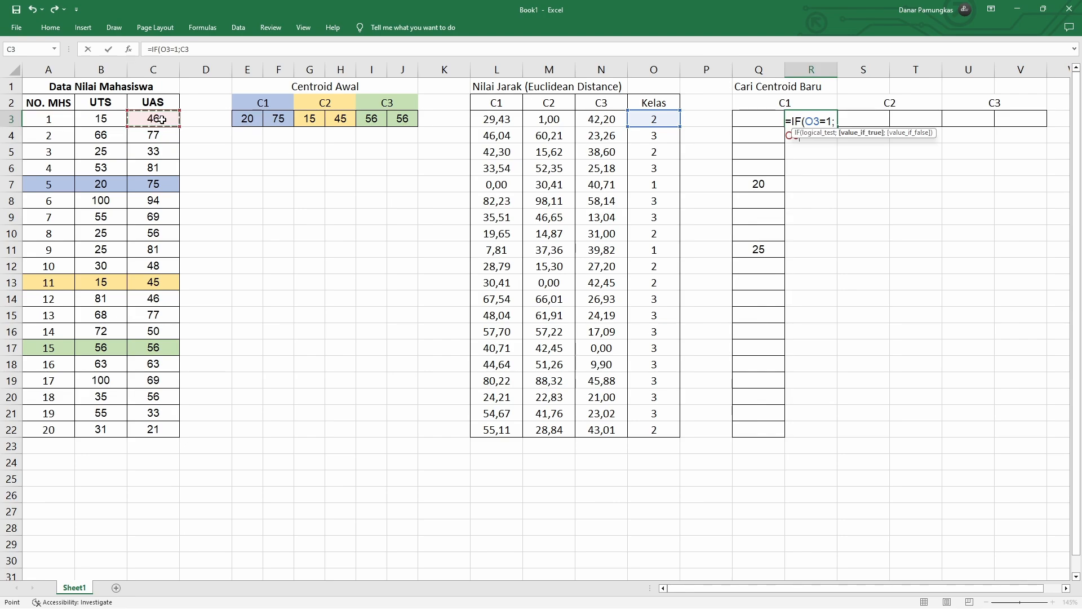
text(;)
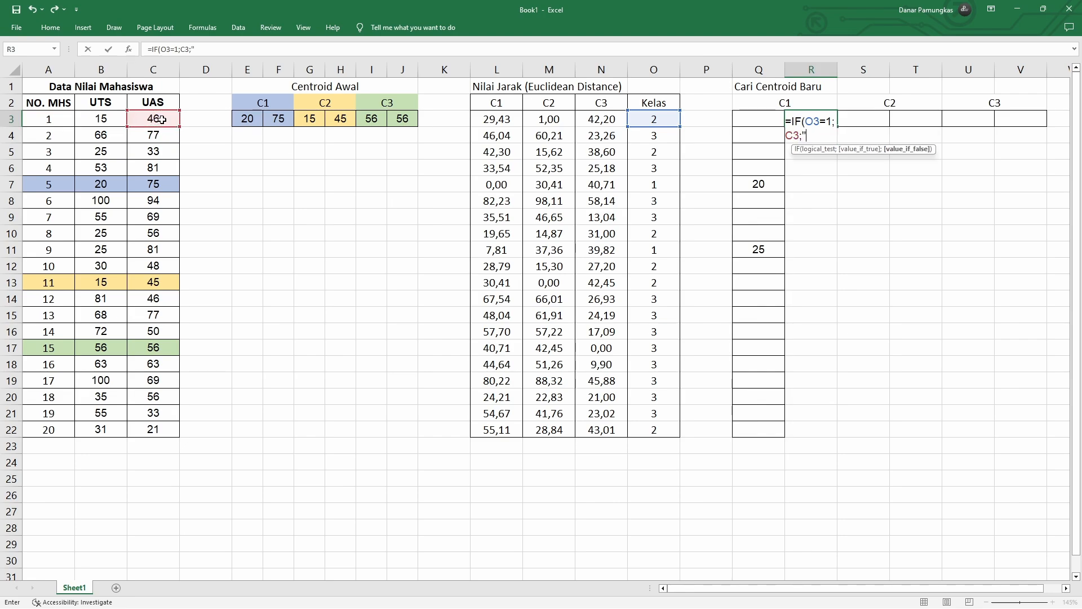
text(""))
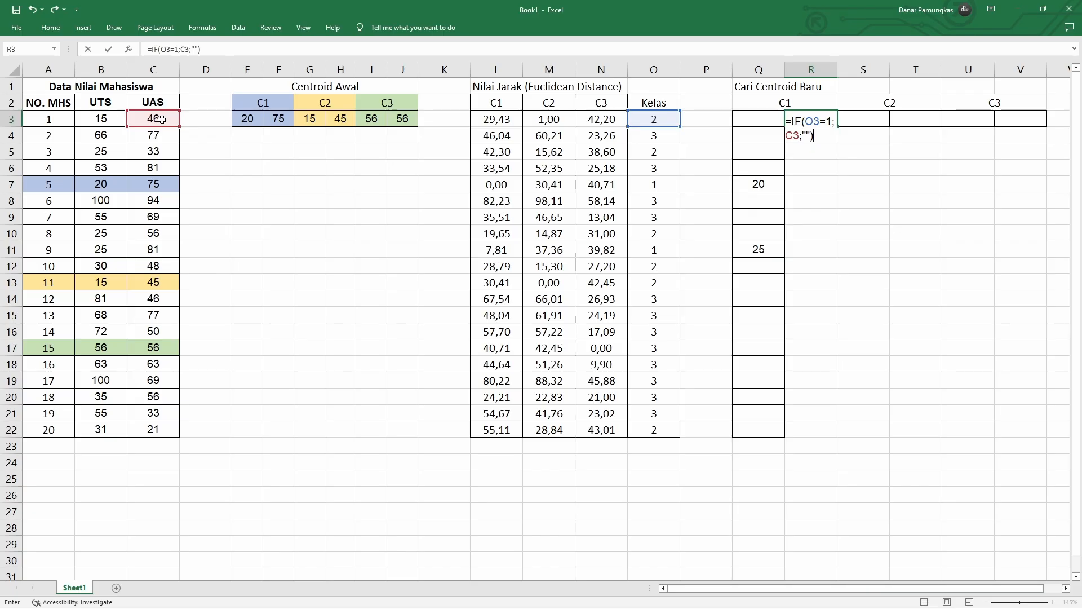
key(Return)
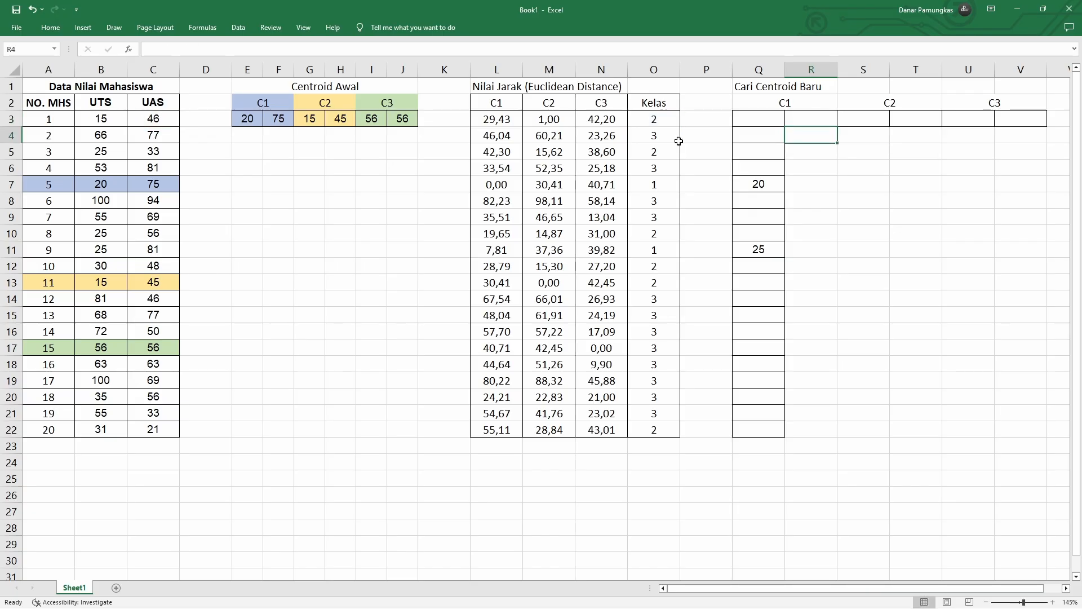
click(825, 120)
double_click(838, 129)
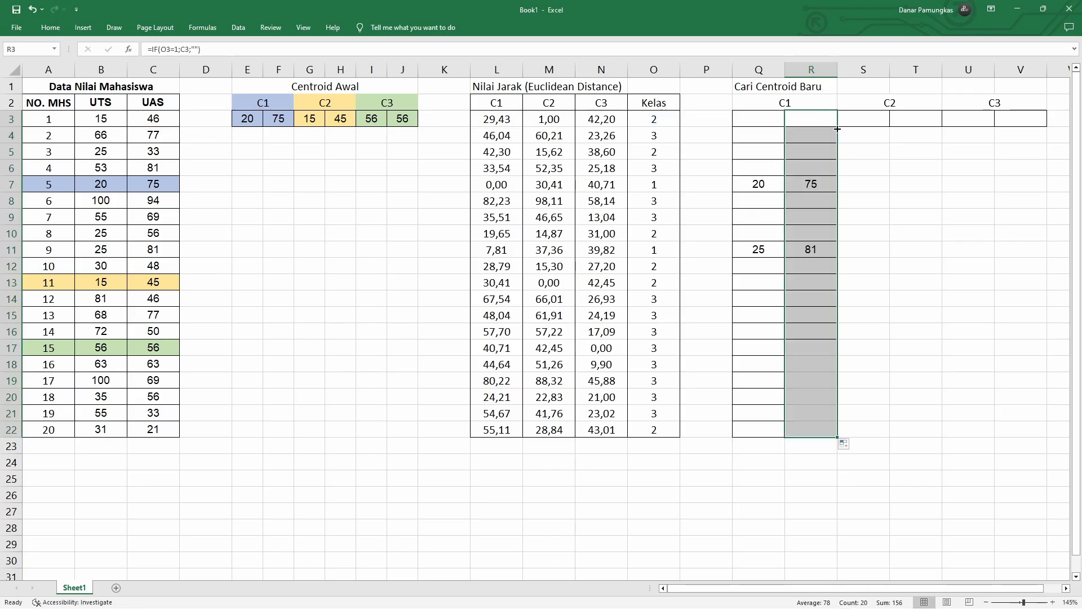
- Enter =IF(O3=2;B3;"") in S3 to return student 1's UTS score only when the class is 2
click(868, 154)
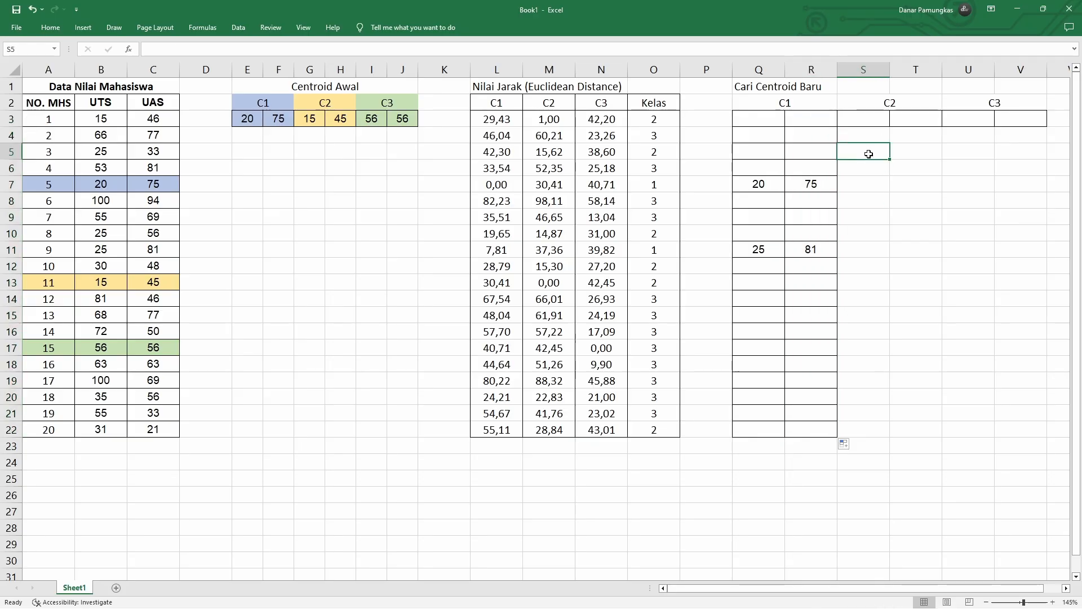
click(859, 123)
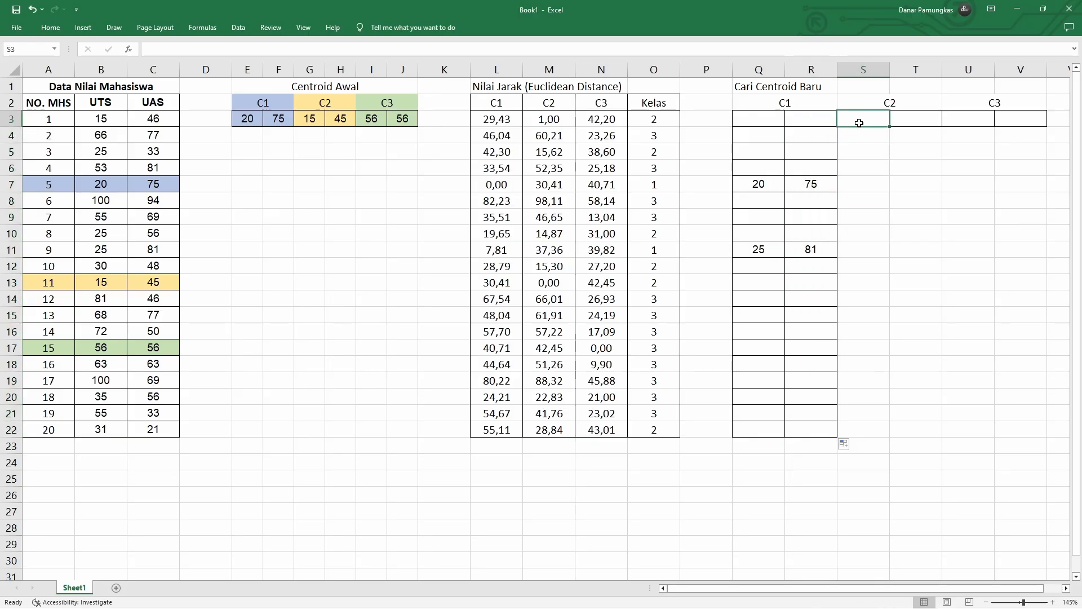
text(=)
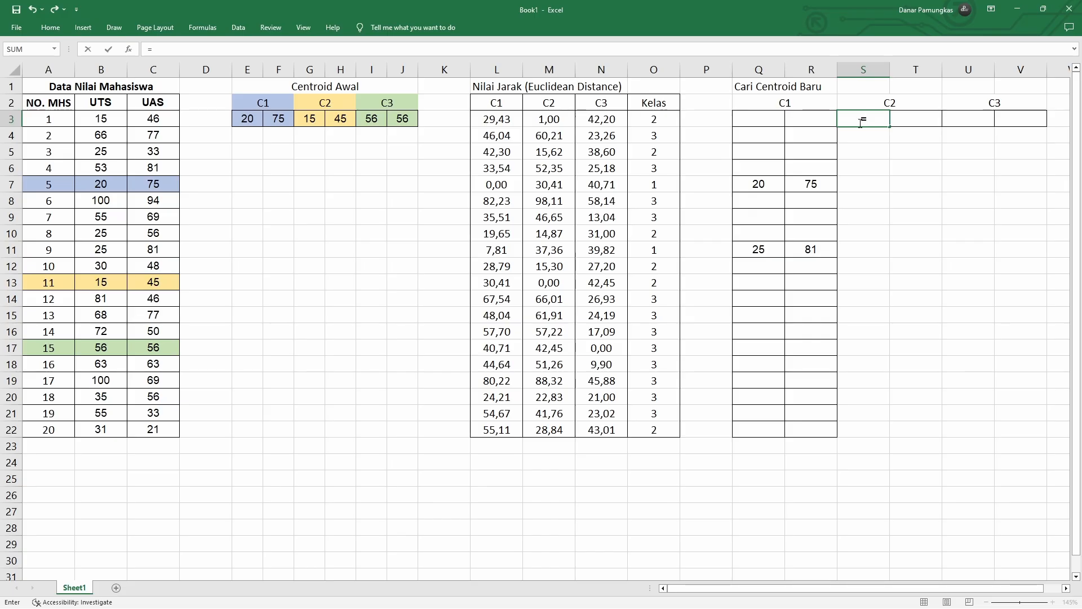
text(if)
key(Tab)
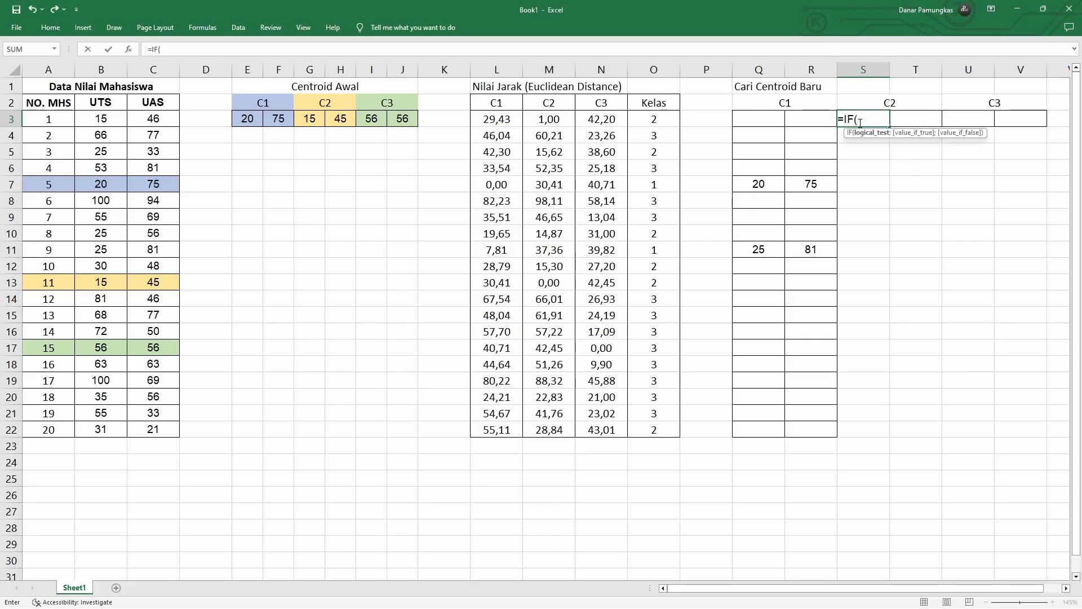
click(648, 119)
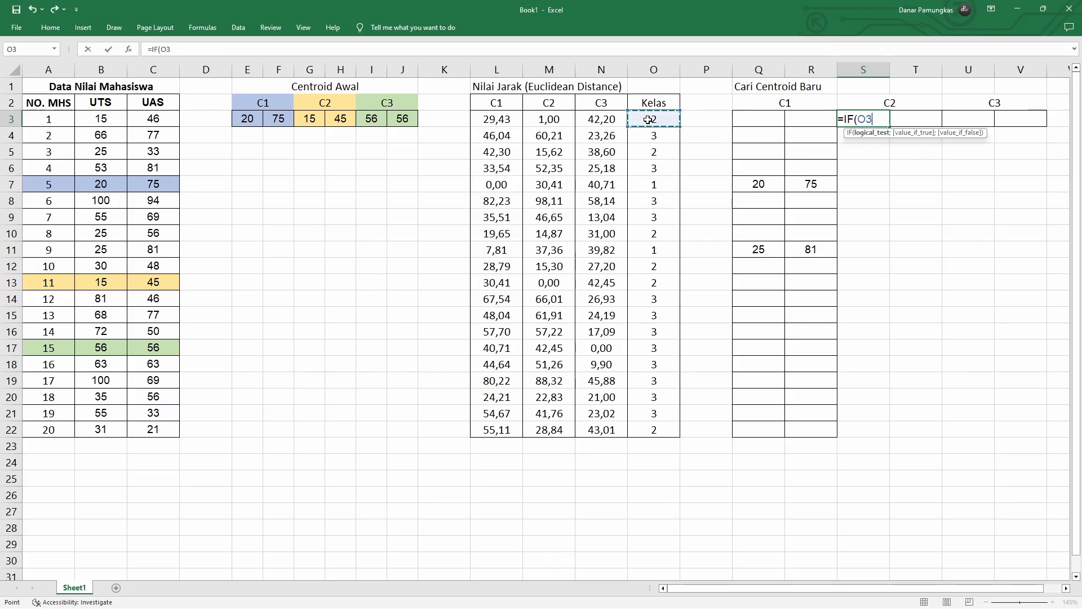
text(=)
text(2;)
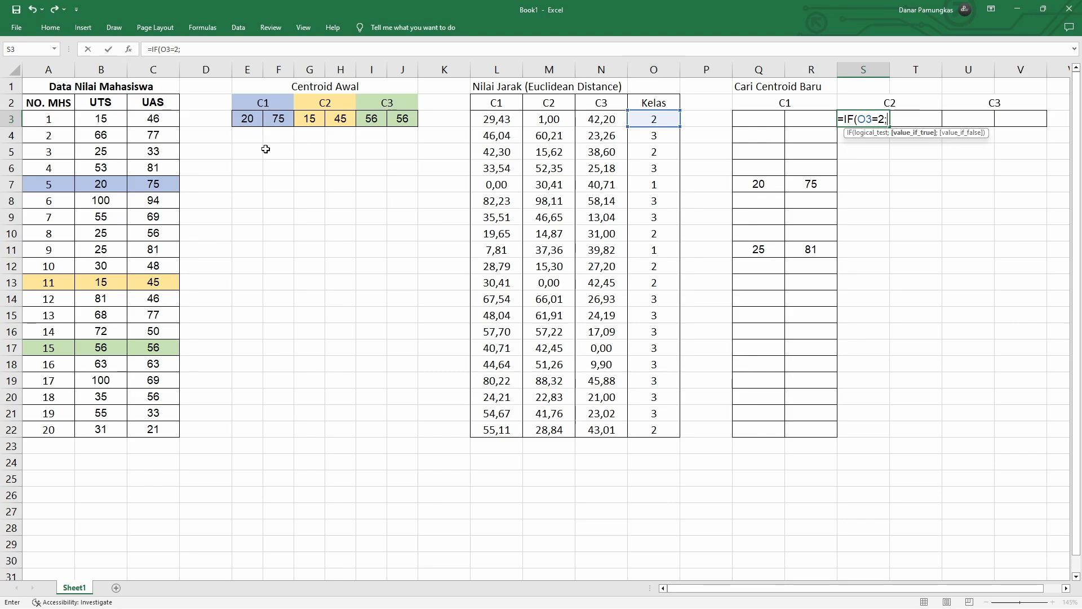
click(113, 120)
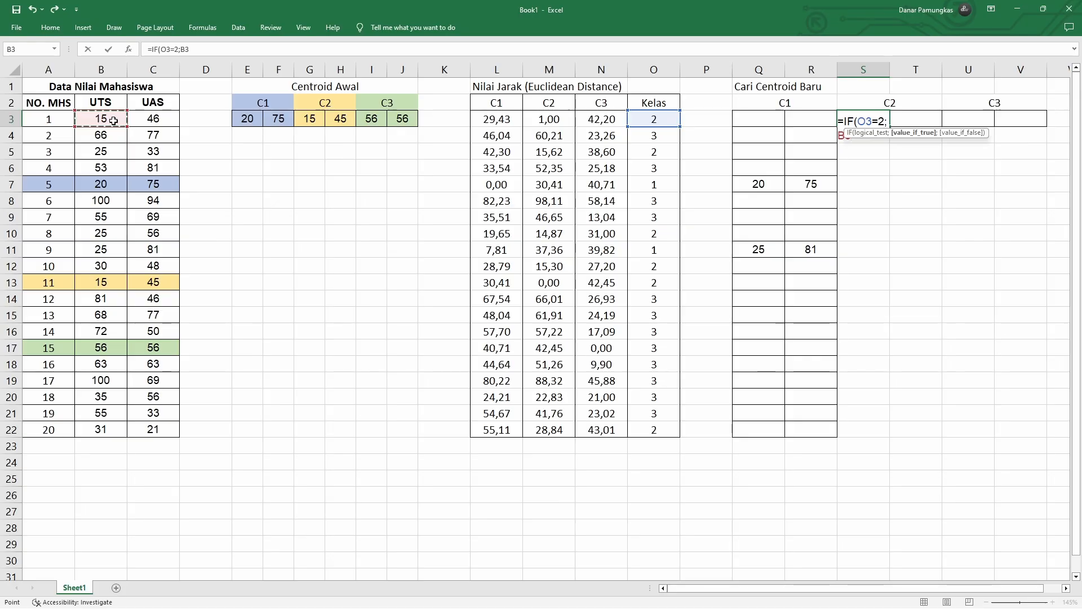
text(;)
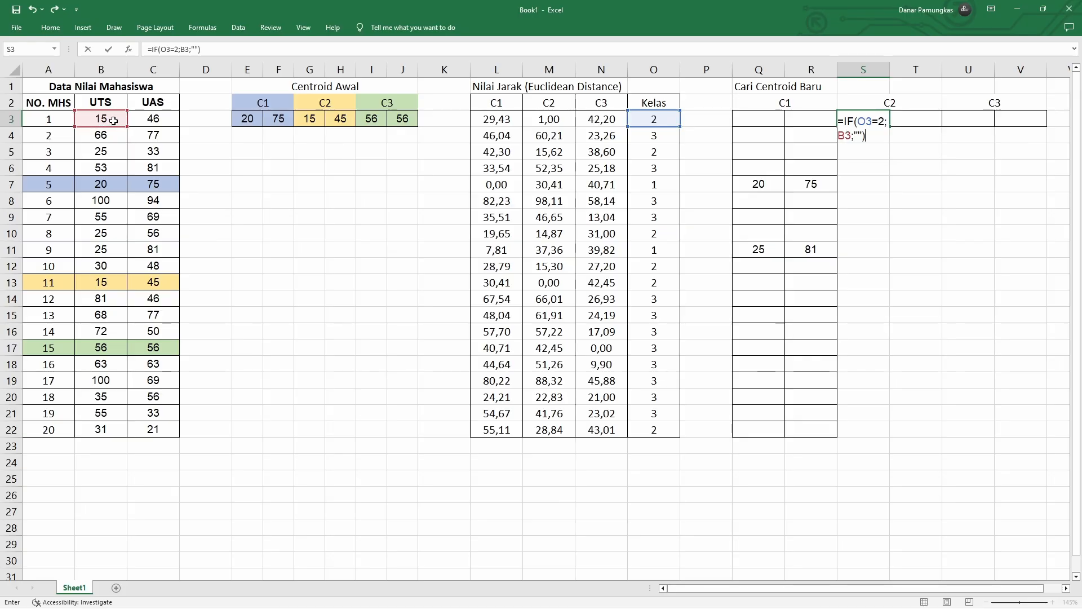
key(Return)
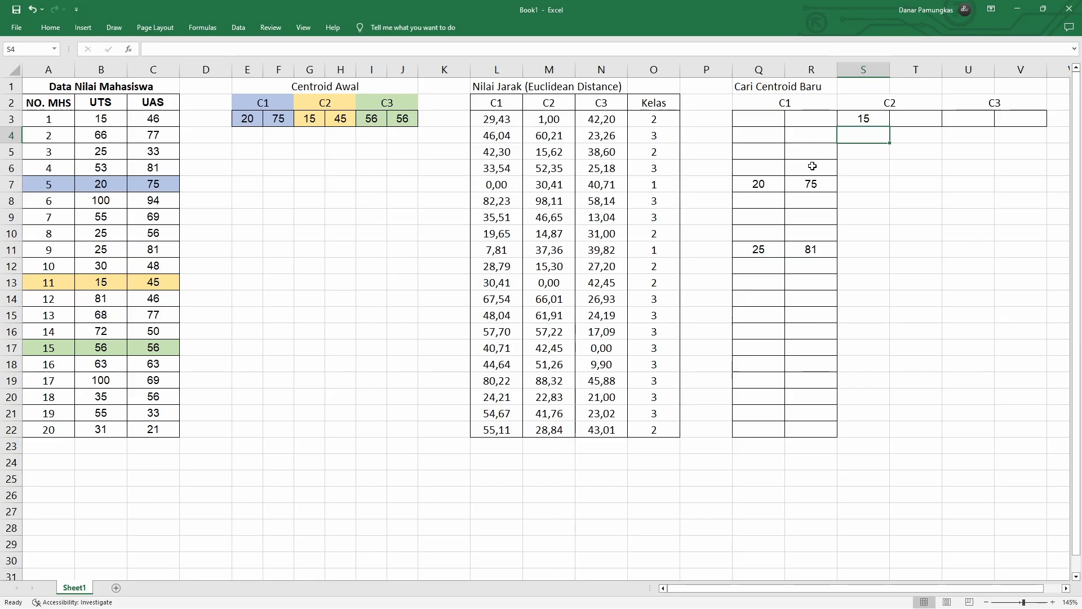
- Fill the S3 formula down to S22 and compare the Kelas values in rows 5, 10 and 12–13 with column S
click(876, 118)
double_click(890, 127)
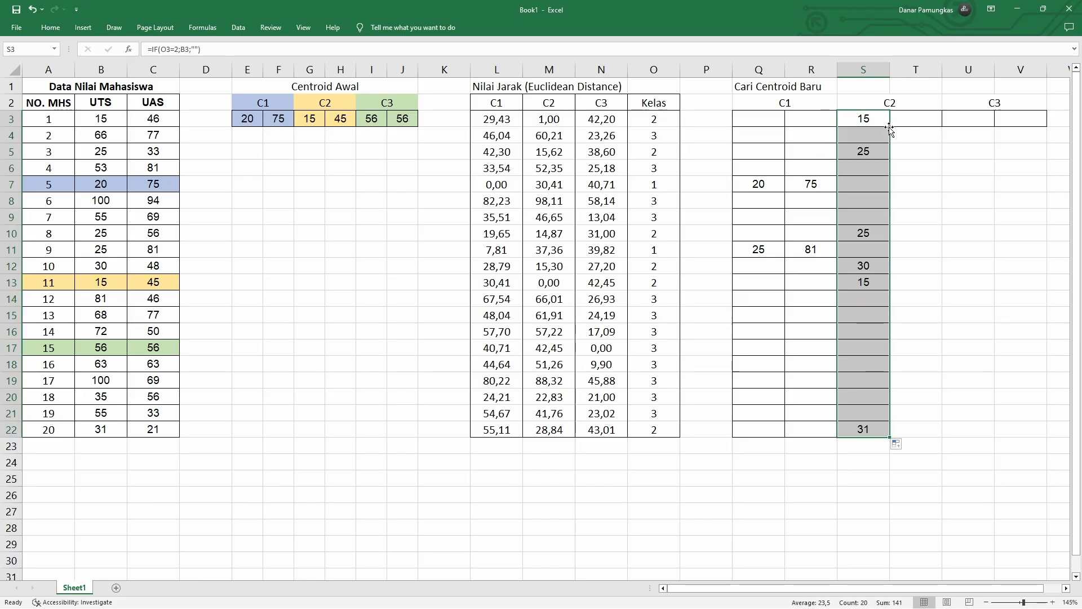
drag(650, 153, 862, 150)
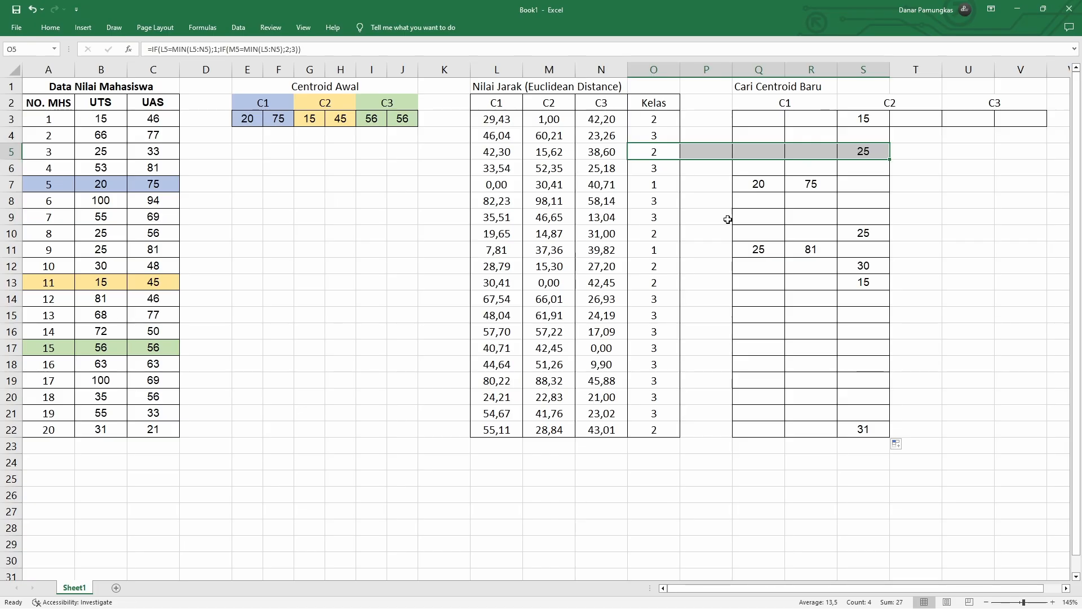
drag(665, 237, 872, 243)
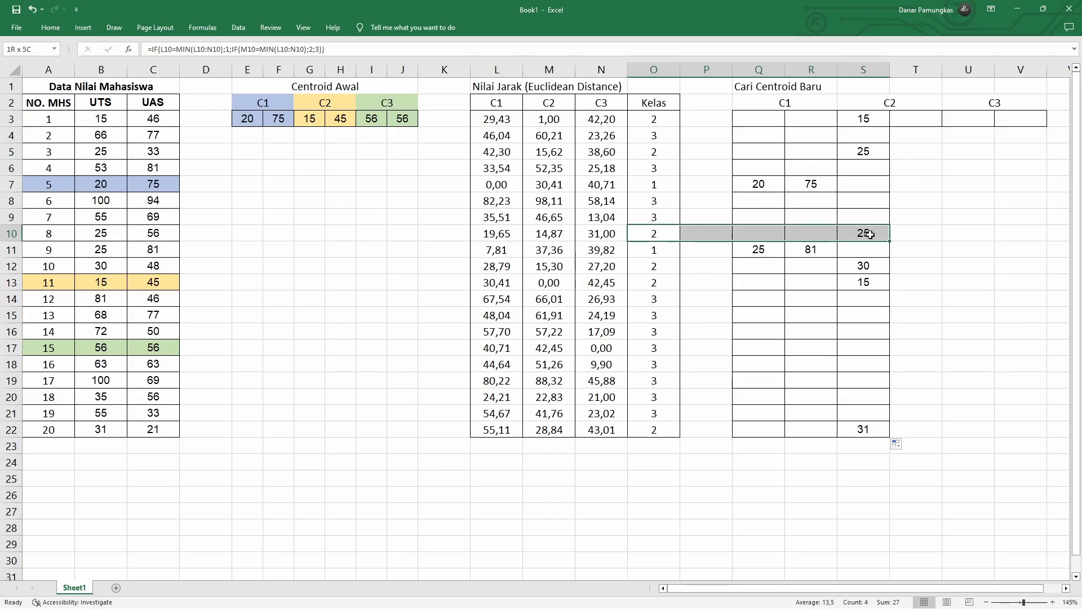
drag(658, 269, 847, 283)
click(964, 244)
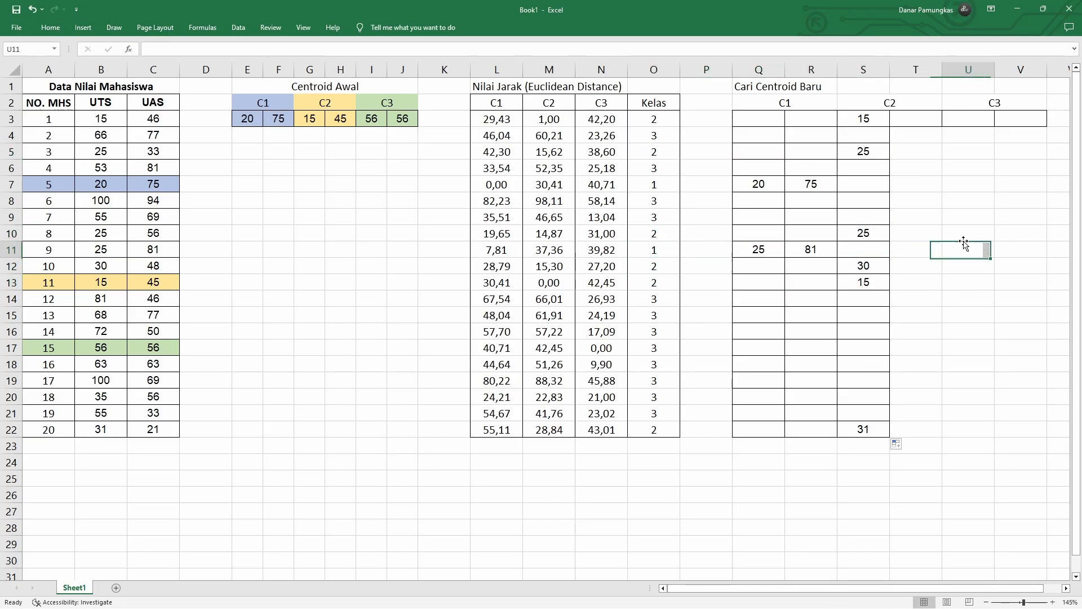
- Enter =IF(O3=2;C3;"") in T3 to return the UAS score for class 2, and fill it down to T22
click(909, 119)
text(=)
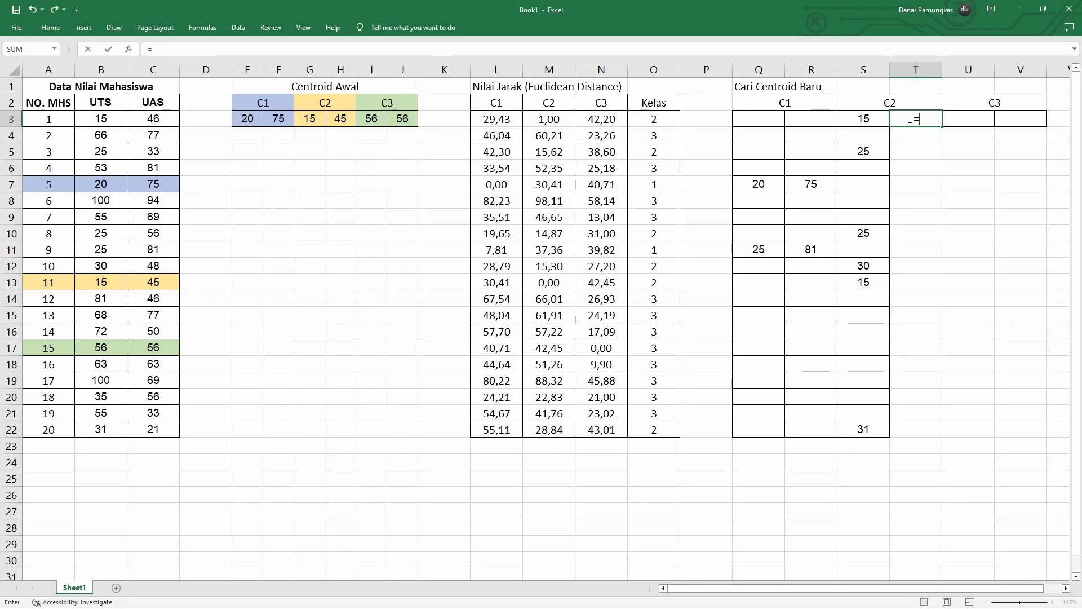
text(if)
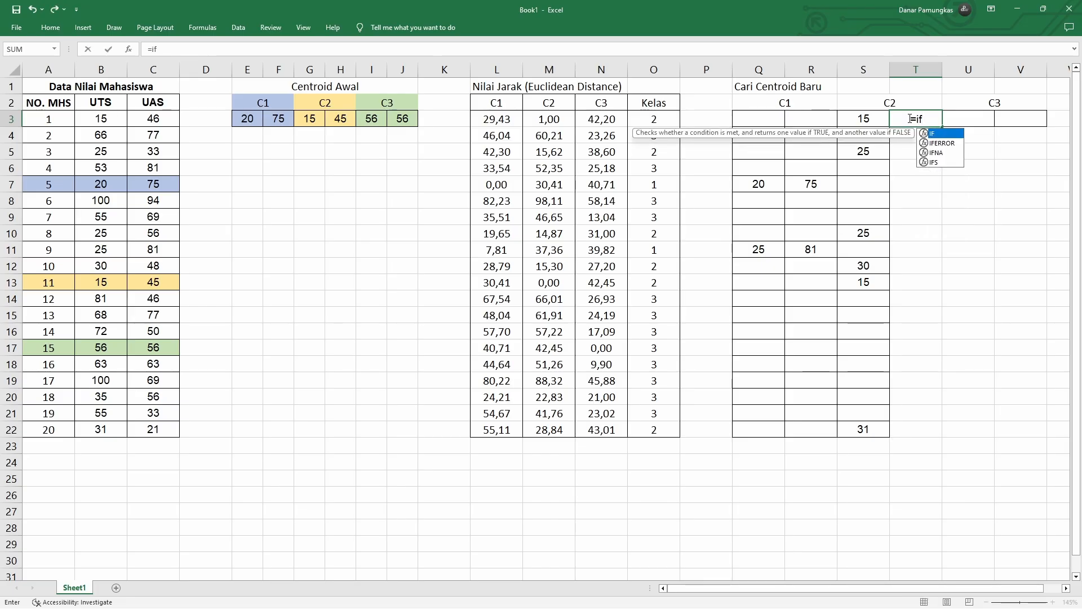
key(Tab)
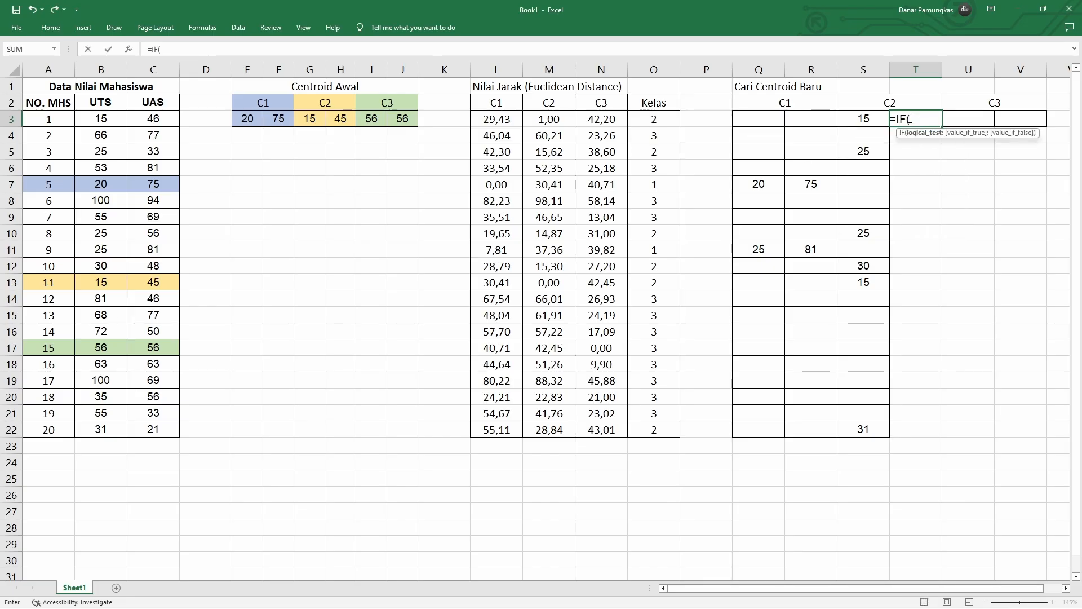
click(663, 121)
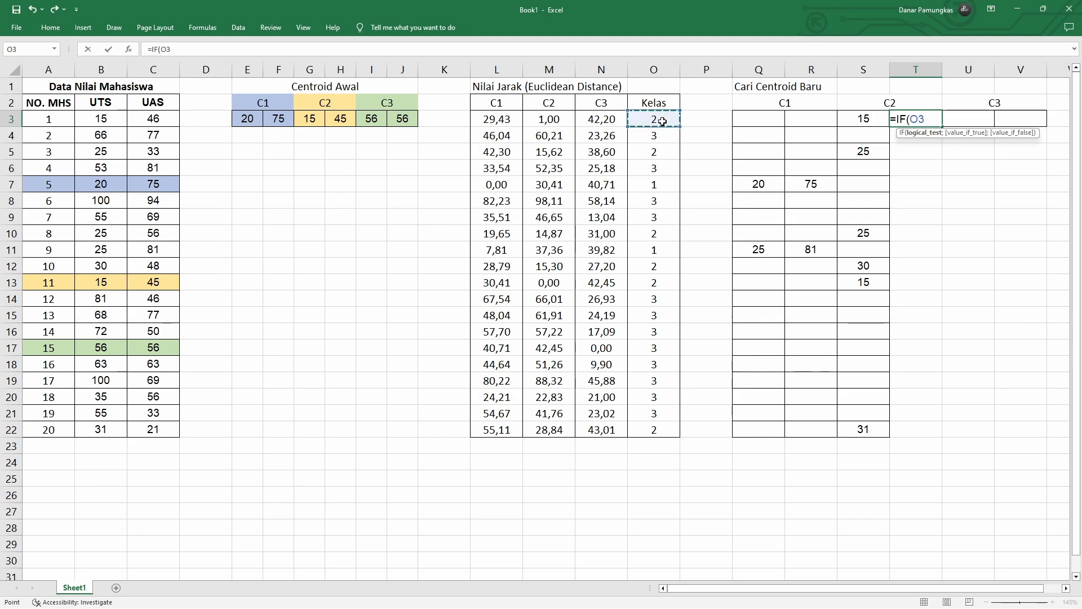
text(=2;)
click(156, 119)
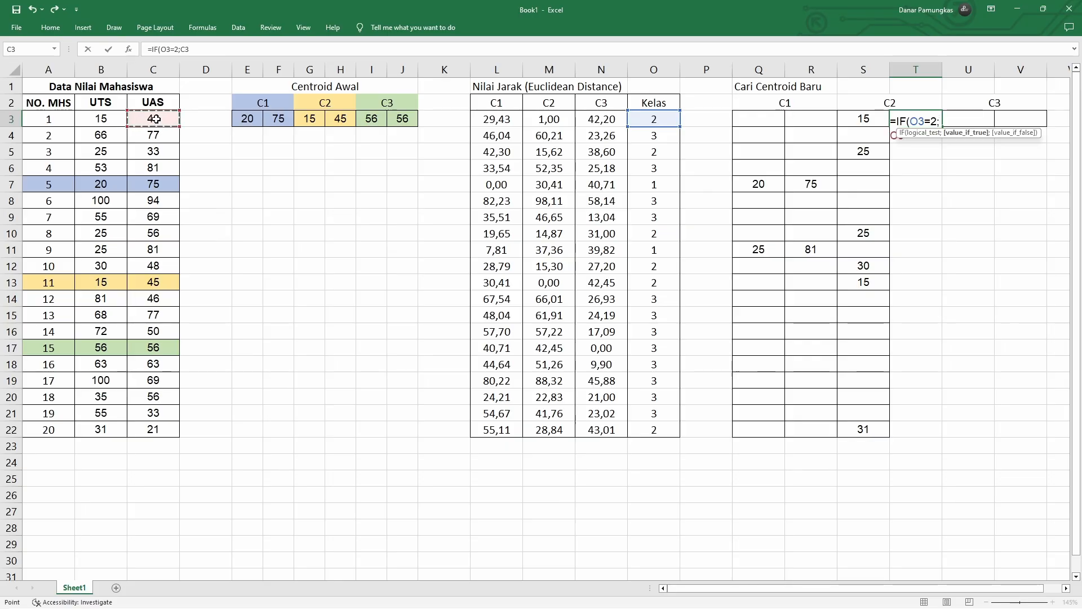
text(;)
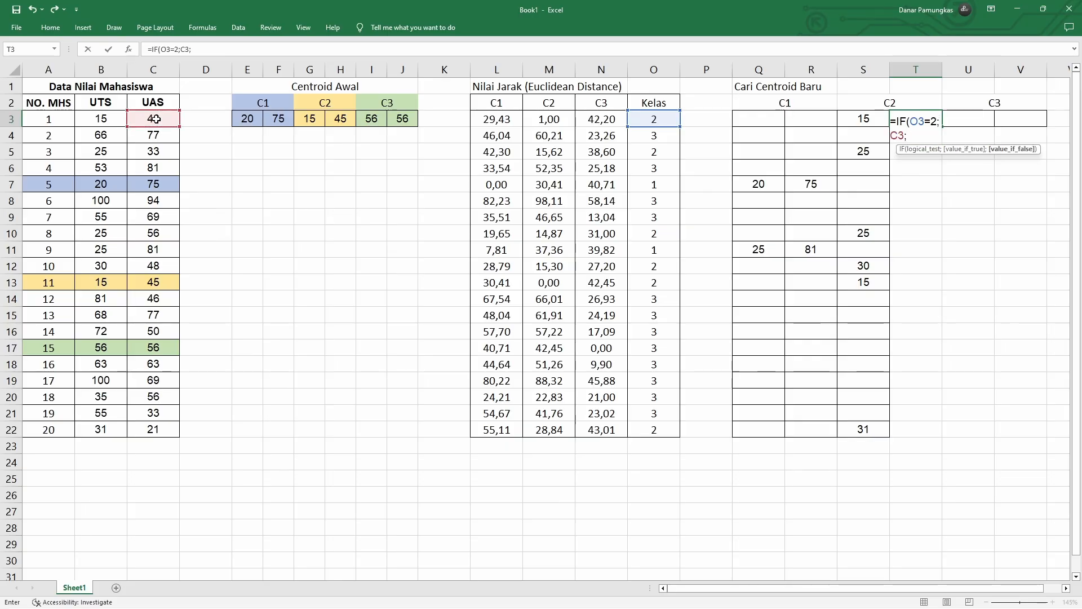
text(""))
key(Return)
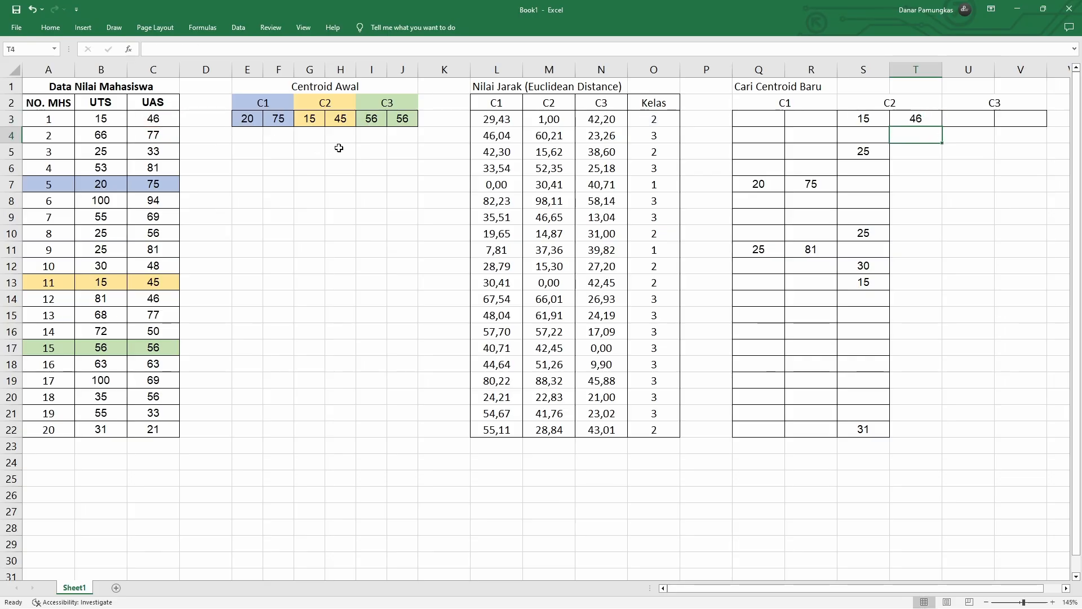
click(929, 120)
double_click(942, 127)
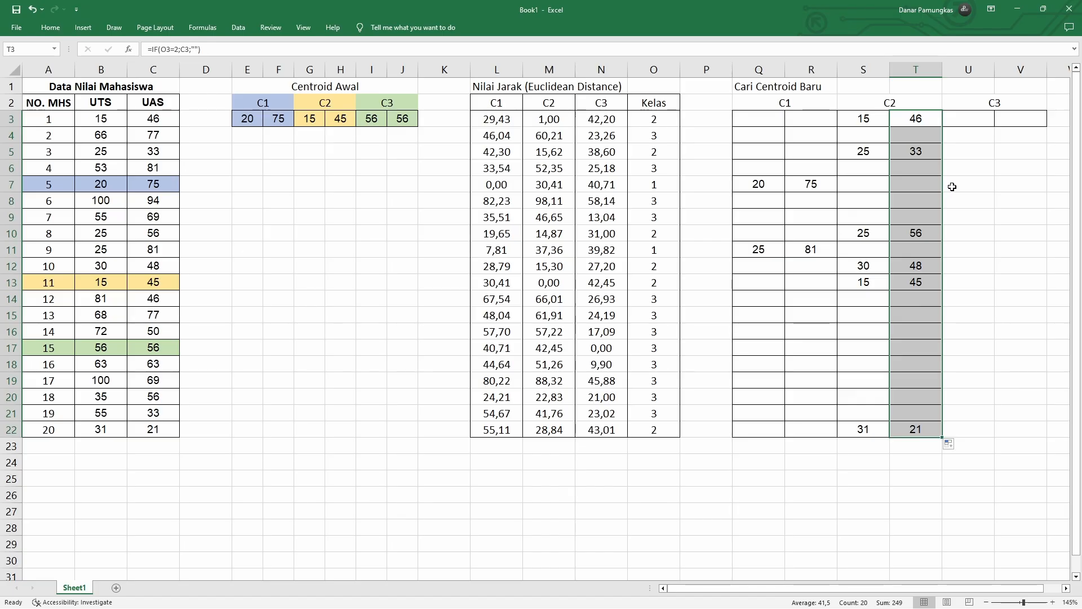
- Enter an IF formula in U3 that returns the UTS score in B3 when the class in O3 equals 3
click(969, 119)
text(=)
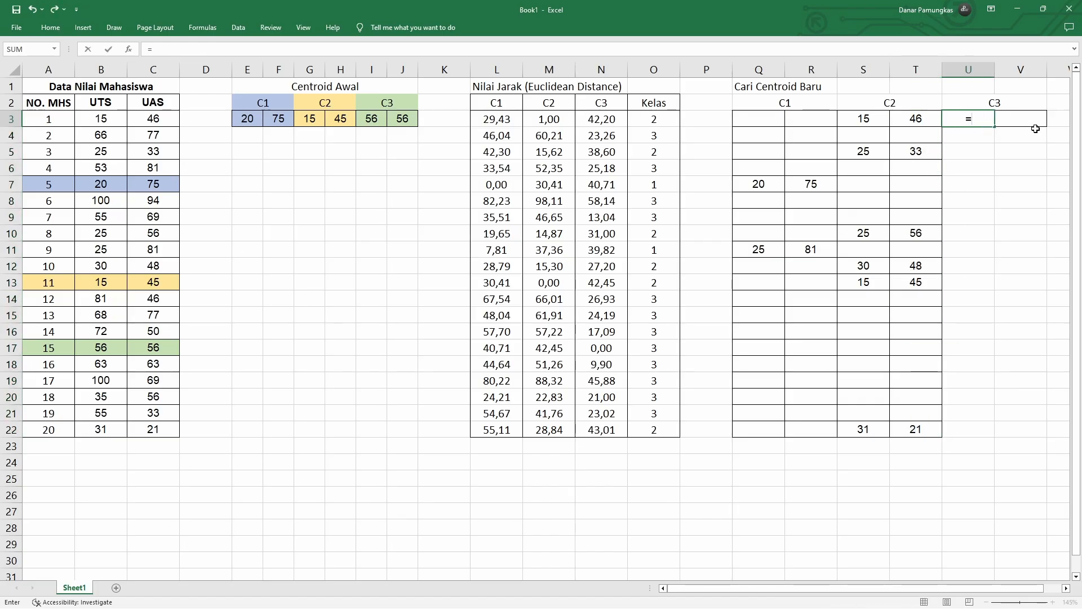
text(IF()
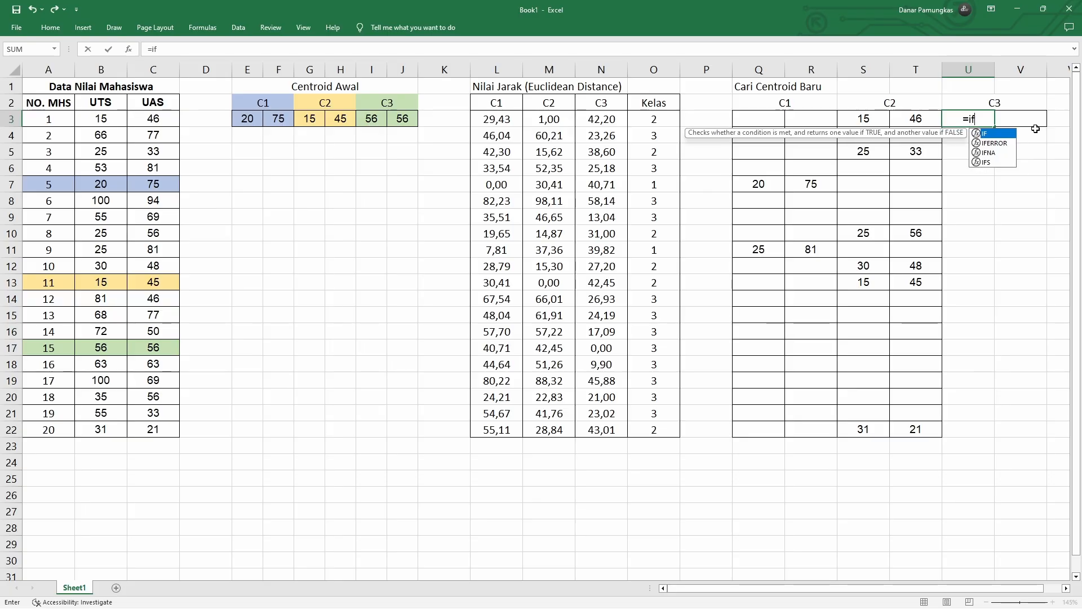
click(647, 121)
text(=)
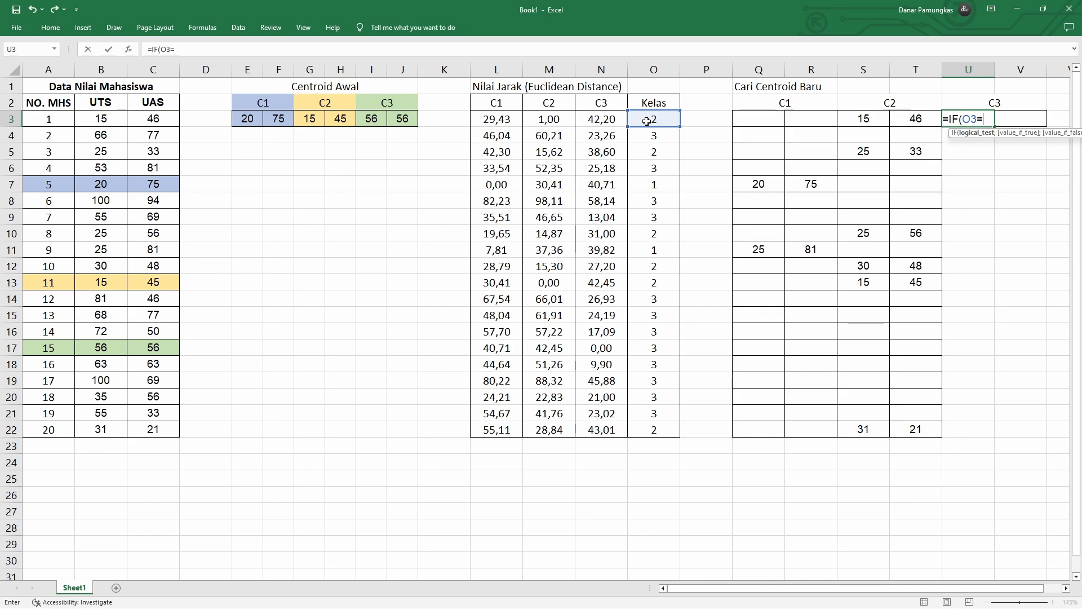
text(3;)
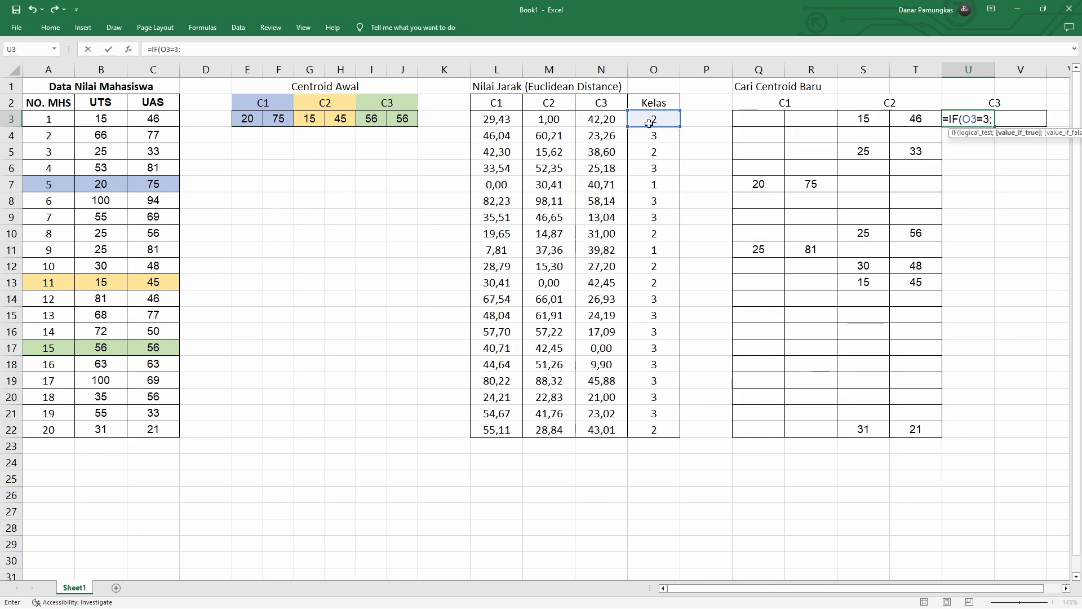
click(116, 117)
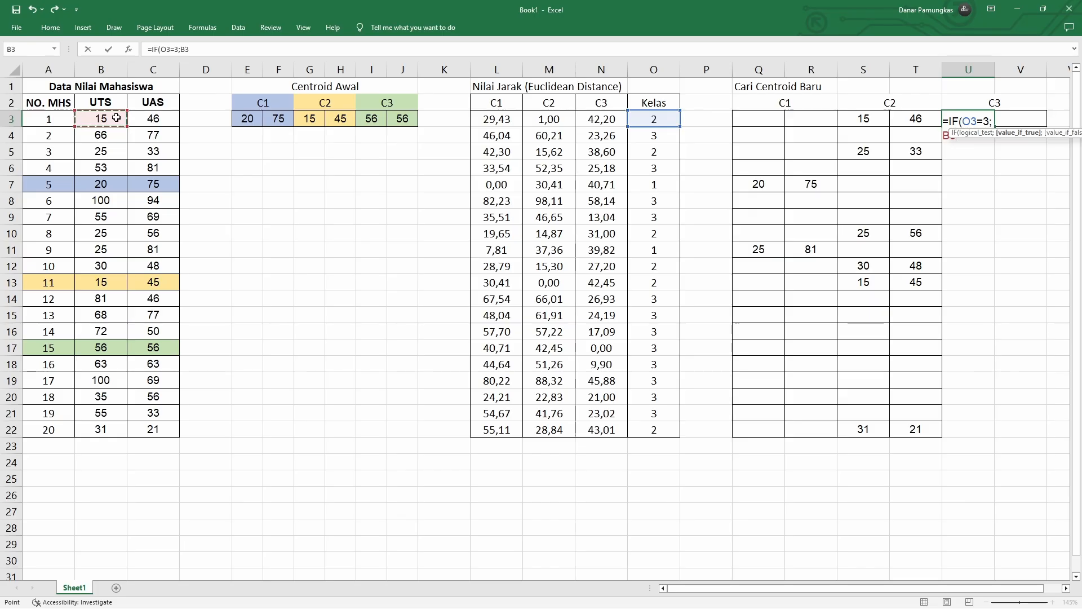
text(;)
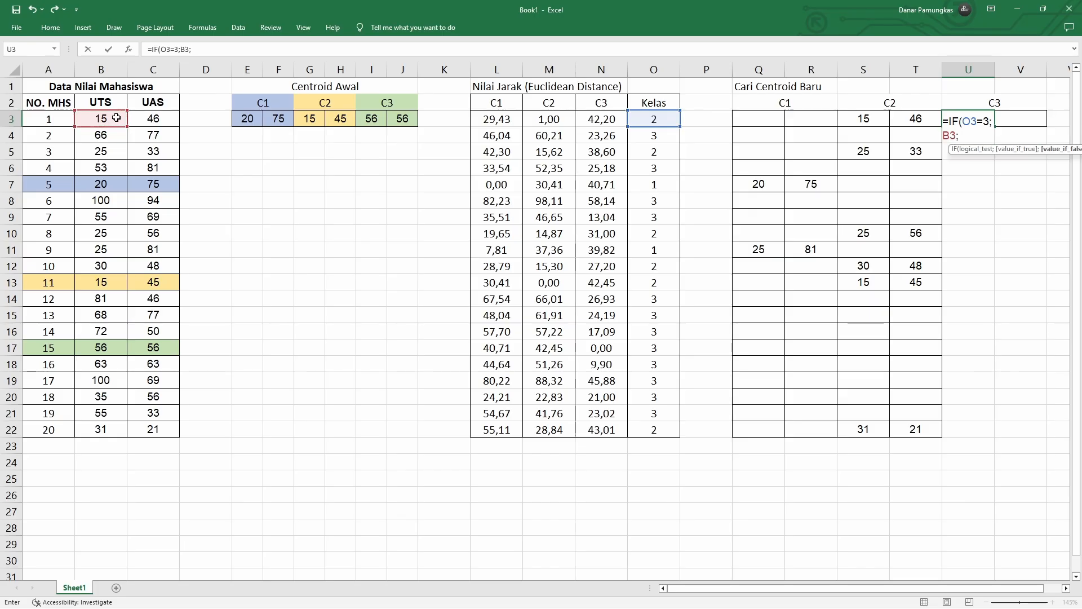
- Complete the formula =IF(O3=3;B3;"") in U3 and fill it down to U22
text(""))
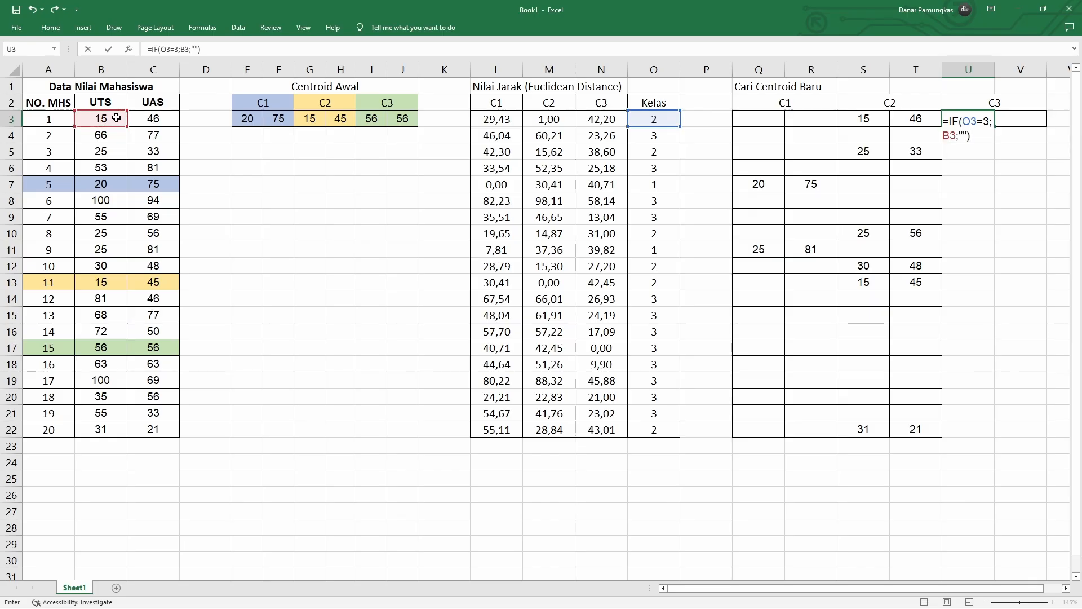
key(Tab)
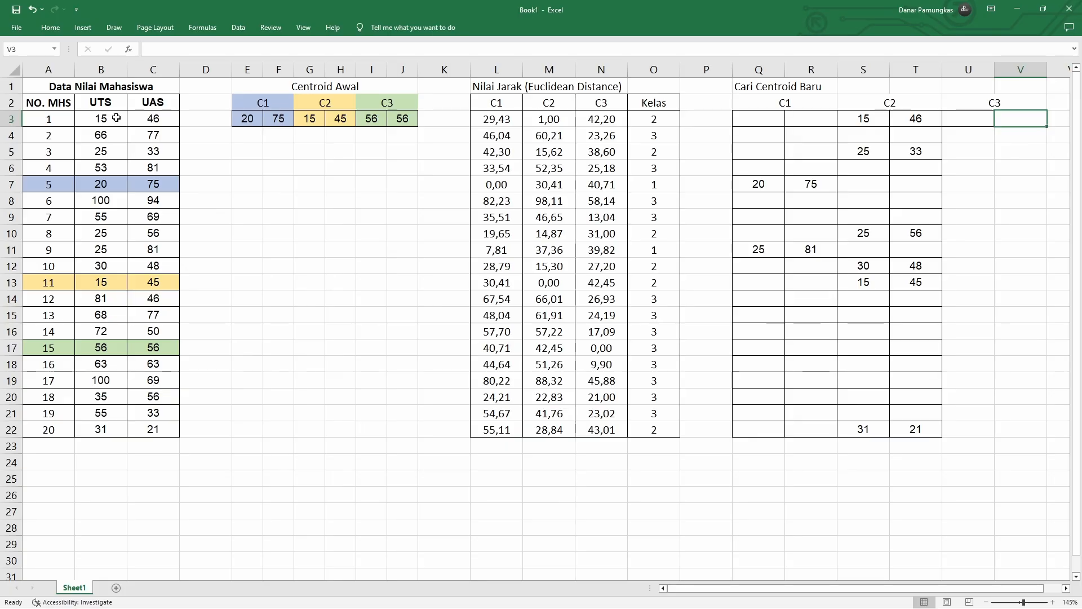
click(961, 118)
double_click(995, 126)
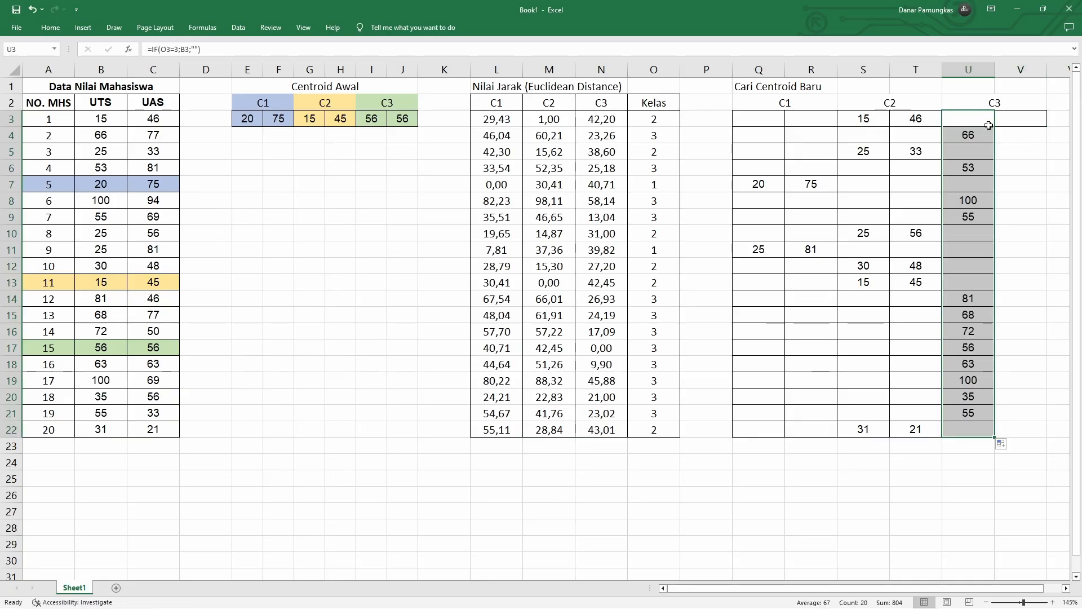
- Enter the formula =IF(O3=3;C3;"") in V3, the second column under the C3 heading
click(1012, 116)
text(=)
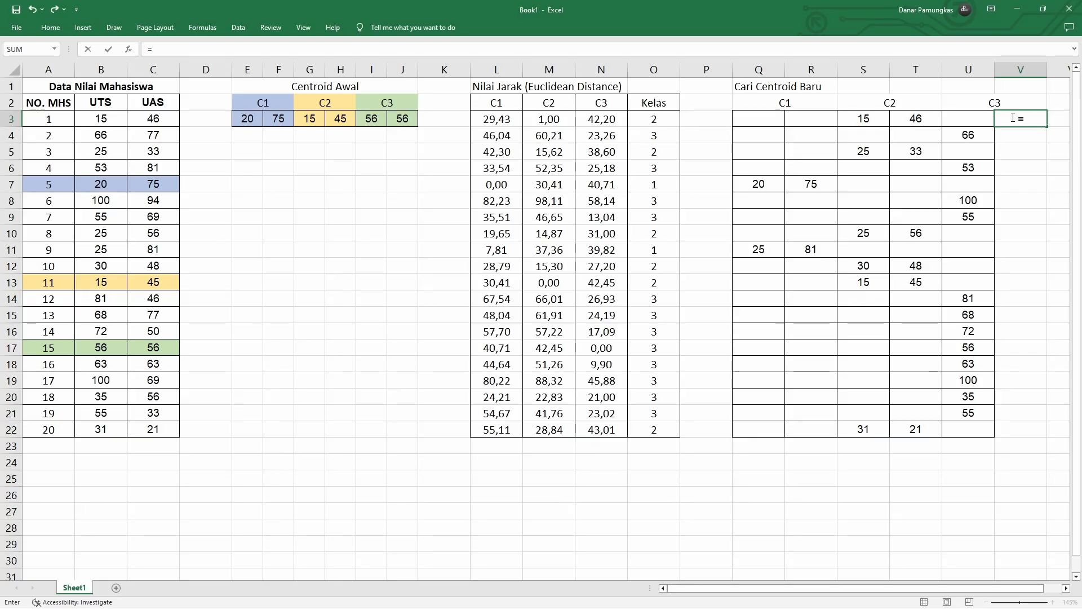
text(IF()
key(Return)
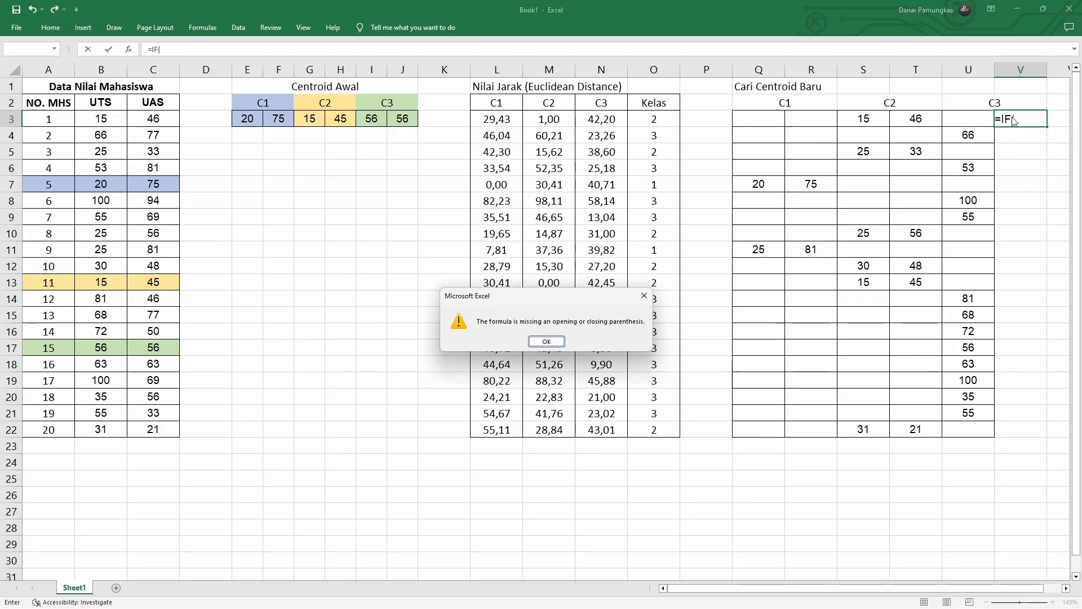
key(Return)
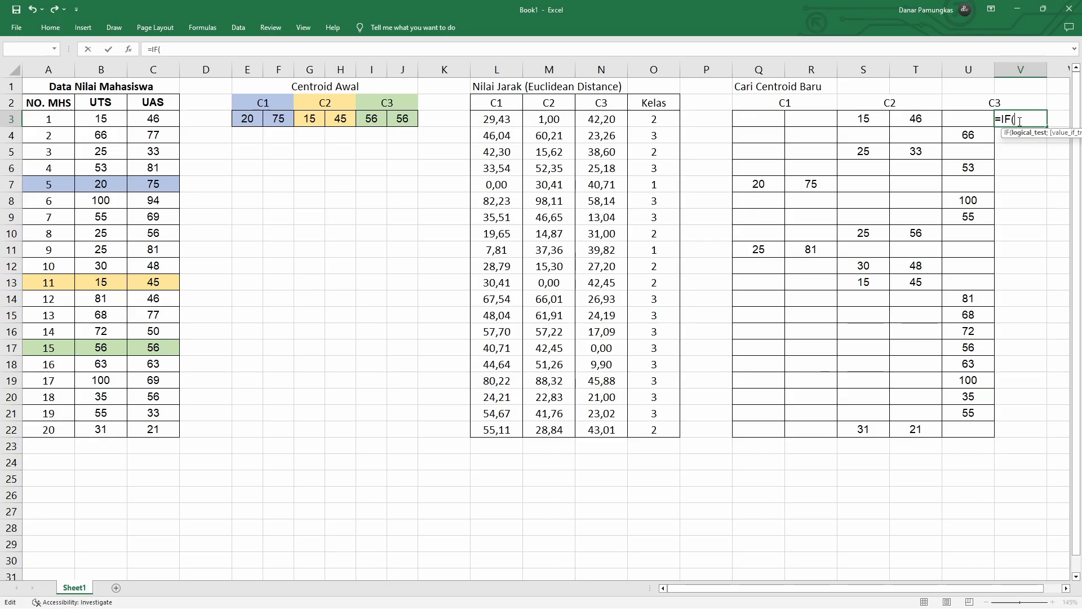
click(665, 121)
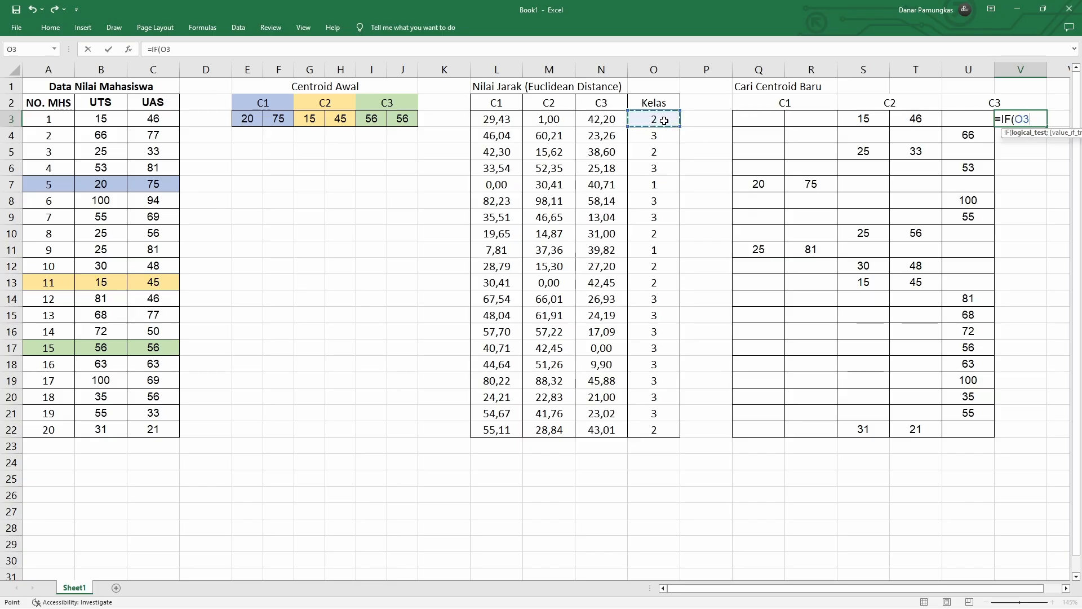
text(=3;)
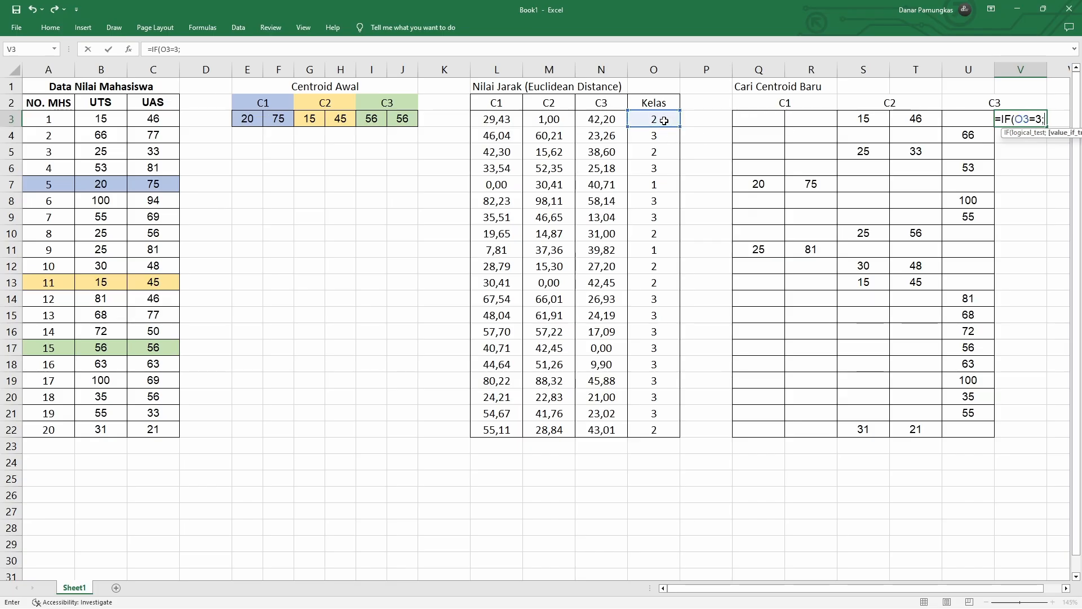
click(162, 119)
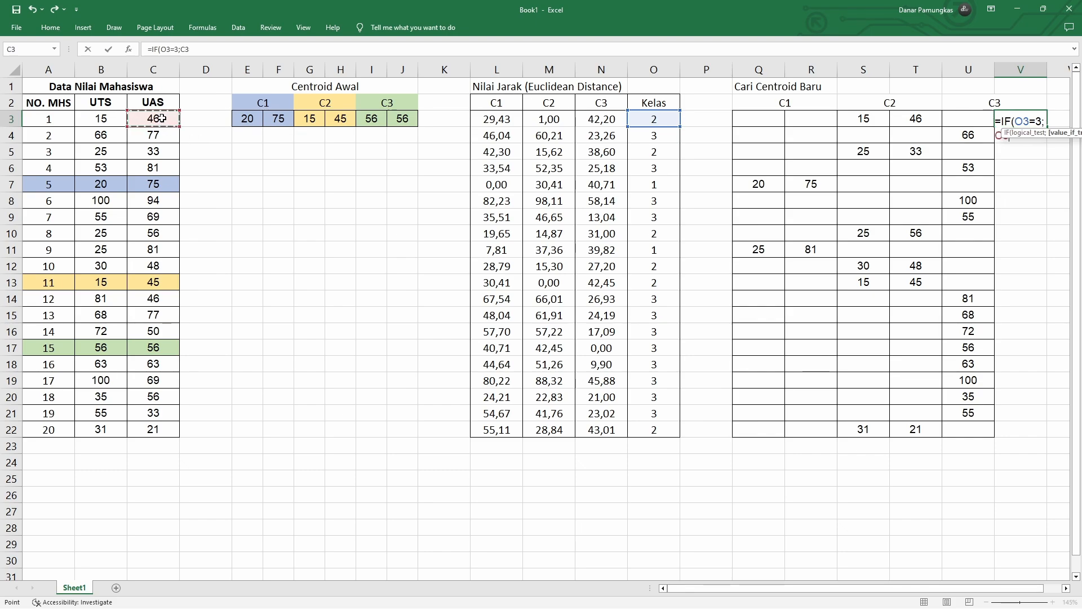
text(;)
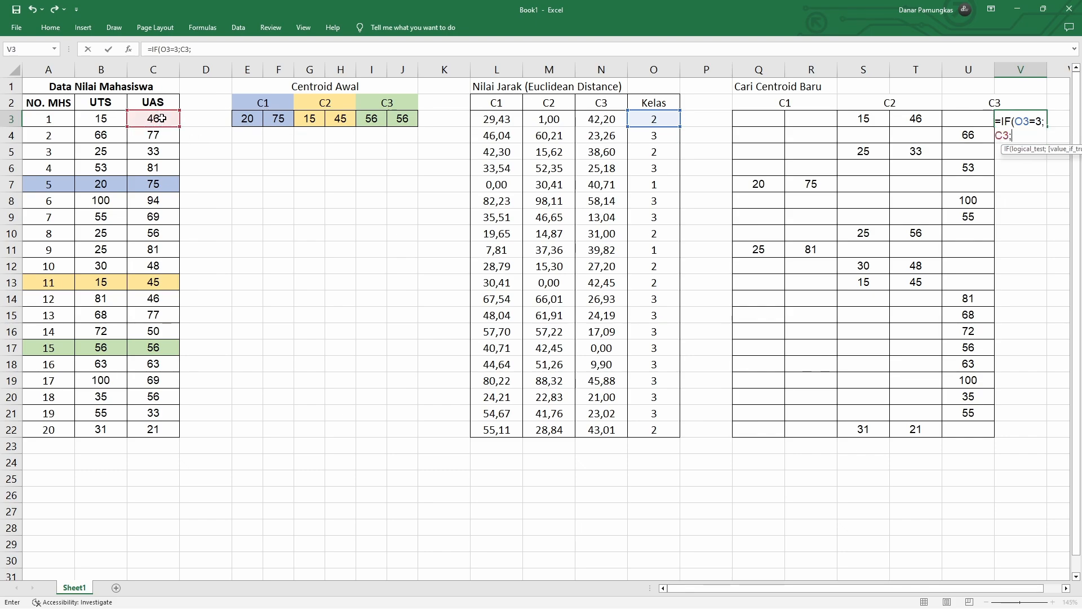
text(""))
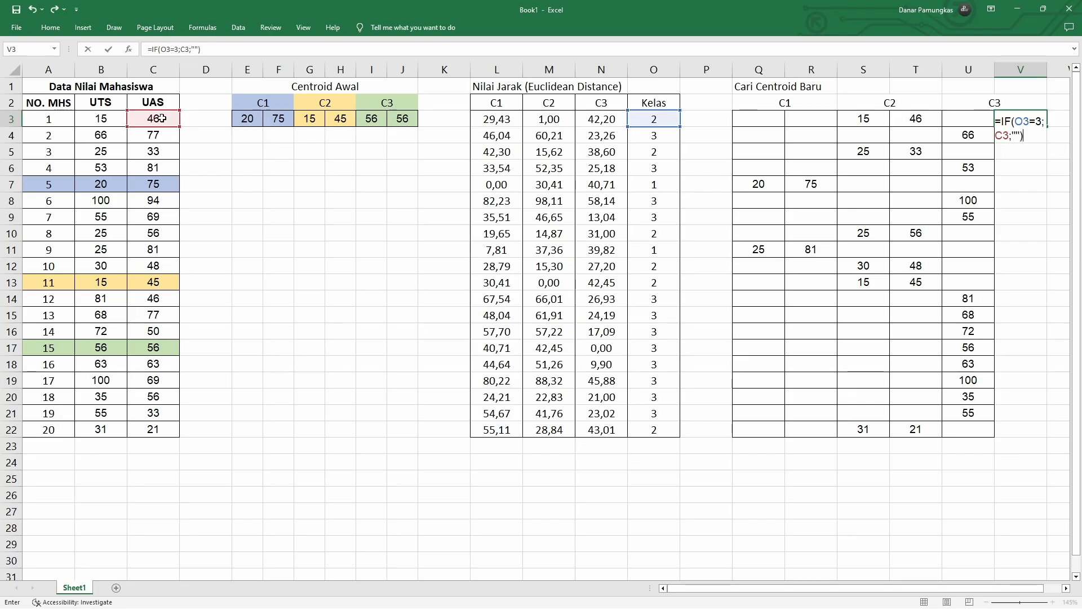
key(Return)
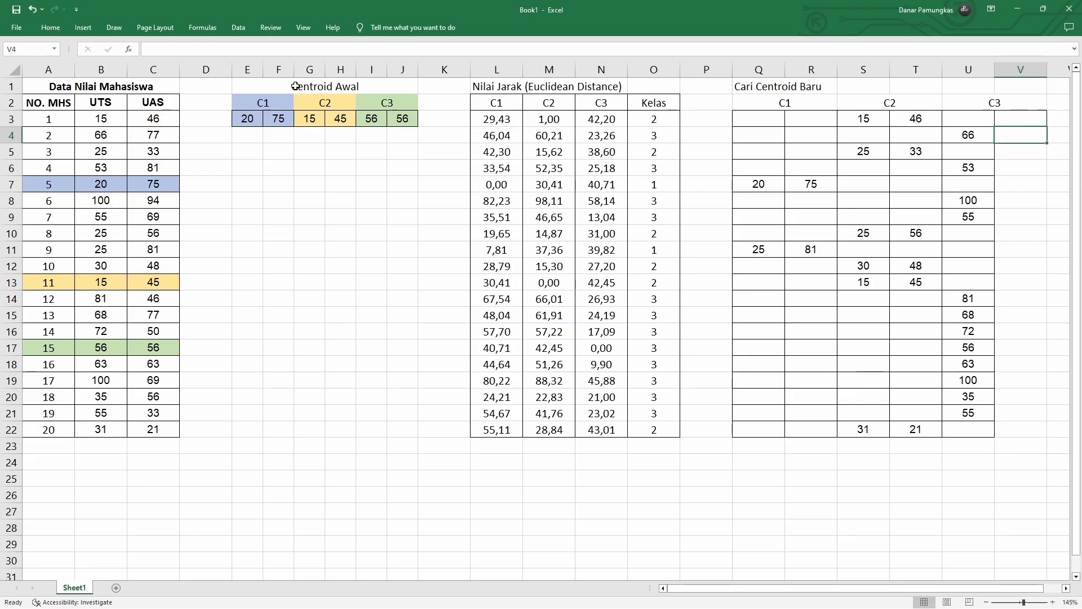
- Fill the V3 formula down through V22 to list the UAS scores of class 3
click(1030, 118)
double_click(1048, 128)
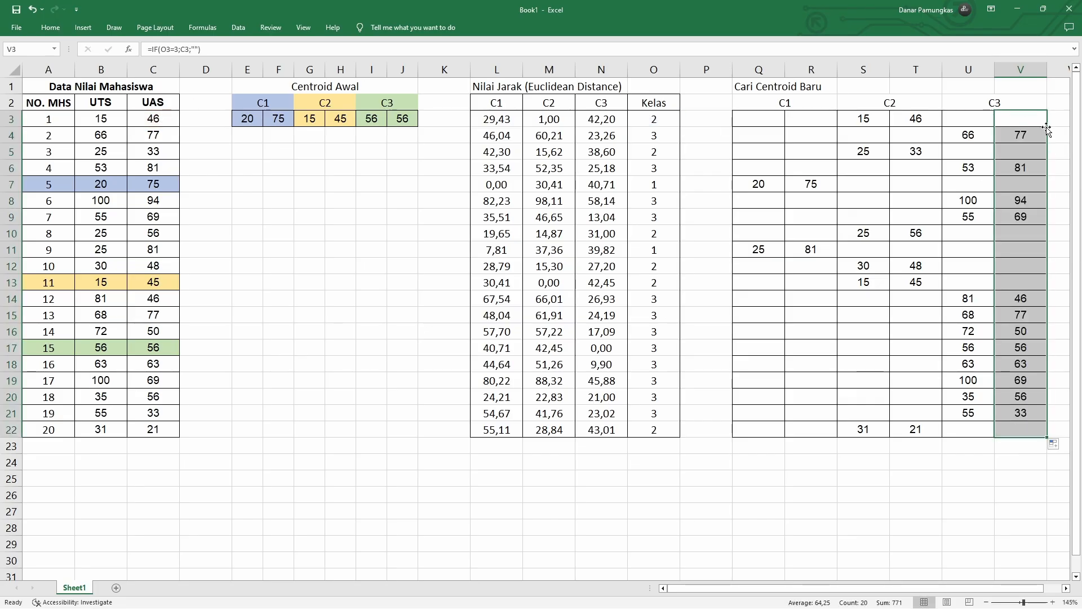
click(946, 462)
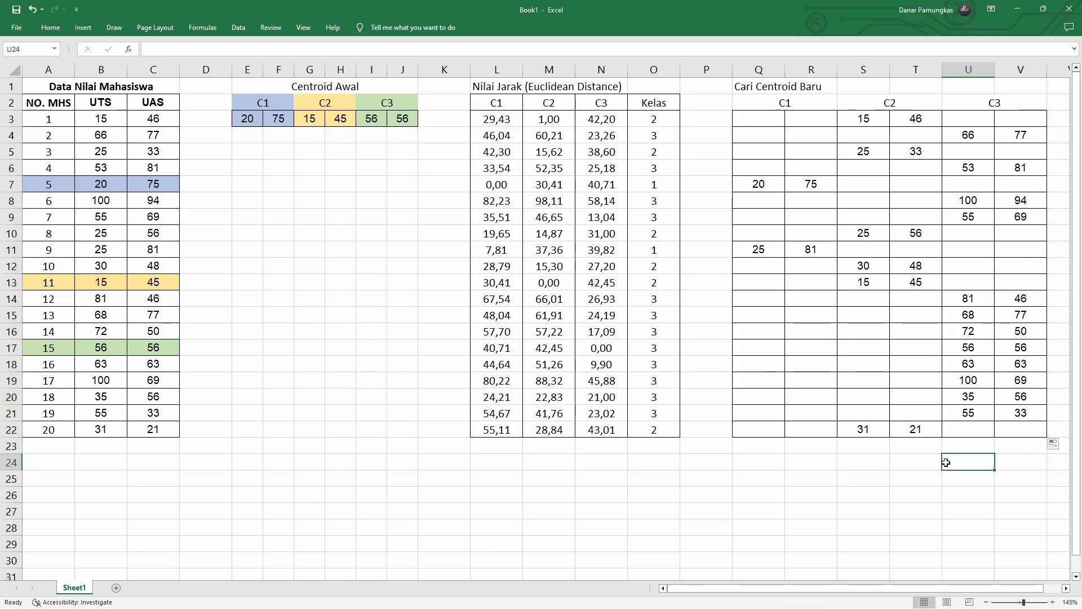
click(862, 457)
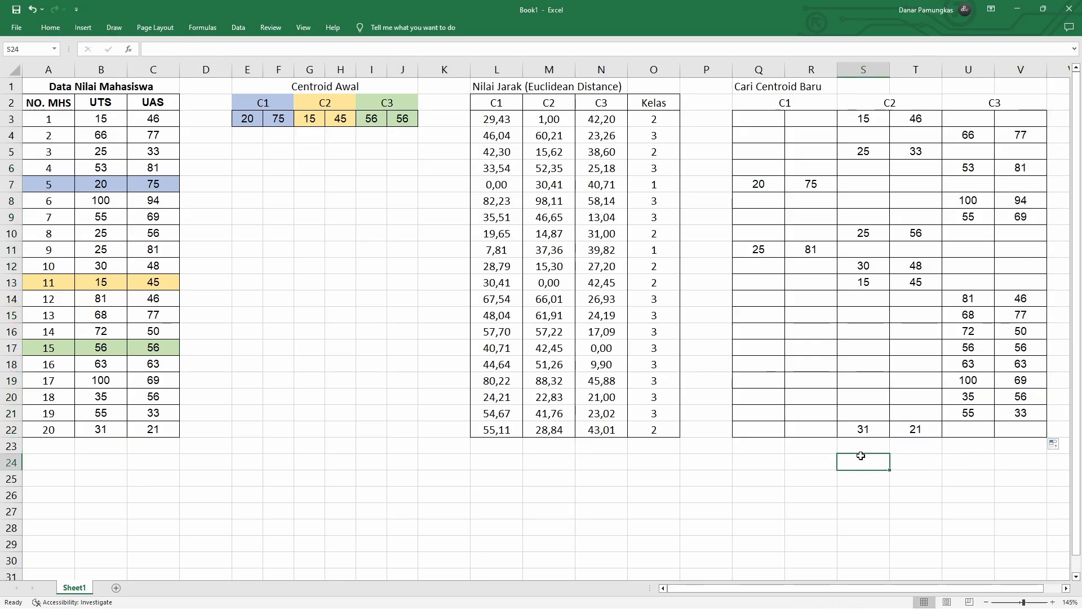
- Apply All Borders to the C1, C2 and C3 header cells in Q2:V2
drag(761, 103, 993, 104)
right_click(994, 103)
click(935, 85)
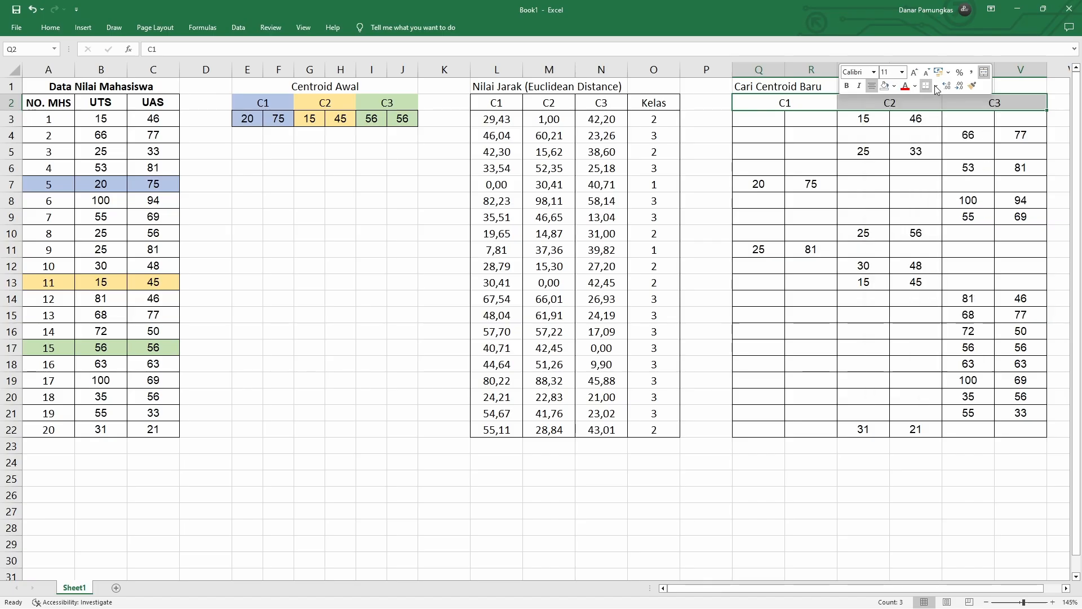
click(957, 184)
click(818, 119)
drag(784, 102, 998, 101)
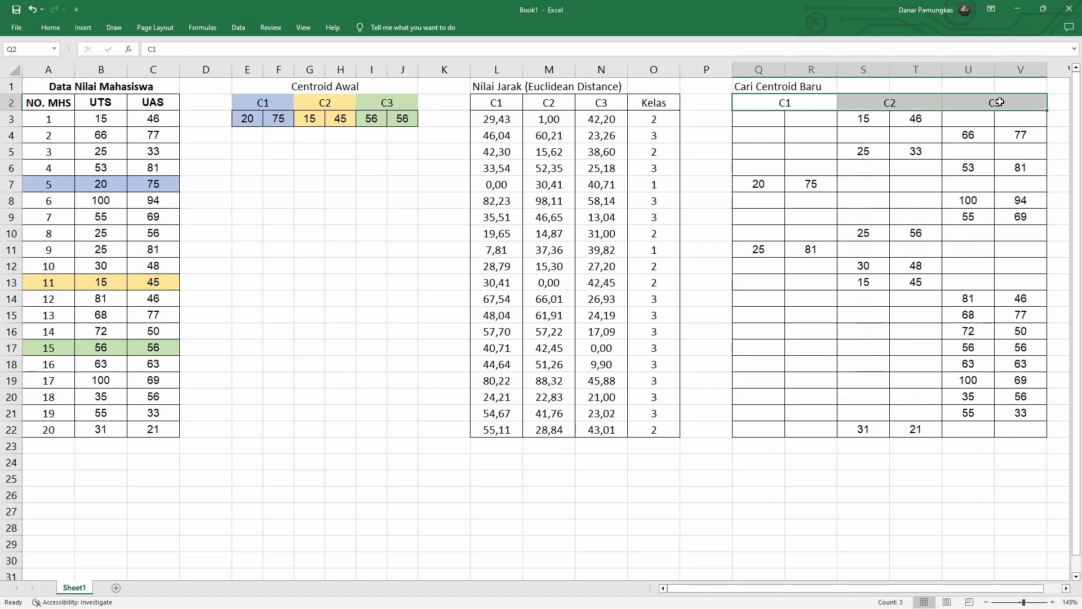
right_click(1009, 104)
click(952, 86)
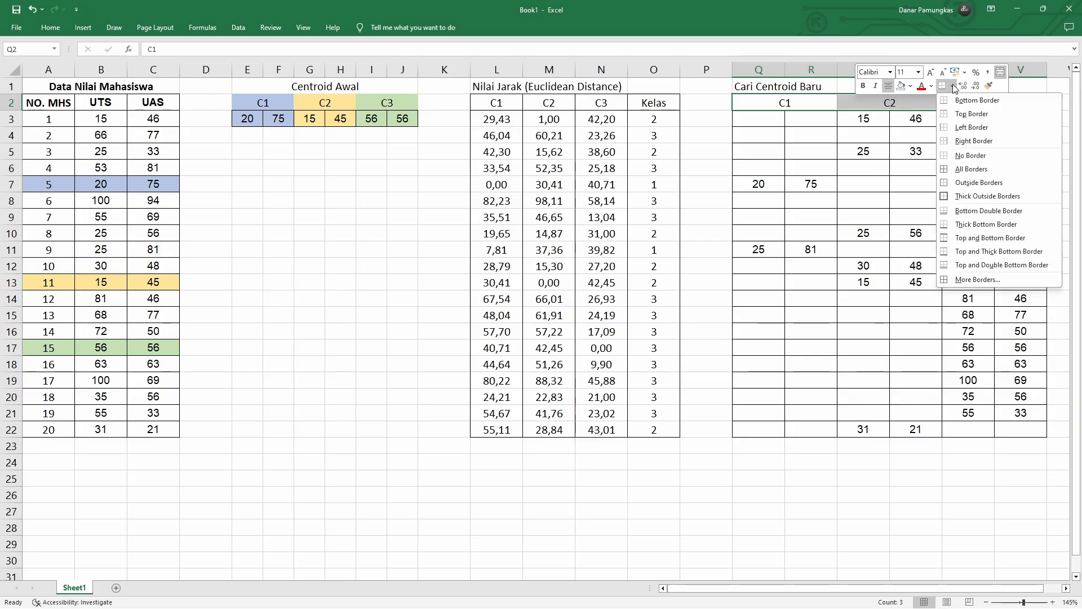
click(966, 170)
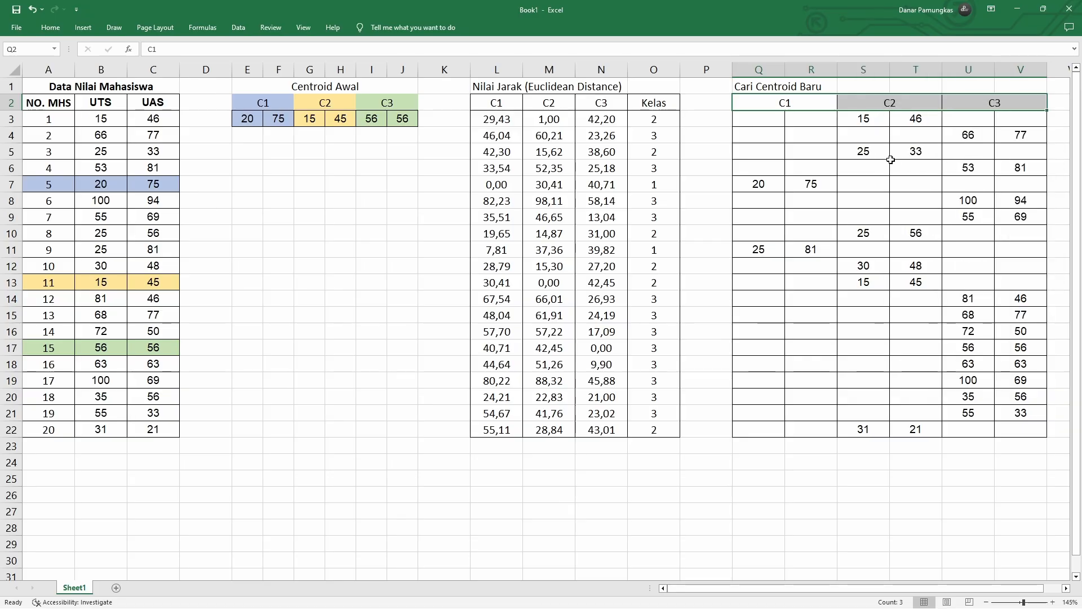
click(899, 167)
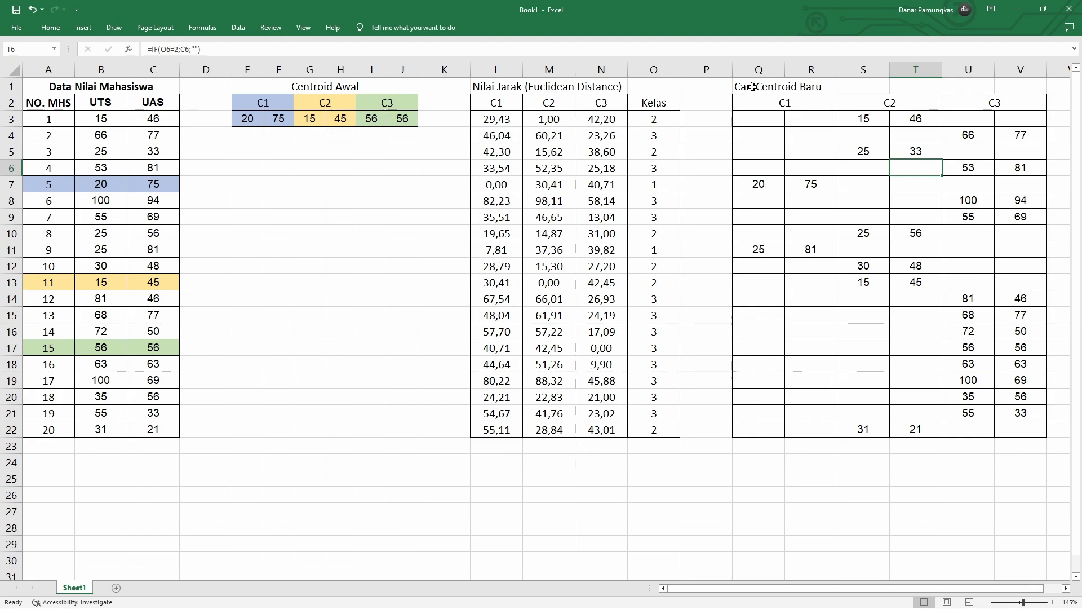
- Merge and center the title "Cari Centroid Baru" across Q1:V1
drag(753, 87, 998, 82)
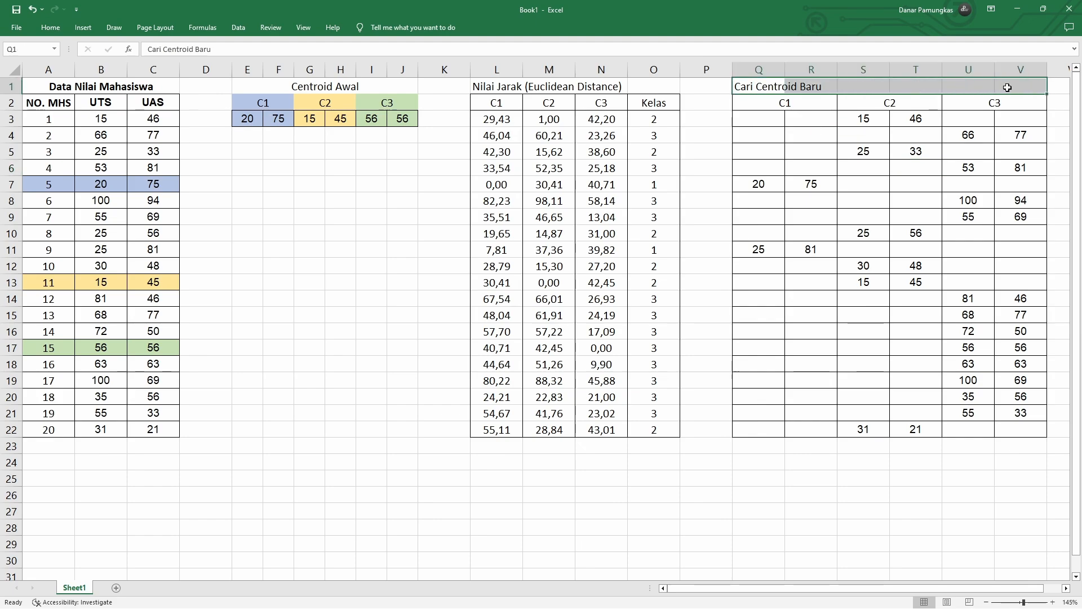
right_click(1003, 83)
click(998, 57)
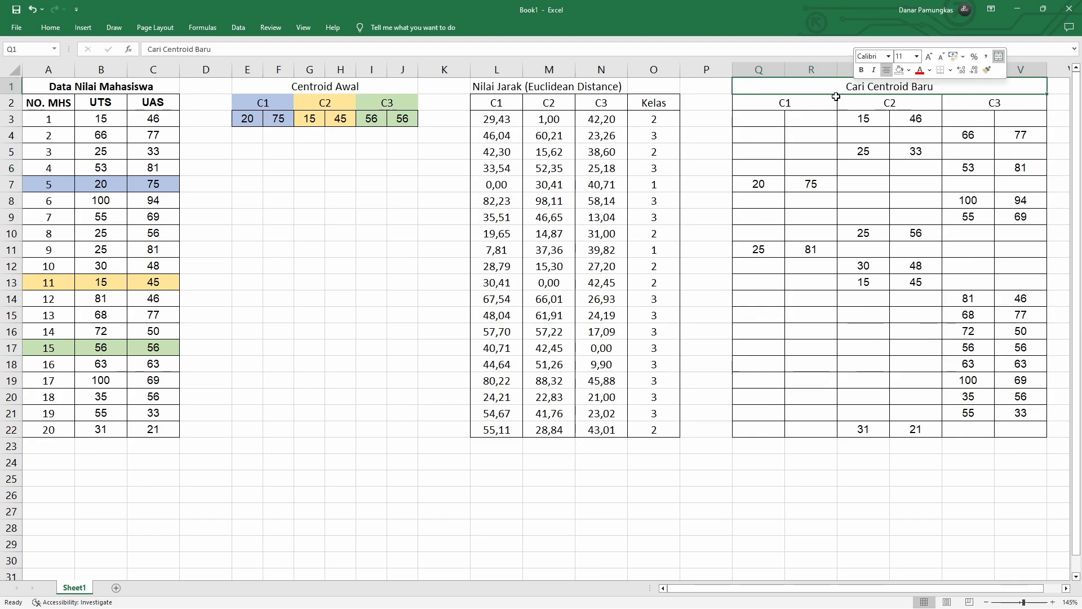
- Narrow columns Q through V to one equal width that still fits three-digit scores
drag(778, 70, 1015, 68)
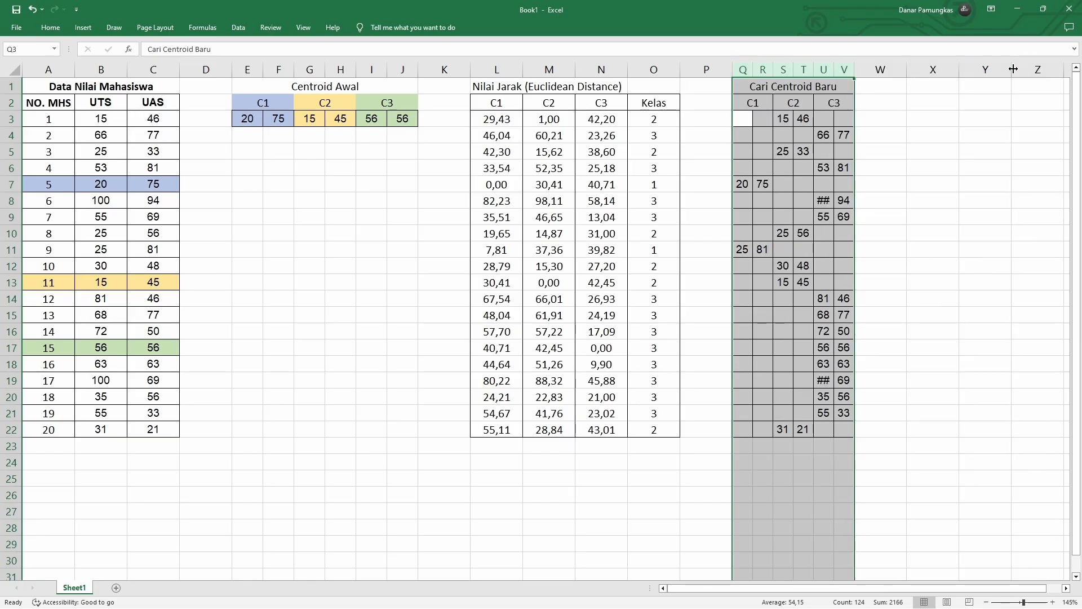
drag(854, 67, 872, 65)
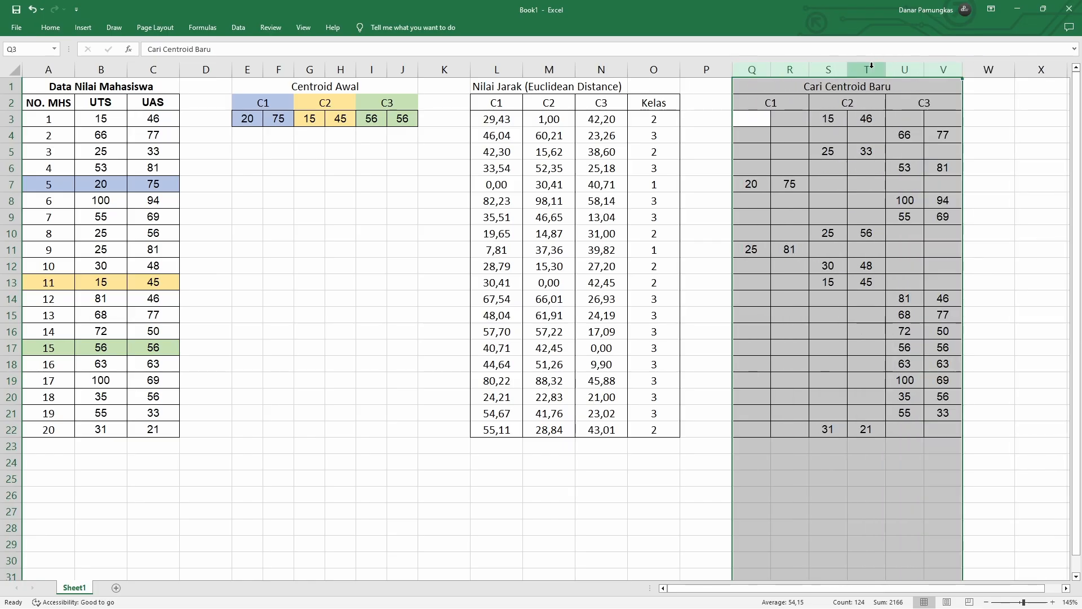
click(790, 431)
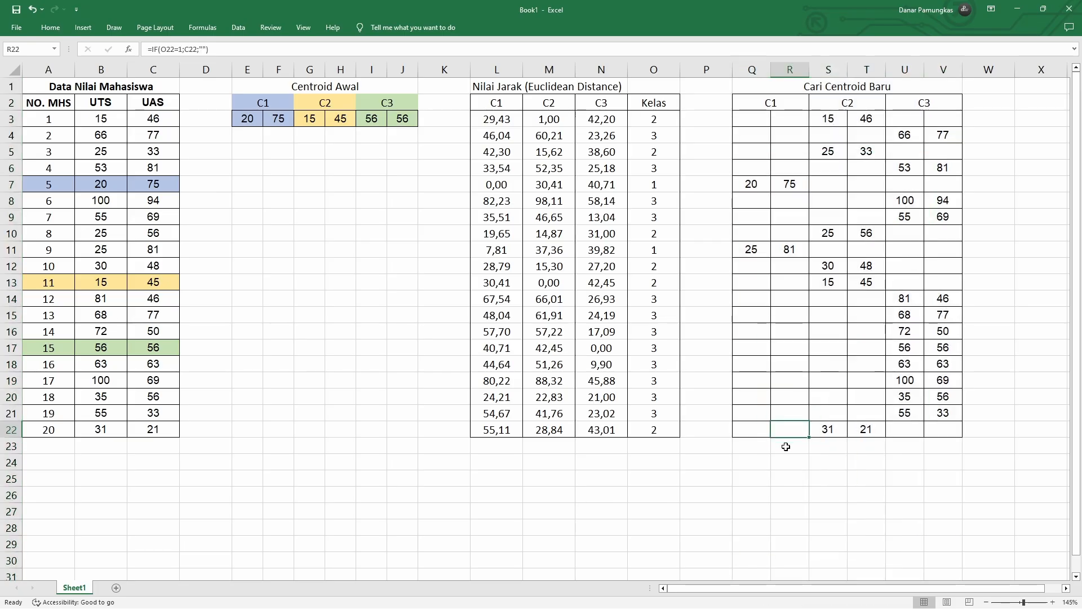
- Enter =AVERAGE(Q3:Q22) in Q23, directly below the first C1 column of the new centroid table
click(754, 446)
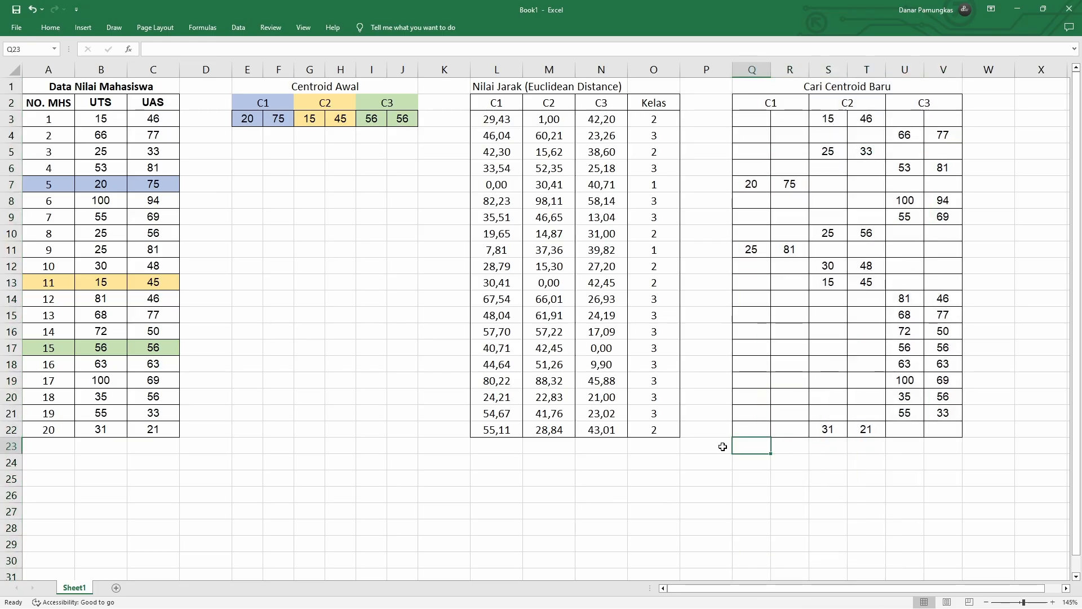
click(728, 445)
click(744, 447)
click(717, 445)
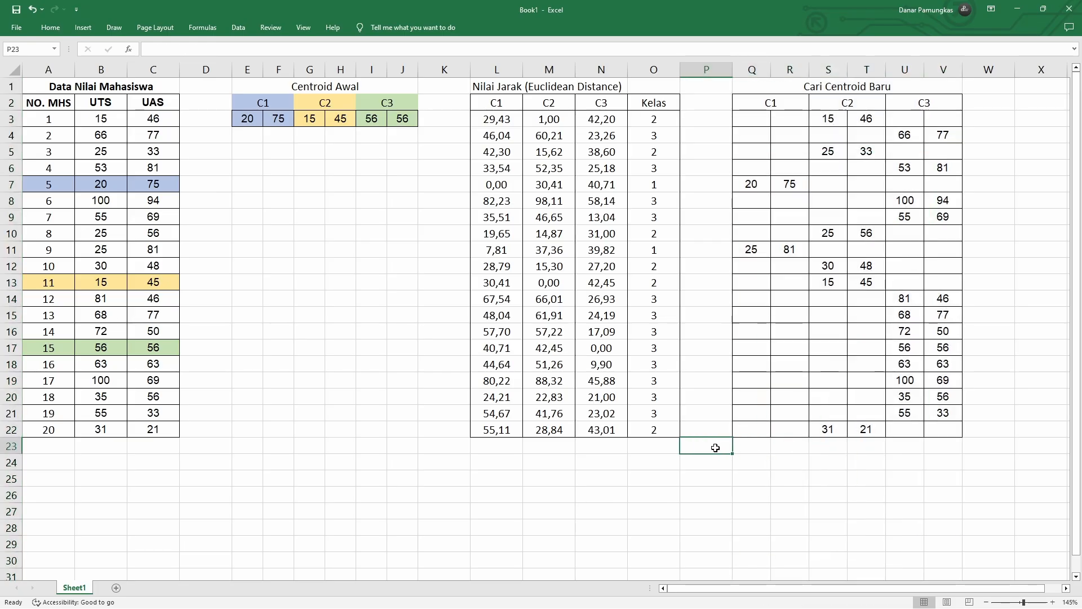
click(760, 445)
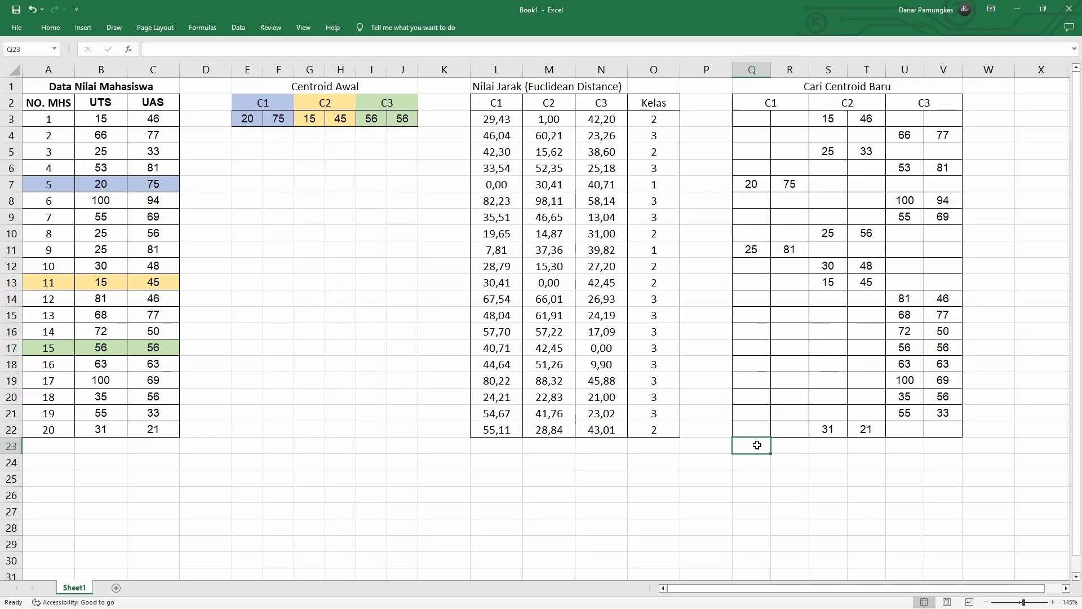
text(=s)
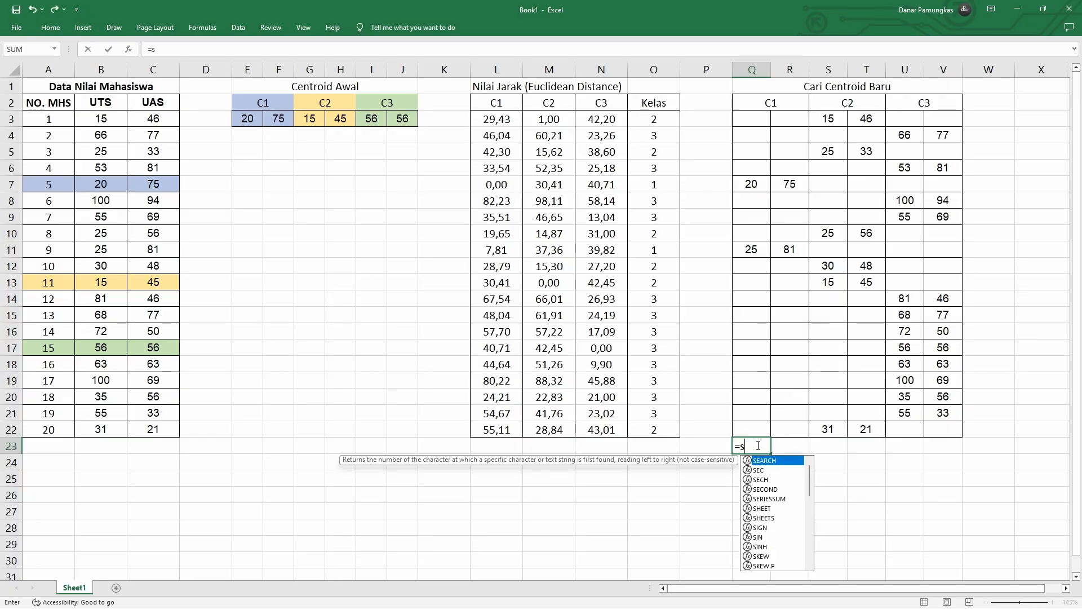
key(Escape)
text(e)
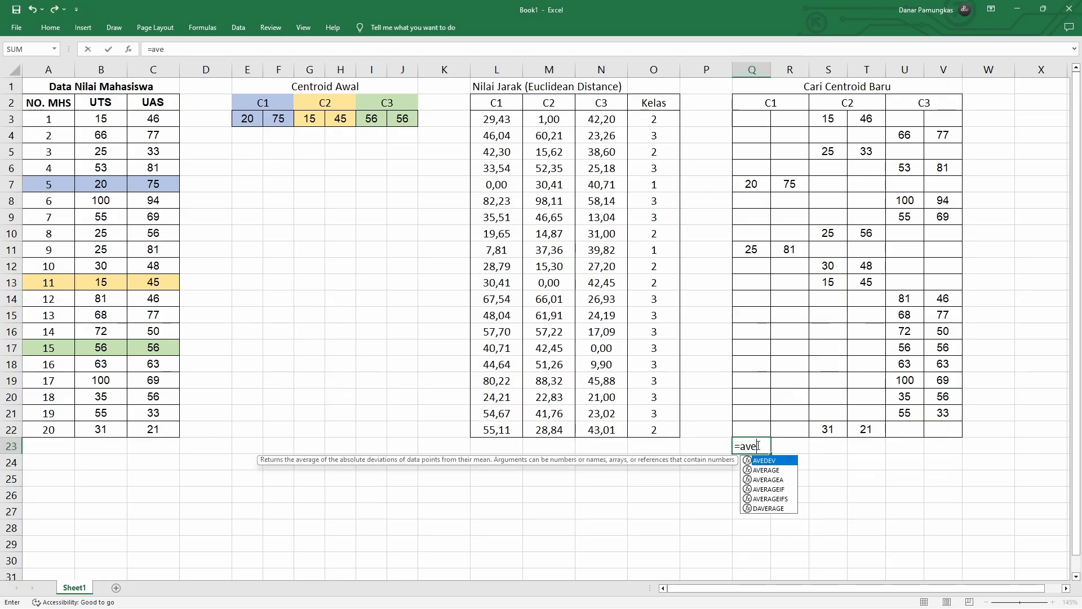
double_click(767, 469)
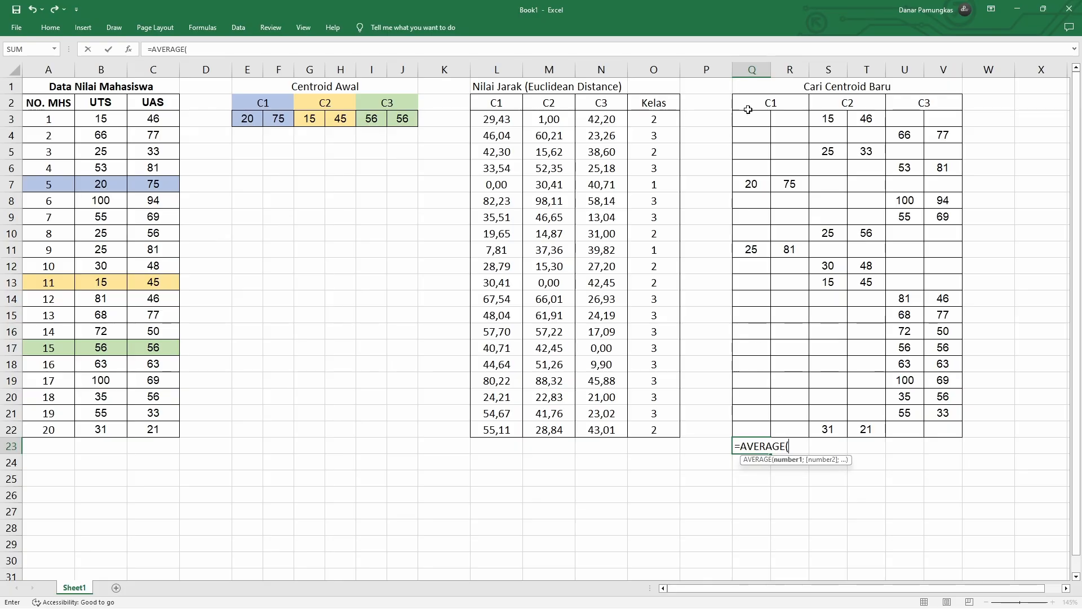
drag(751, 117, 761, 427)
key(Return)
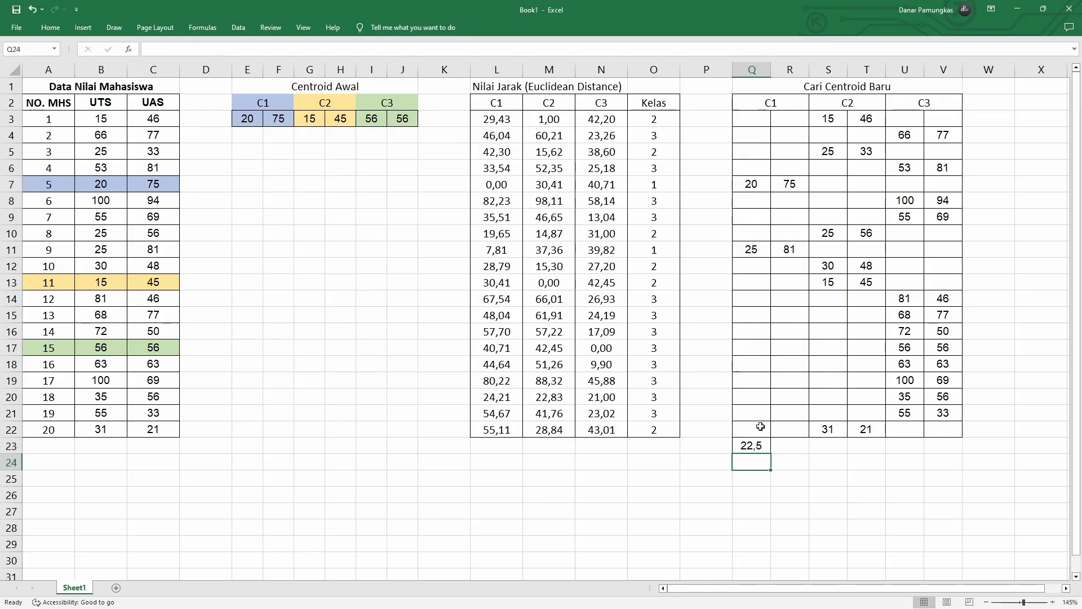
- Fill the Q23 average formula across to V23 to compute all the new centroid coordinates
click(754, 444)
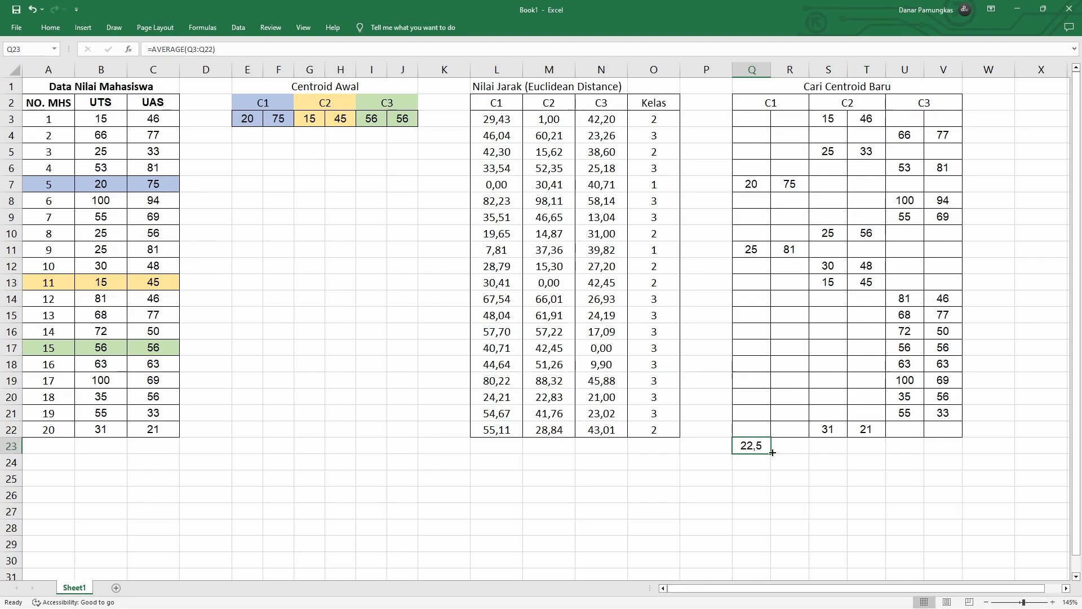
drag(772, 453, 948, 453)
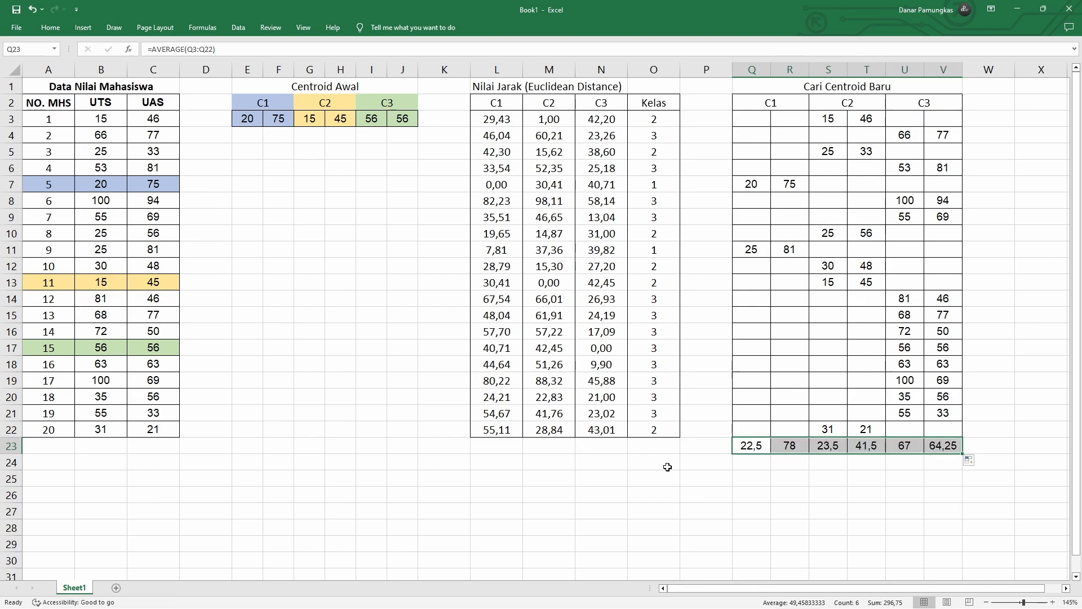
click(699, 447)
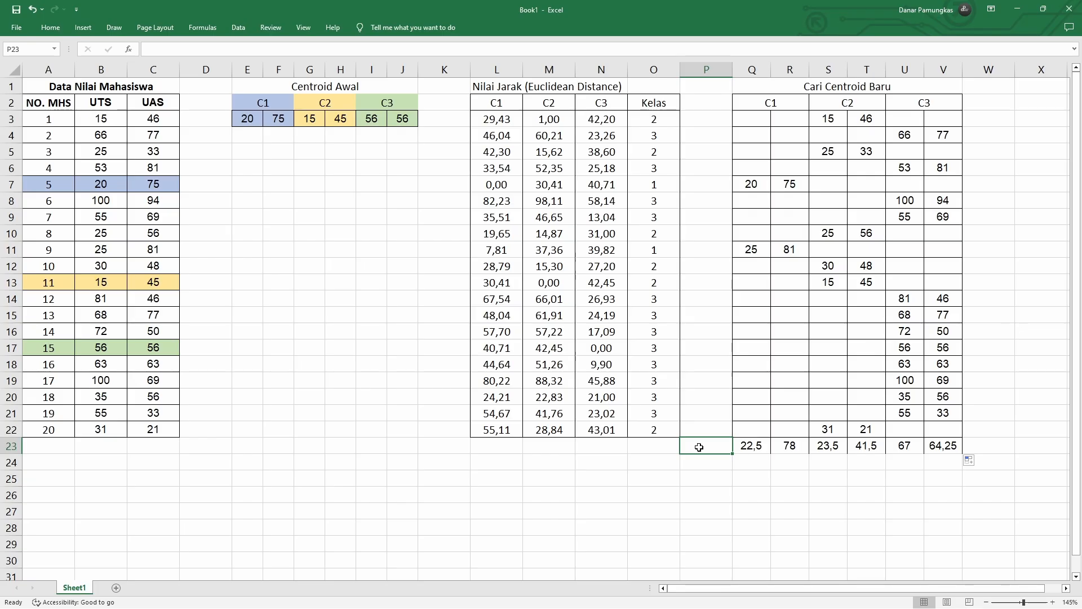
- Label the averages row with "Rata2" in P23 and "Centroid Baru" in W23
text(Rata)
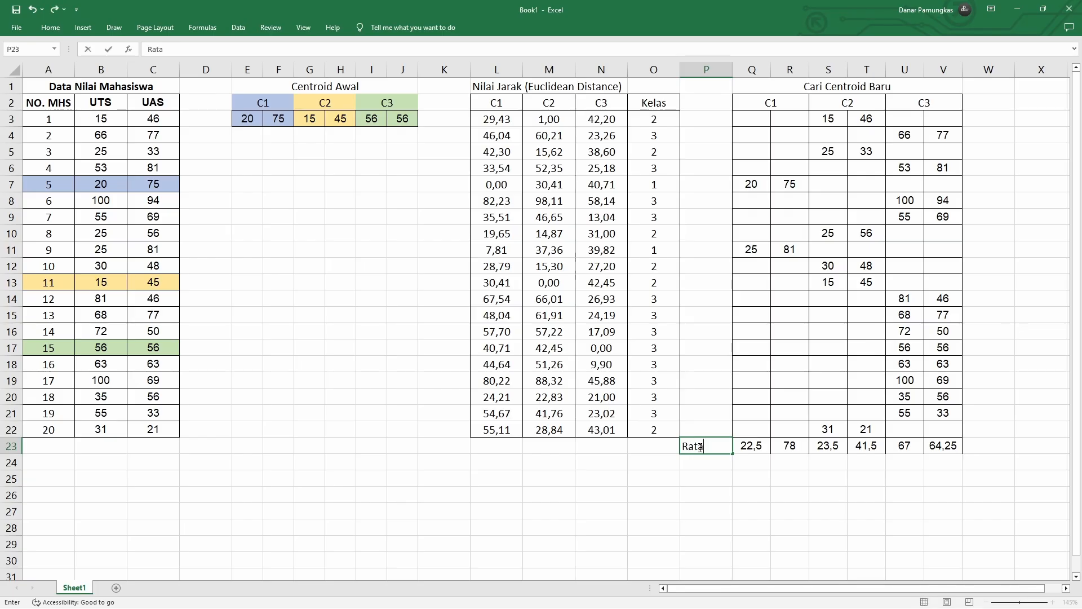
text(2)
key(Right)
key(Right)
key(Right)
key(Right)
key(Right)
key(Right)
key(Right)
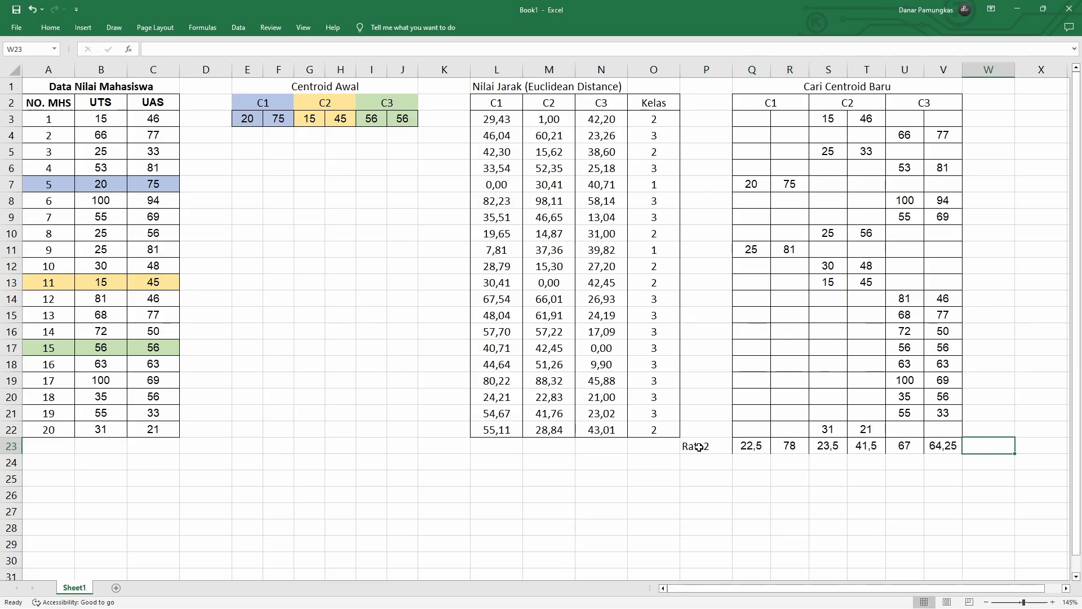
text(Centr)
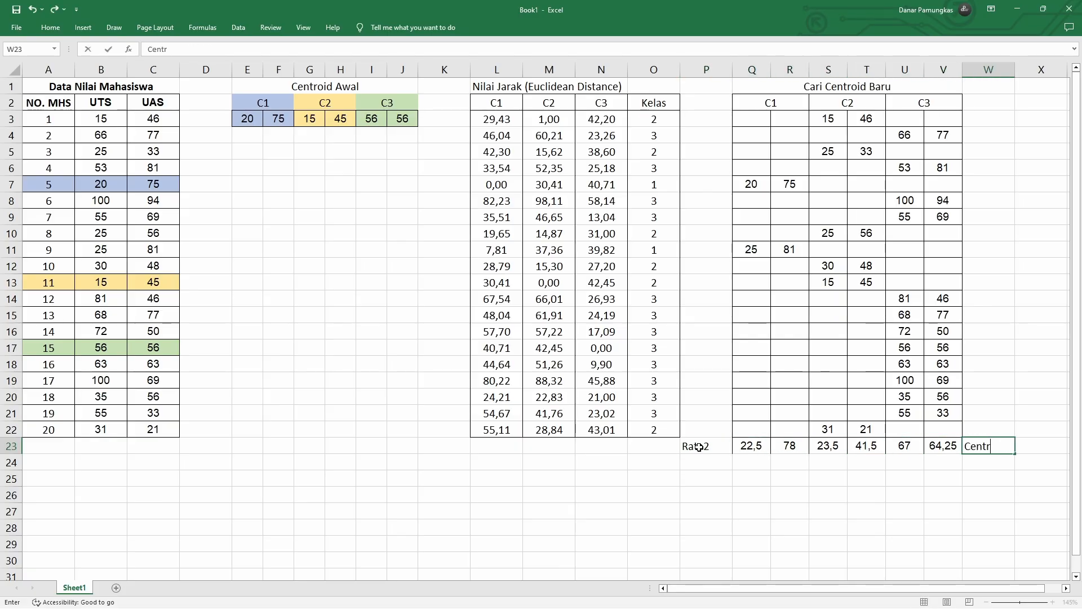
text(oid Baru)
key(Return)
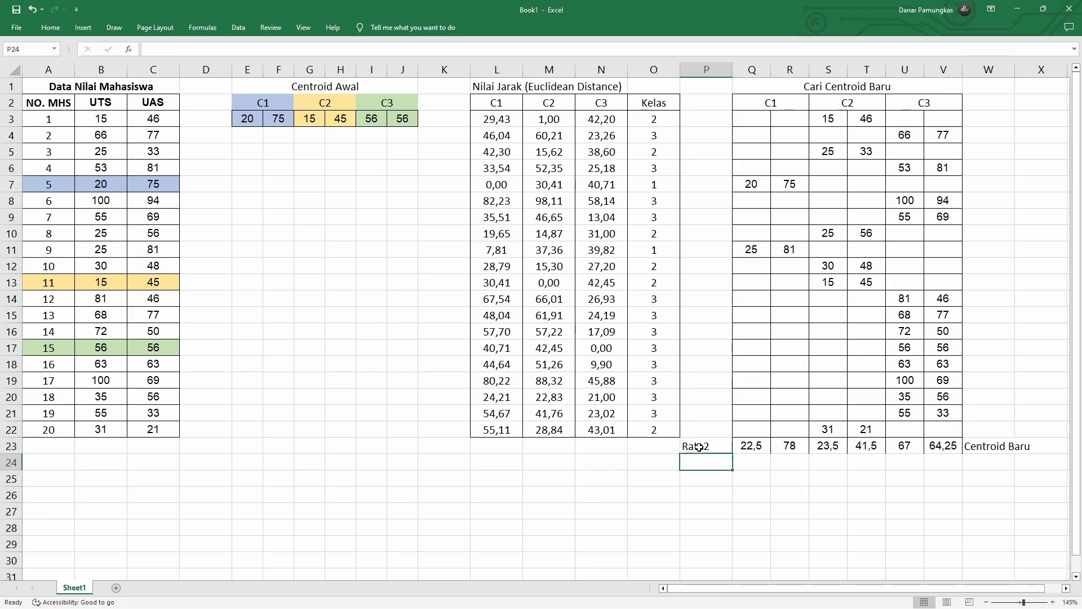
- Fill the new centroid averages in Q23:V23 with the standard orange colour
drag(757, 446, 940, 447)
right_click(939, 449)
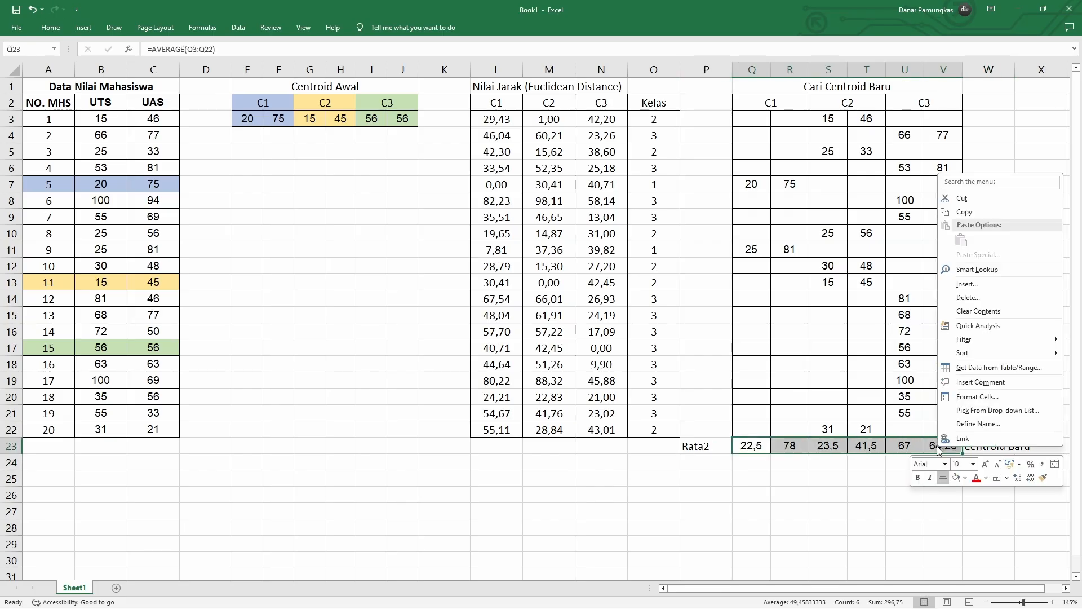
click(965, 479)
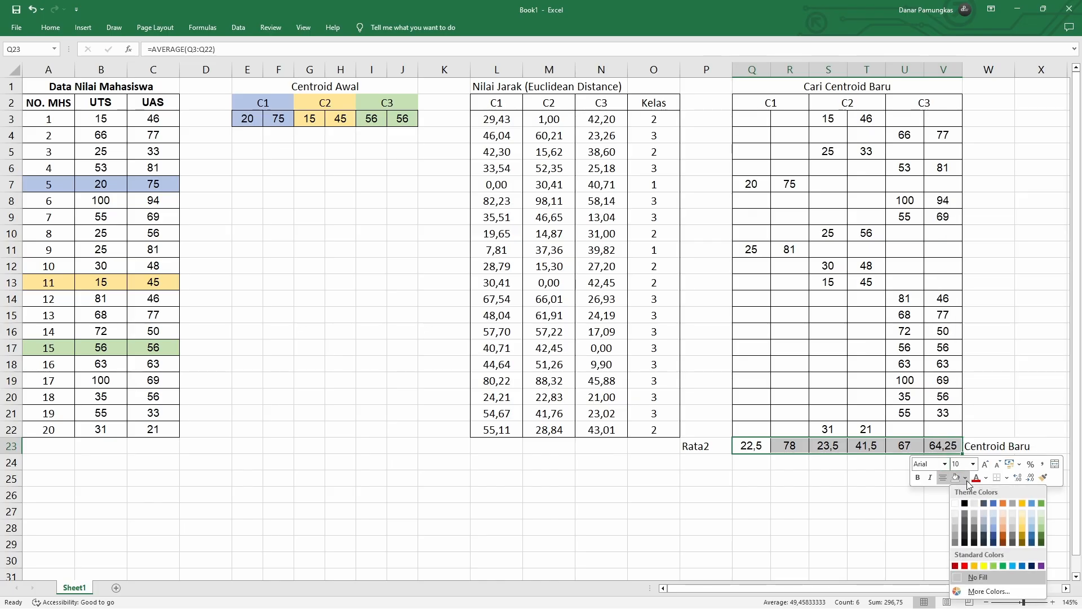
click(975, 566)
click(839, 489)
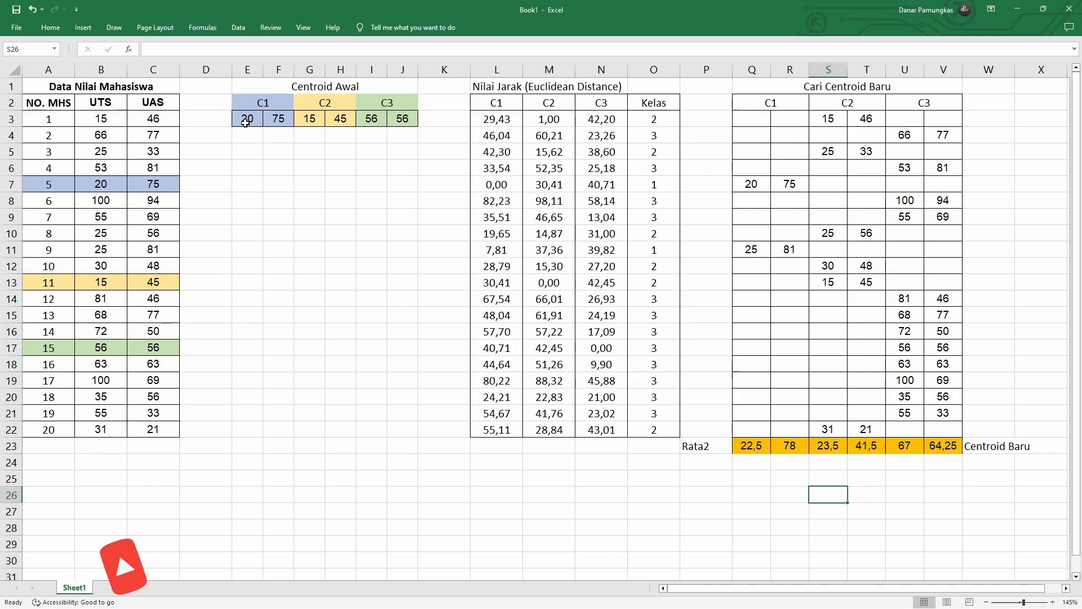
drag(246, 120, 390, 119)
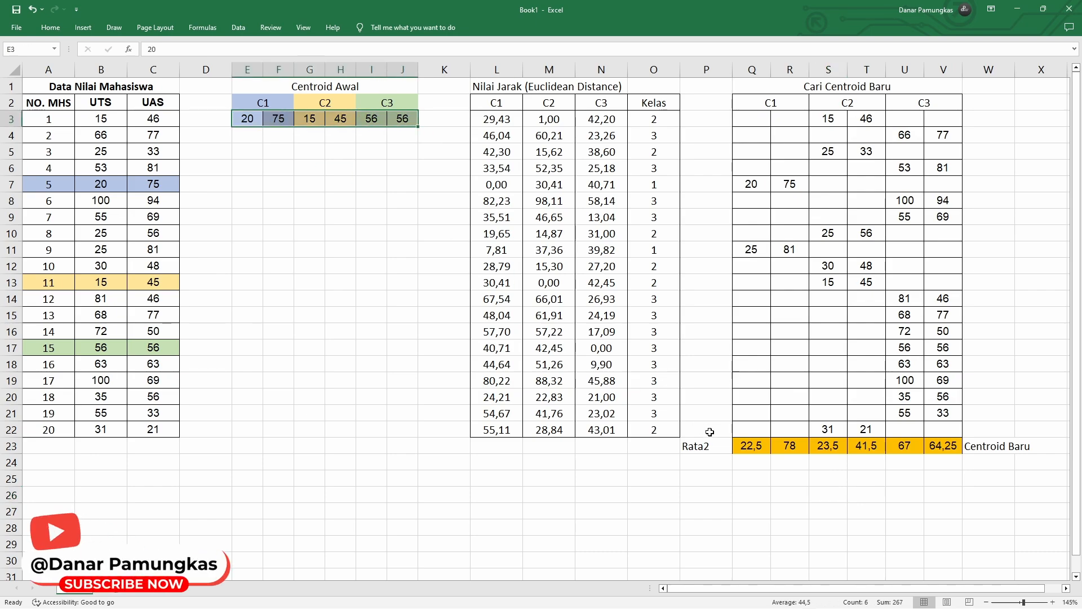
click(742, 478)
drag(751, 447, 939, 447)
click(879, 506)
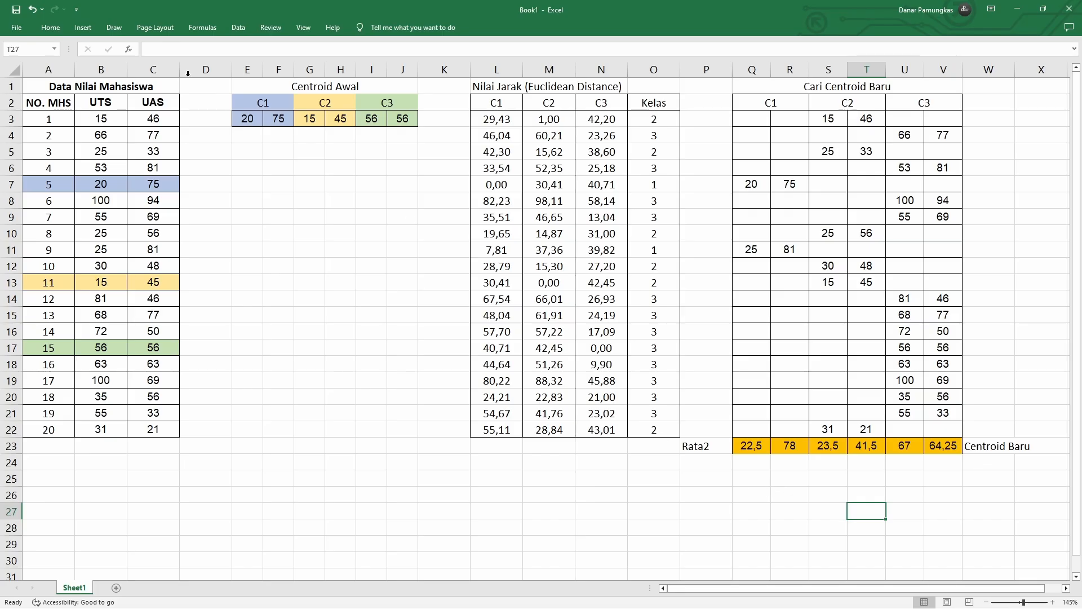
- Insert a blank row above row 1 and enter the heading "Iterasi 1" in A1
click(13, 87)
right_click(14, 89)
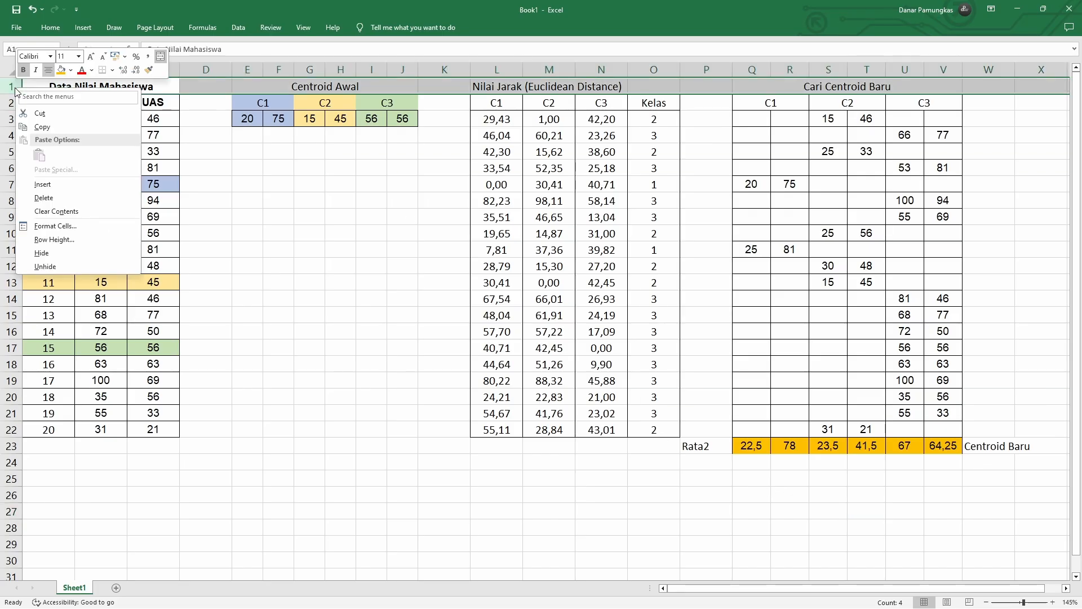
click(48, 184)
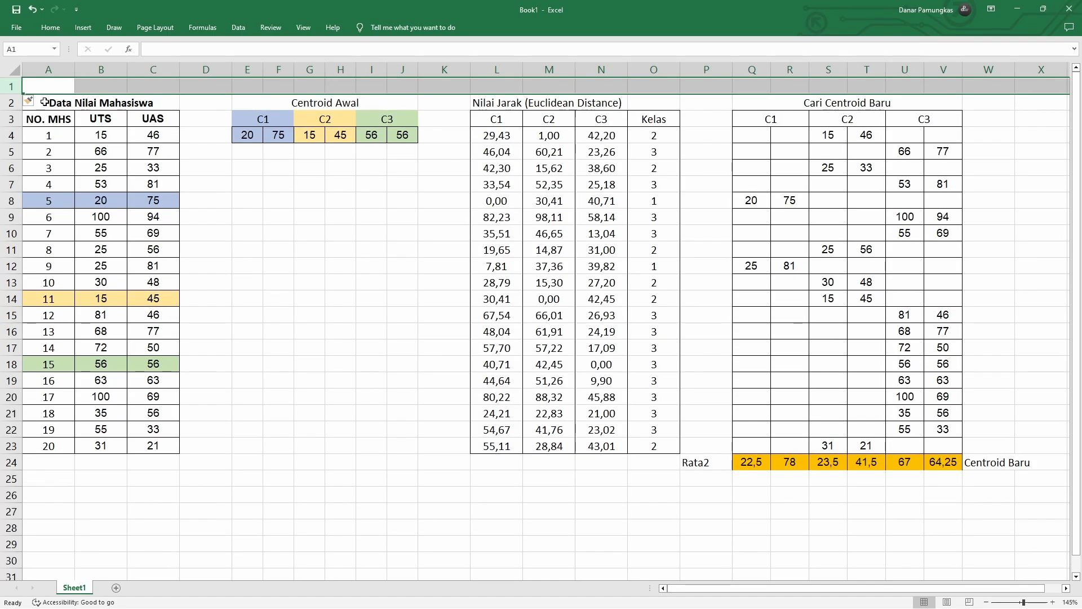
click(45, 85)
text(Iterasi)
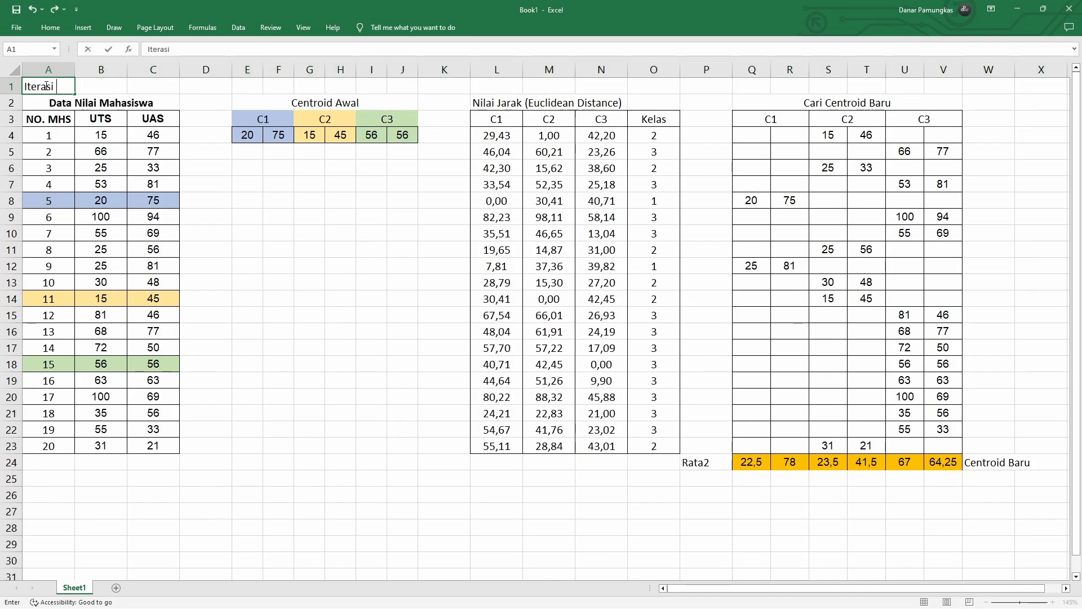
text( 1)
click(213, 251)
drag(45, 91, 849, 465)
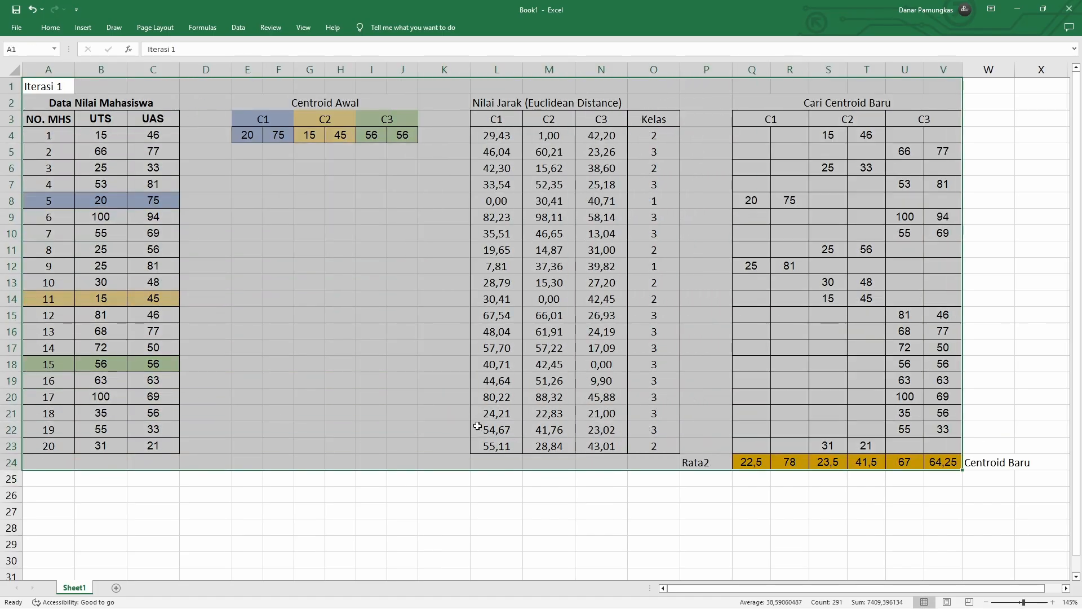
click(378, 311)
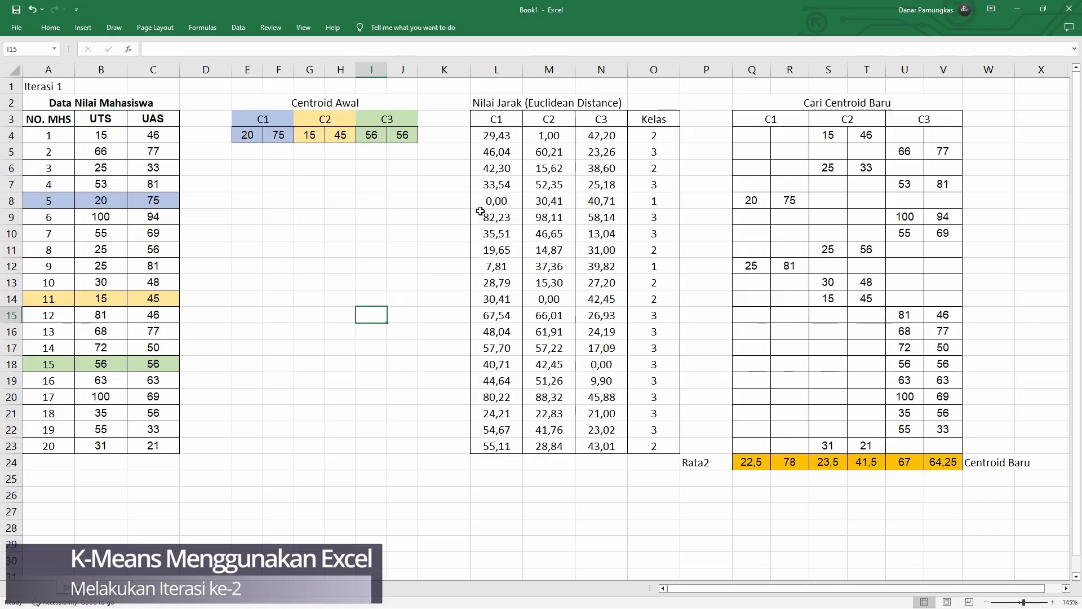
drag(508, 135, 657, 445)
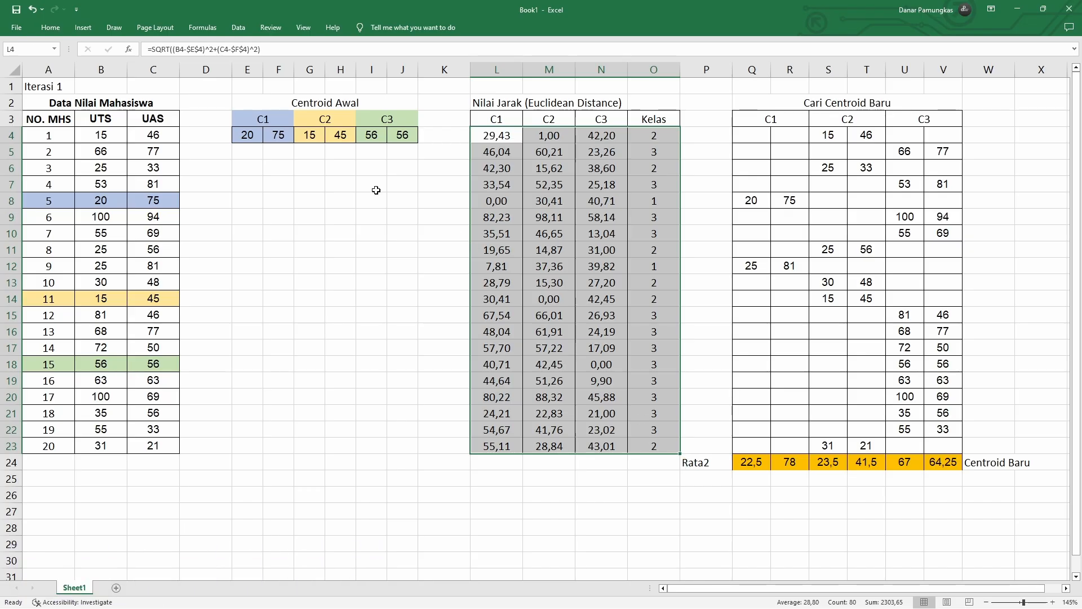
drag(255, 120, 394, 139)
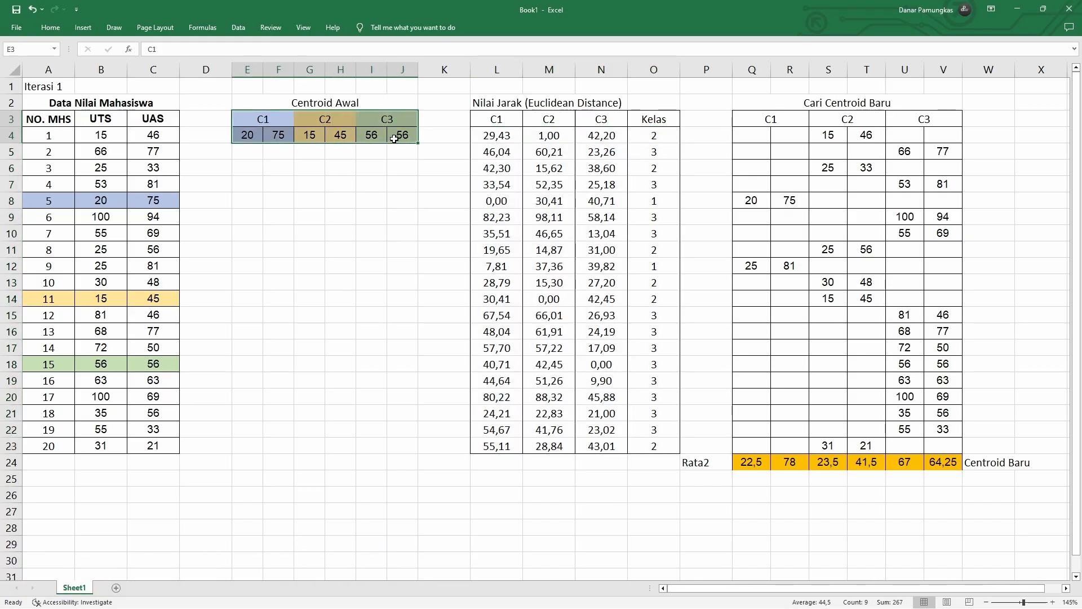
drag(507, 117, 646, 447)
click(642, 138)
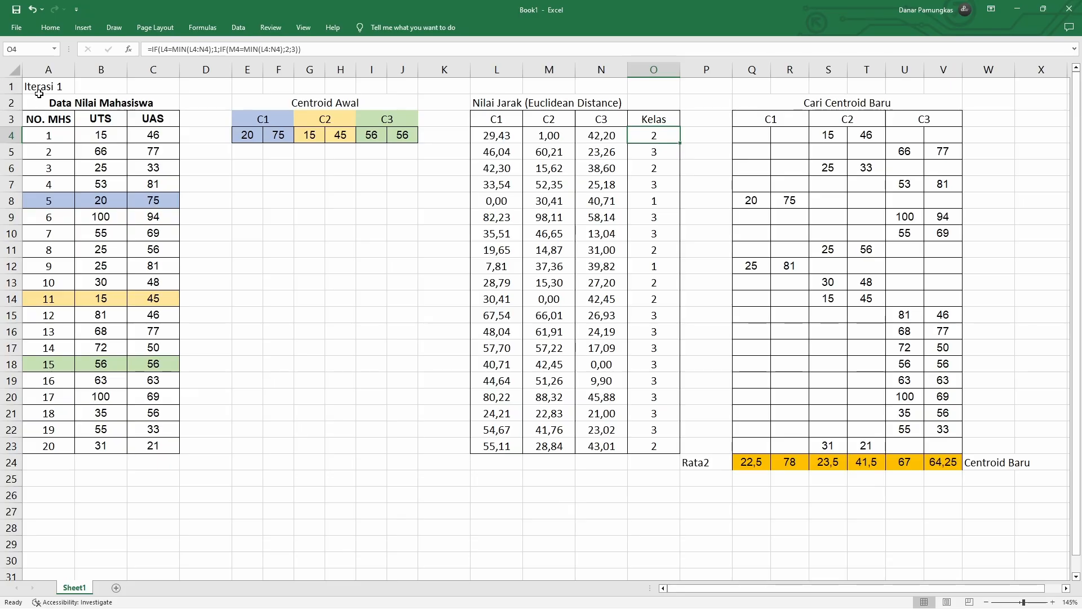
- Copy the whole first iteration block A1:W24 and paste it starting at A26
drag(42, 91, 852, 466)
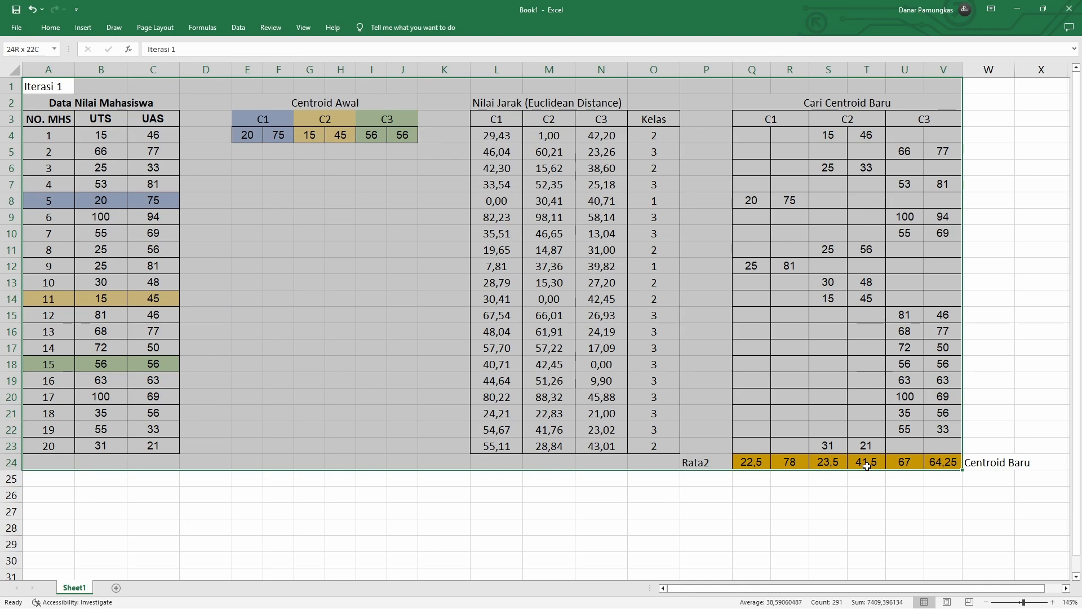
drag(938, 460, 978, 461)
key(ctrl+c)
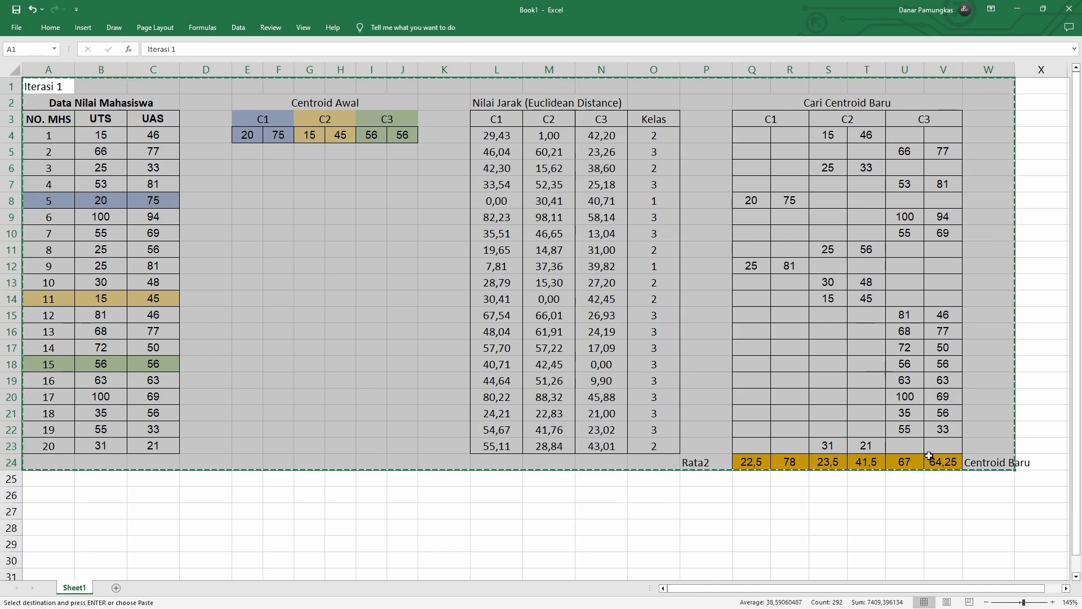
click(44, 494)
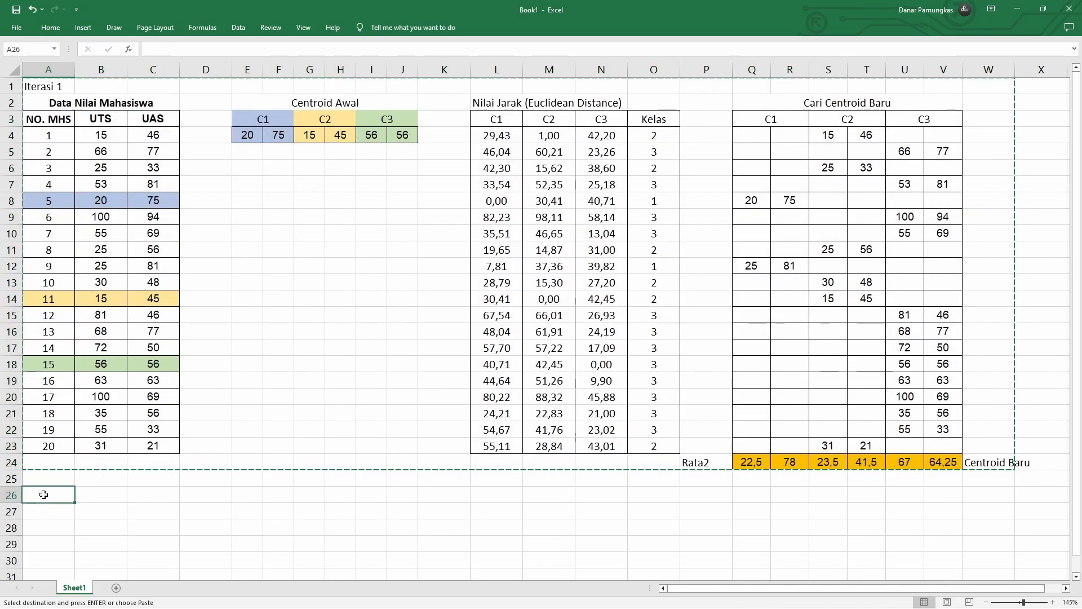
key(ctrl+v)
- Change the heading of the pasted block in A26 to "Iterasi 2"
click(43, 495)
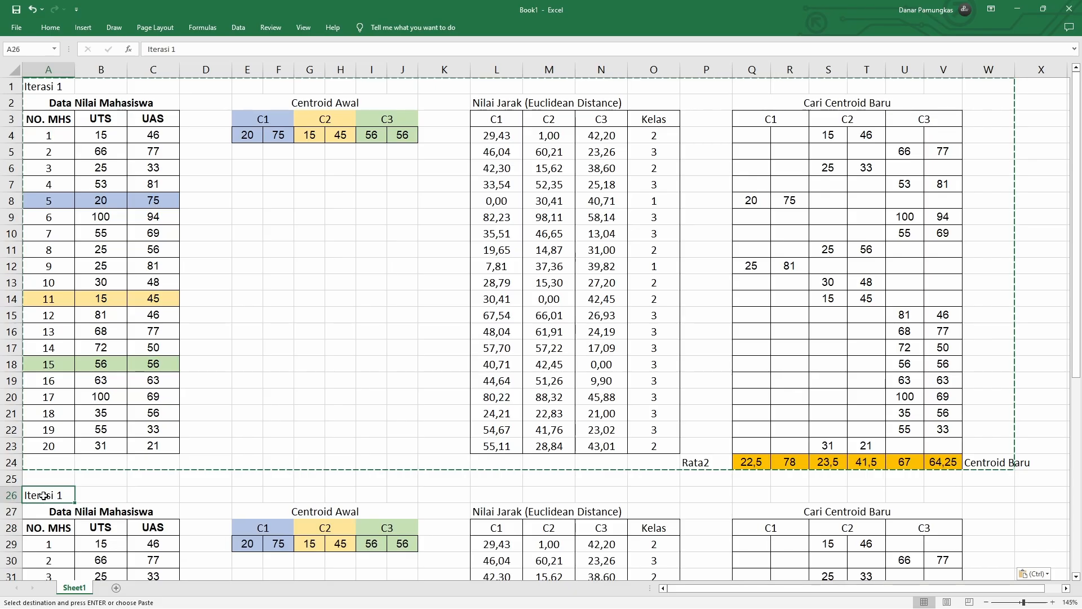
double_click(64, 494)
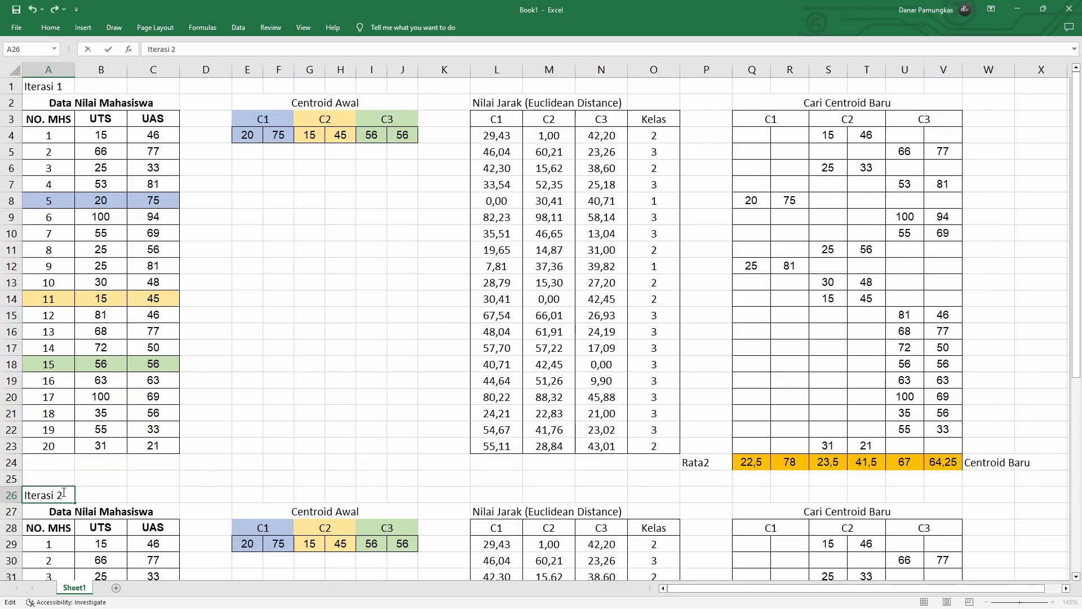
text(2)
click(265, 370)
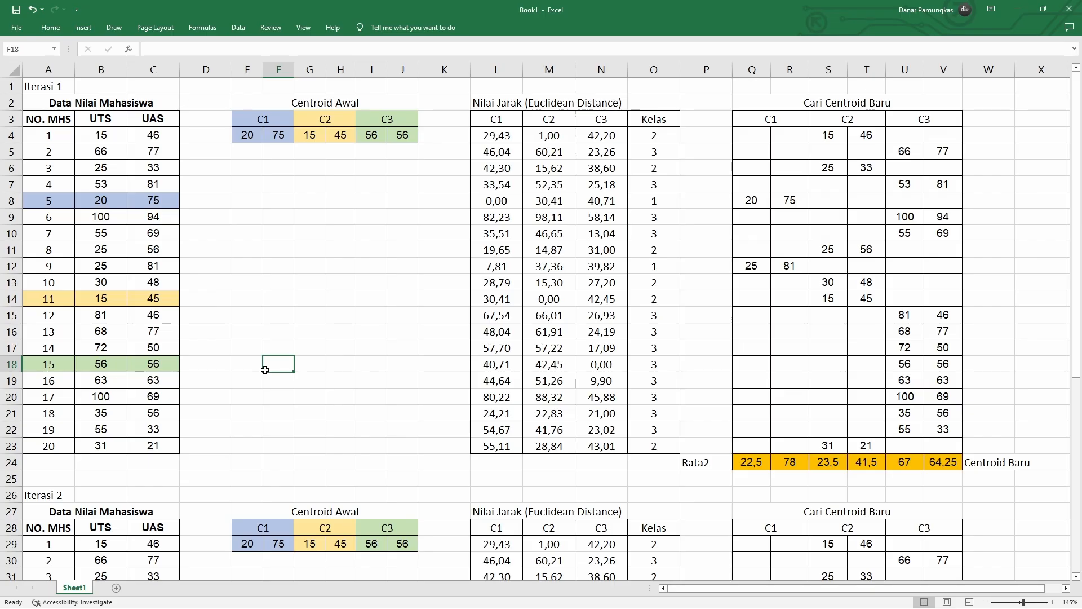
- Remove the fill colour from the student data A29:C43 in the Iterasi 2 block
scroll(273, 364, down, 2)
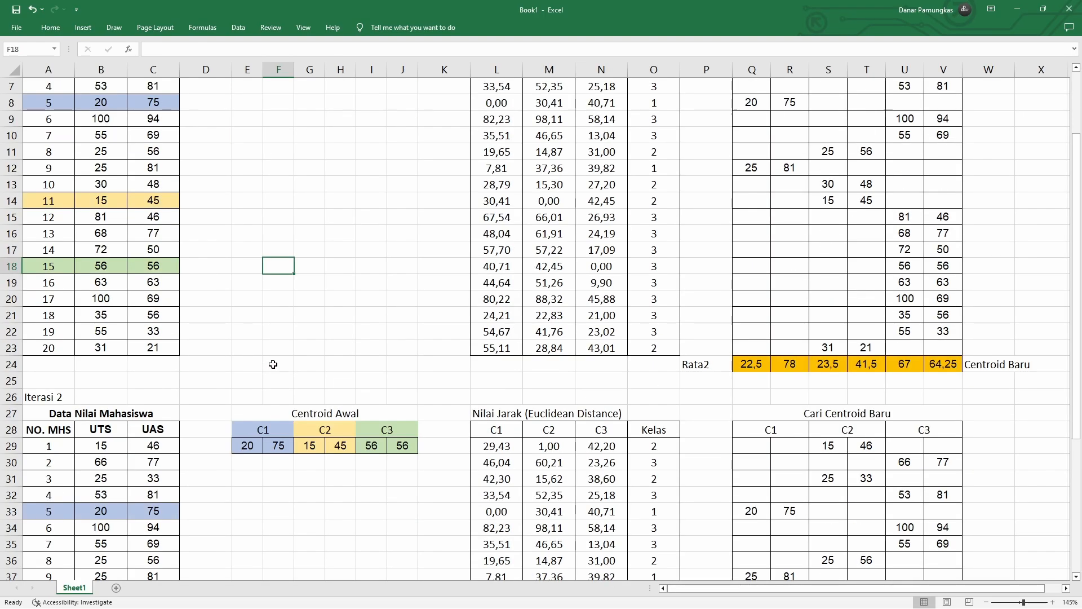
scroll(264, 355, down, 3)
drag(42, 299, 148, 532)
right_click(146, 535)
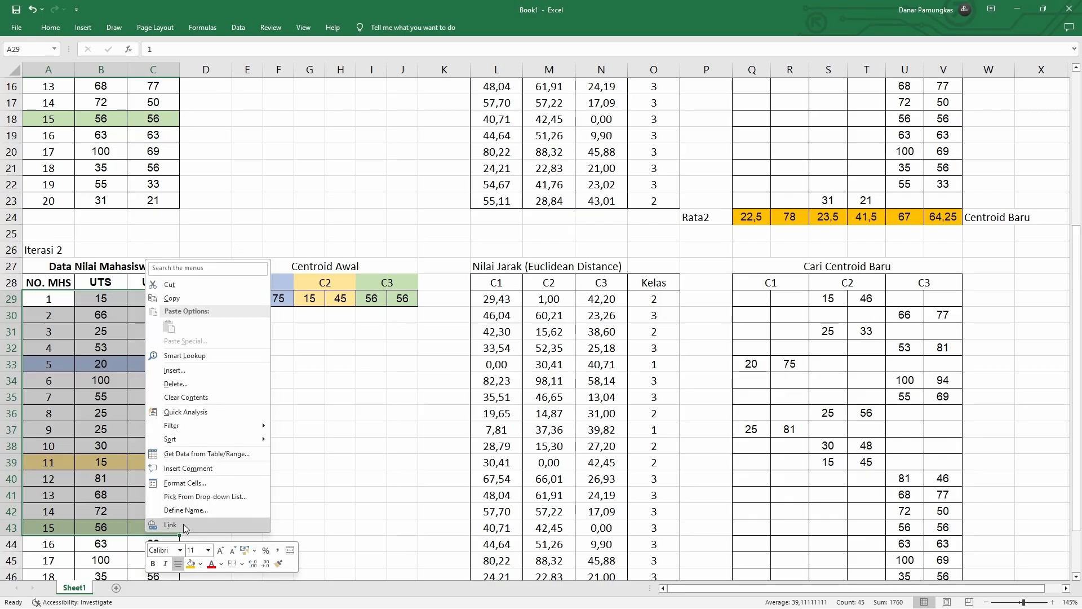
click(200, 564)
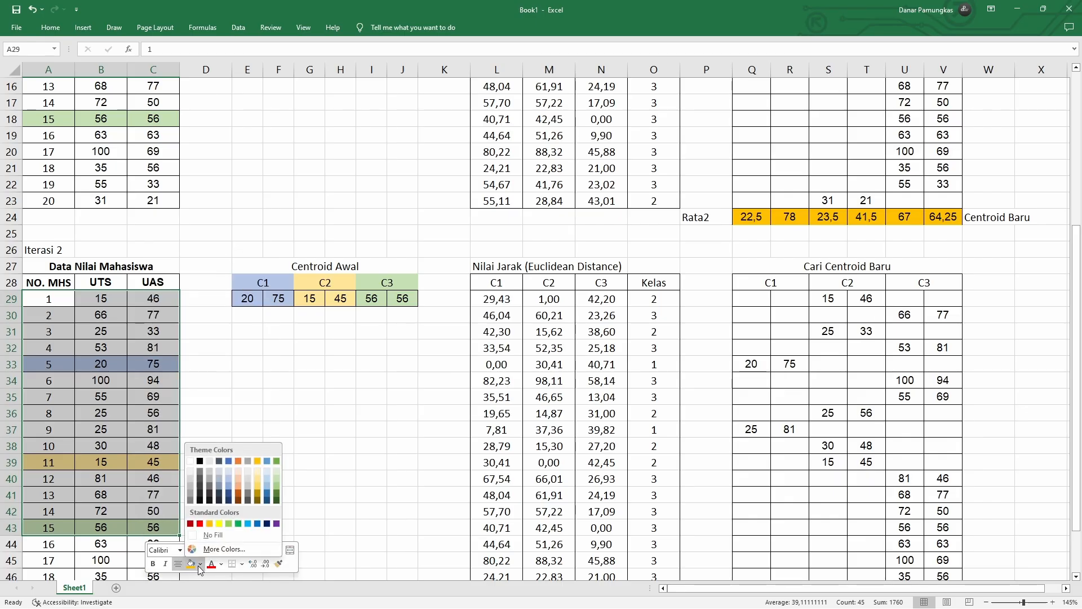
click(216, 512)
click(278, 396)
- Remove the fill colour from the centroid table E28:J29 in the Iterasi 2 block
drag(246, 279, 397, 299)
right_click(397, 299)
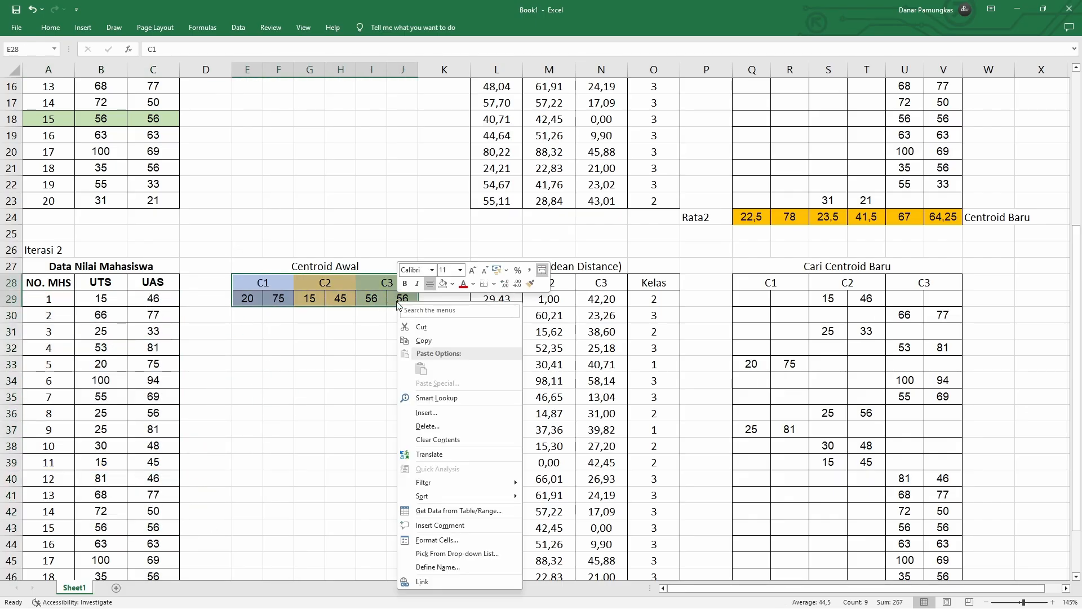
click(452, 284)
click(472, 384)
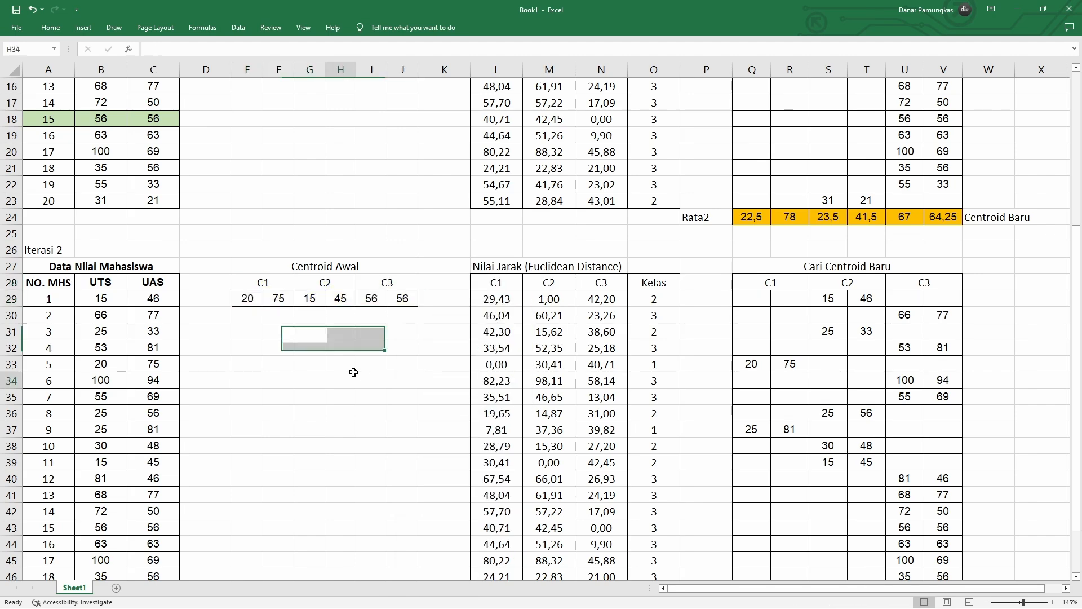
click(352, 371)
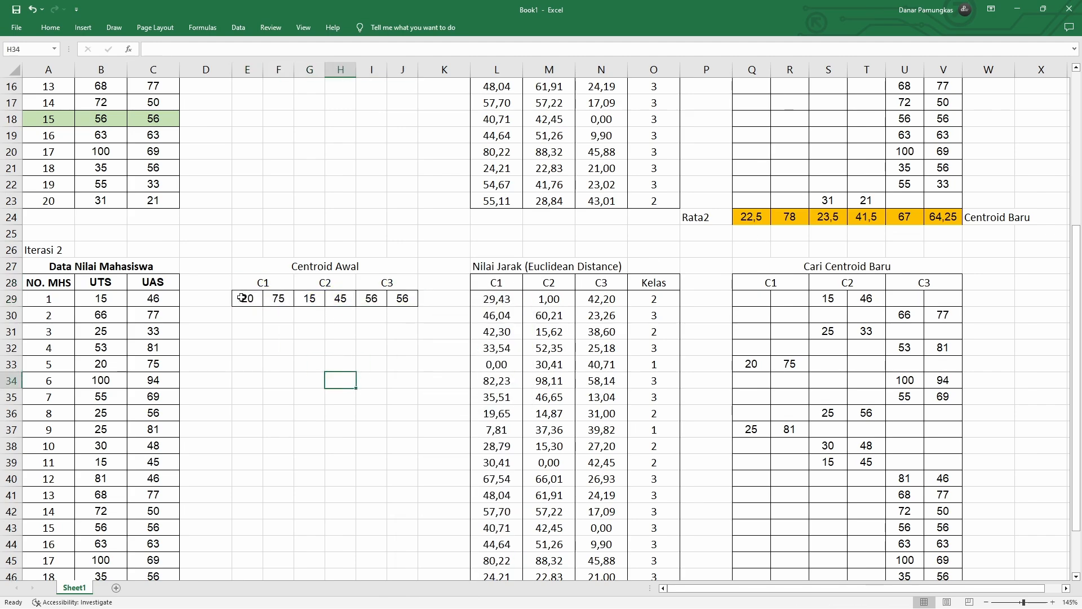
- Copy the new centroids in Q24:V24 and paste them as links into the Iterasi 2 centroid row E29:J29
drag(241, 297, 402, 300)
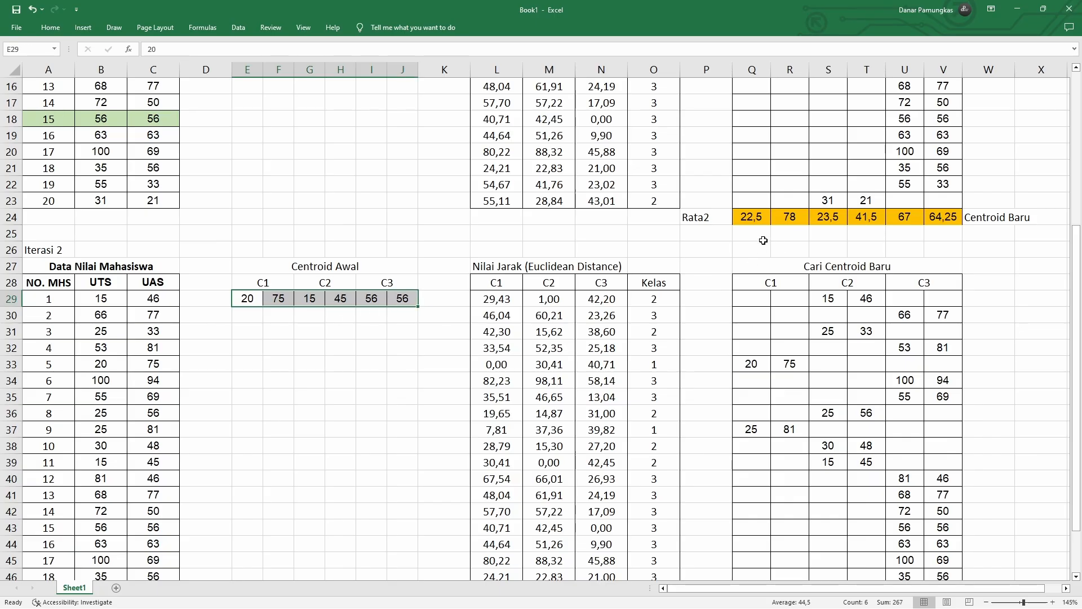
drag(764, 239, 933, 225)
click(751, 218)
key(ctrl+c)
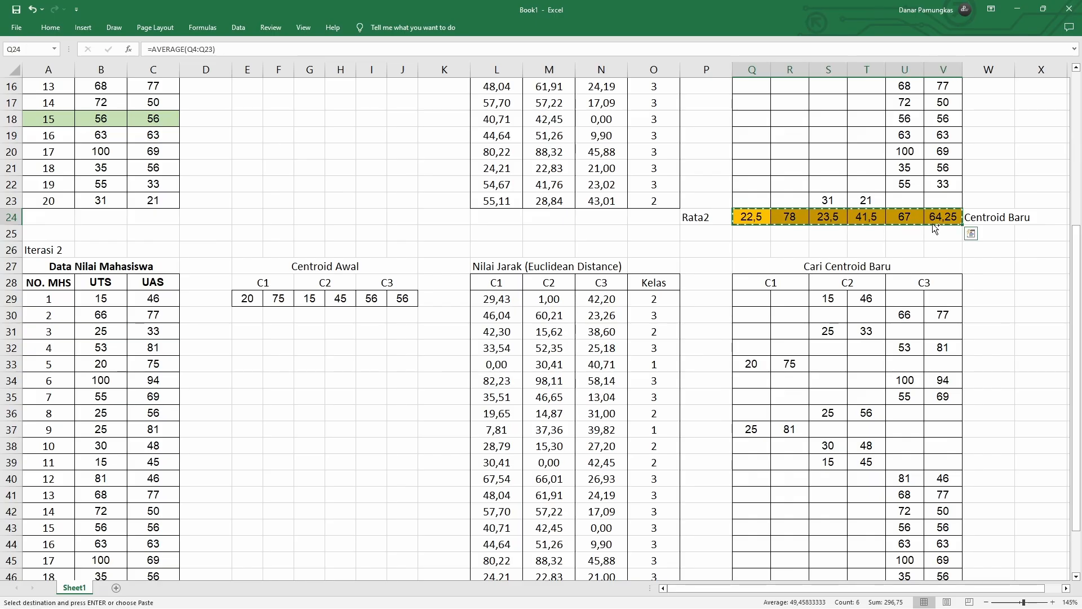
click(250, 300)
right_click(249, 300)
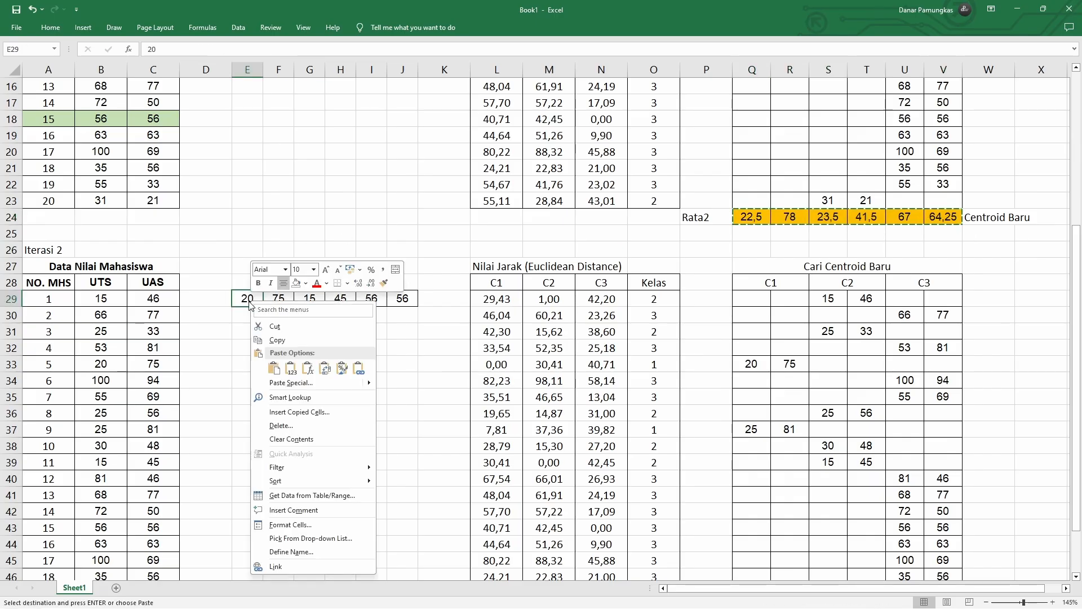
click(360, 369)
click(347, 365)
- Change the heading above the Iterasi 2 centroid table in E27 to "Centroid Iterasi 1"
click(334, 268)
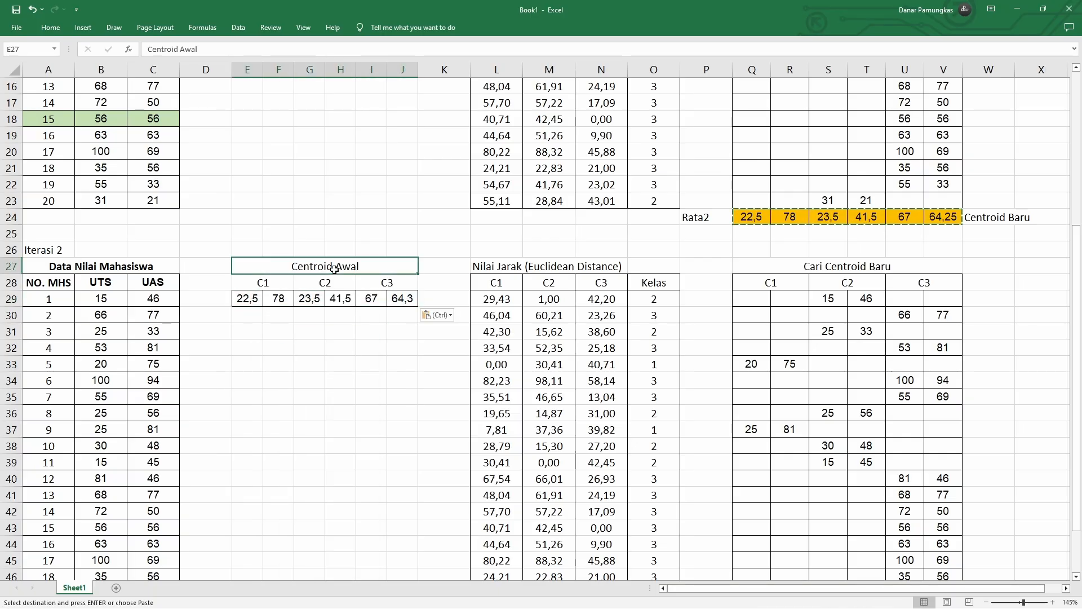
double_click(356, 267)
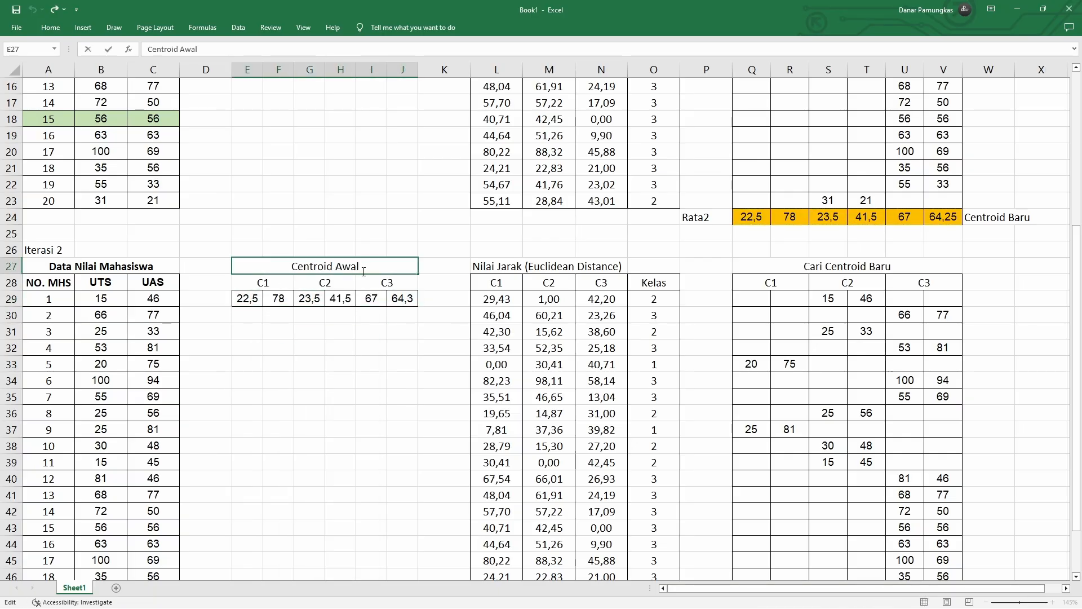
key(BackSpace)
key(BackSpace)
key(BackSpace)
key(BackSpace)
text(I)
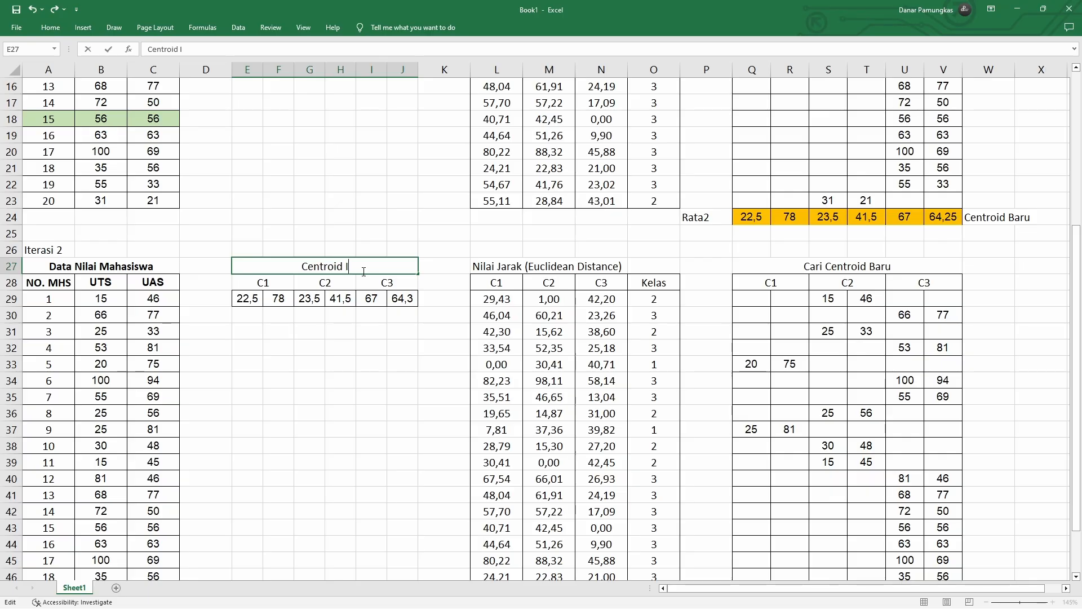
text(terasi 1)
key(Return)
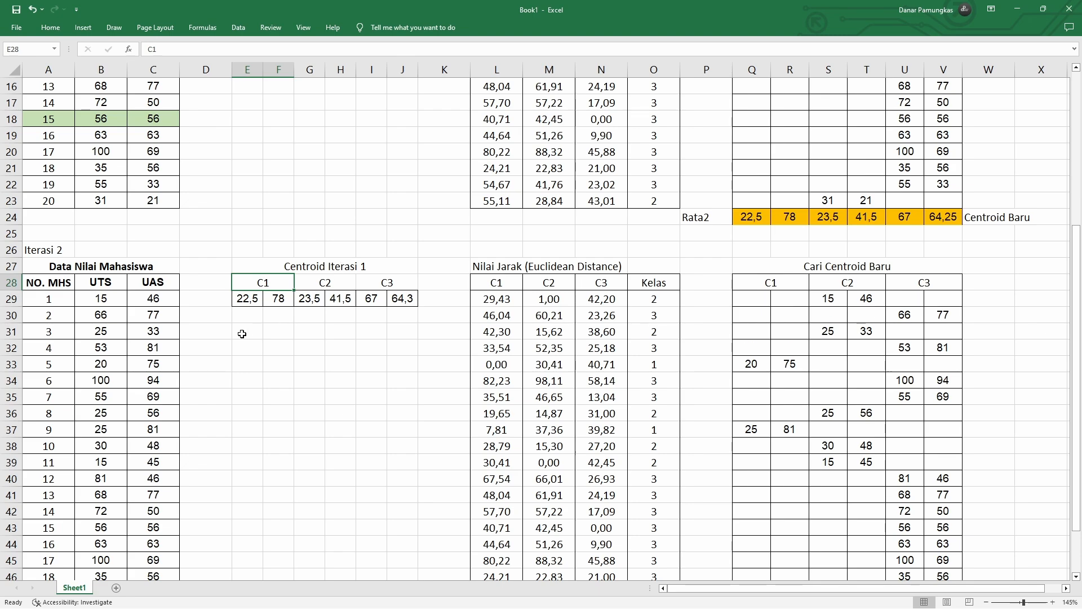
- Redirect the centroid references in the C1 distance formula in L29 to $E$29 and $F$29, giving =SQRT((B29-$E$29)^2+(C29-$F$29)^2)
click(254, 303)
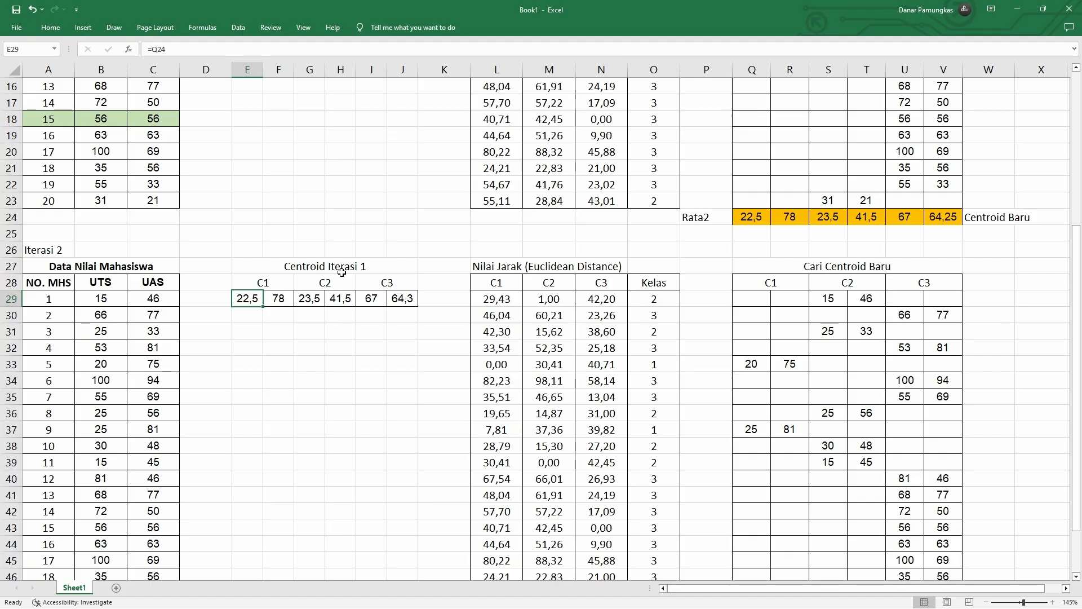
click(508, 303)
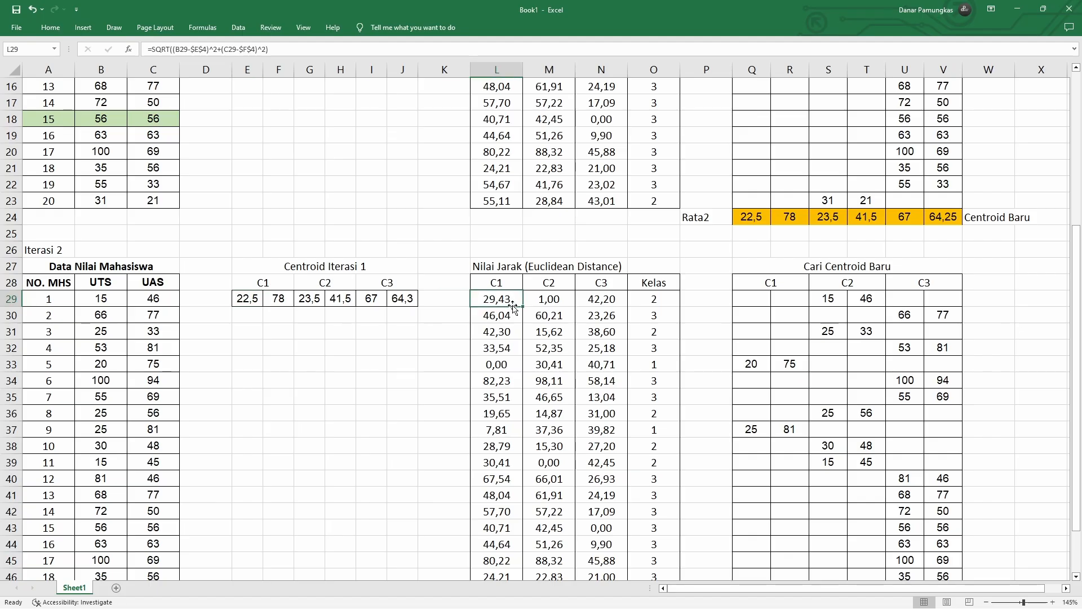
scroll(511, 266, up, 4)
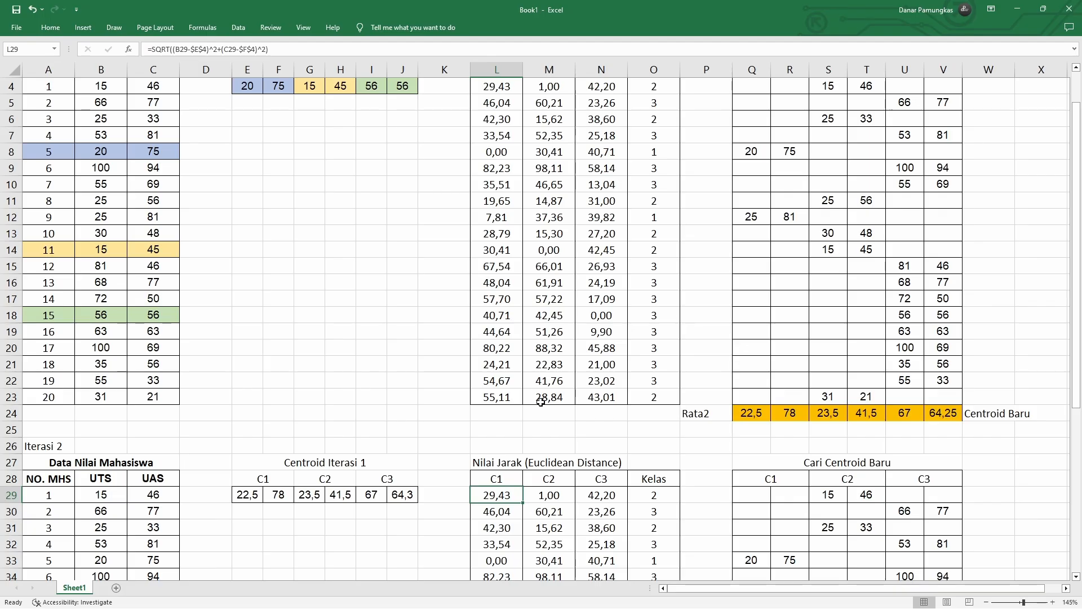
key(F2)
scroll(271, 147, up, 1)
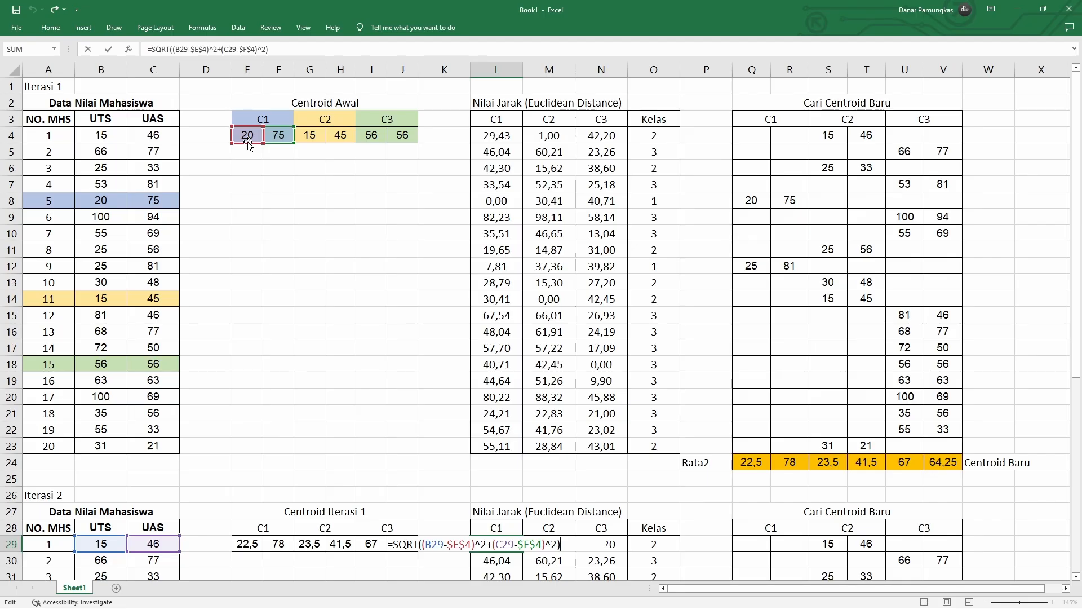
drag(246, 144, 250, 543)
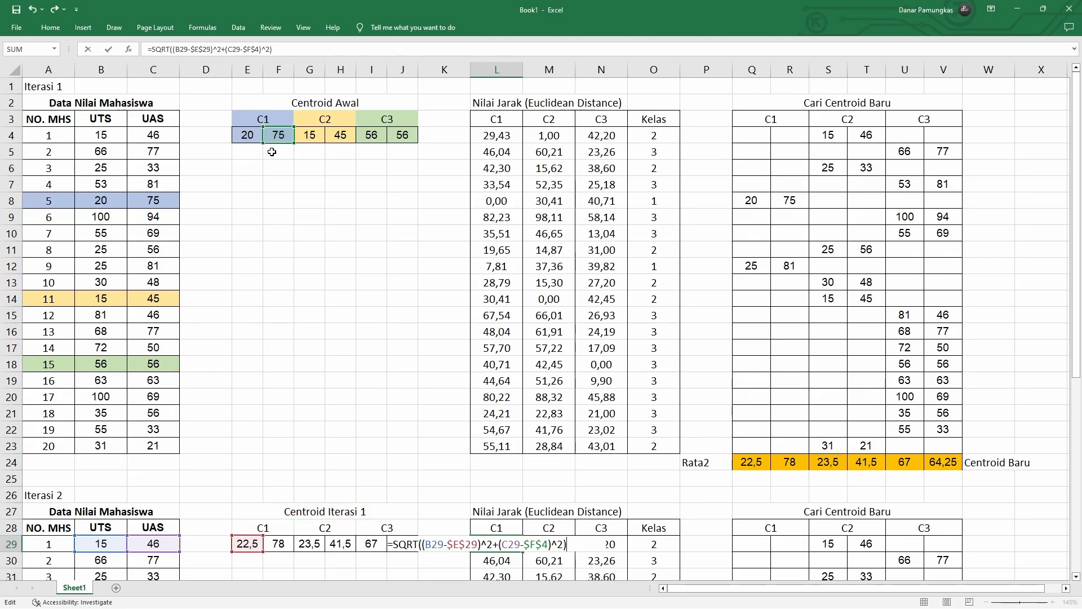
drag(280, 144, 277, 545)
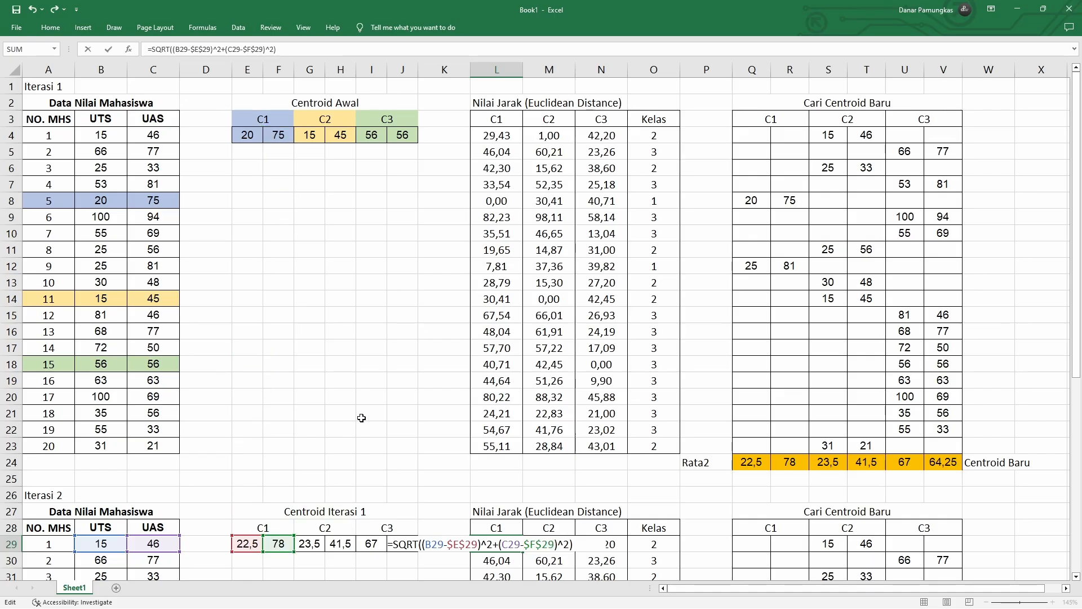
key(Tab)
- Fill the C1 distance formula from L29 down to L48 for all students in the Iterasi 2 block
scroll(359, 411, down, 2)
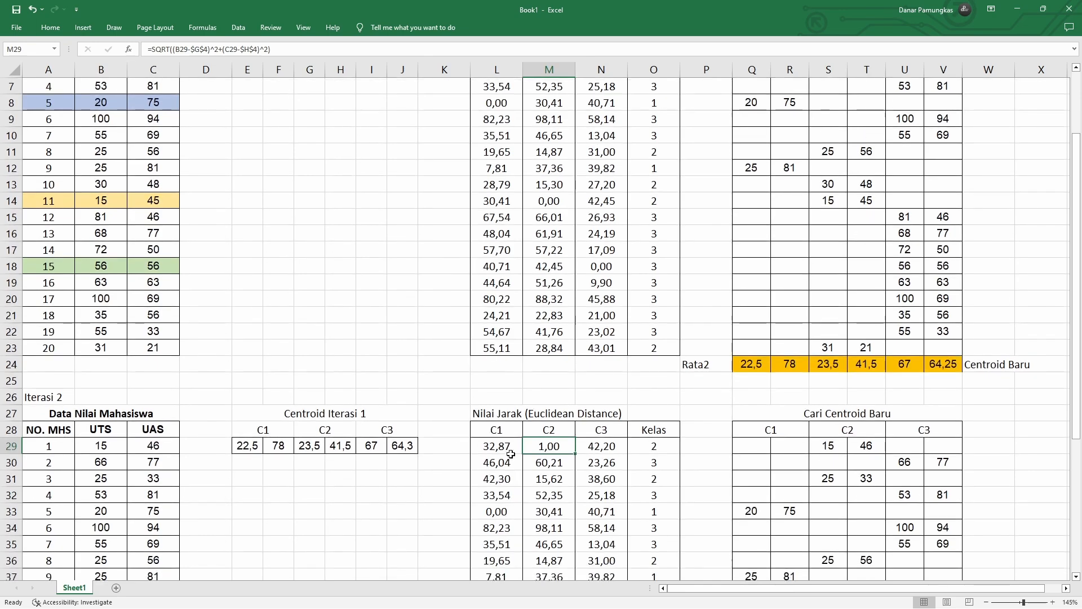
click(510, 448)
double_click(523, 453)
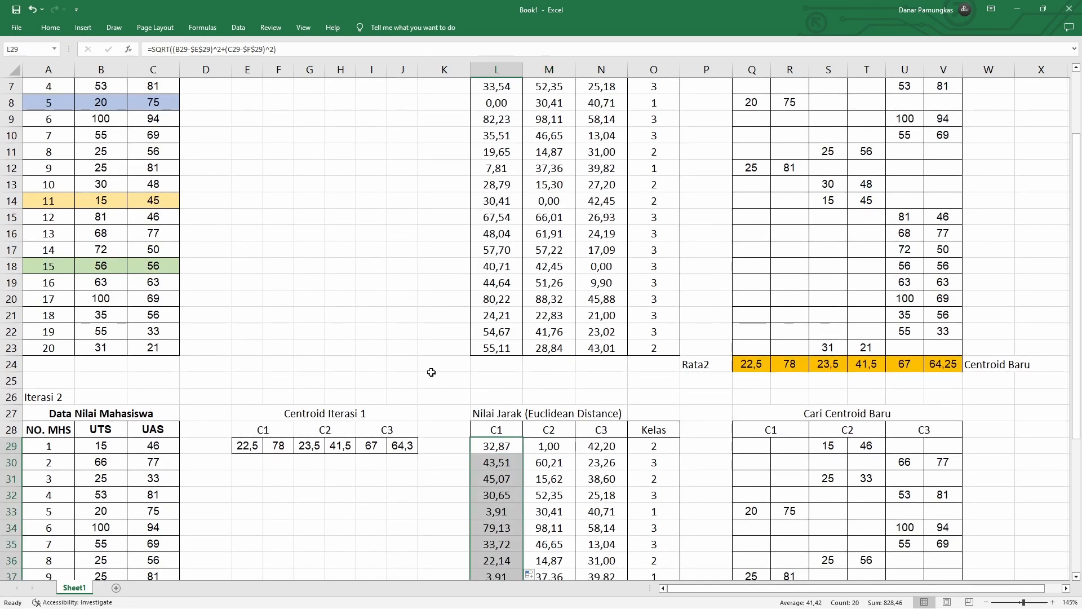
- Redirect the centroid references in the C2 distance formula in M29 to $G$29 and $H$29, giving =SQRT((B29-$G$29)^2+(C29-$H$29)^2)
scroll(431, 372, down, 2)
click(544, 349)
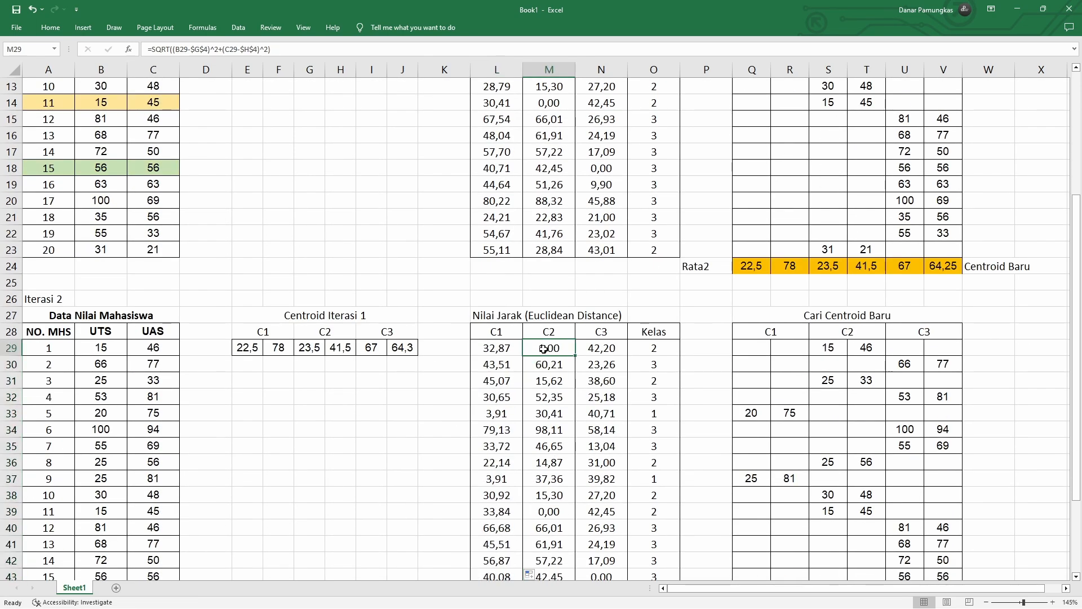
double_click(543, 349)
scroll(379, 289, up, 4)
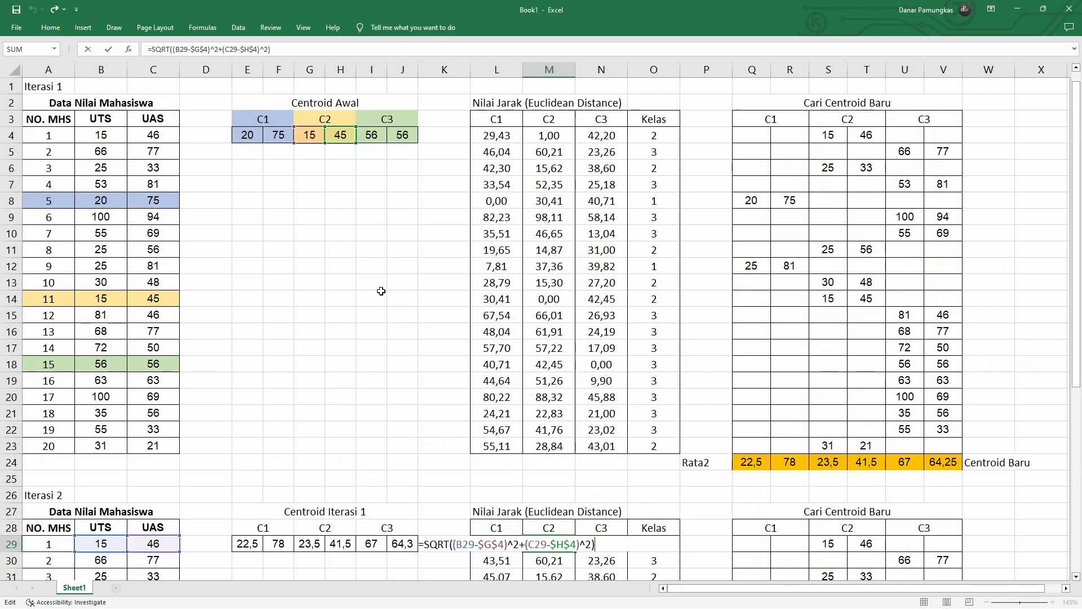
drag(324, 142, 316, 549)
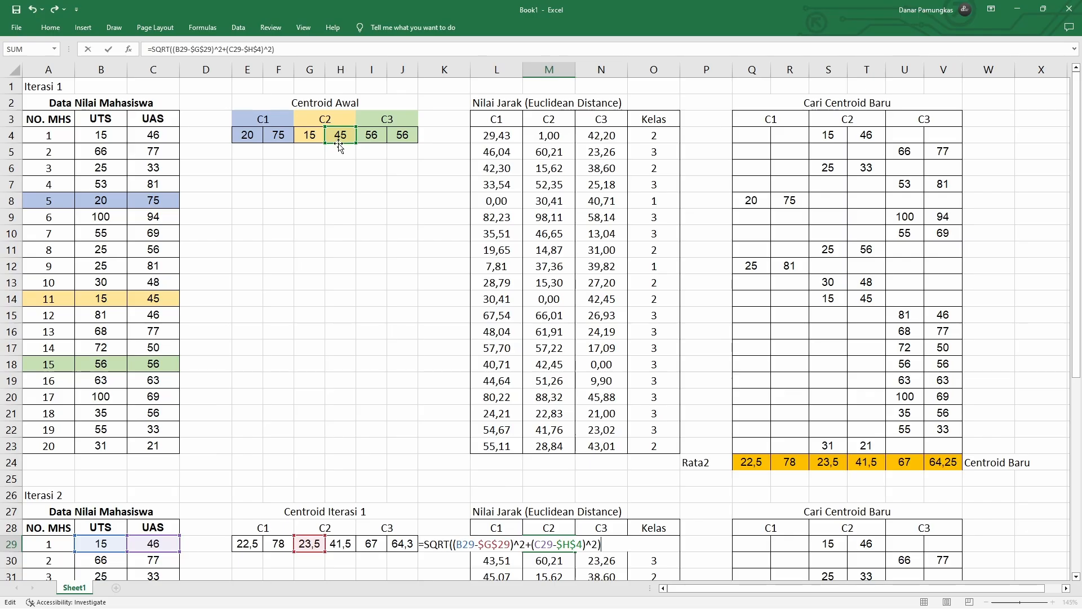
drag(339, 145, 361, 556)
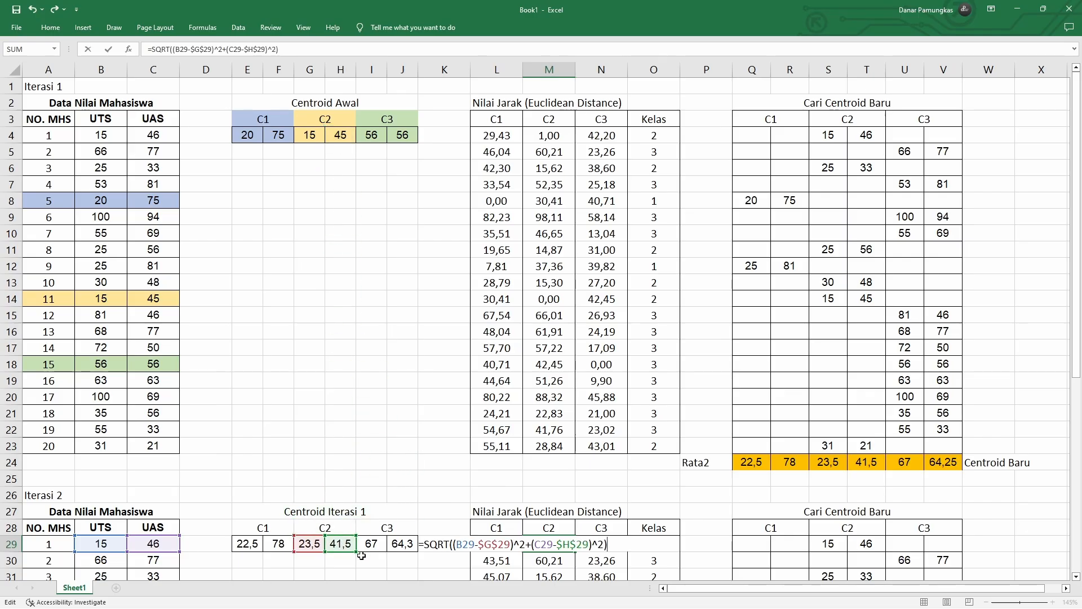
key(Return)
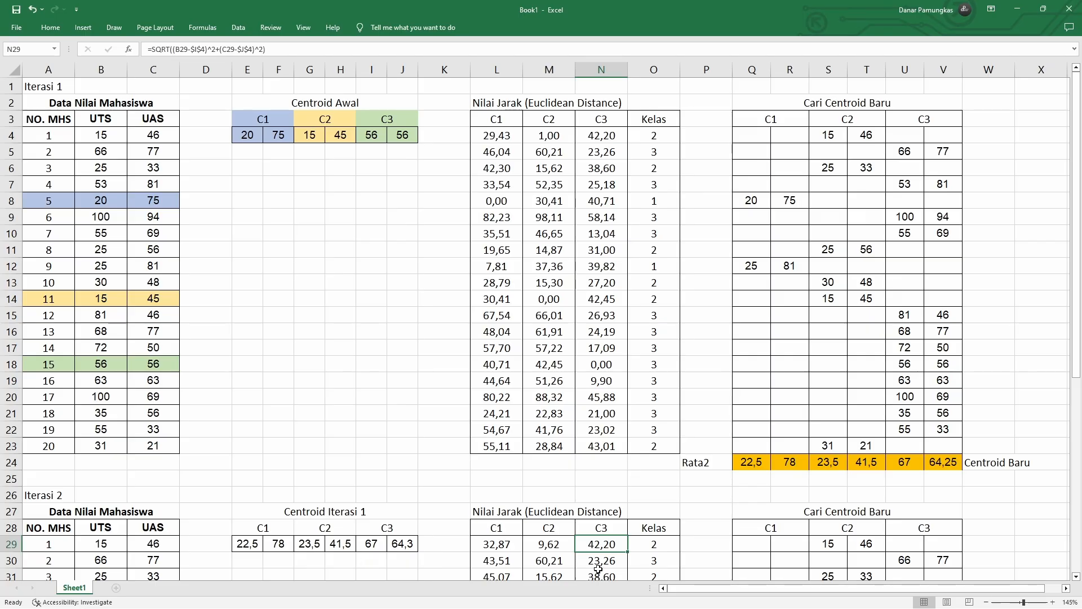
- Fill the C2 distance formula from M29 down to M48 for all students in the Iterasi 2 block
scroll(462, 524, down, 1)
click(567, 496)
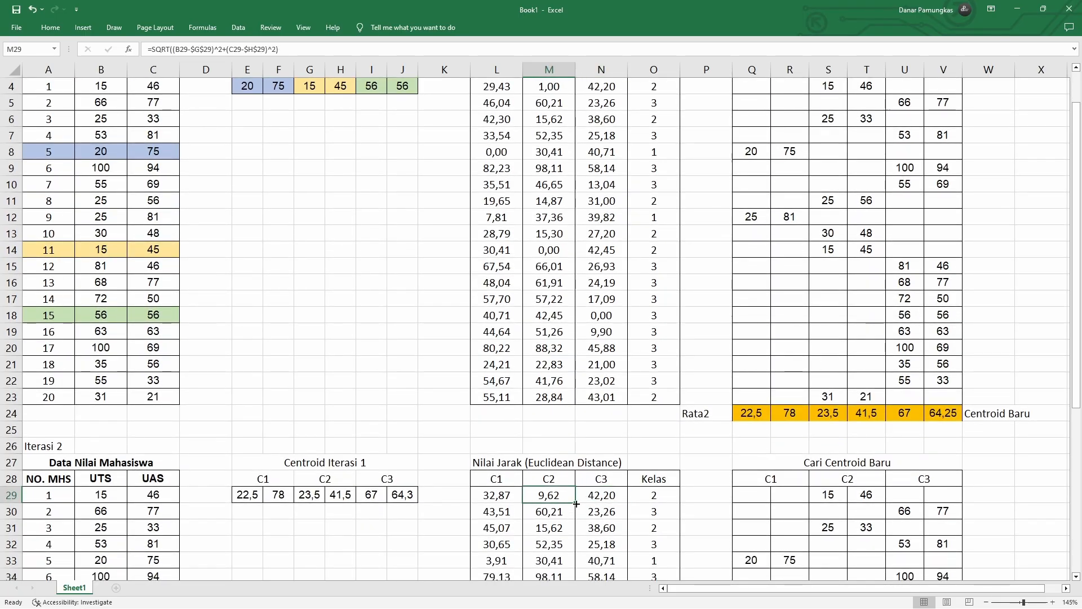
double_click(576, 504)
scroll(580, 518, down, 6)
scroll(577, 496, up, 4)
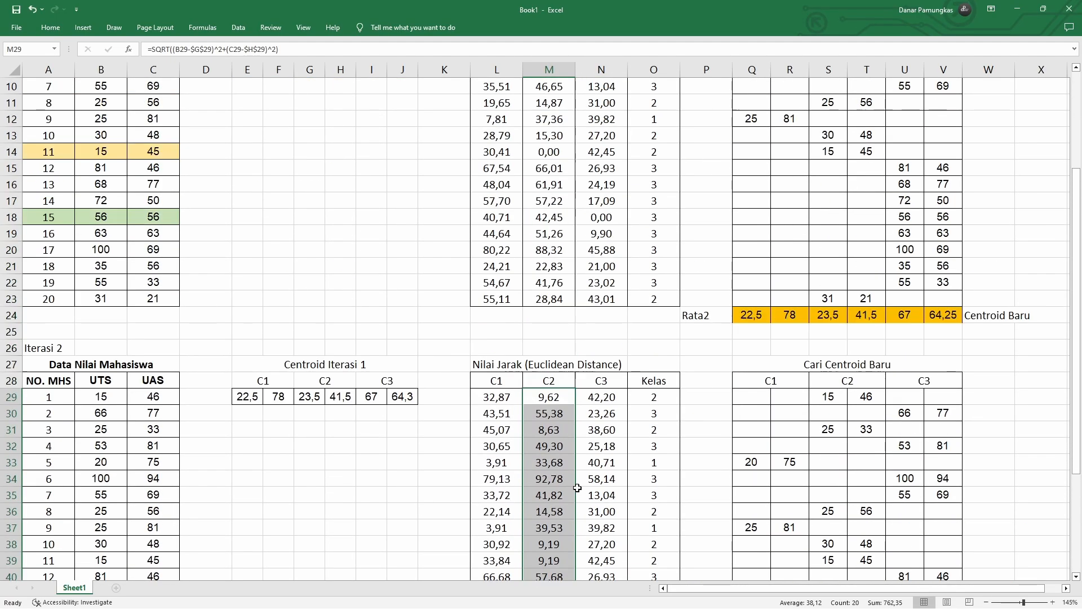
- Redirect the centroid references in the C3 distance formula in N29 to $I$29 and $J$29, giving =SQRT((B29-$I$29)^2+(C29-$J$29)^2)
click(613, 398)
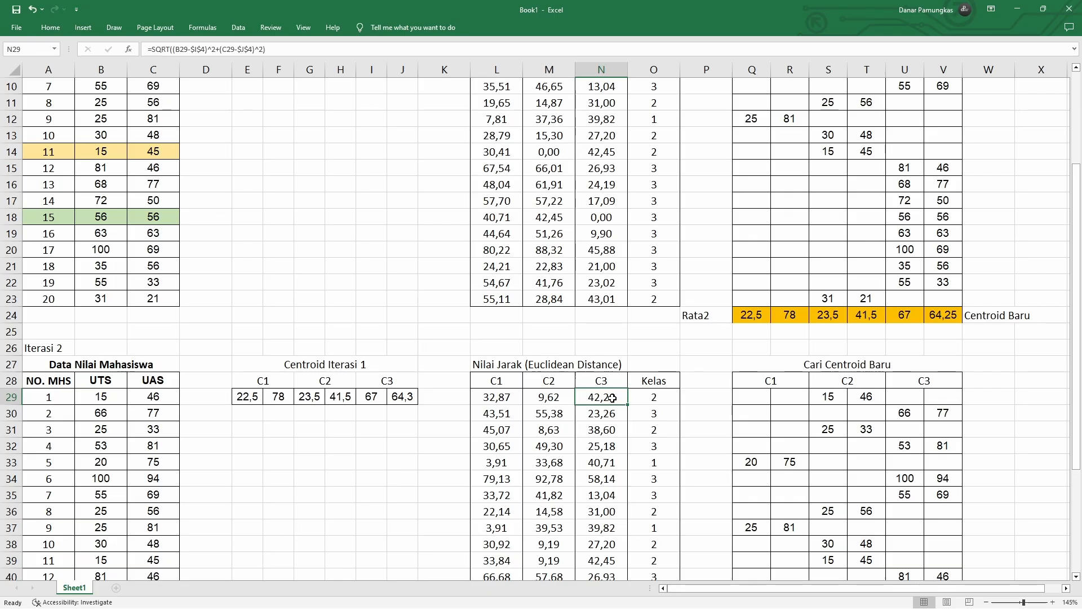
double_click(613, 398)
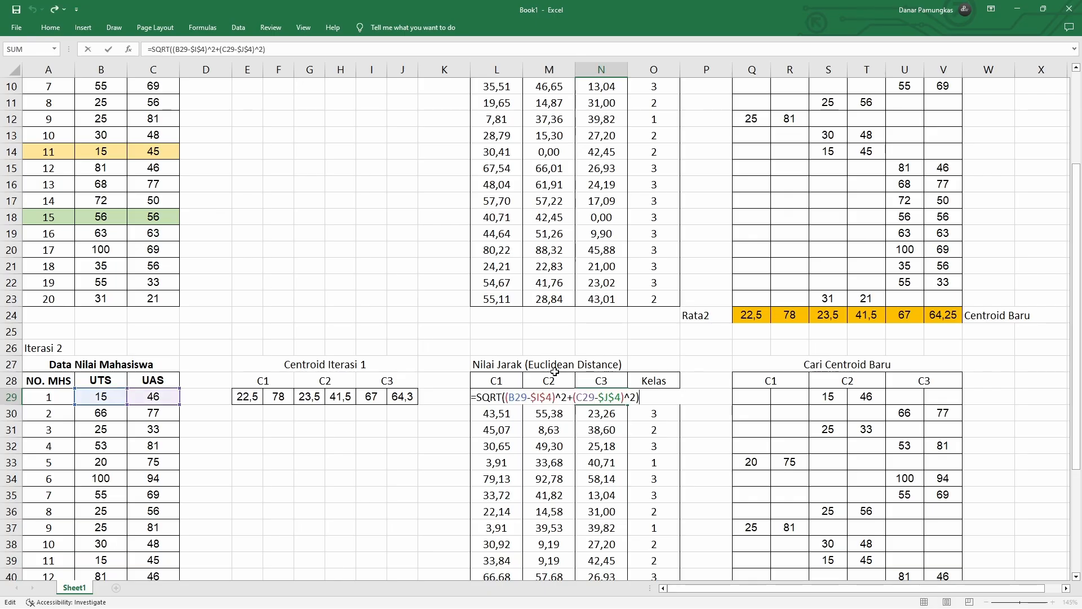
scroll(555, 372, up, 3)
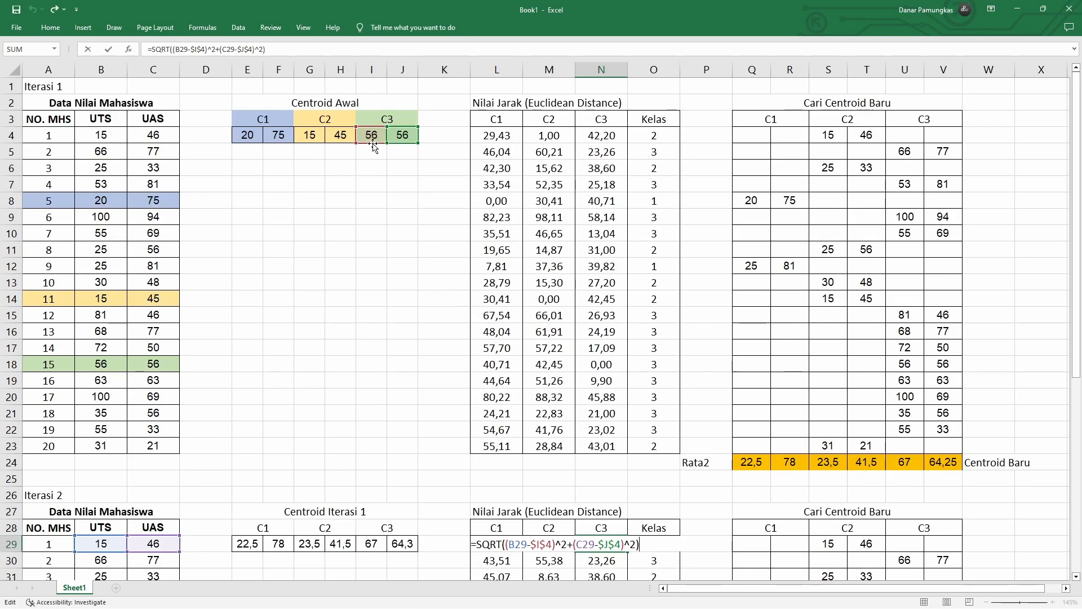
drag(376, 147, 374, 552)
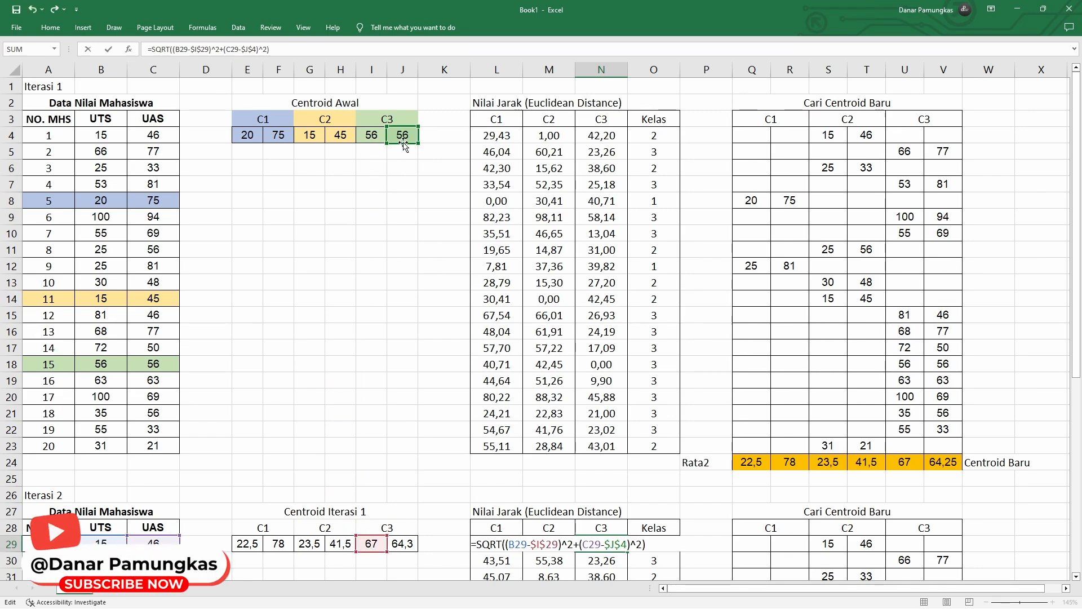
drag(402, 144, 394, 555)
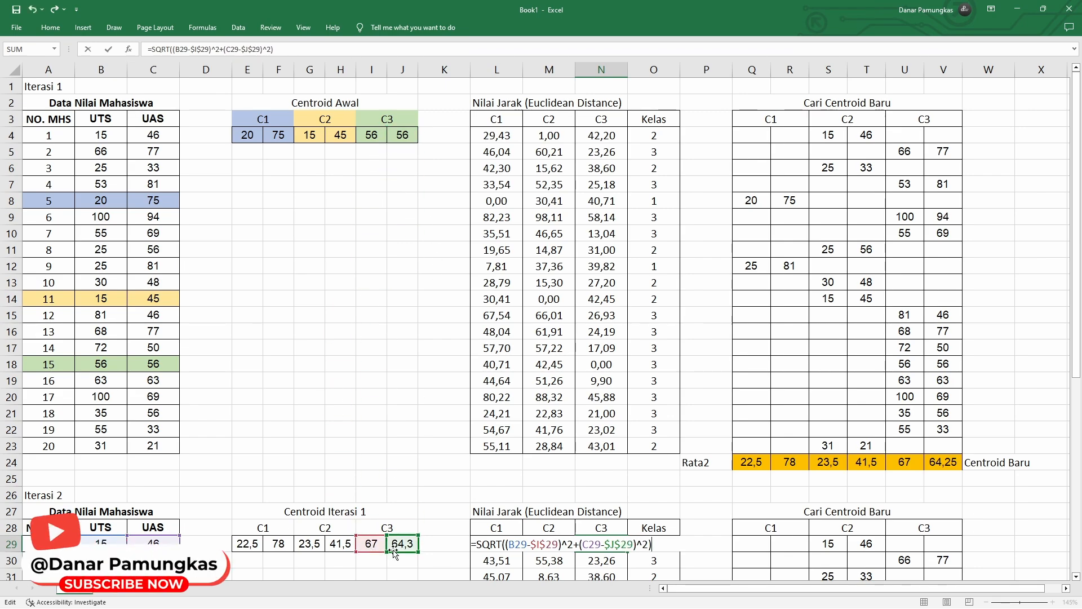
key(Return)
- Fill the C3 distance formula from N29 down to N48 for all students in the Iterasi 2 block
scroll(453, 482, down, 5)
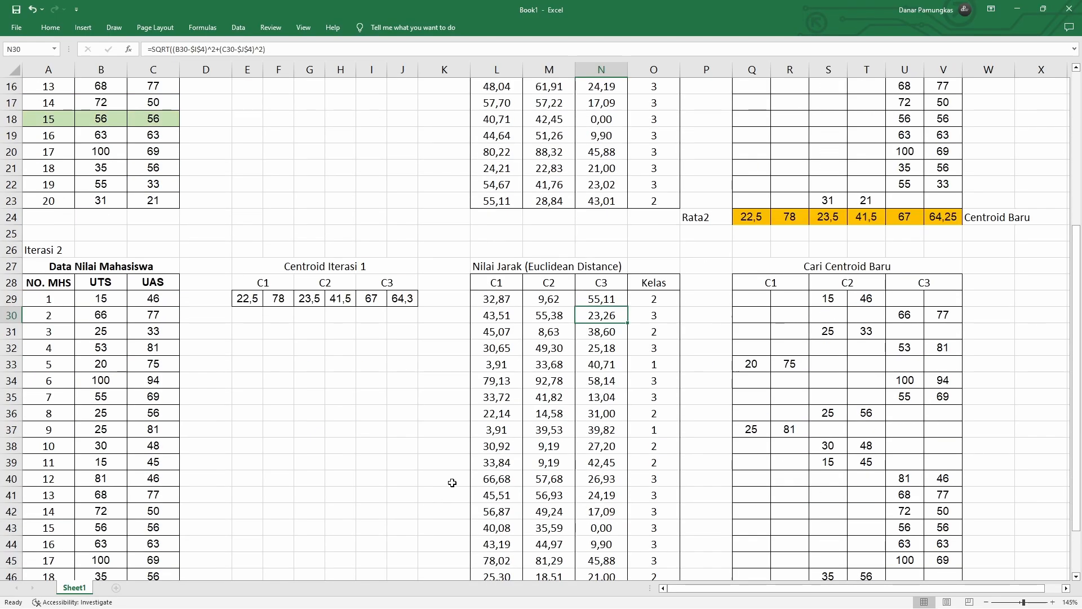
click(619, 303)
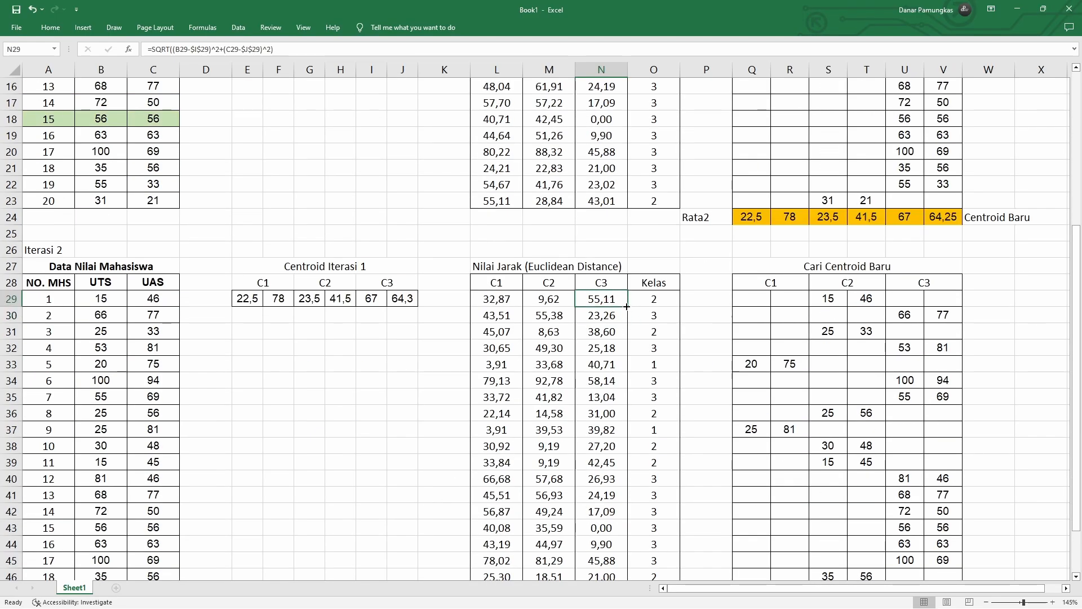
double_click(627, 308)
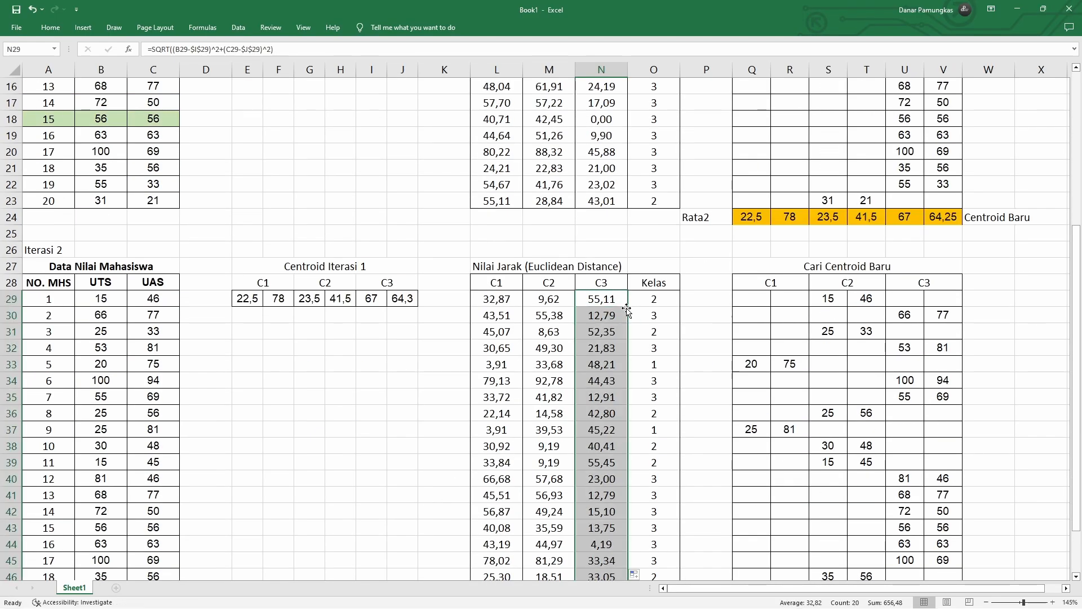
- Fill the Kelas formula from O29 down to O48 in the Iterasi 2 distance table
scroll(632, 293, down, 2)
click(655, 209)
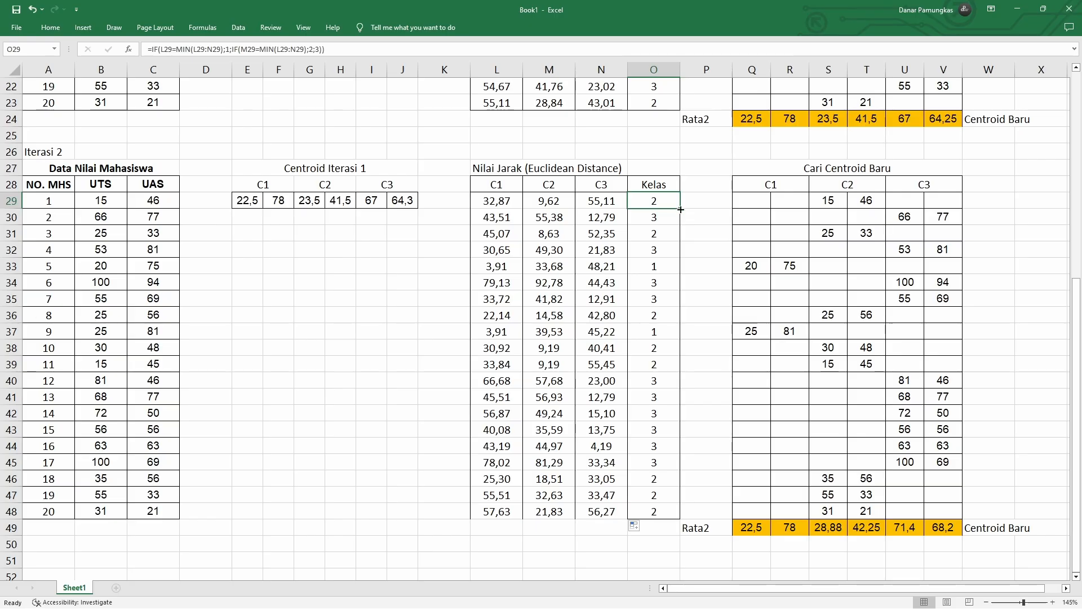
double_click(680, 209)
click(717, 229)
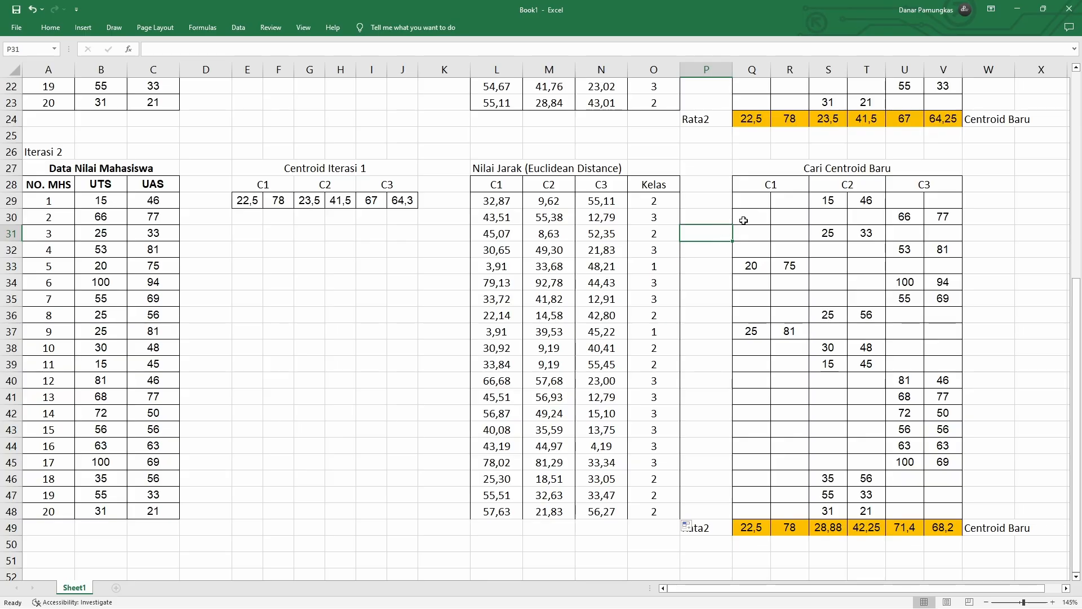
click(710, 473)
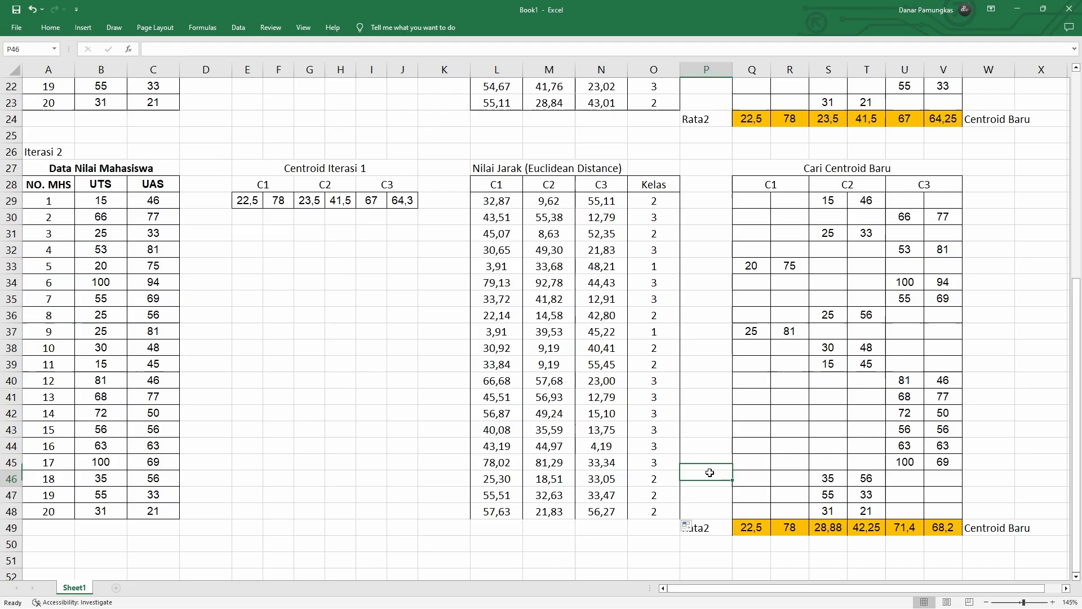
click(747, 525)
- Fill each C1 and C2 formula in Q29:T29 down to row 48 in the Iterasi 2 Cari Centroid Baru table
click(753, 197)
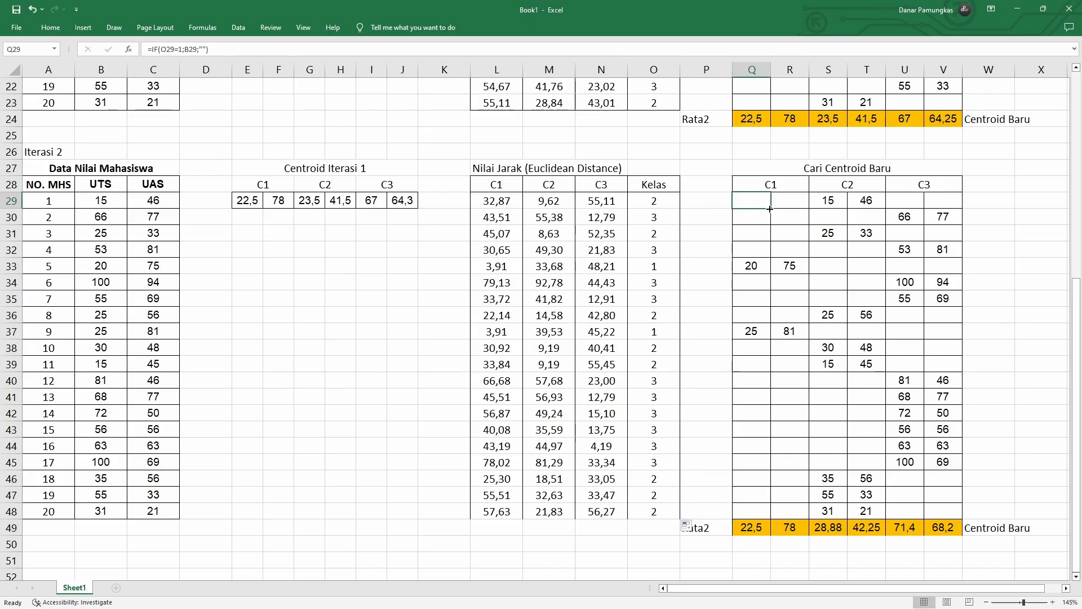
double_click(772, 208)
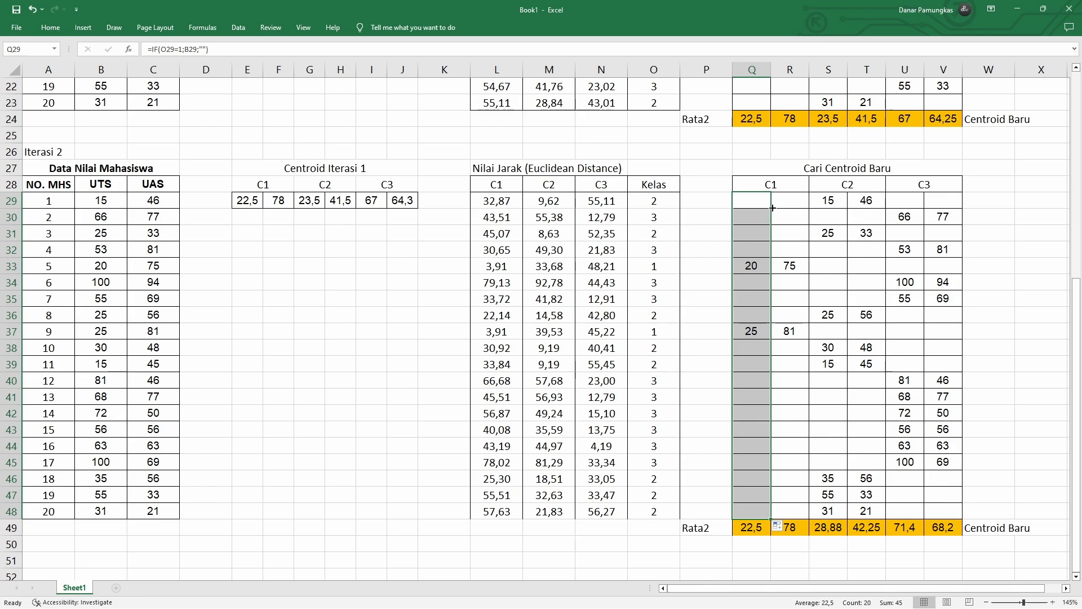
click(793, 202)
double_click(809, 209)
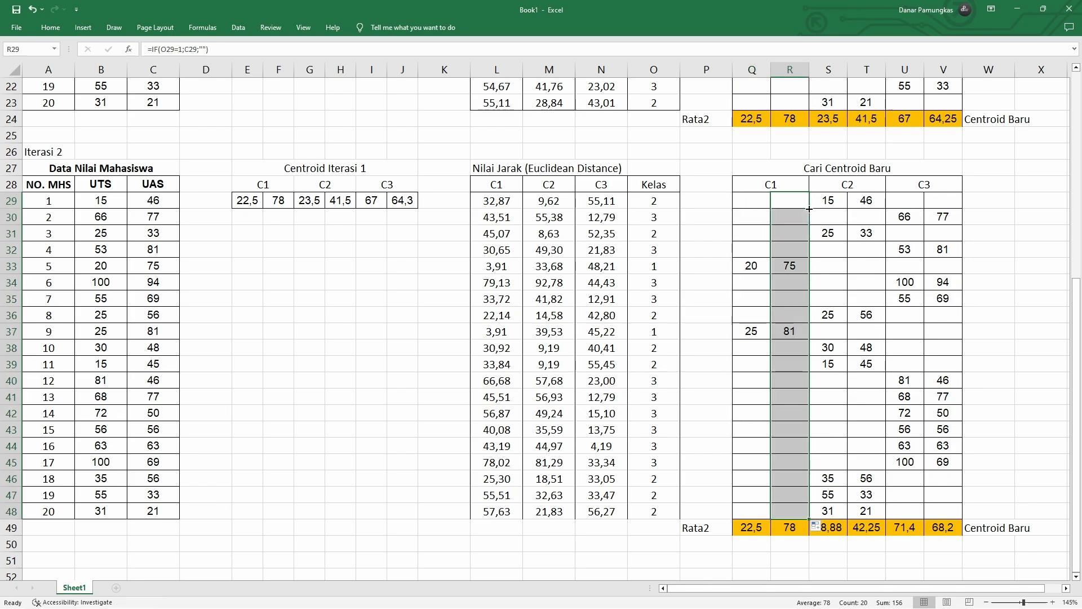
click(840, 202)
double_click(848, 209)
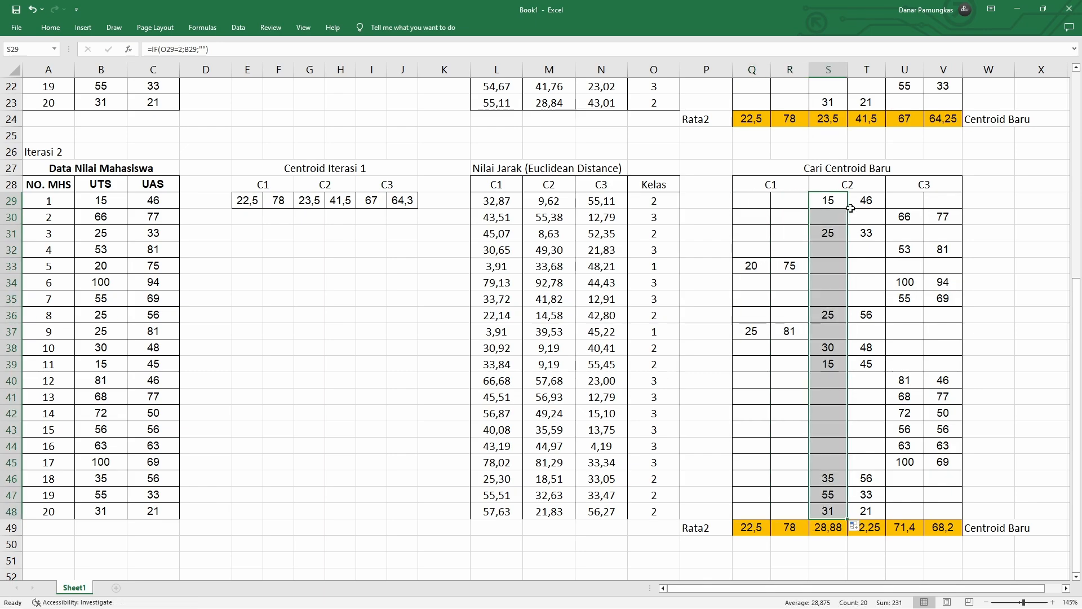
click(866, 206)
double_click(885, 209)
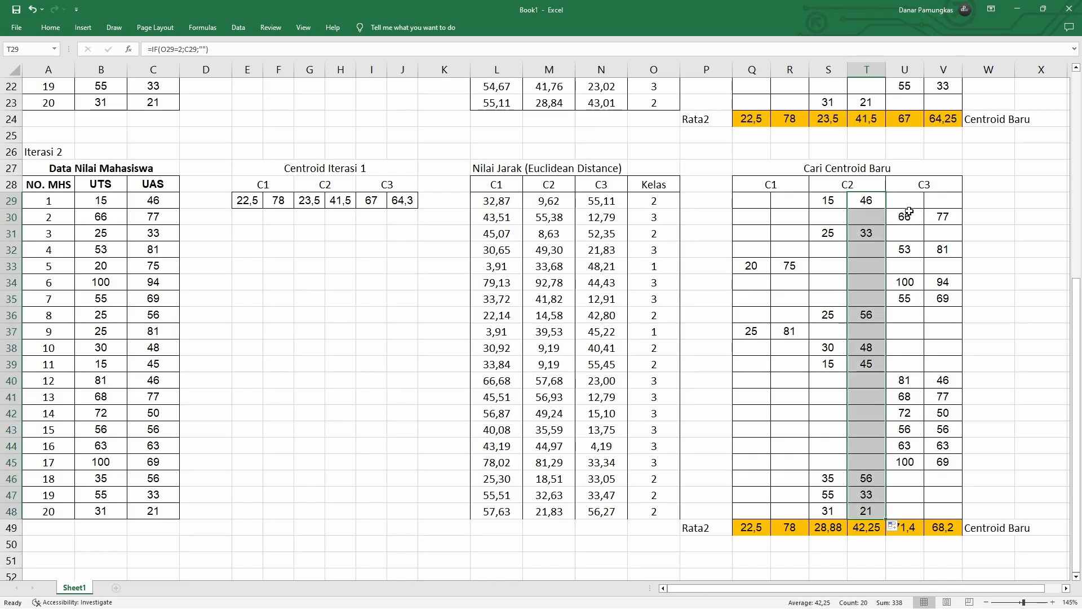
- Fill the C3 formulas in U29 and V29 down to row 48 in the Iterasi 2 Cari Centroid Baru table
click(902, 202)
double_click(924, 210)
click(944, 202)
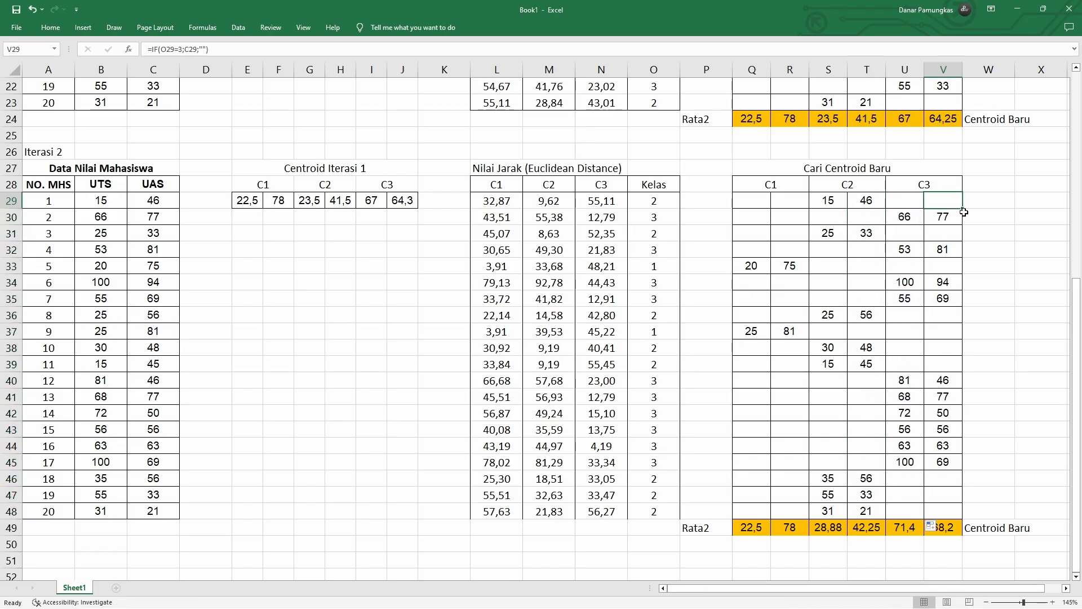
double_click(963, 210)
click(992, 251)
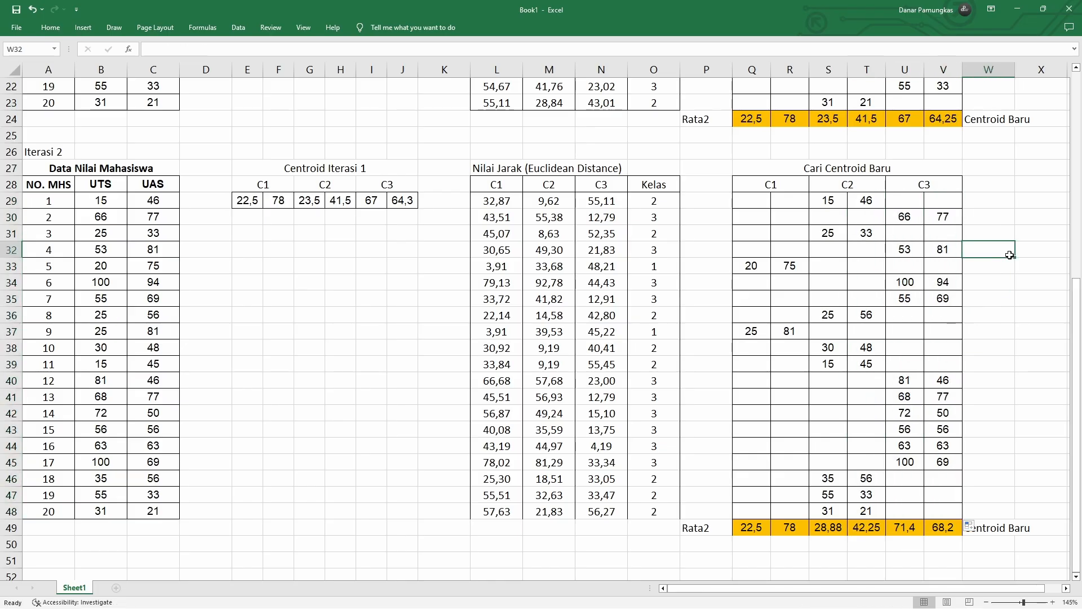
- Compare each new centroid value in Q24:V24 of Iterasi 1 with its counterpart in Q49:V49 of Iterasi 2
scroll(1010, 255, down, 1)
scroll(1010, 256, up, 1)
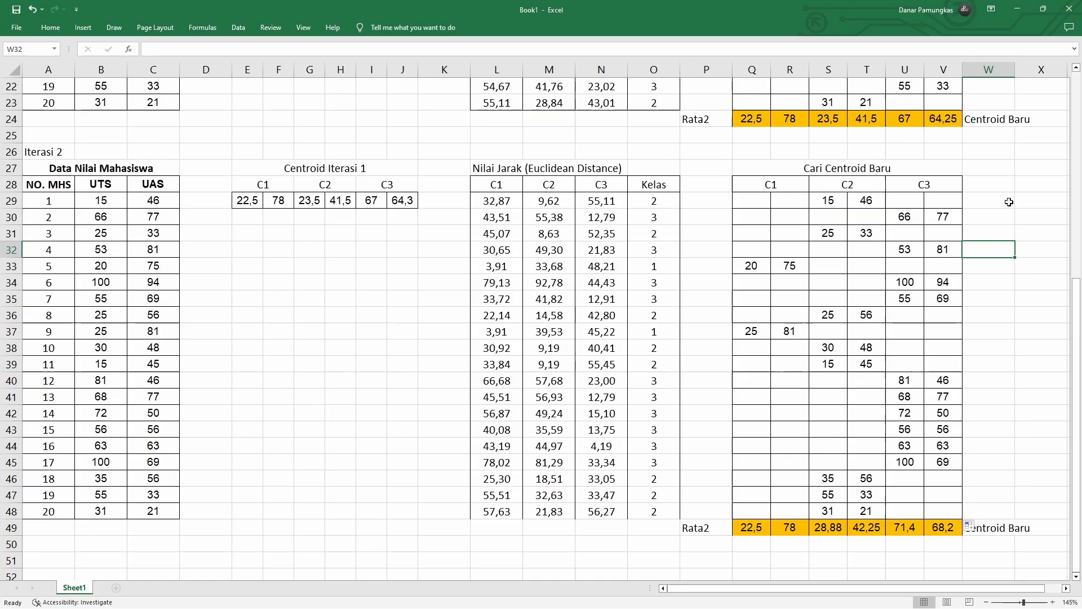
click(758, 117)
ctrl+click(755, 528)
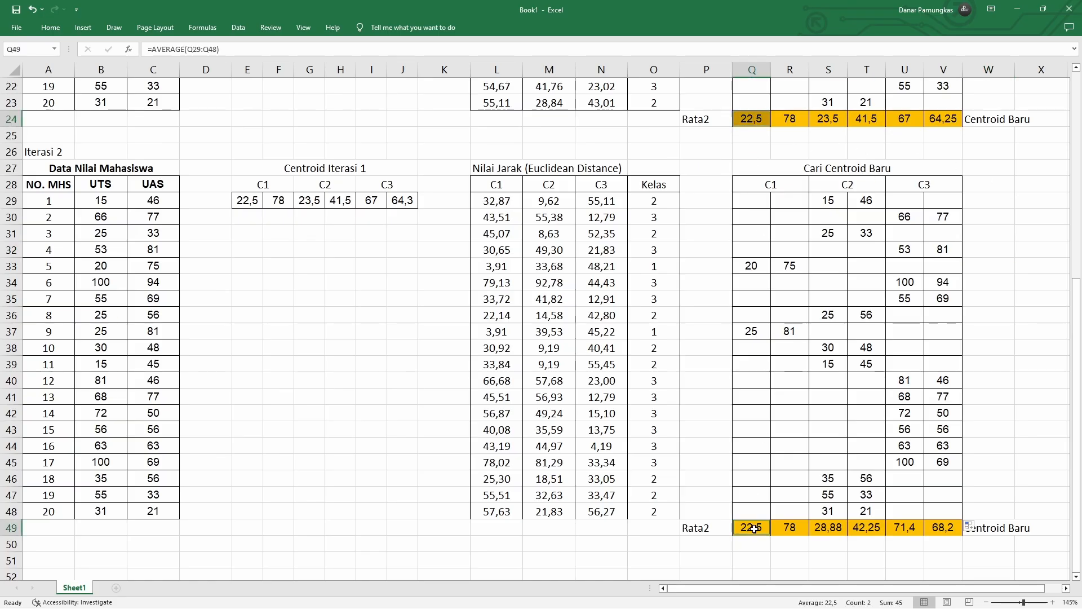
click(790, 119)
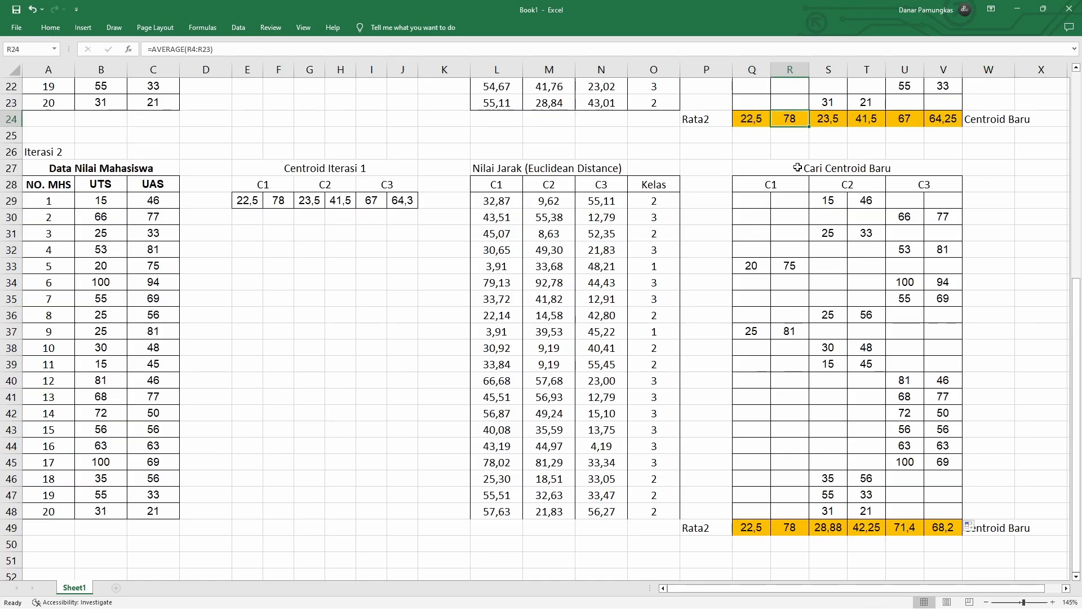
ctrl+click(799, 529)
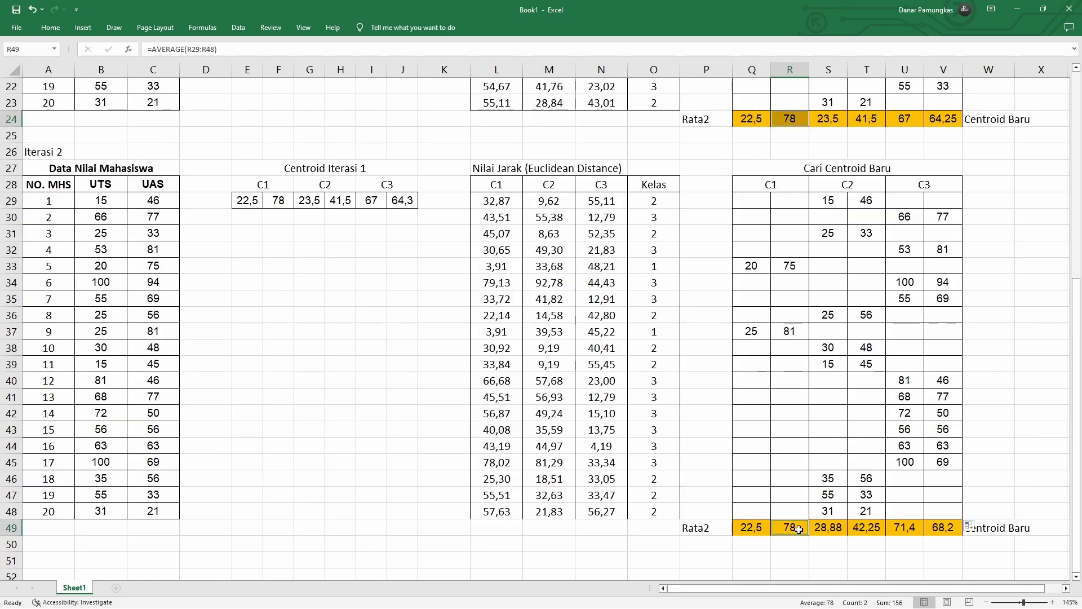
click(830, 118)
ctrl+click(825, 530)
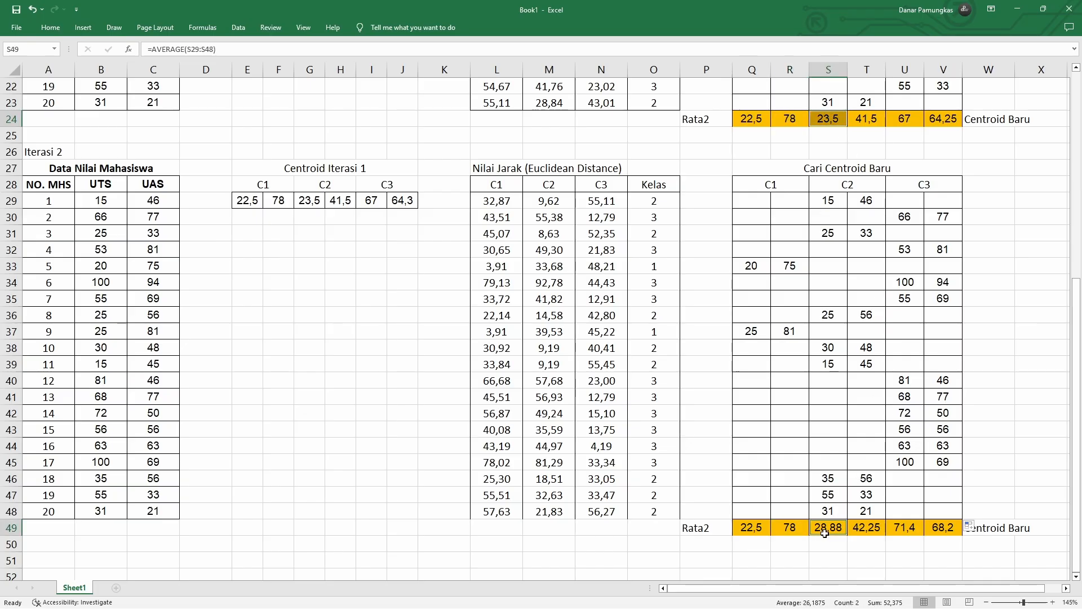
click(867, 121)
ctrl+click(870, 530)
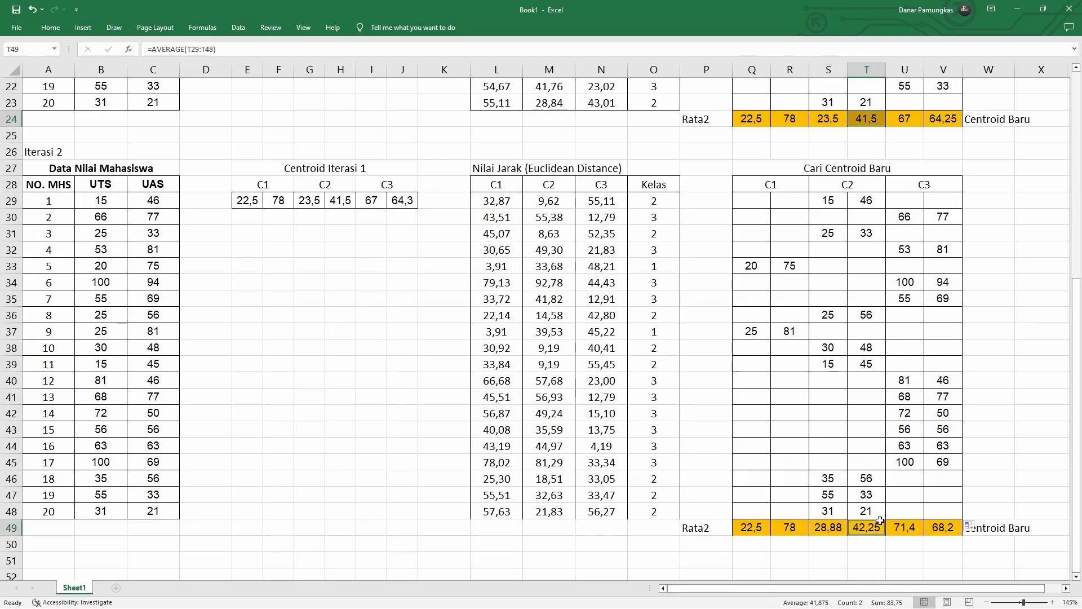
click(905, 119)
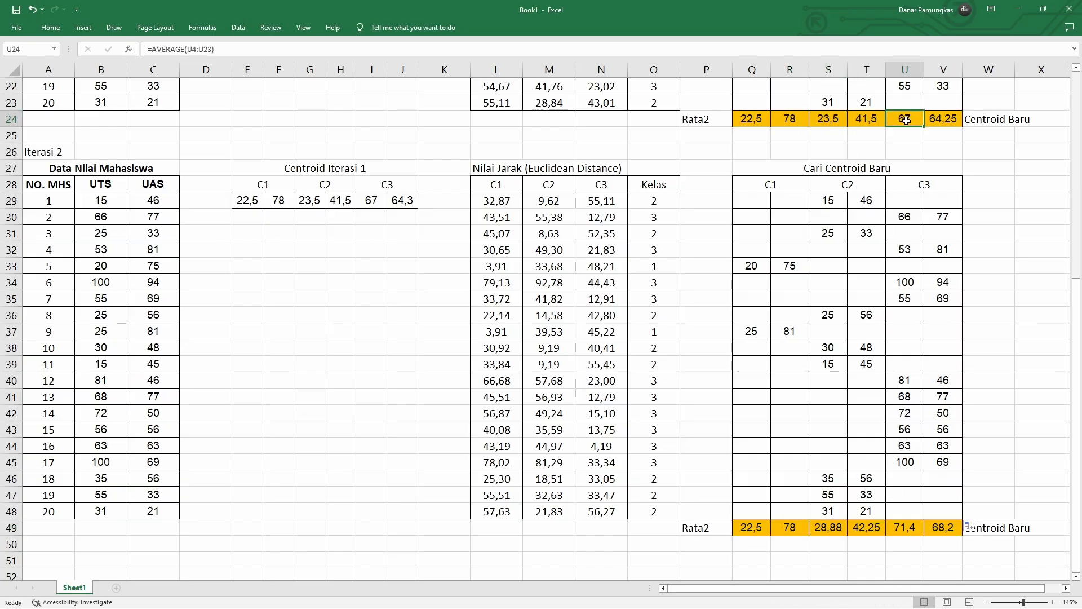
ctrl+click(909, 529)
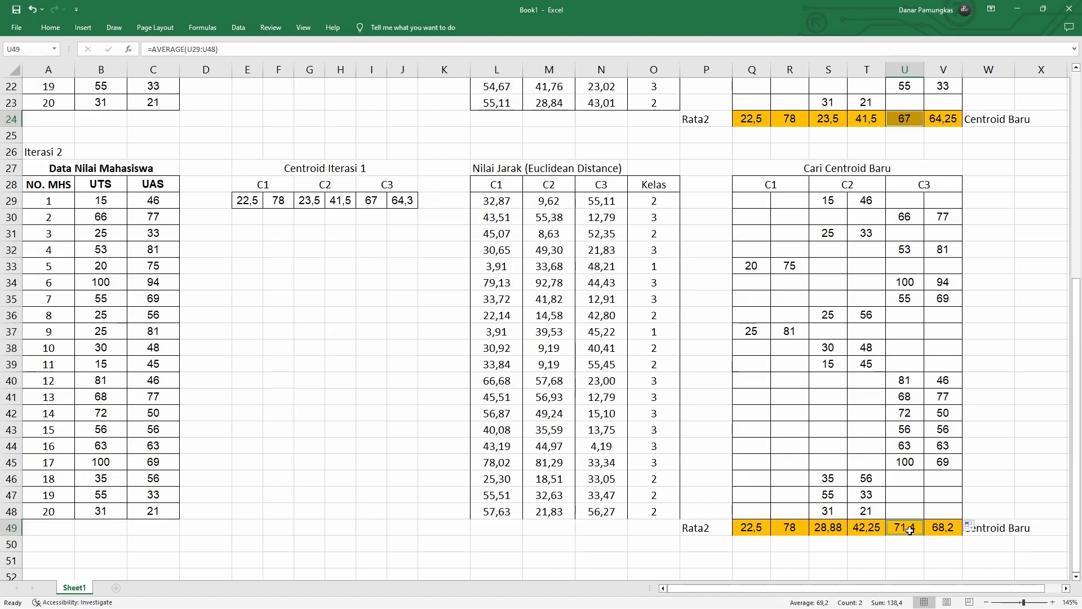
click(941, 120)
ctrl+click(939, 530)
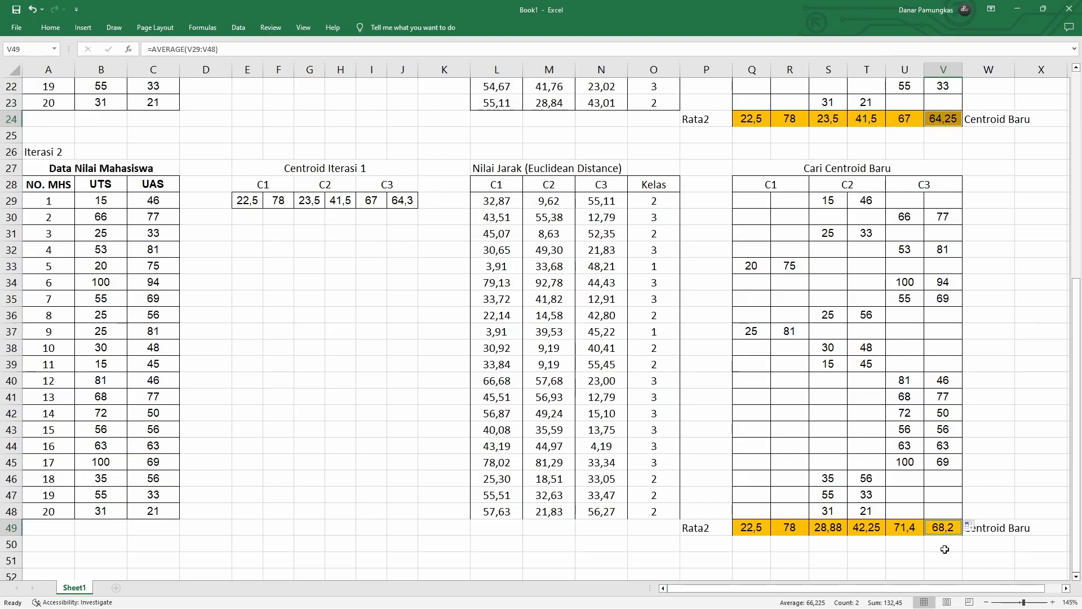
click(979, 466)
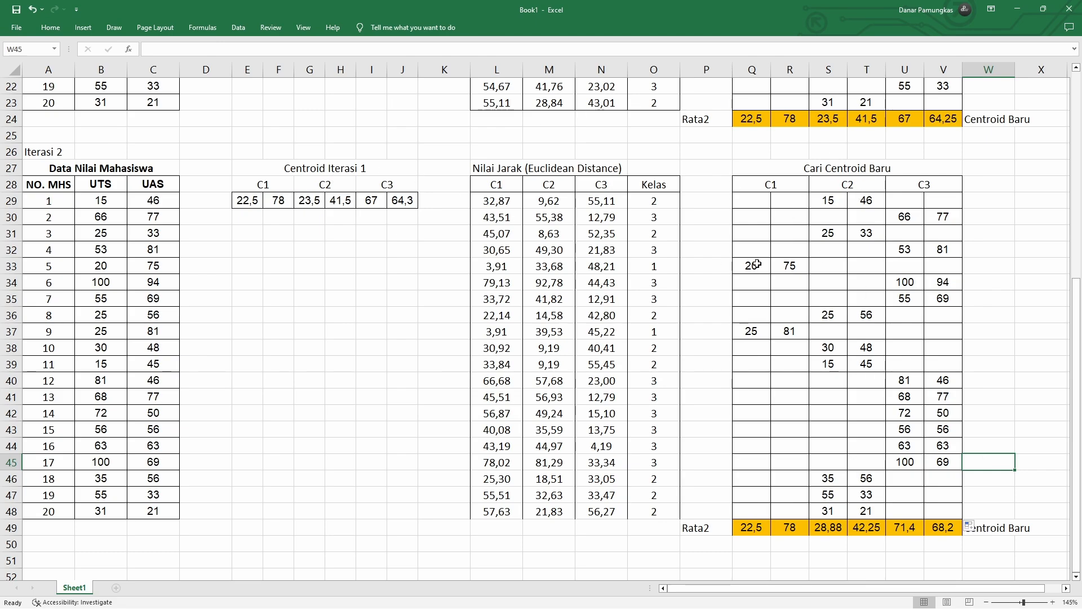
click(899, 164)
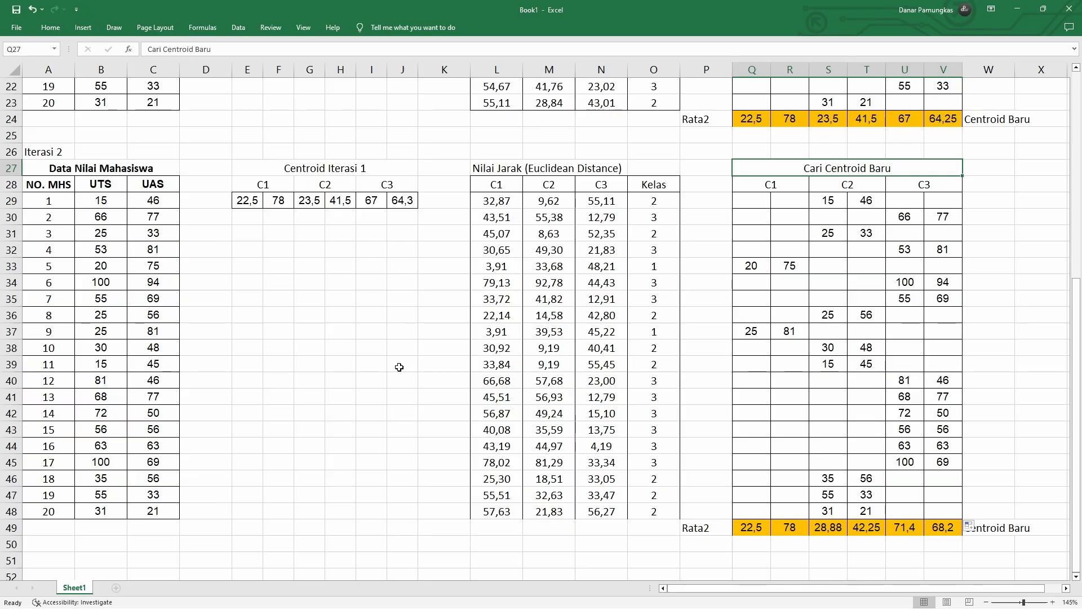
- Add the column header N Error in P28, beside the Kelas column of the Iterasi 2 distance table
drag(654, 201, 657, 506)
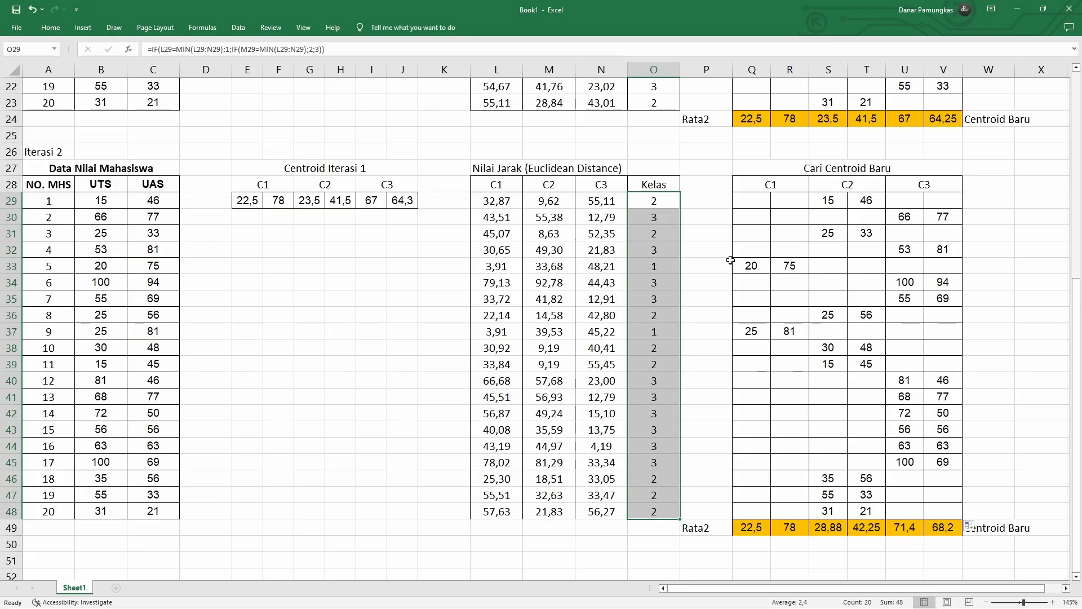
click(698, 185)
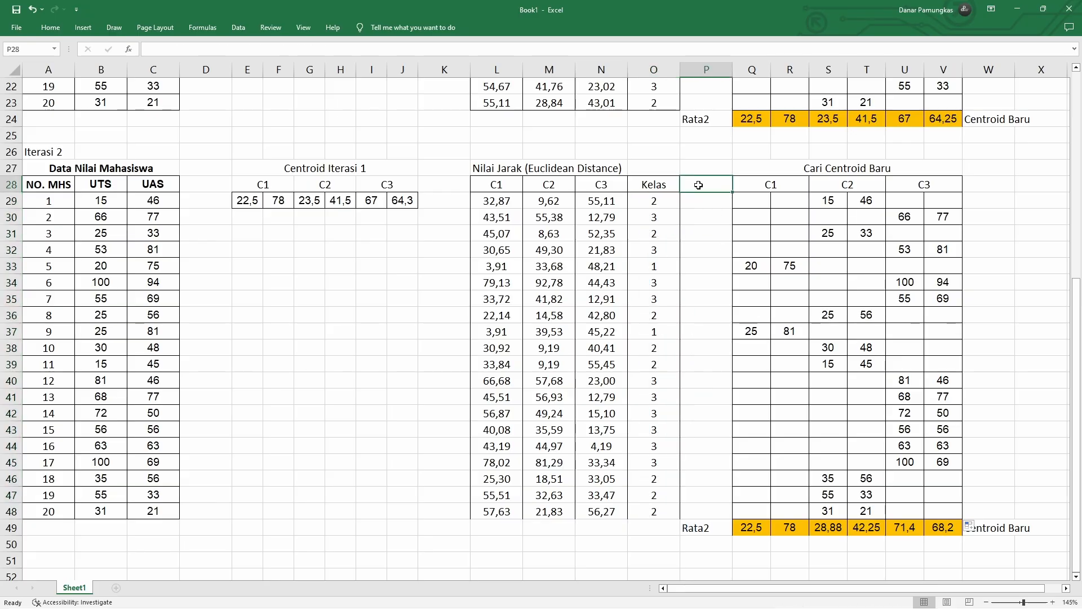
text(N Err)
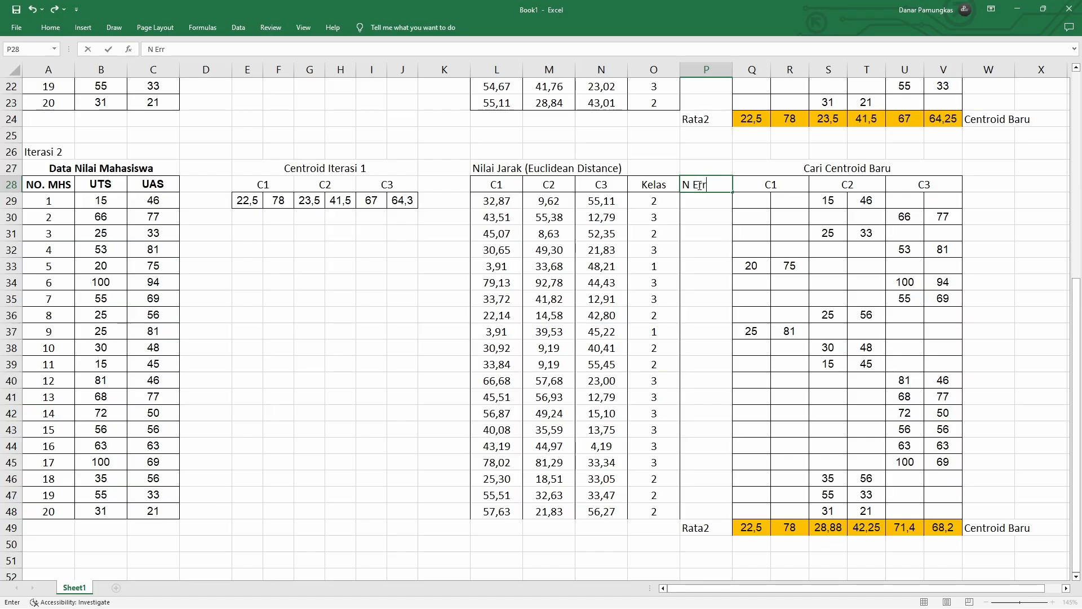
text(or)
key(Return)
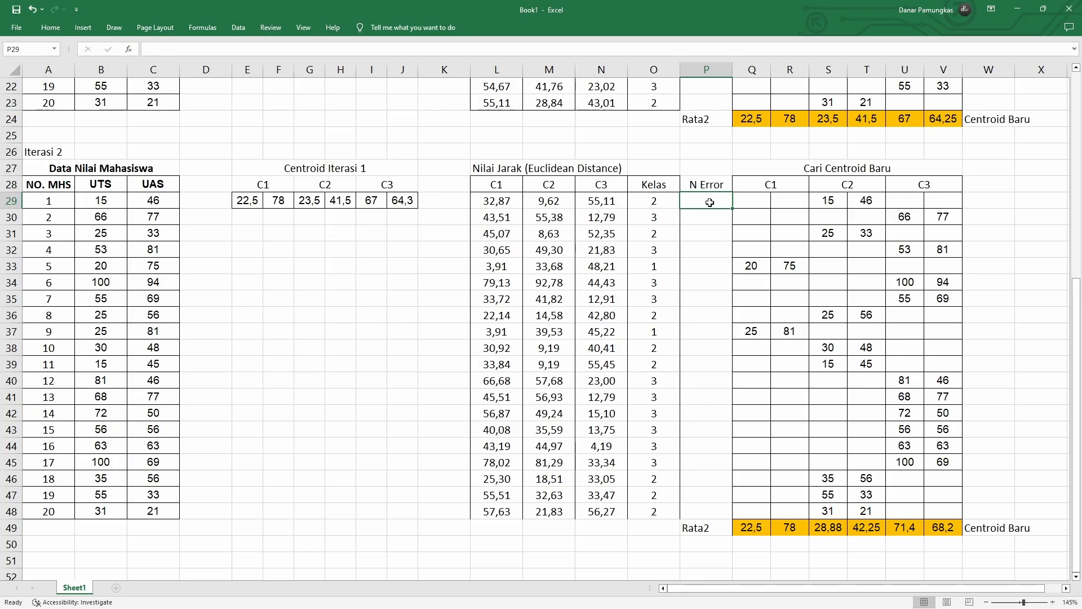
- Enter =ABS(O4-O29) in P29 to calculate the class difference between Iterasi 1 and Iterasi 2 for student 1
scroll(668, 211, up, 1)
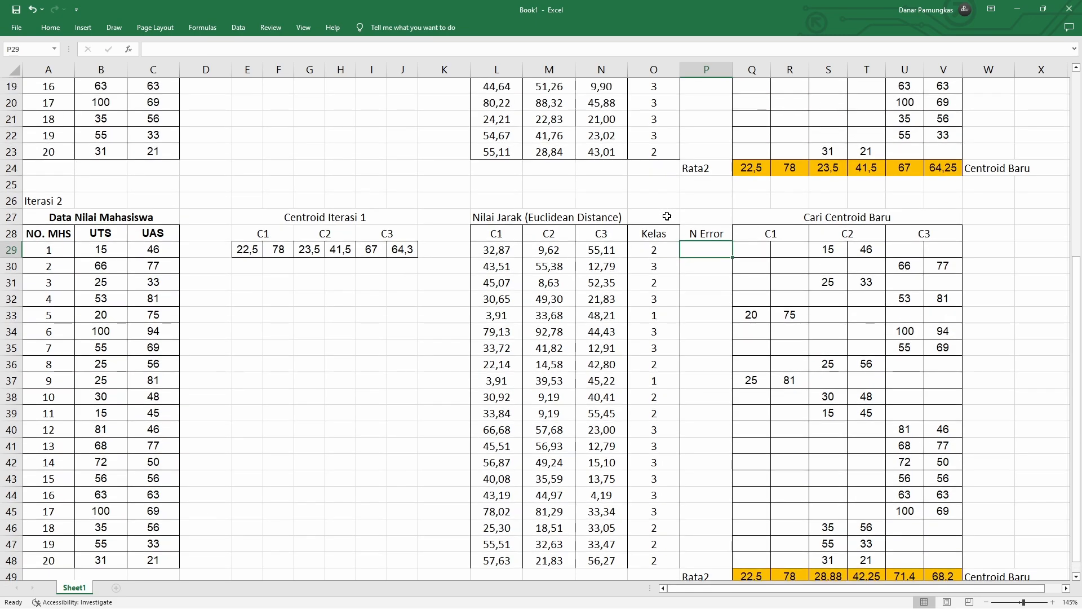
scroll(672, 220, up, 5)
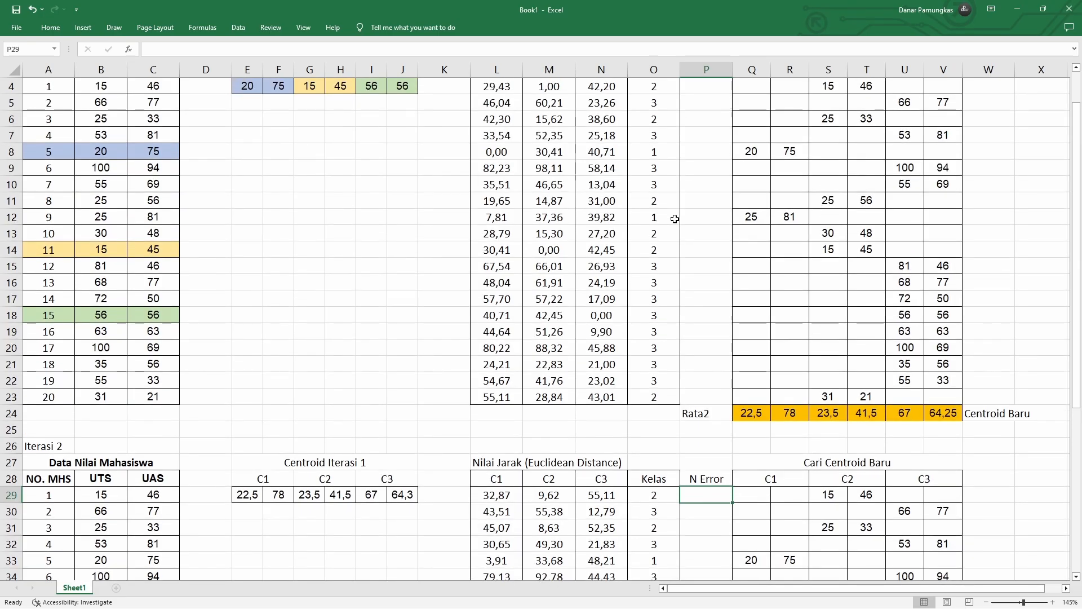
text(=)
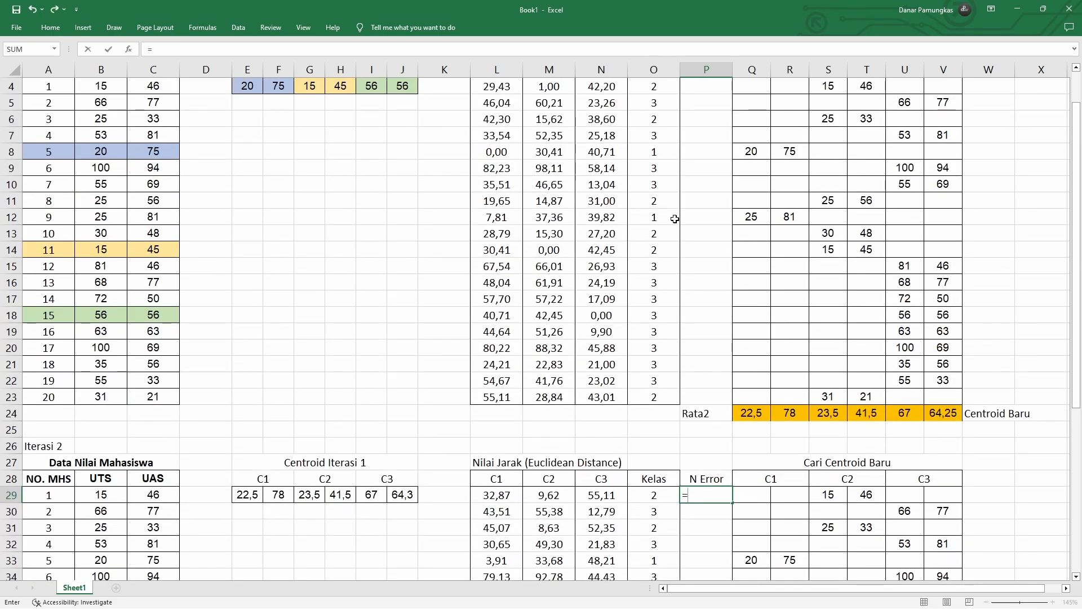
text(a)
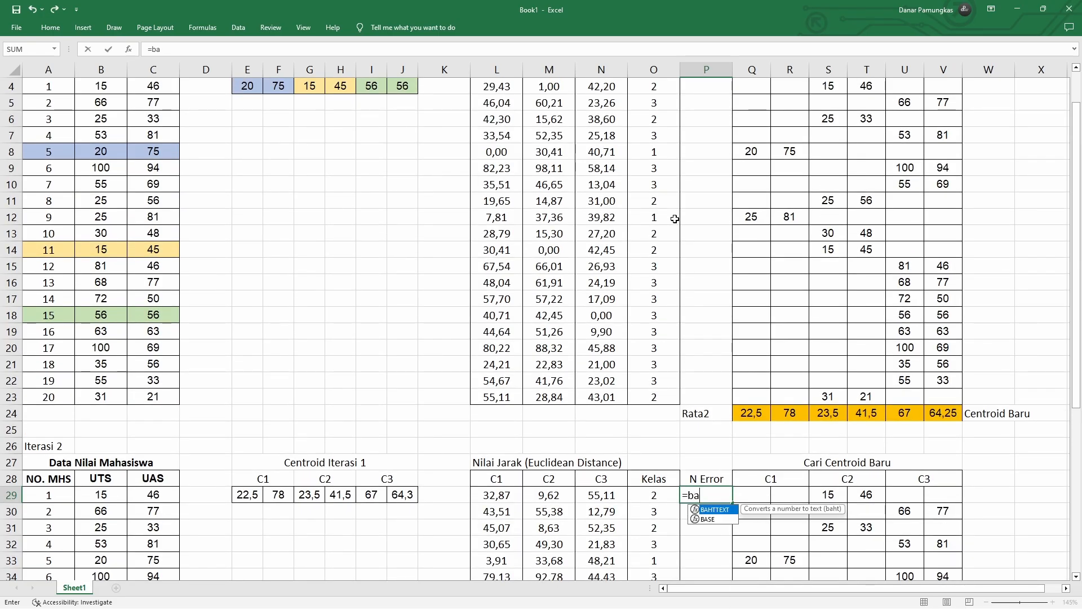
text(bs)
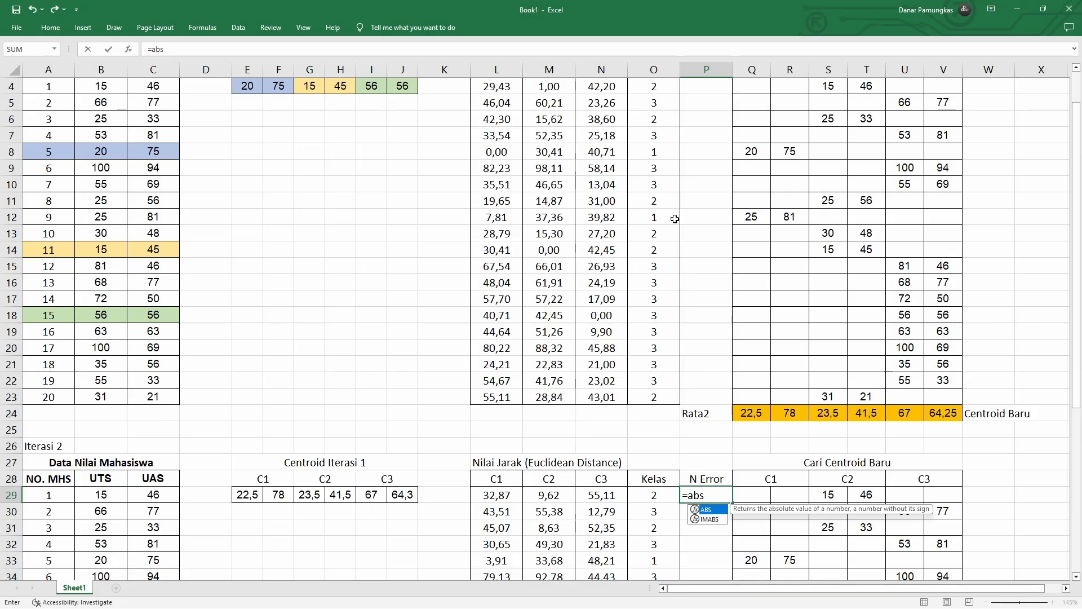
key(Tab)
scroll(674, 218, up, 1)
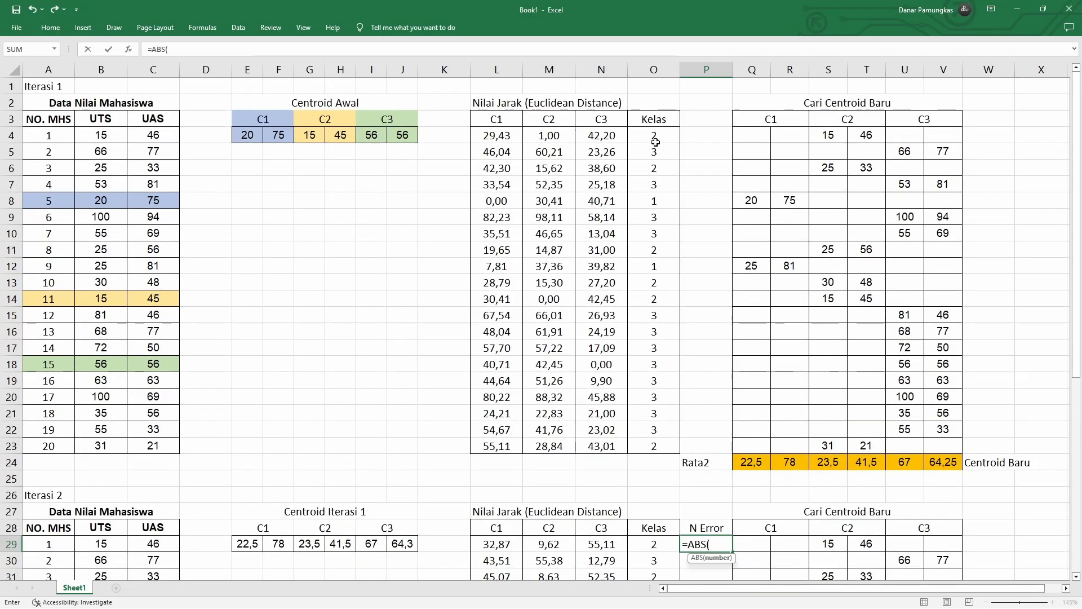
click(657, 139)
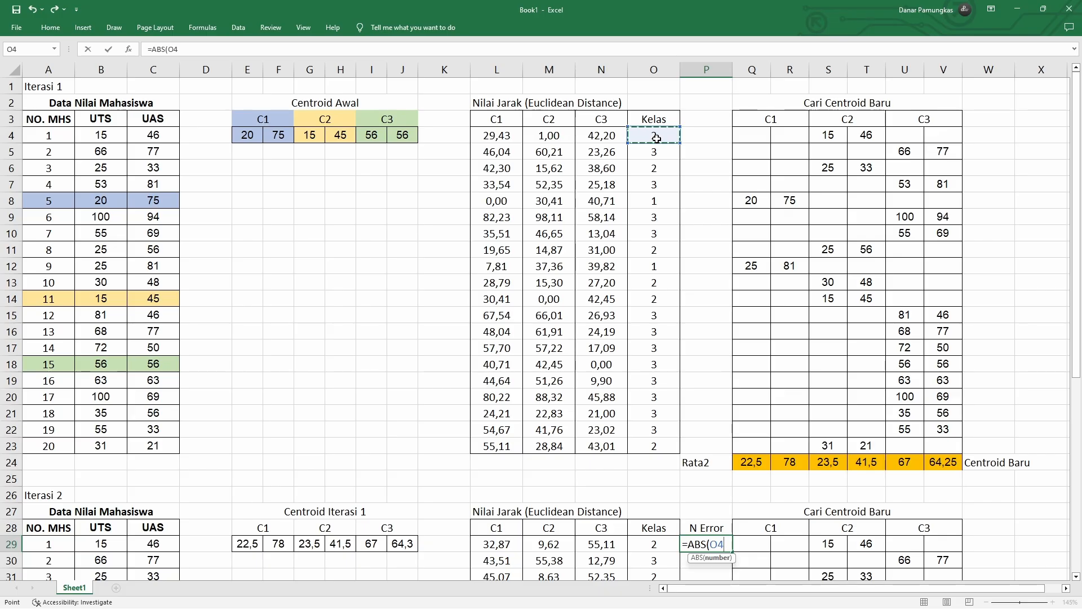
text(-)
scroll(657, 139, down, 2)
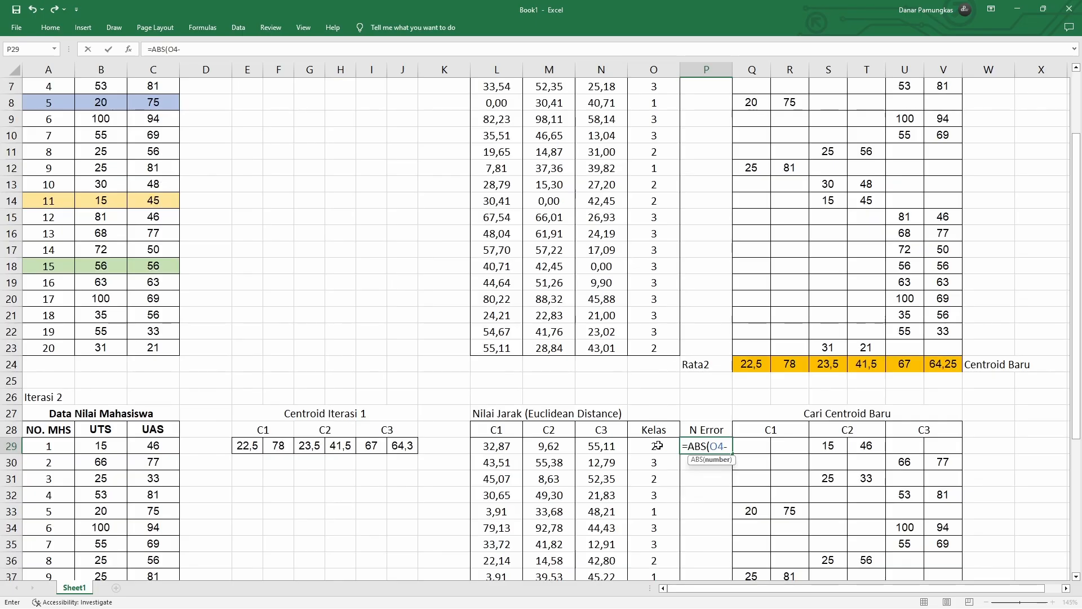
click(658, 446)
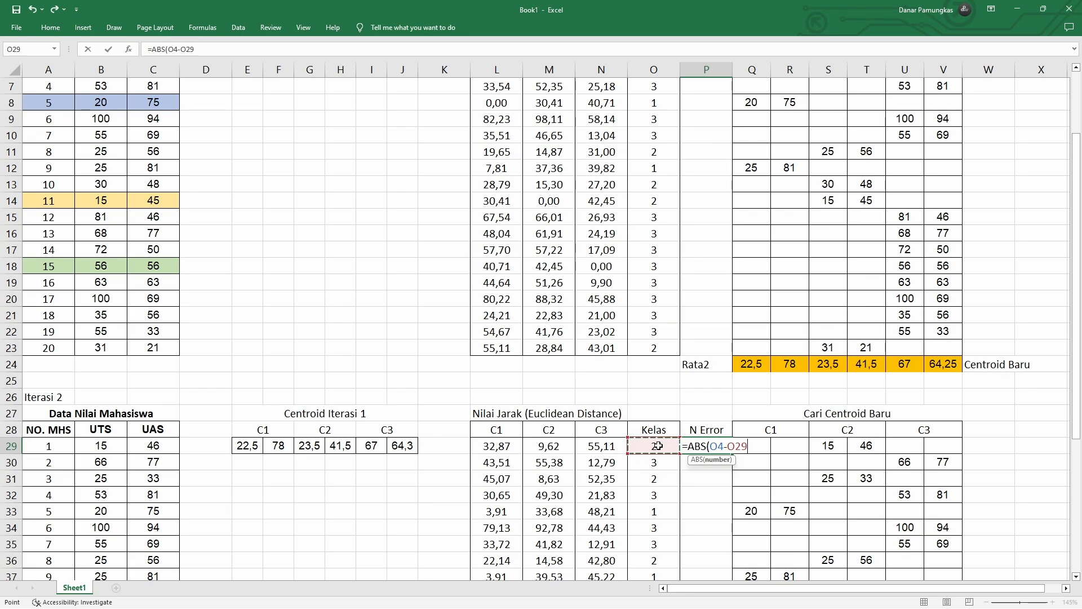
text())
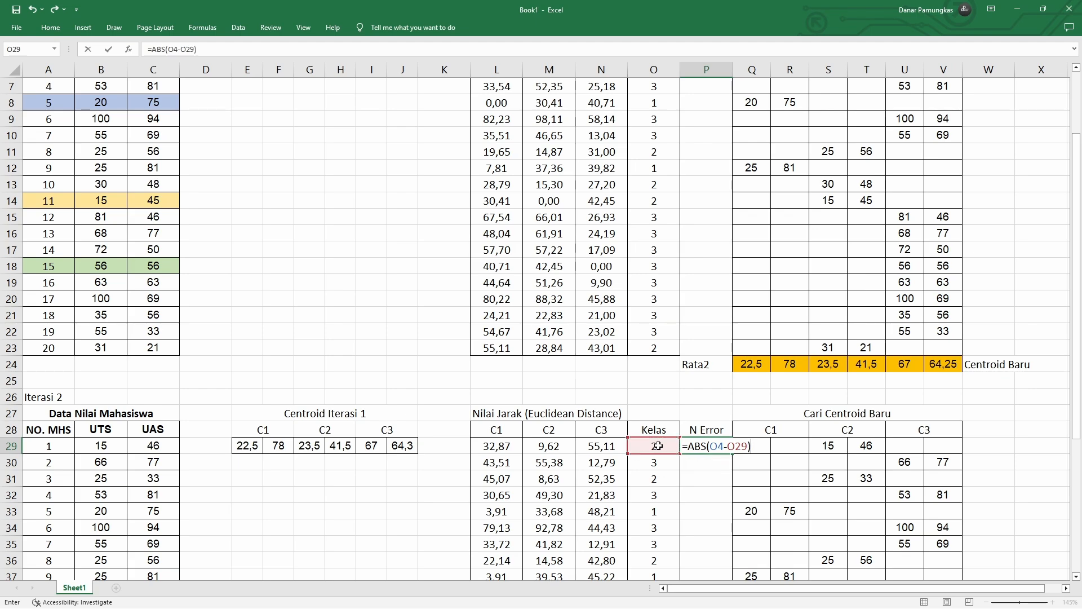
key(Return)
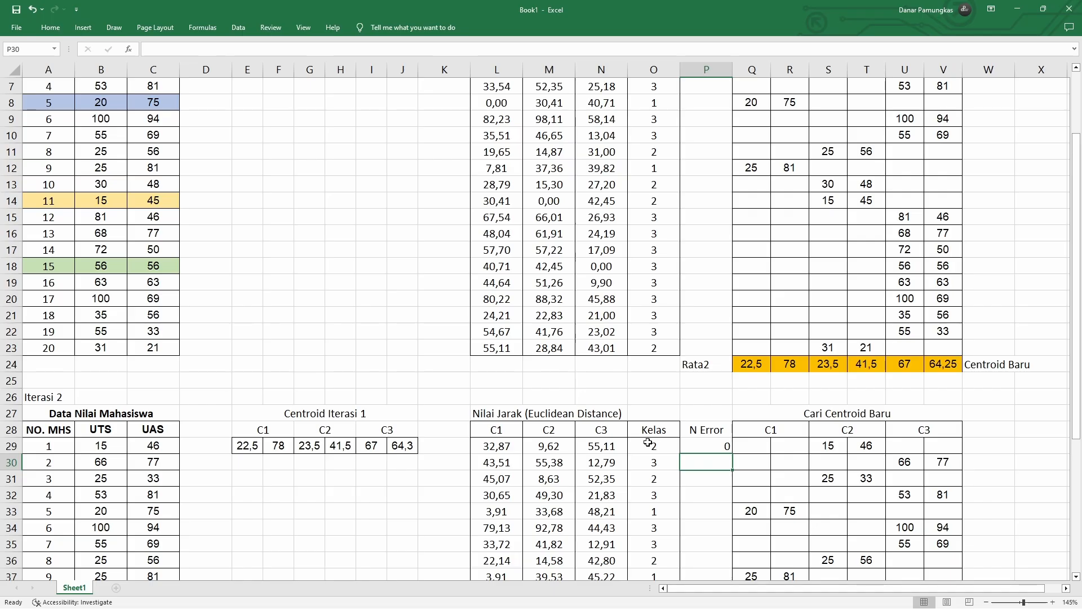
- Fill the N Error formula from P29 down to P48 and center the values in that range
scroll(676, 429, down, 2)
click(712, 348)
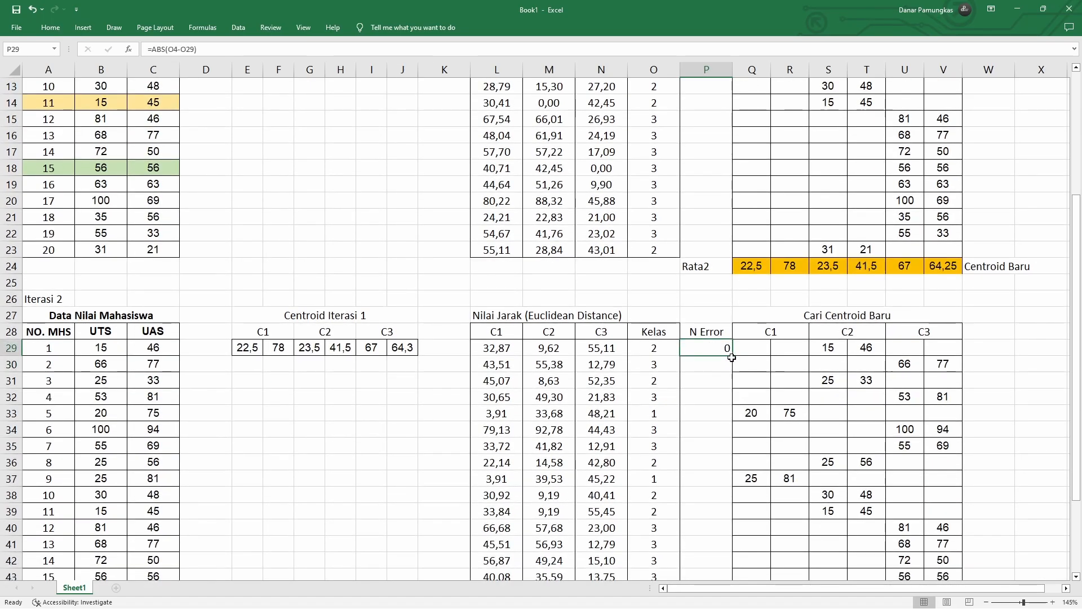
double_click(732, 356)
scroll(728, 357, down, 3)
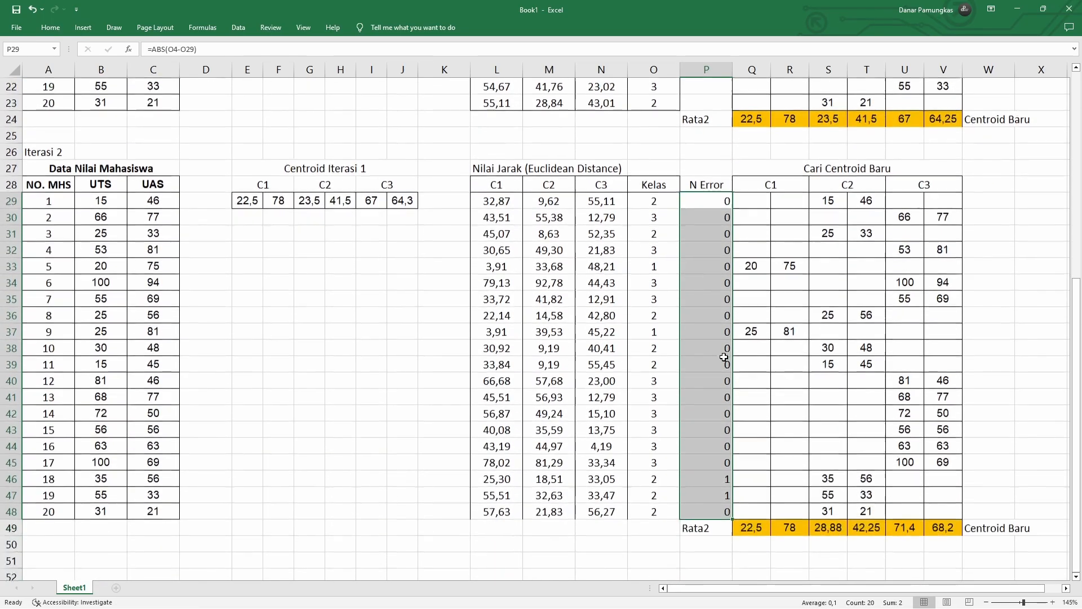
drag(699, 204, 710, 511)
right_click(711, 511)
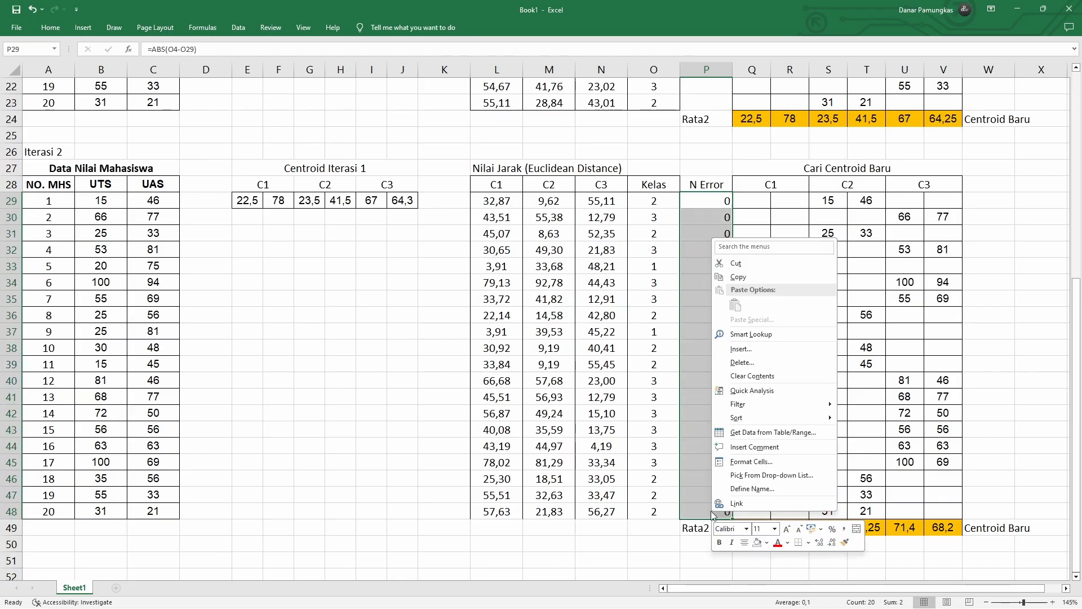
click(743, 543)
click(705, 207)
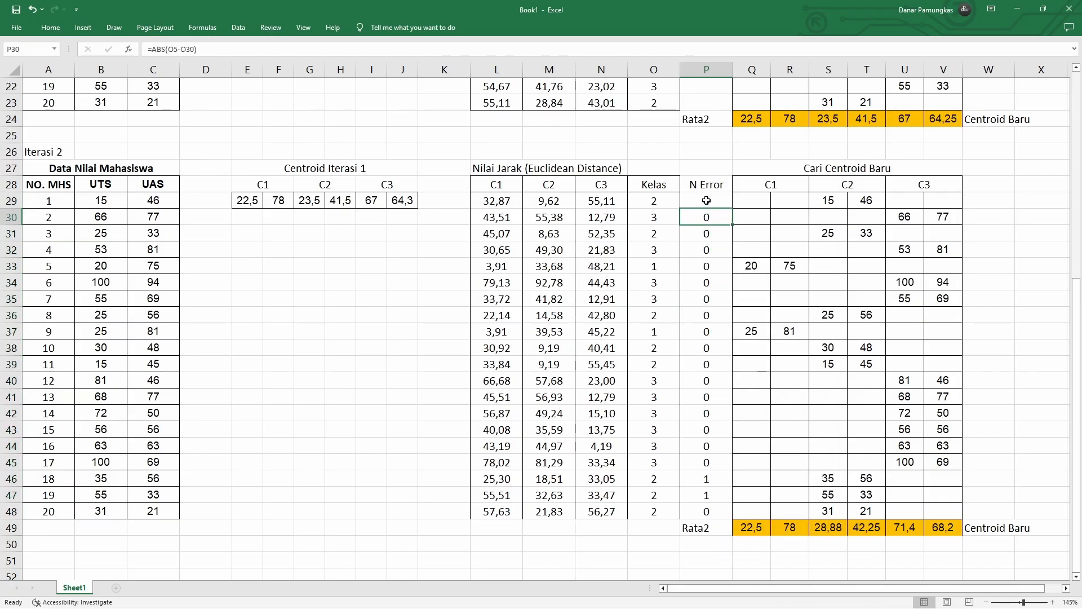
- Compare the Kelas values of Iterasi 1 with those of Iterasi 2 against the N Error column
scroll(673, 193, up, 7)
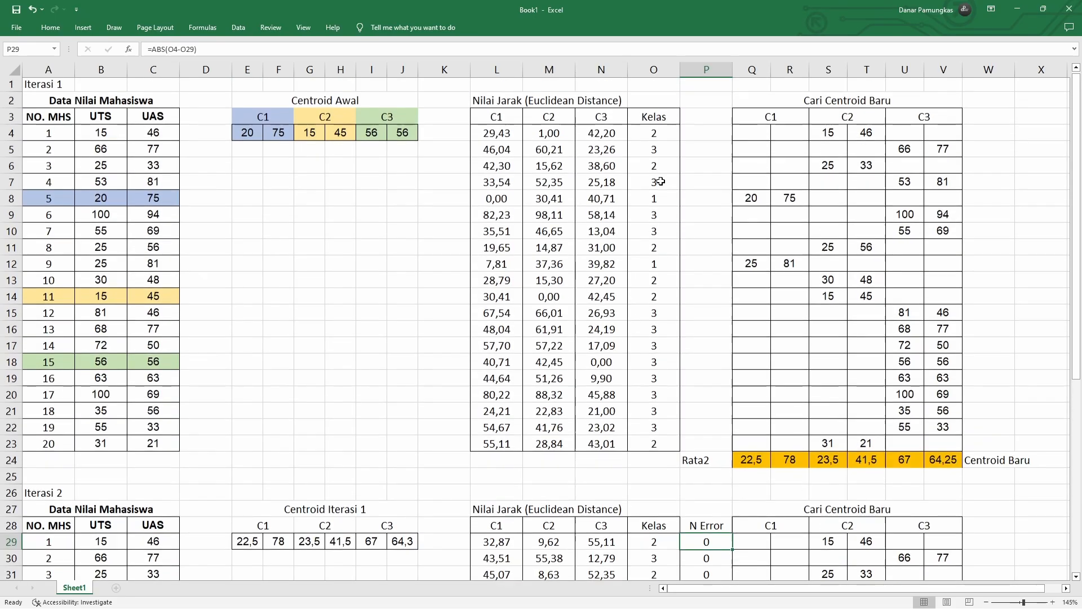
scroll(660, 177, down, 7)
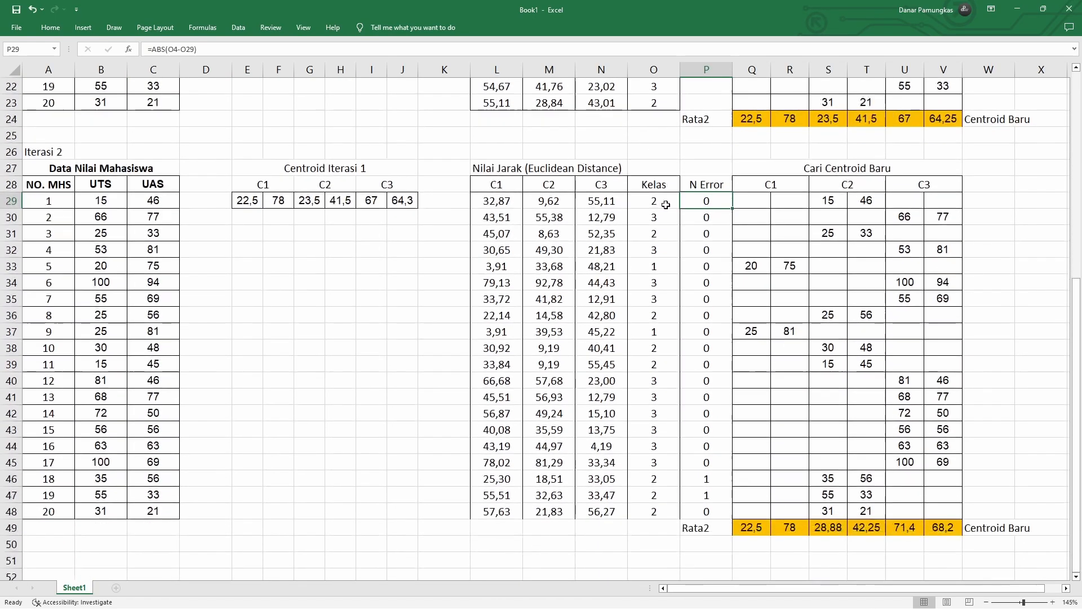
click(665, 203)
drag(666, 203, 661, 247)
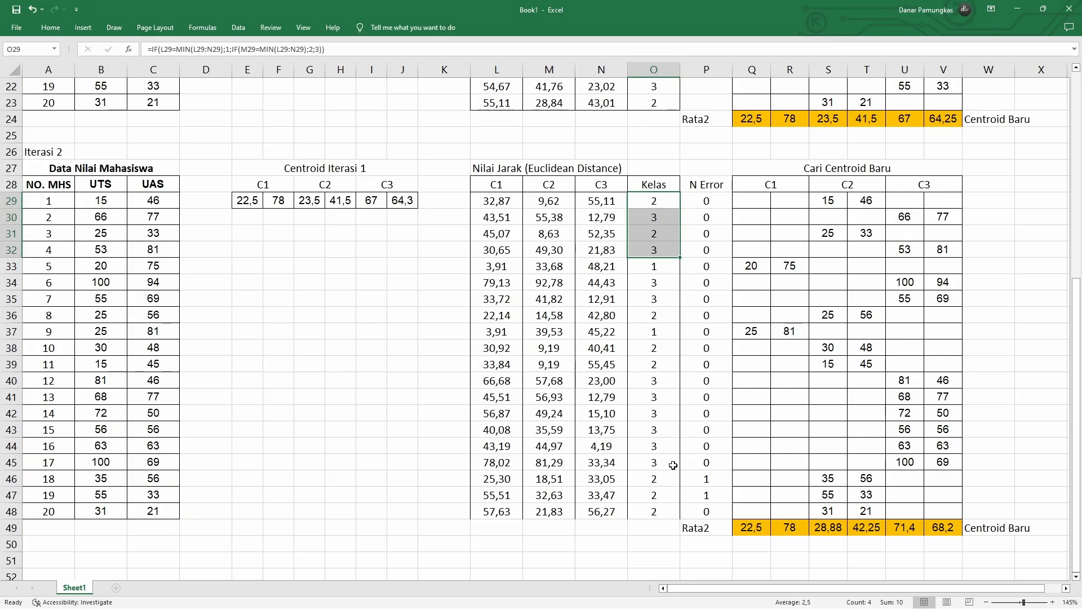
- Compare the Kelas values of students 18 and 19 between Iterasi 1 and 2 with their N Error, and review the Iterasi 2 Centroid Baru row
drag(706, 478, 706, 494)
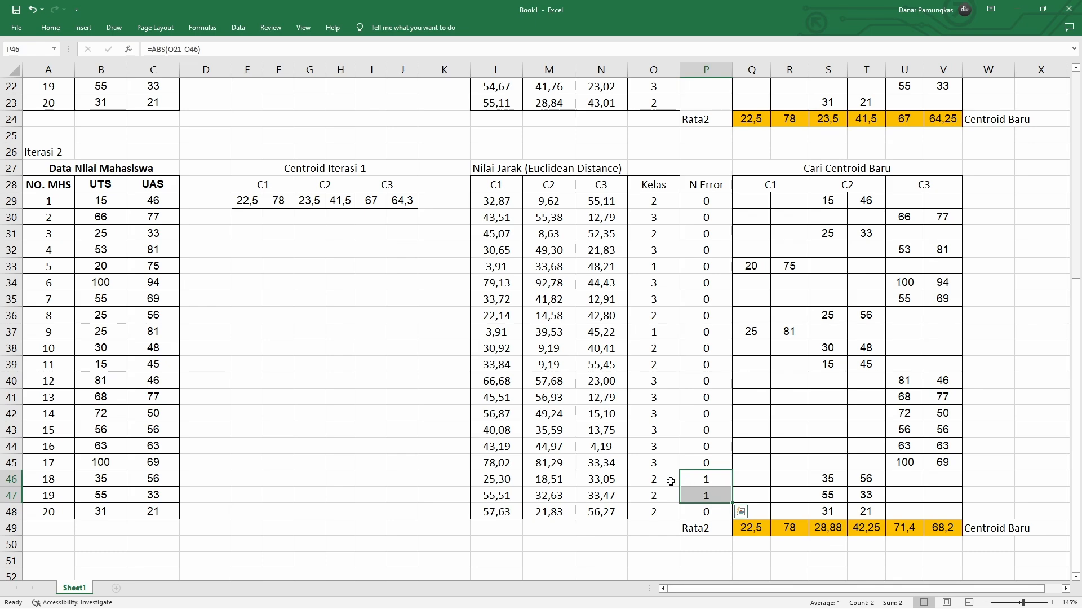
drag(671, 480, 694, 493)
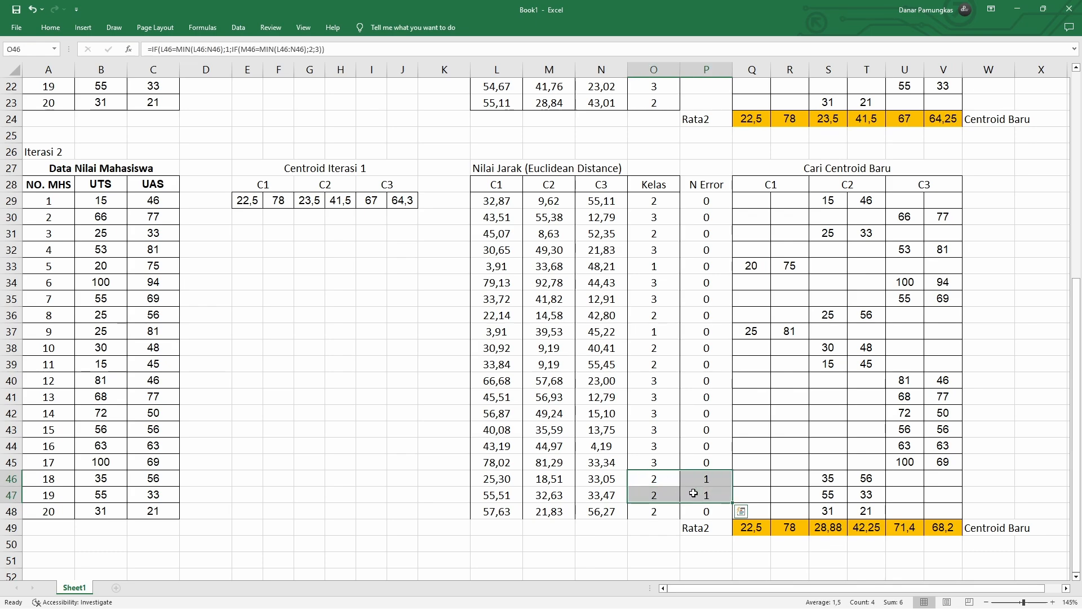
scroll(694, 490, up, 2)
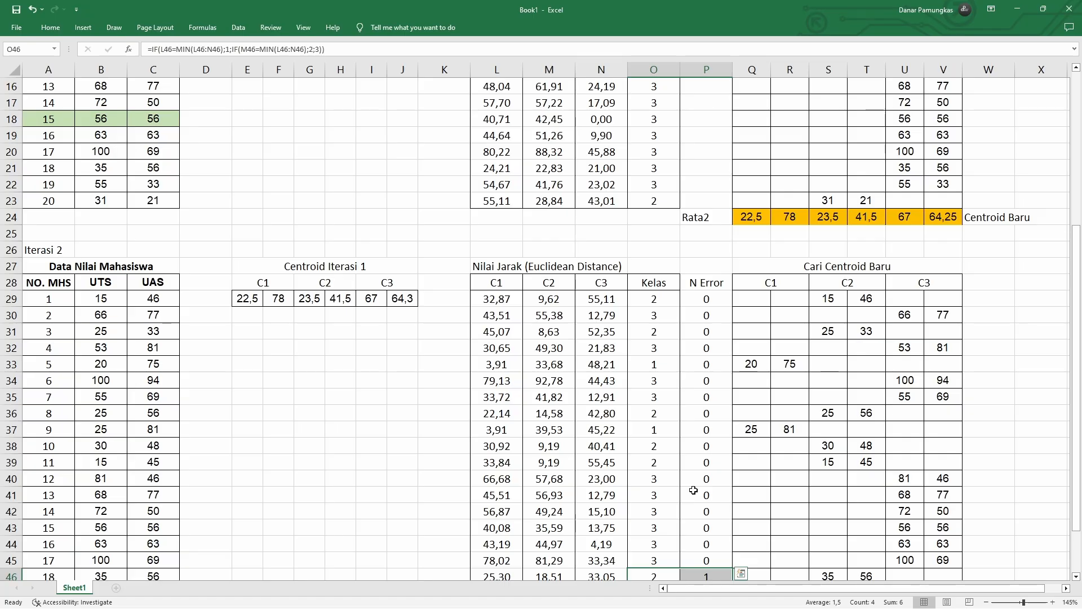
drag(650, 160, 660, 181)
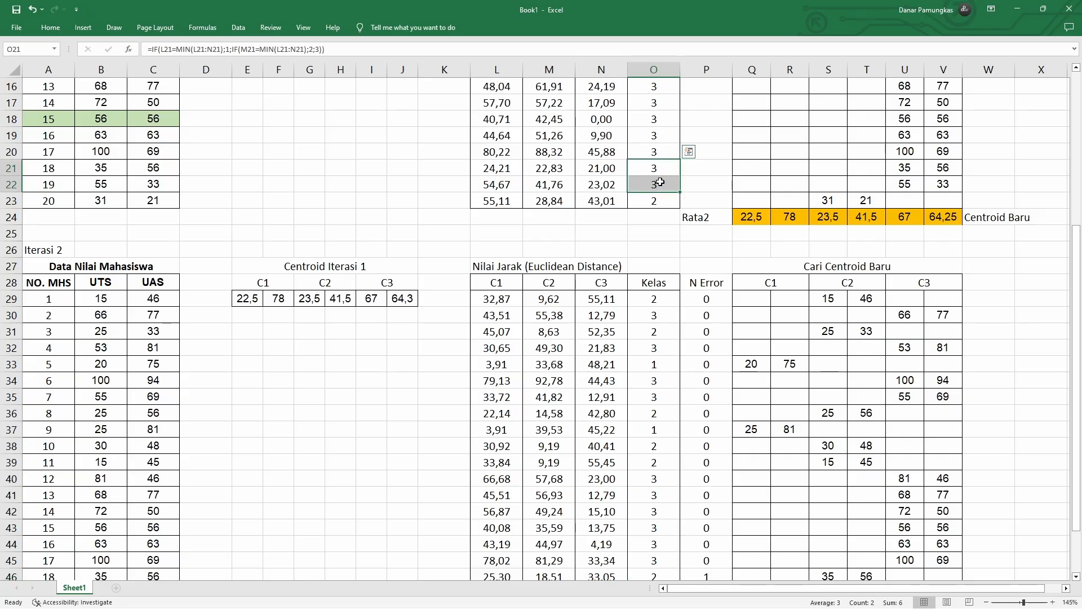
scroll(689, 151, down, 3)
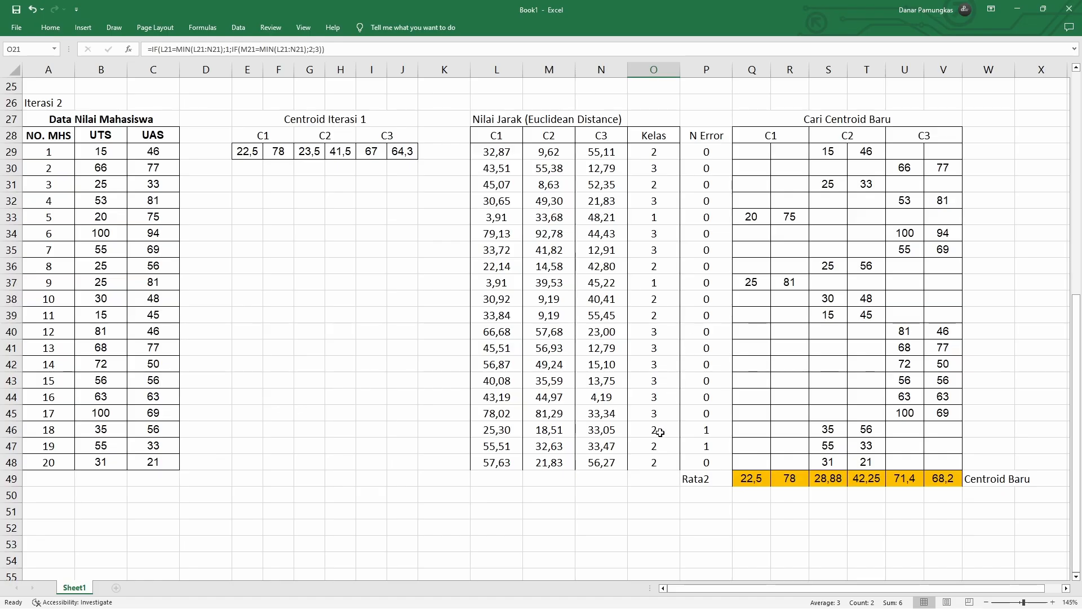
drag(661, 432, 709, 449)
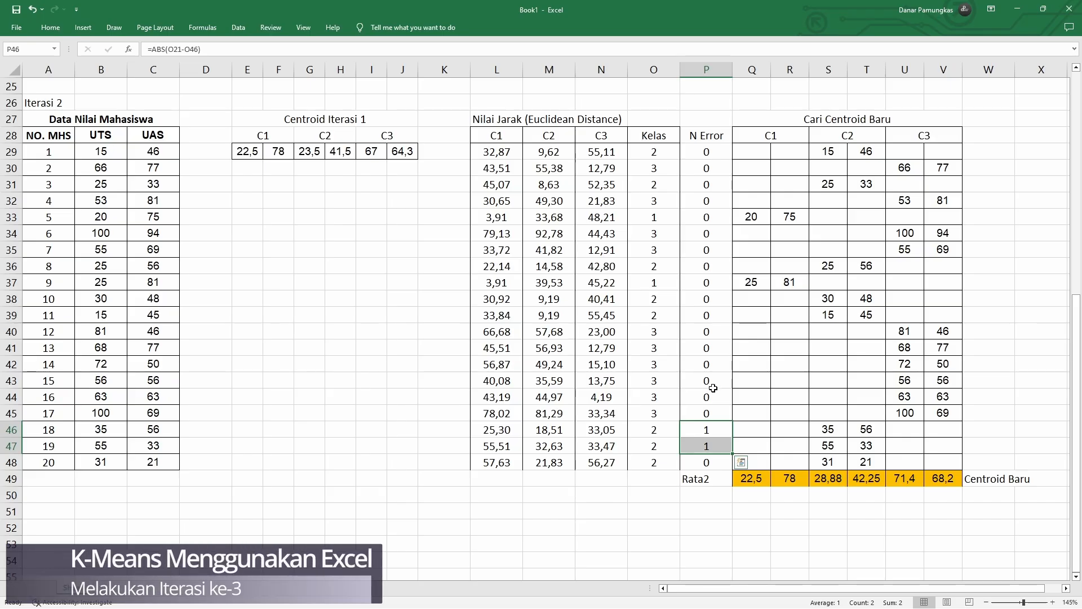
click(395, 261)
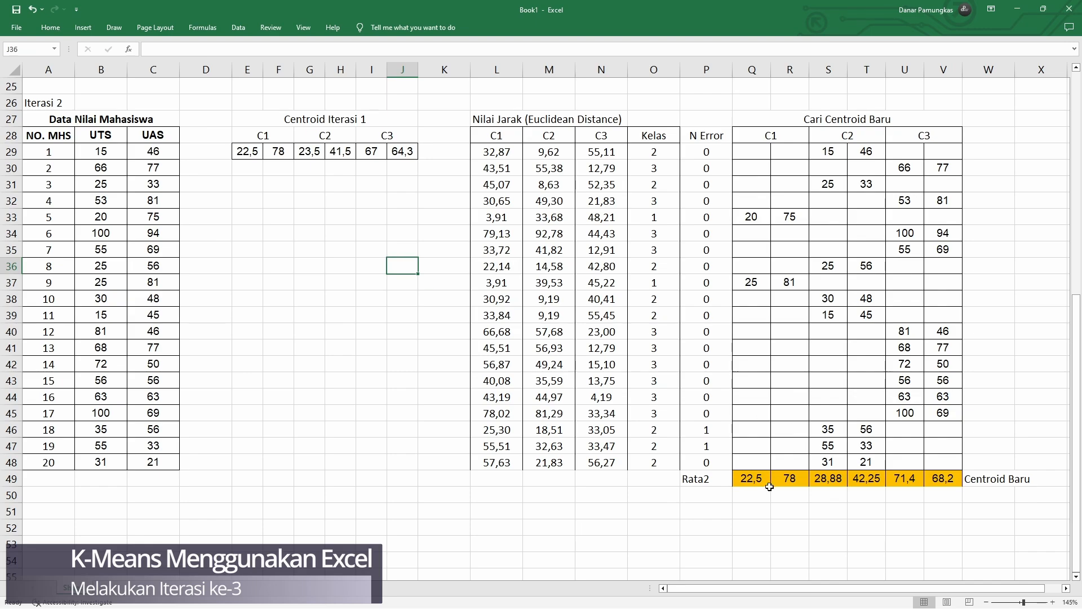
drag(754, 483, 893, 478)
drag(936, 479, 936, 478)
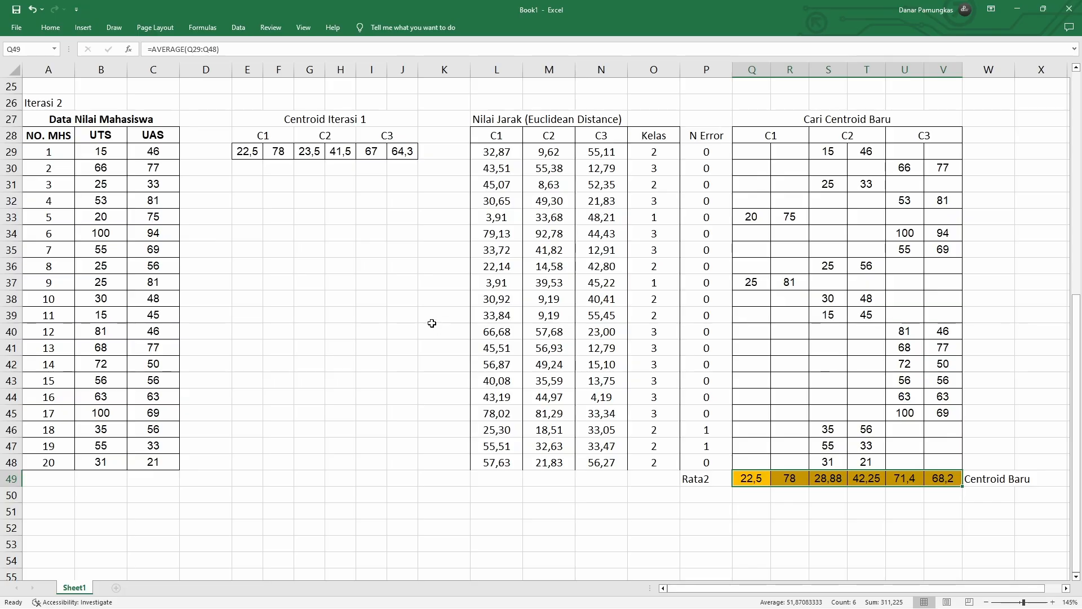
- Copy the whole Iterasi 2 block A26:V49 and paste it below, starting at A51
mouse_move(29, 100)
mouse_down()
mouse_move(411, 169)
mouse_move(815, 264)
mouse_move(925, 400)
mouse_move(892, 451)
mouse_move(894, 476)
mouse_up()
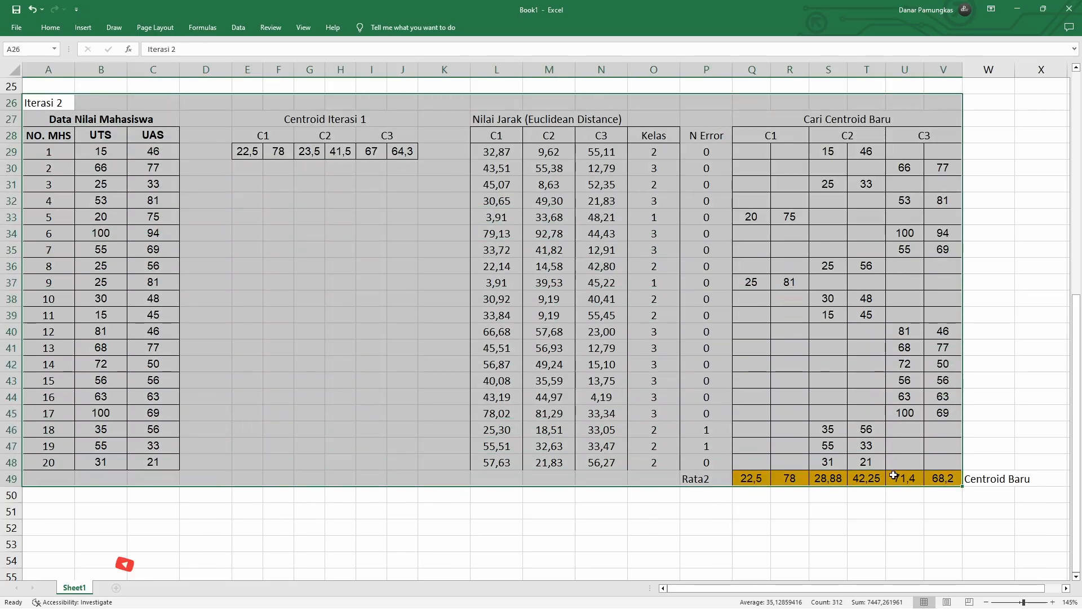
key(ctrl+c)
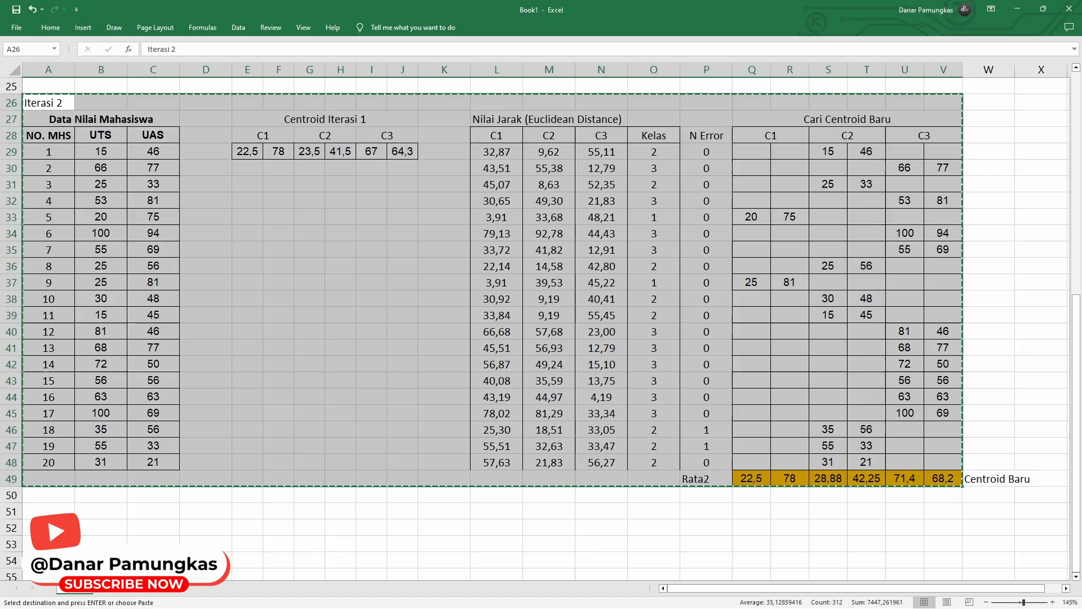
click(51, 511)
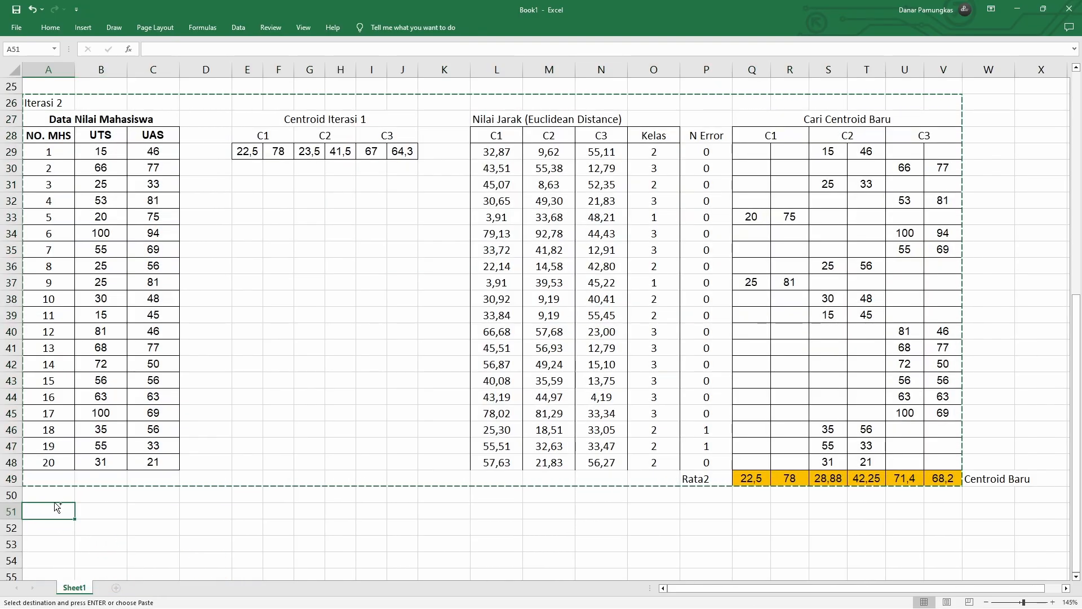
key(ctrl+v)
- Retitle the pasted block in A51 as Iterasi 3 and change its centroid heading in E52 to Centroid Iterasi 2
click(61, 512)
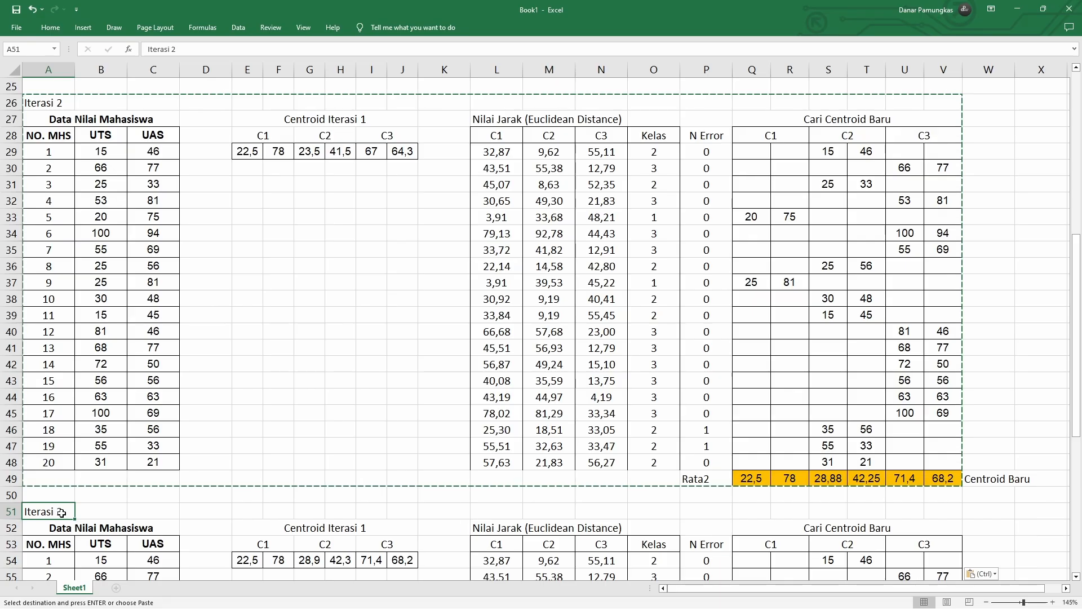
scroll(61, 512, down, 3)
double_click(65, 364)
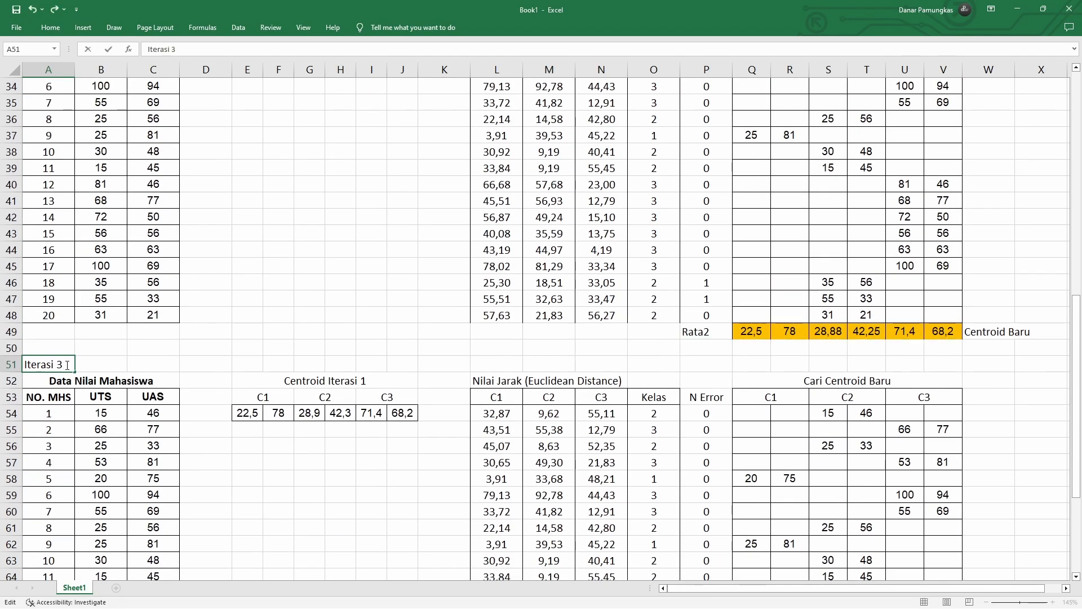
text(3)
click(355, 380)
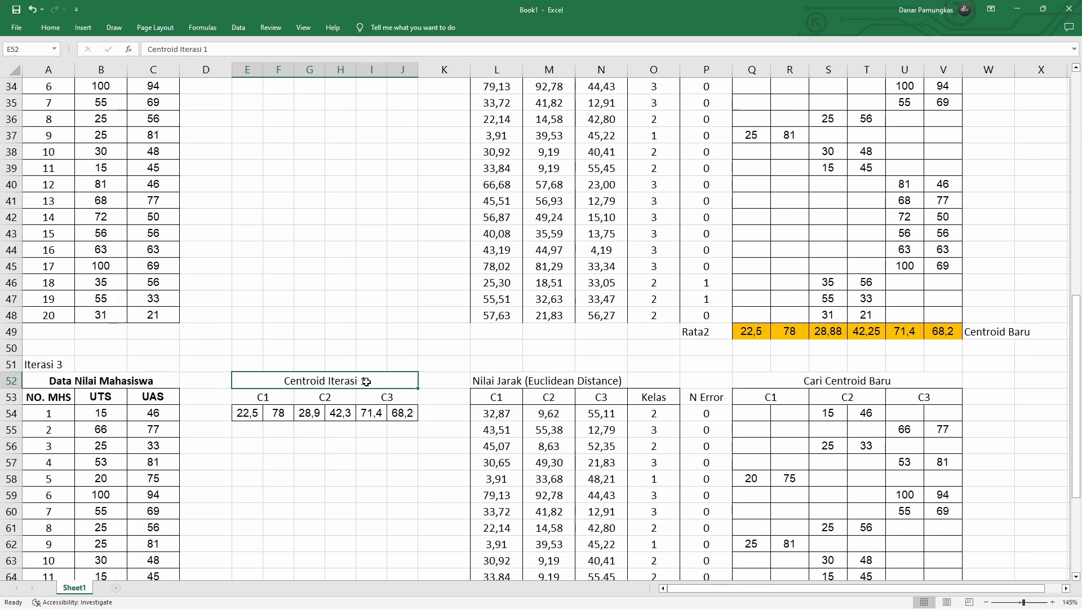
key(F2)
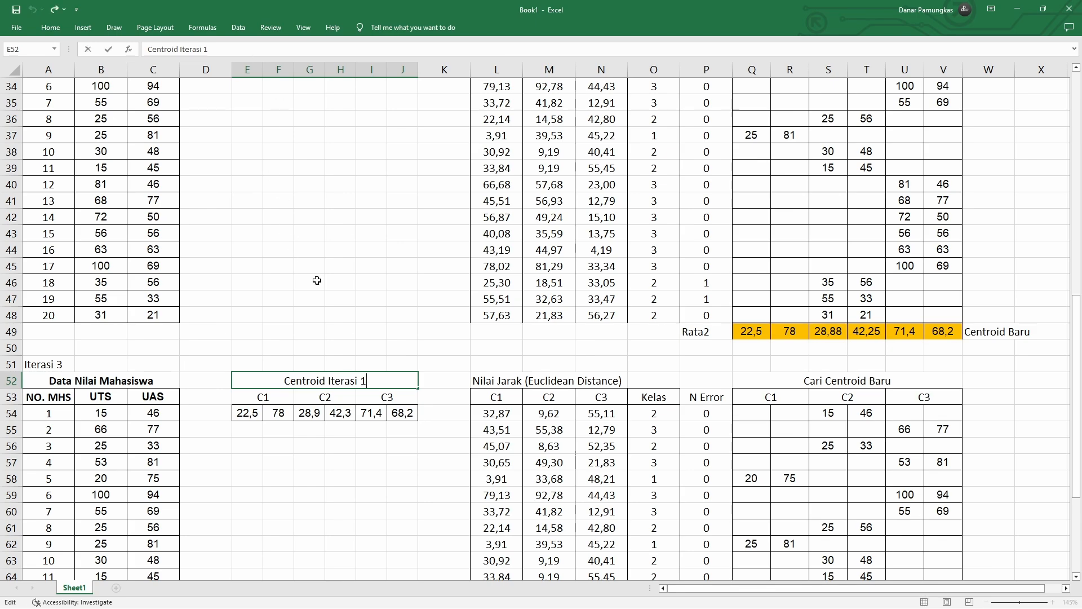
key(BackSpace)
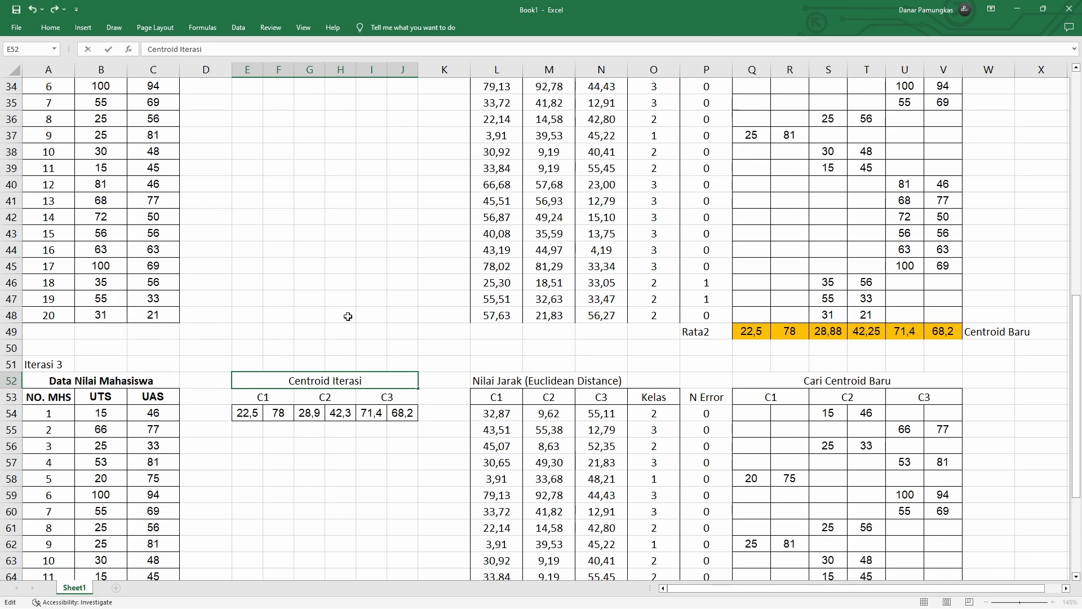
text(2)
click(347, 316)
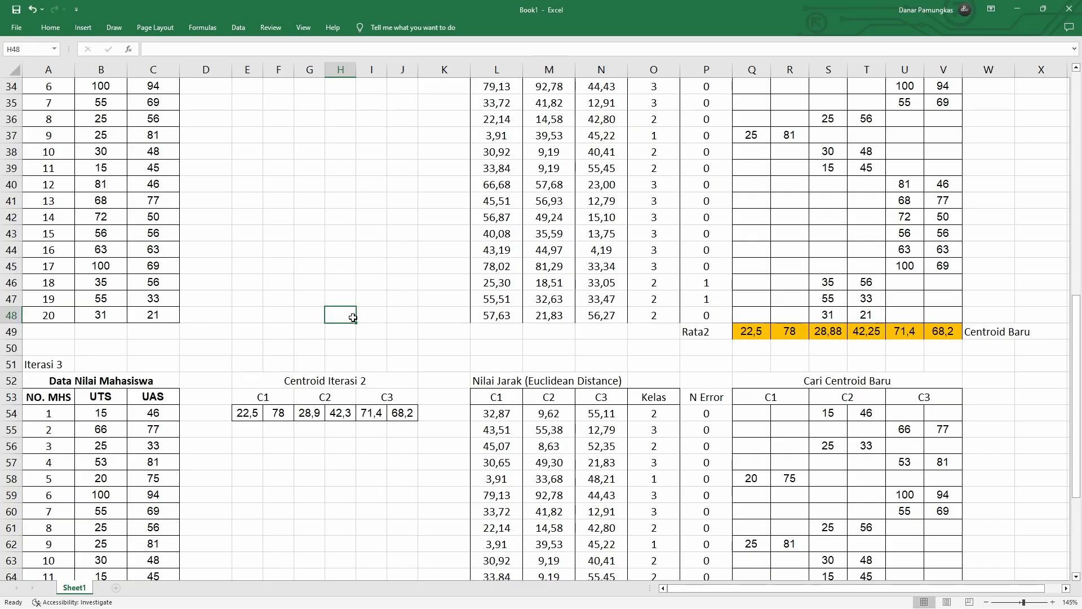
- Widen columns E to J equally so the centroid values such as 28,88 and 42,25 show two decimals
scroll(349, 315, down, 2)
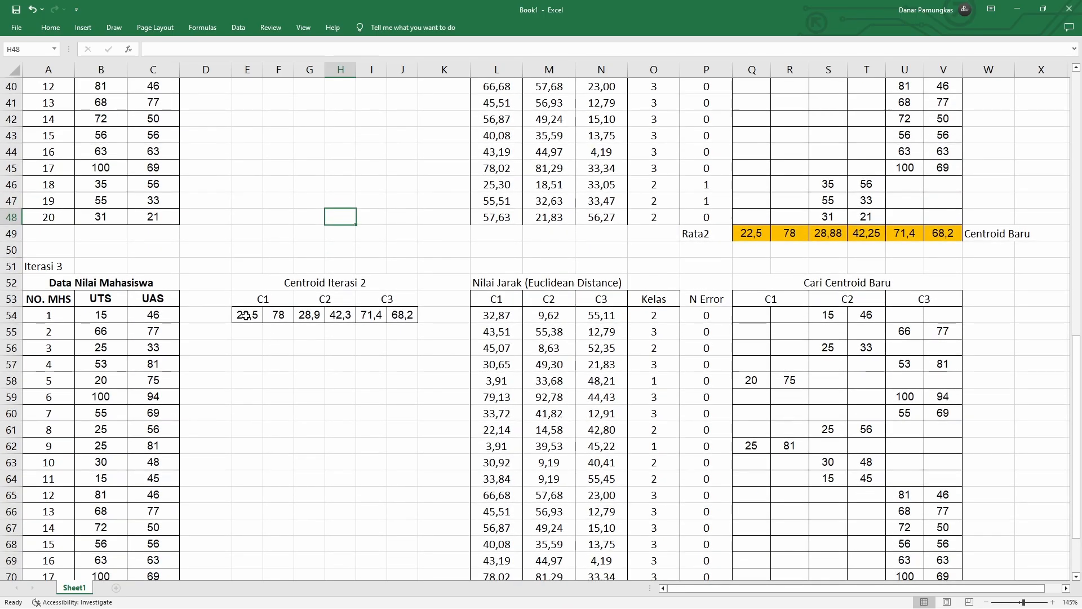
drag(247, 318, 403, 316)
scroll(402, 168, up, 5)
scroll(368, 285, down, 1)
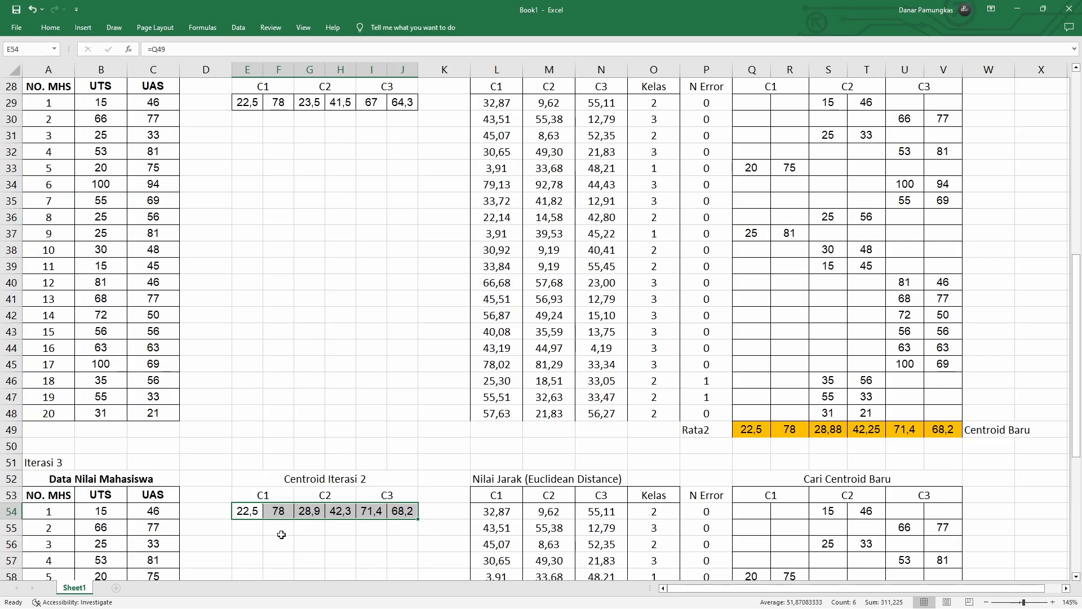
drag(252, 514, 408, 510)
drag(418, 71, 435, 69)
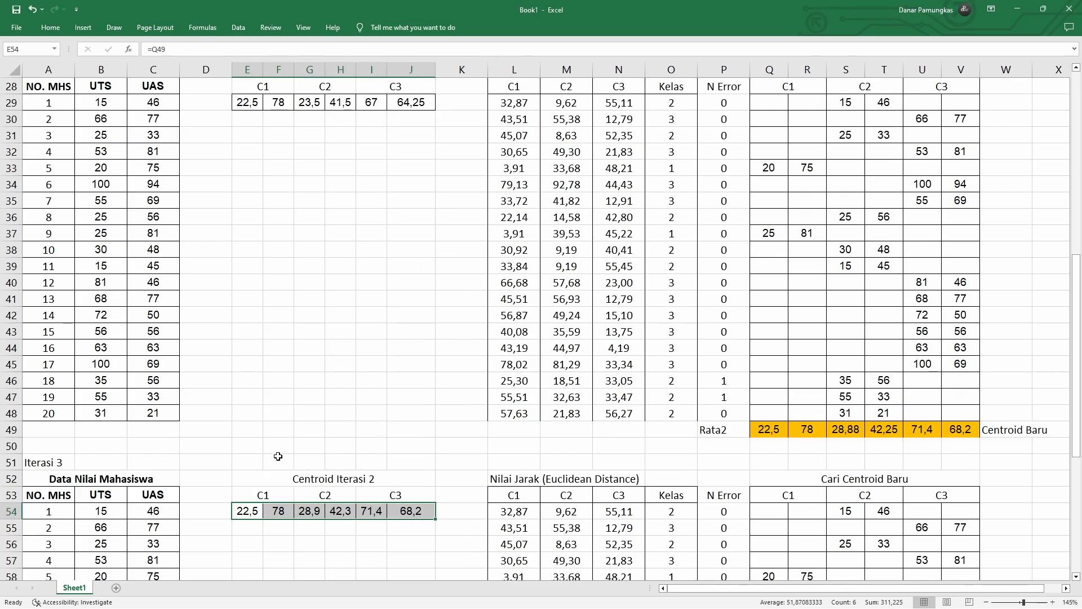
key(ctrl+z)
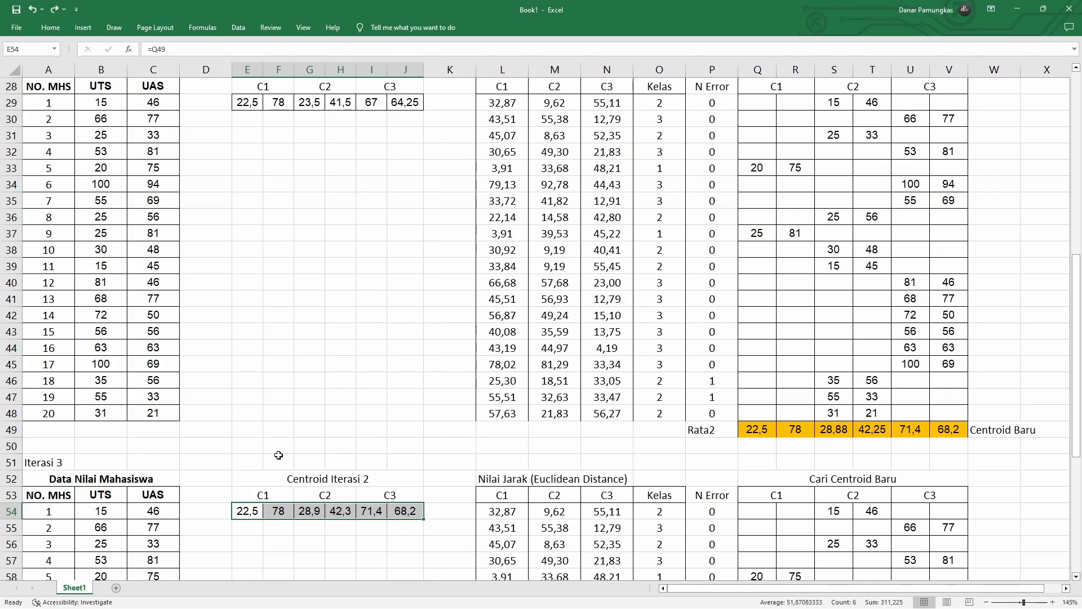
click(258, 70)
drag(262, 69, 434, 67)
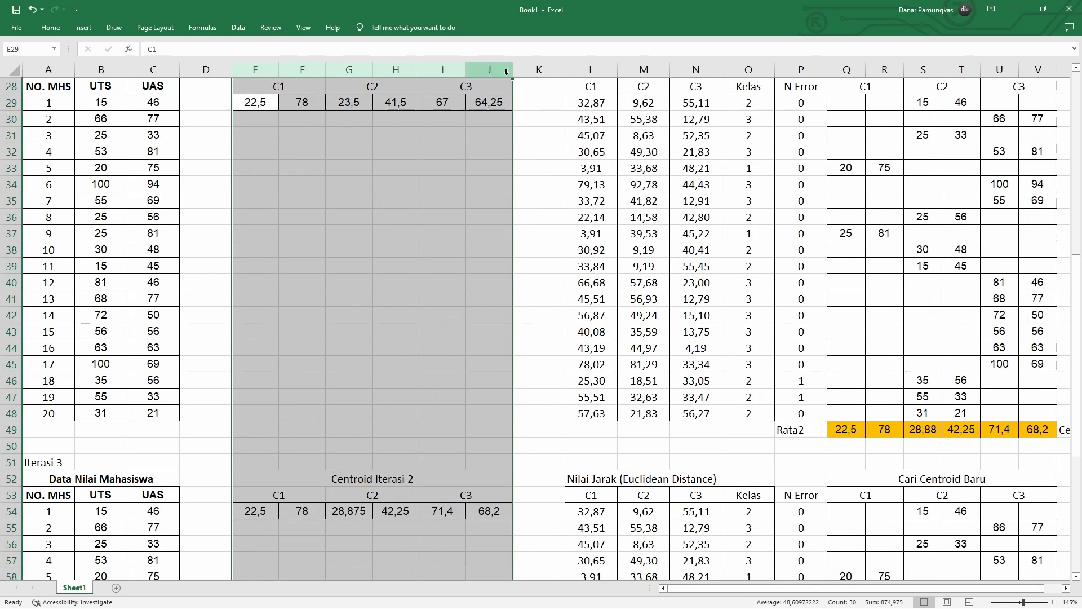
drag(512, 70, 494, 67)
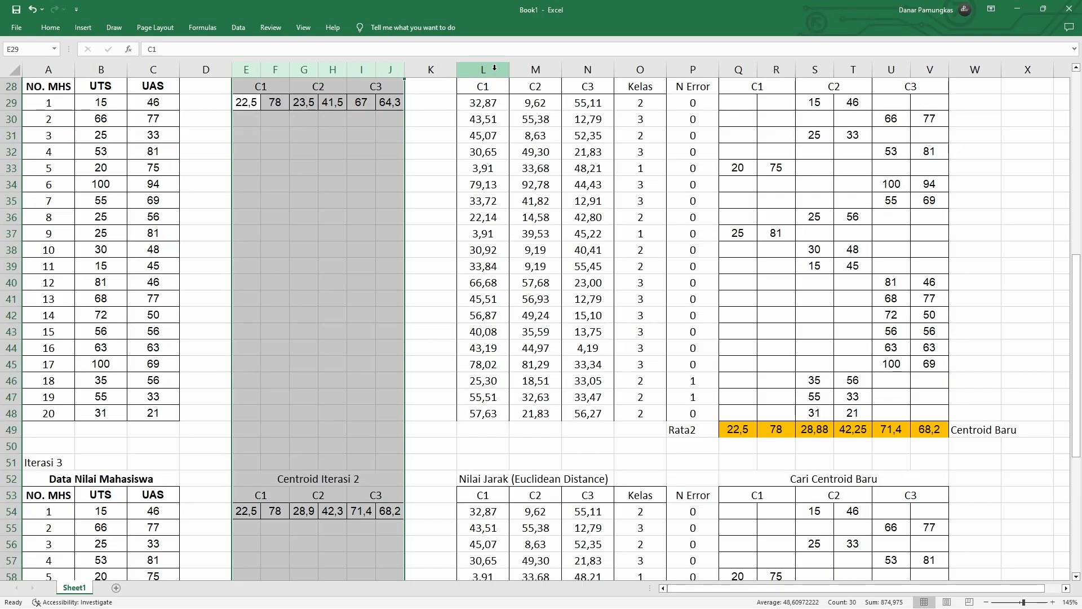
drag(404, 68, 411, 73)
click(323, 346)
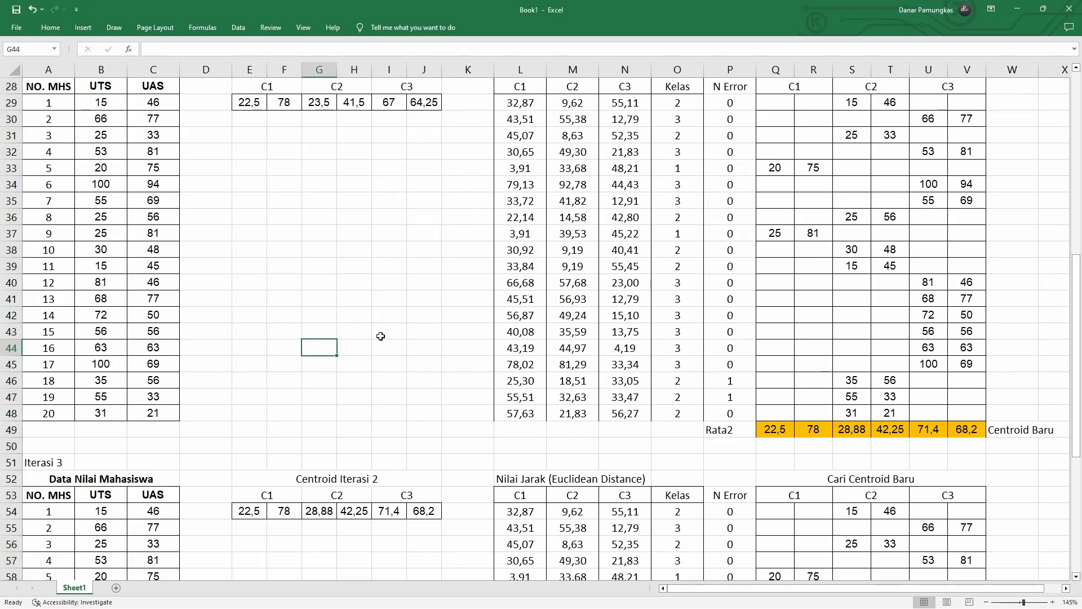
- Repoint the C1 distance formula in L54 to the Centroid Iterasi 2 cells, giving =SQRT((B54-$E$54)^2+(C54-$F$54)^2)
click(385, 509)
drag(254, 513, 415, 516)
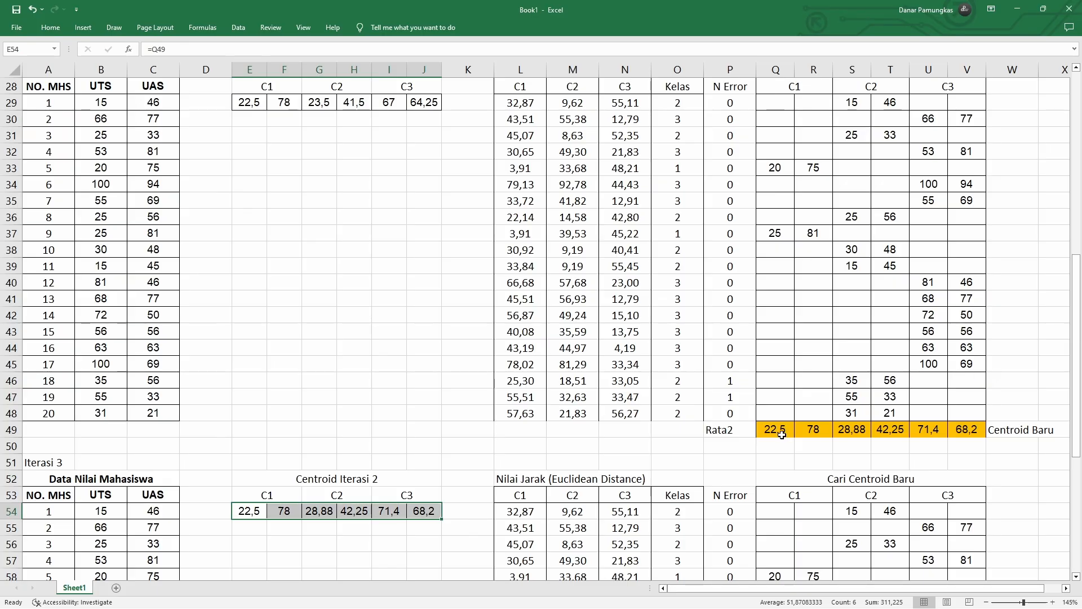
scroll(786, 434, down, 5)
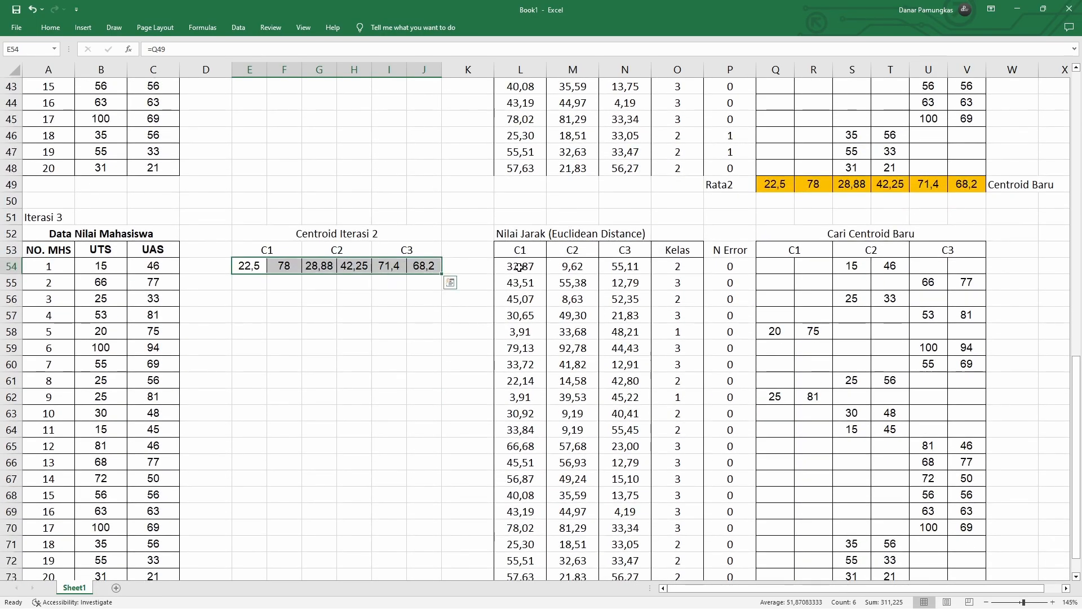
click(519, 267)
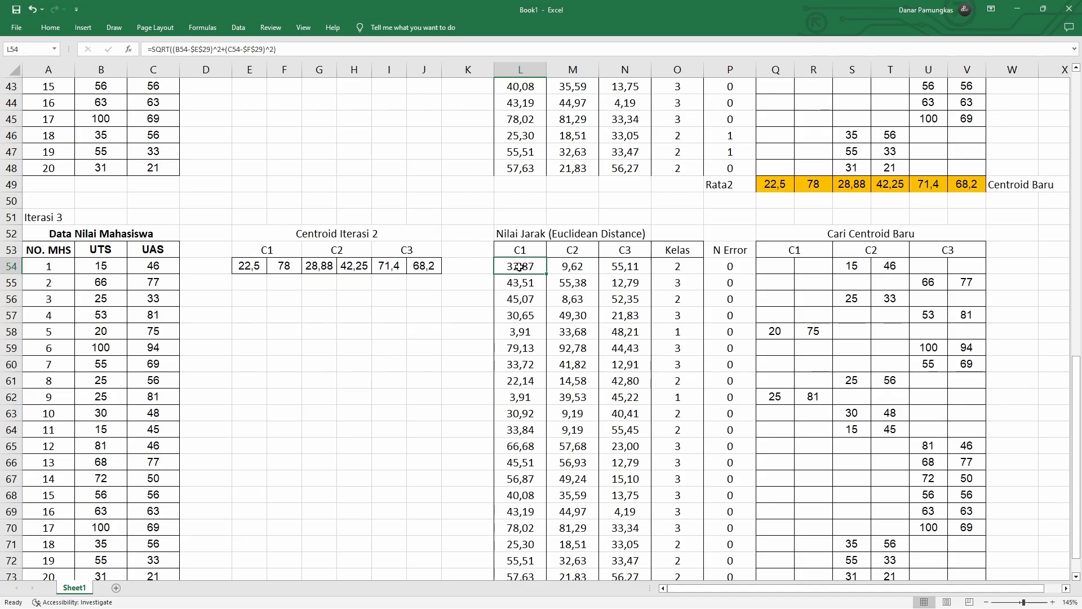
double_click(518, 267)
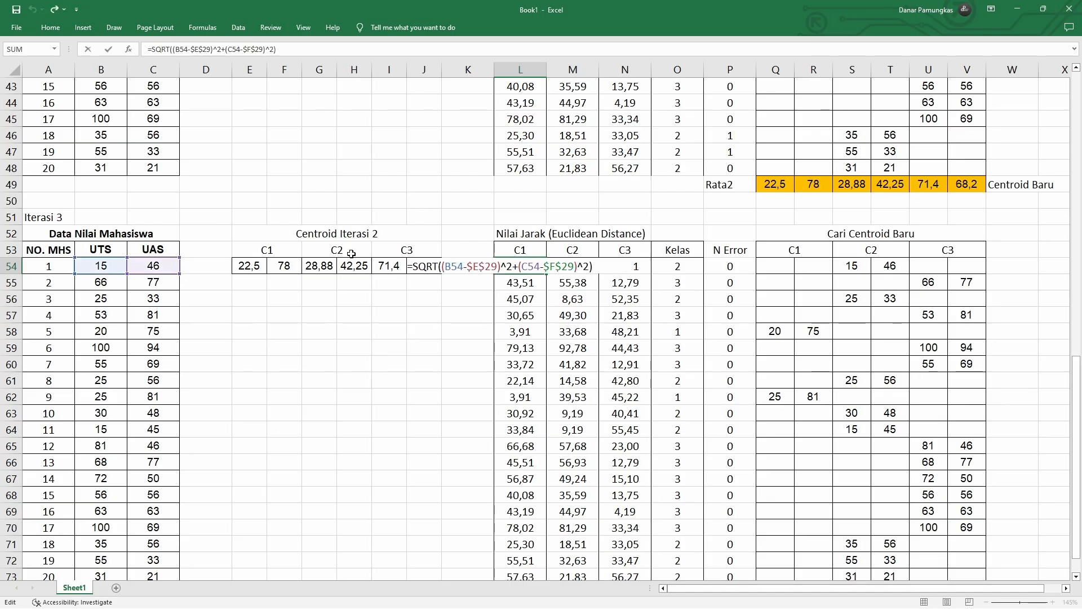
scroll(366, 280, up, 7)
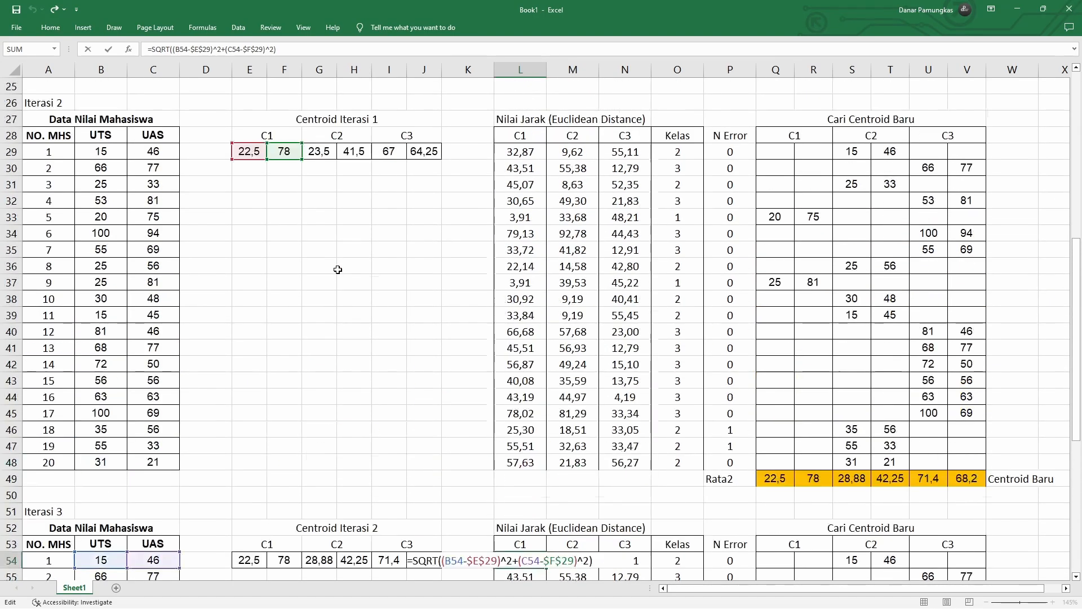
scroll(338, 269, down, 2)
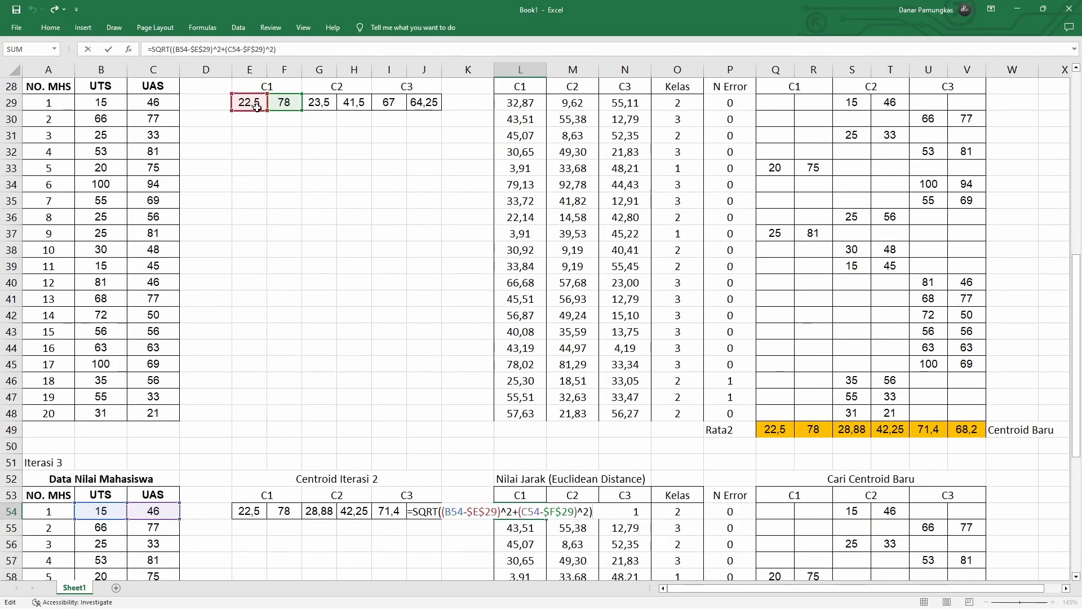
drag(257, 110, 253, 511)
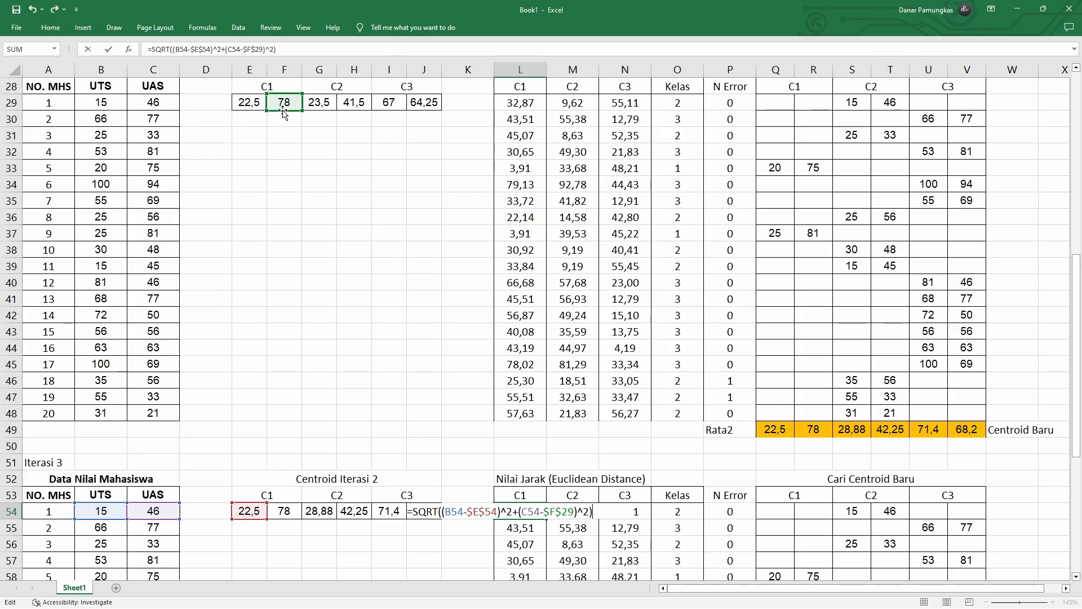
drag(284, 116, 293, 507)
key(Tab)
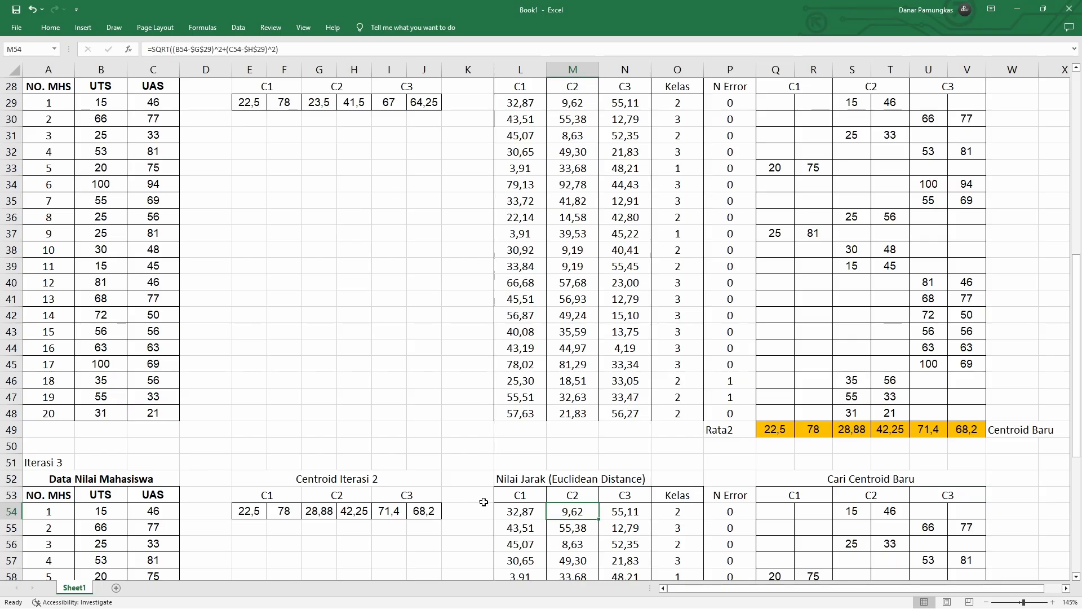
- Fill the corrected C1 distance formula from L54 down to L73
click(520, 510)
scroll(555, 480, down, 6)
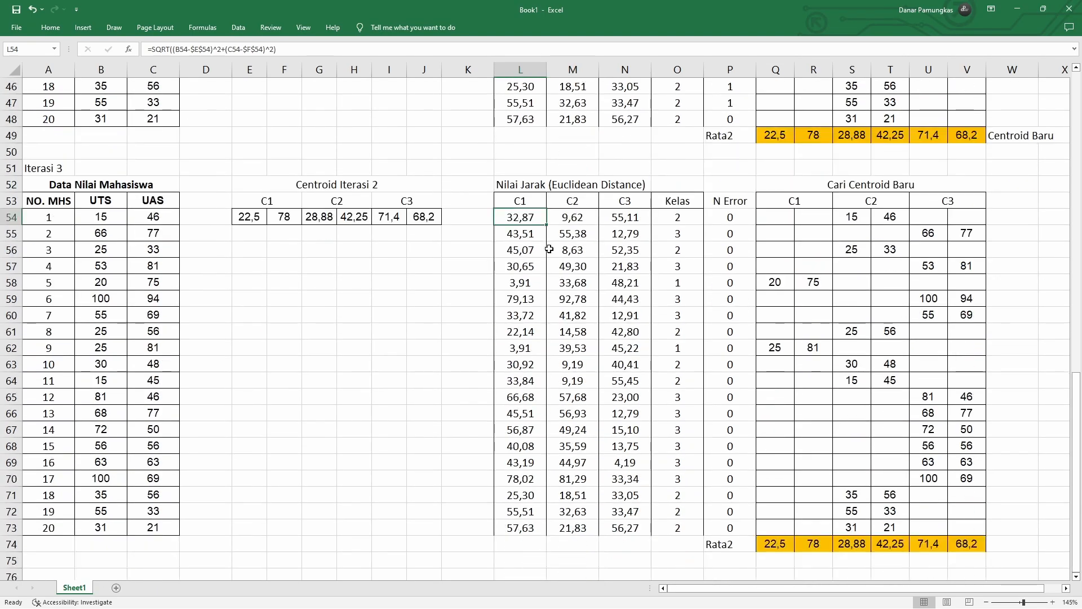
double_click(546, 225)
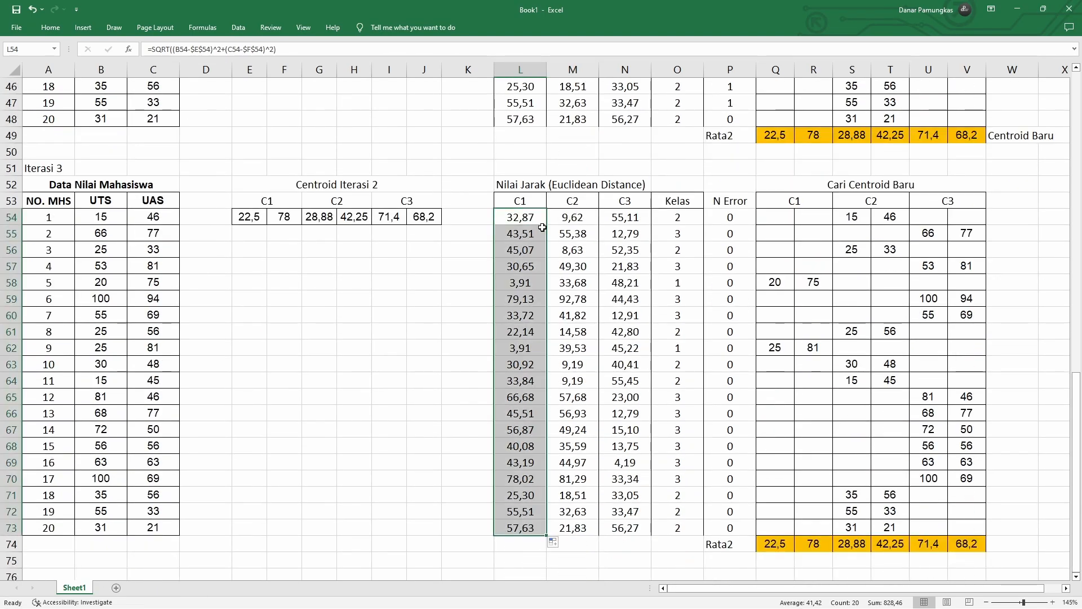
- Repoint the C2 distance formula in M54 to the Centroid Iterasi 2 cells, giving =SQRT((B54-$G$54)^2+(C54-$H$54)^2)
scroll(543, 227, up, 5)
click(571, 462)
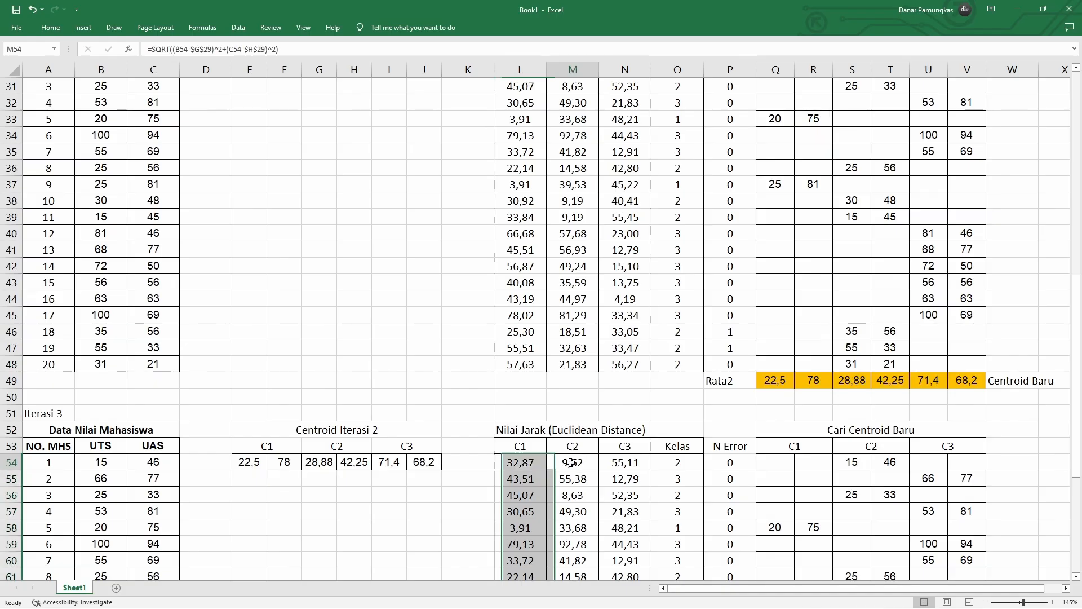
double_click(572, 462)
scroll(296, 360, up, 3)
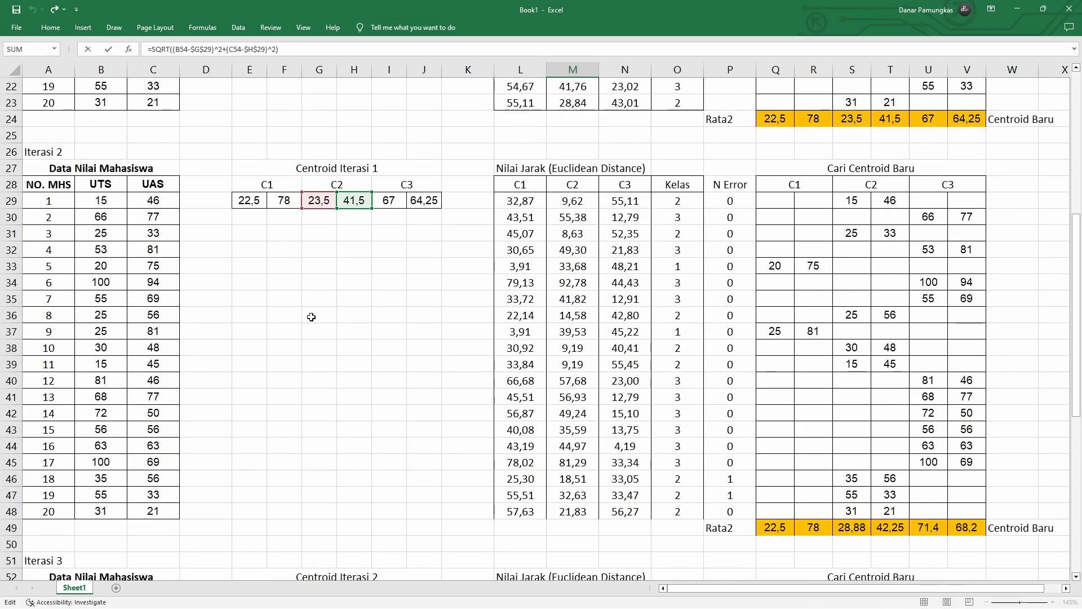
scroll(309, 314, down, 1)
drag(319, 160, 337, 551)
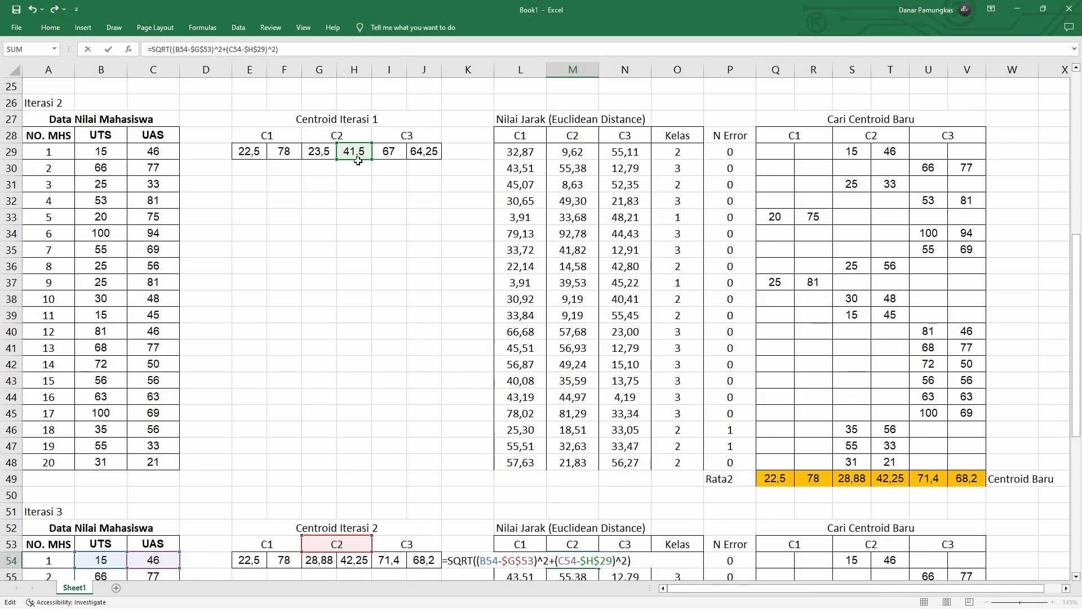
drag(364, 169, 328, 564)
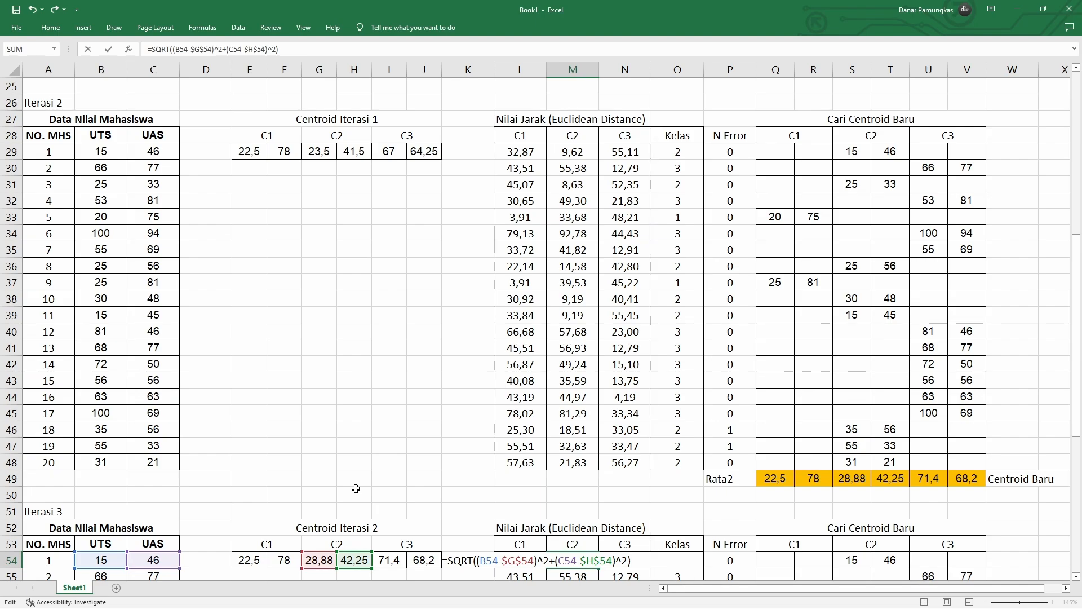
key(Return)
- Fill the corrected C2 distance formula from M54 down to M73
scroll(395, 463, down, 4)
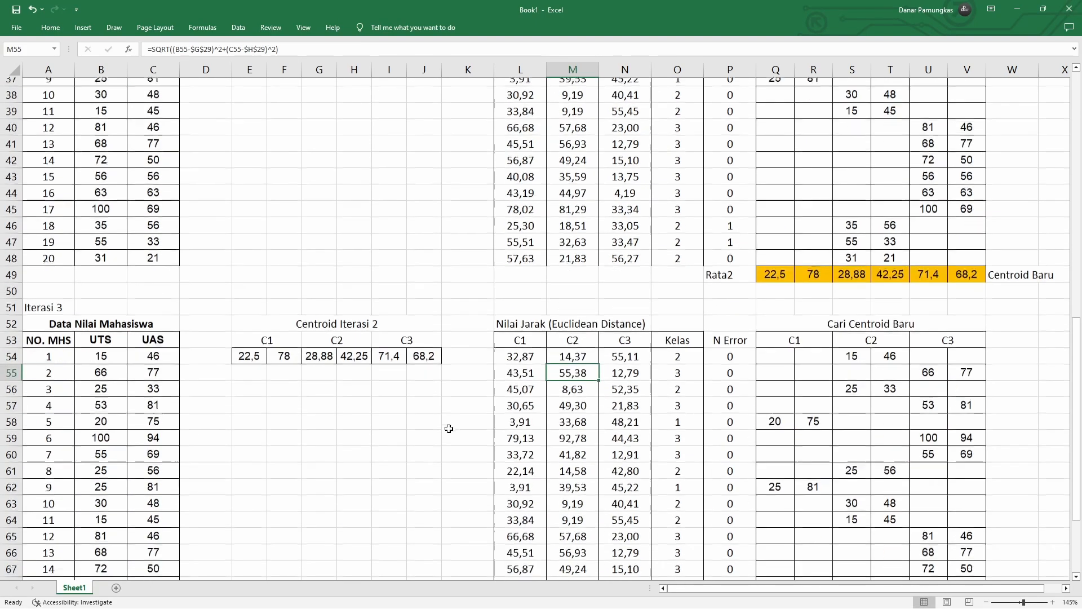
click(586, 350)
double_click(599, 356)
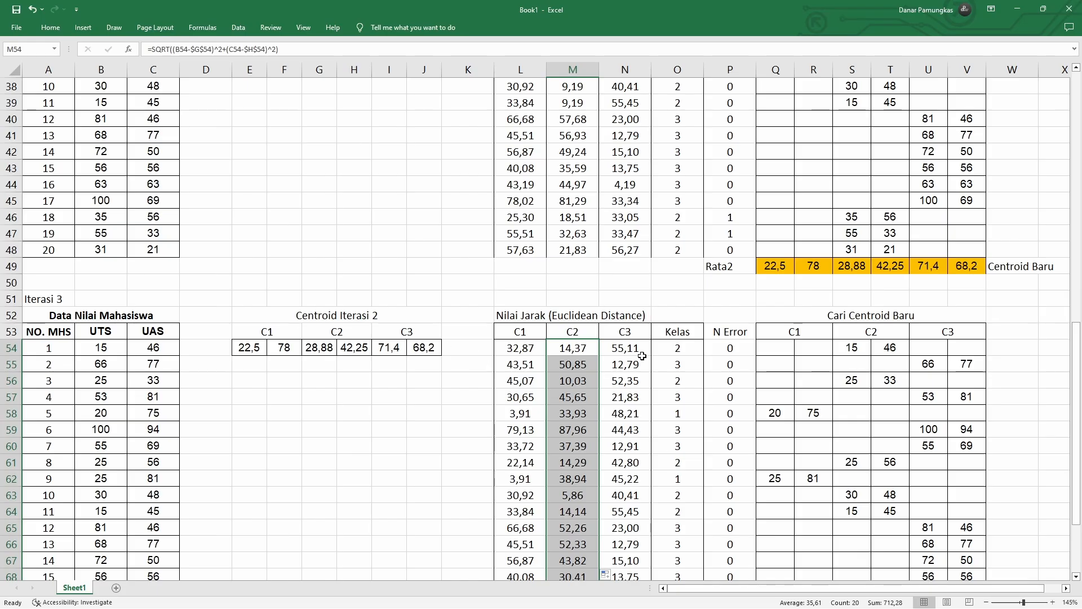
- Repoint the C3 distance formula in N54 to the Centroid Iterasi 2 cells, giving =SQRT((B54-$I$54)^2+(C54-$J$54)^2)
click(627, 349)
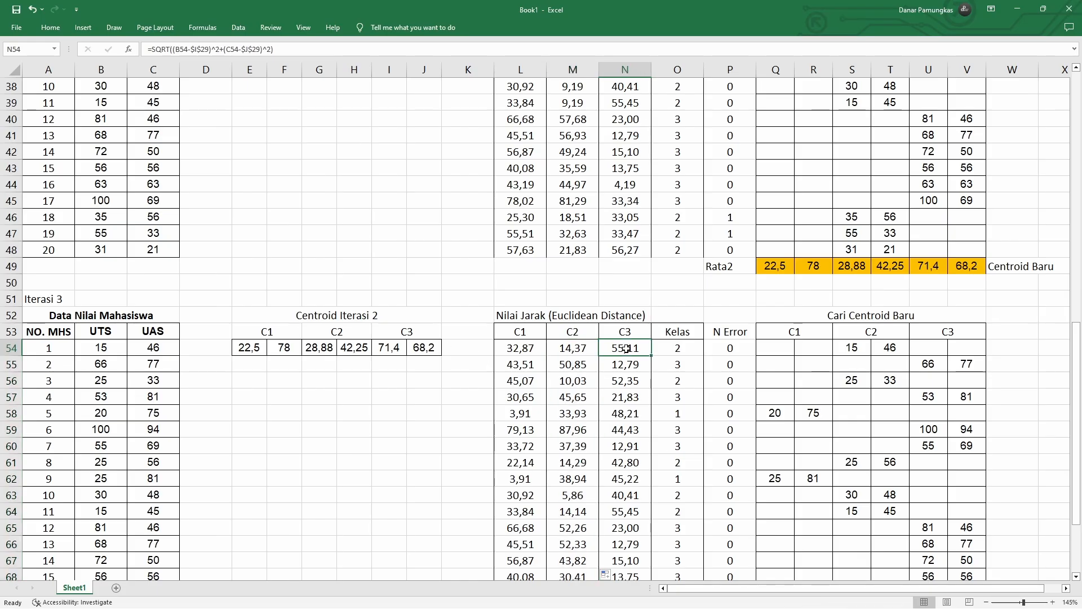
double_click(627, 349)
scroll(468, 316, up, 4)
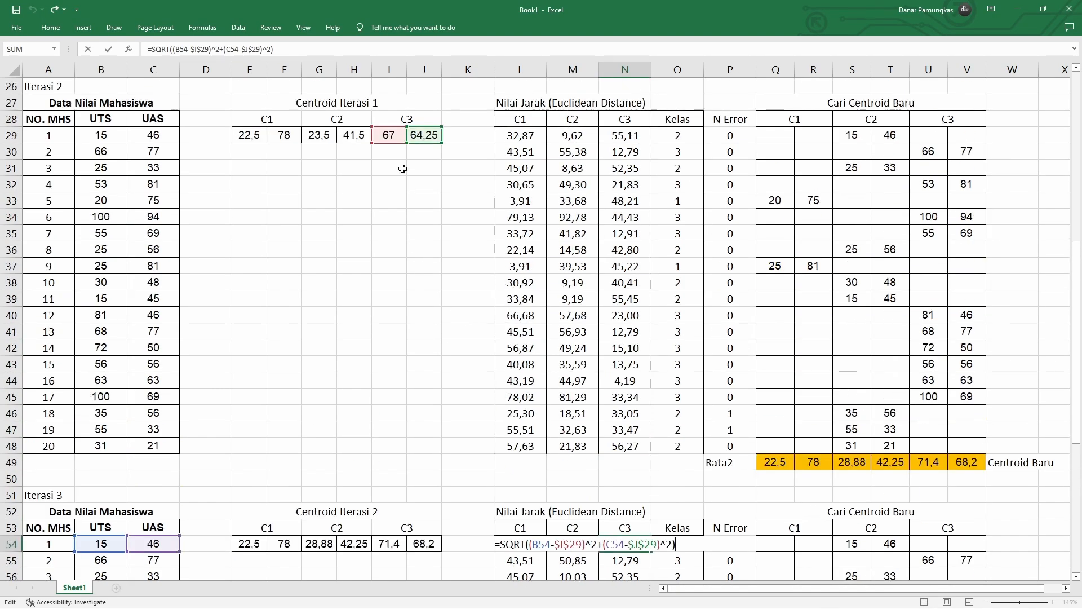
drag(398, 146, 396, 532)
drag(443, 138, 395, 551)
scroll(431, 361, down, 7)
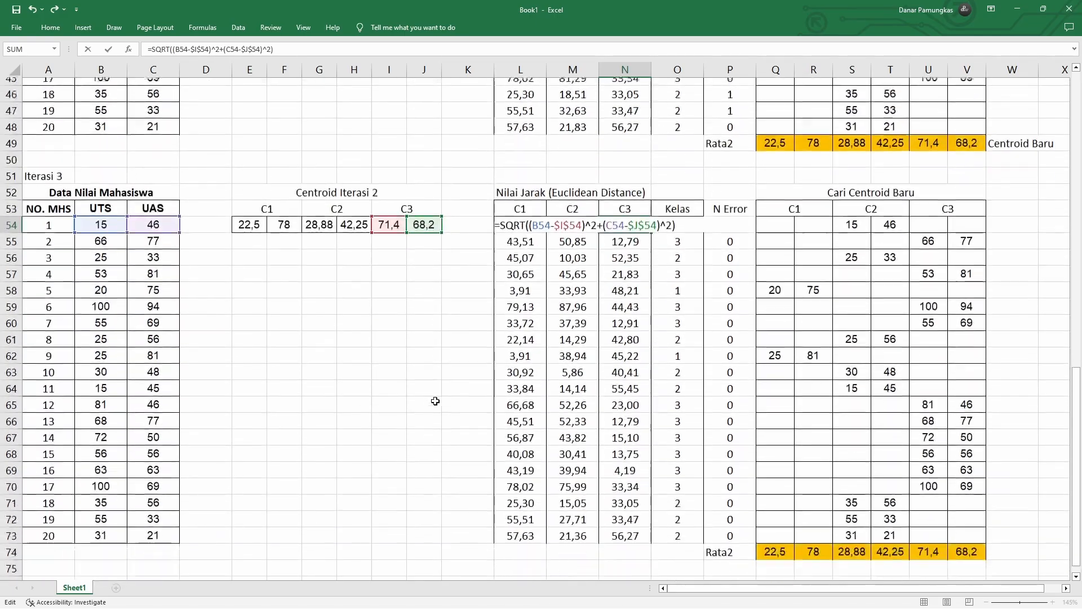
key(Return)
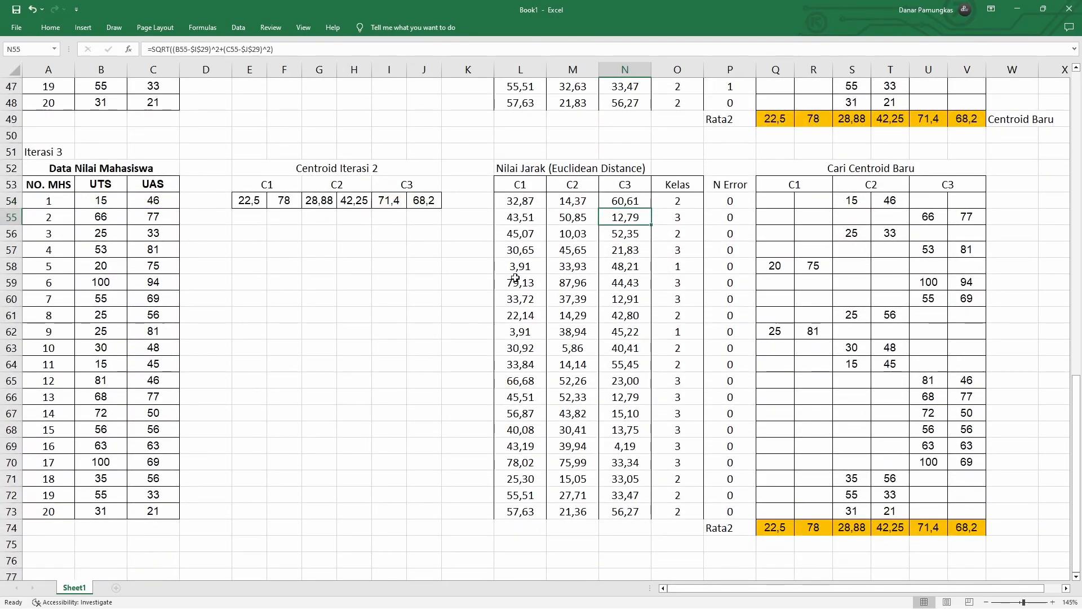
- Fill the corrected C3 distance formula from N54 and the Kelas formula from O54 down to row 73
click(625, 199)
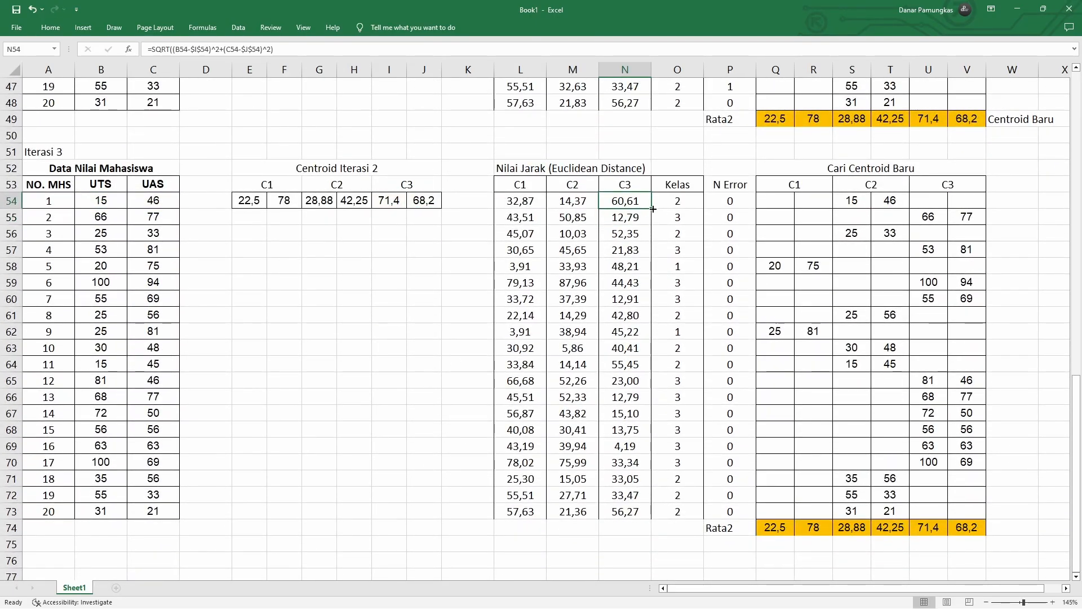
double_click(653, 209)
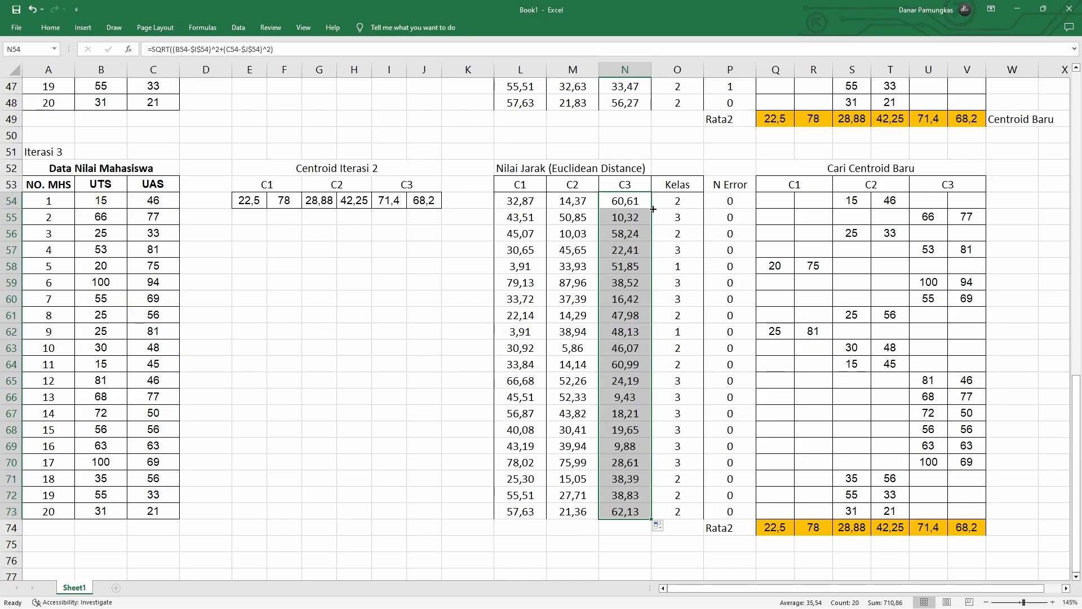
click(669, 211)
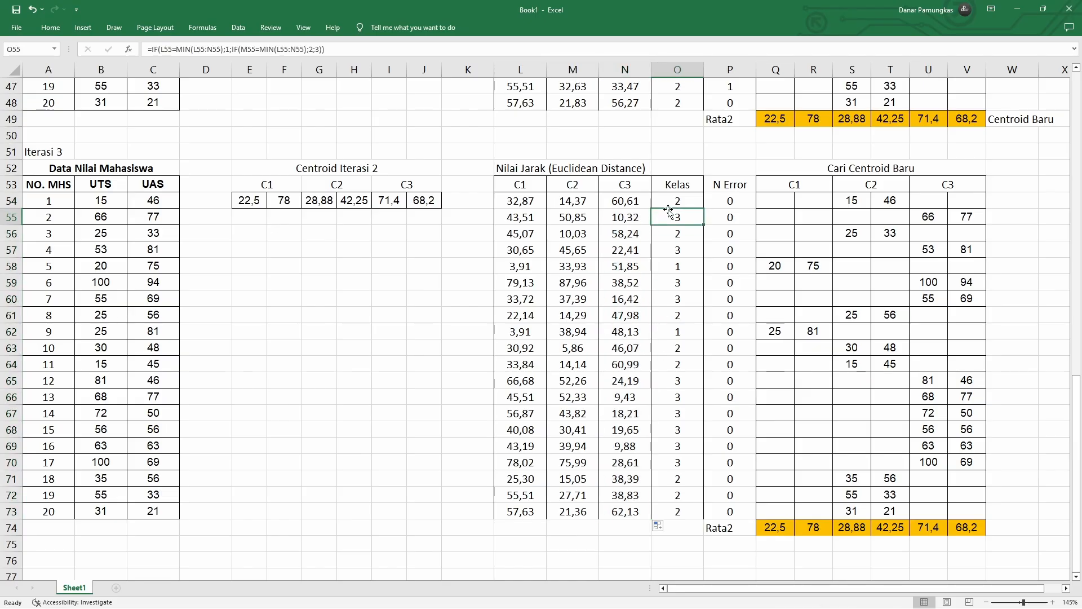
click(672, 204)
double_click(705, 209)
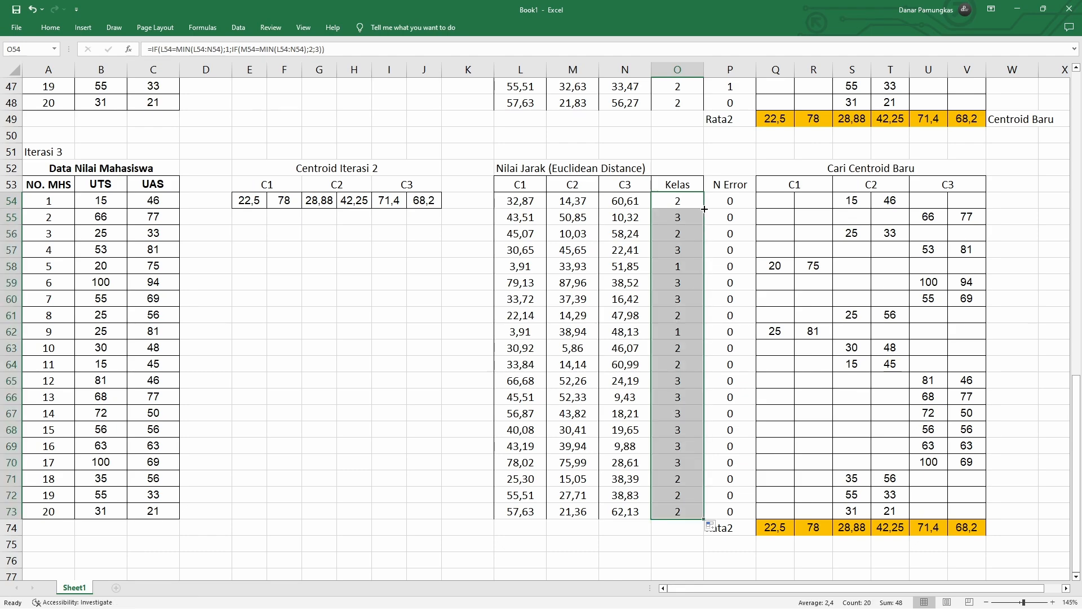
- Check the N Error values in P54:P73 and compare the Iterasi 3 Kelas column O54:O73 with the Iterasi 2 classes in O29:O48
click(721, 202)
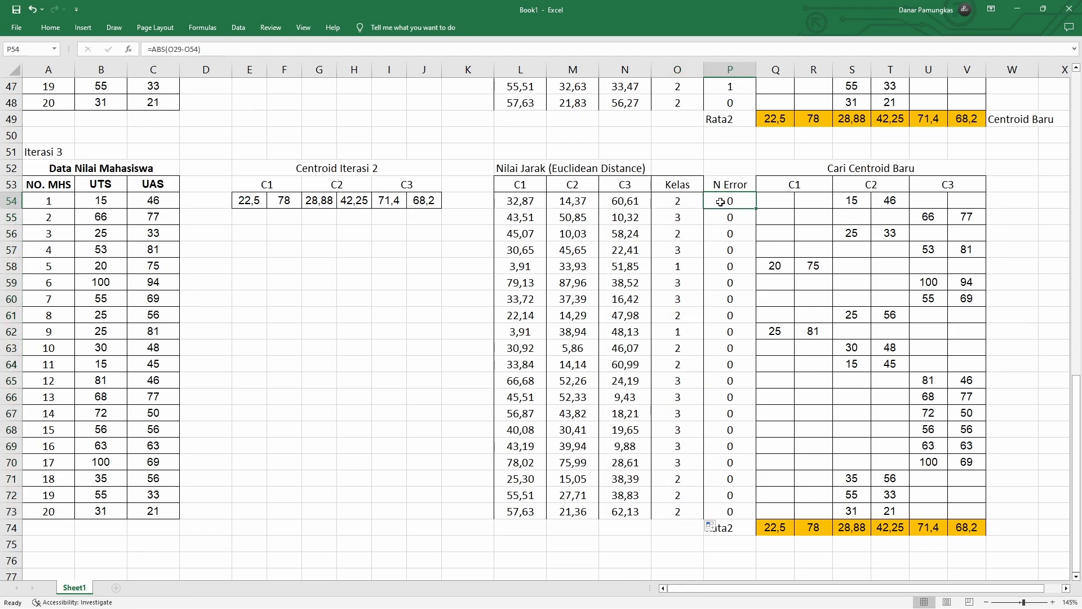
drag(720, 202, 732, 510)
scroll(716, 540, down, 1)
click(732, 527)
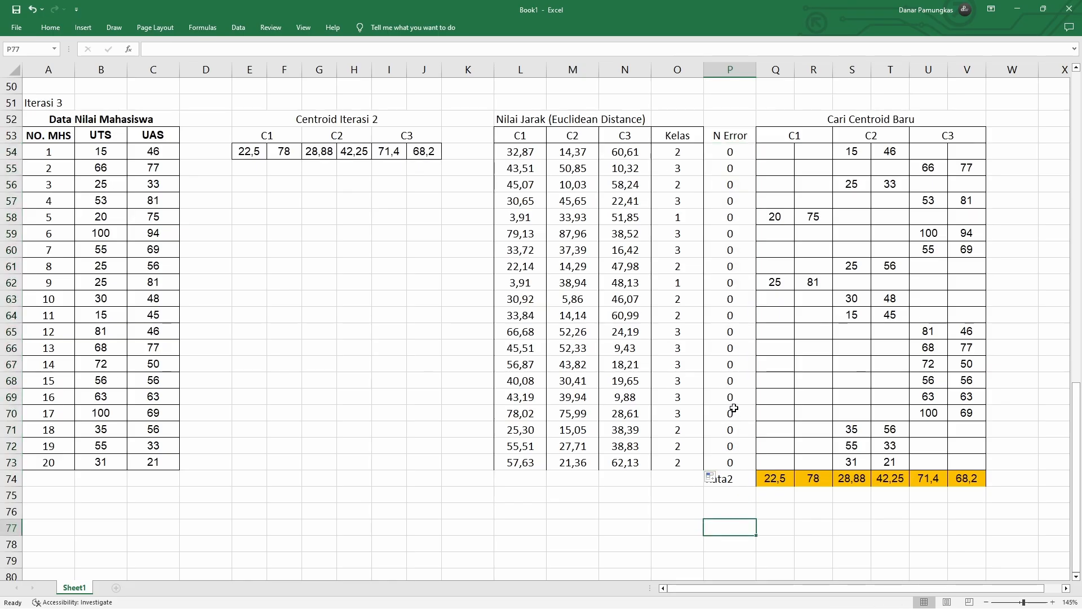
scroll(733, 403, up, 3)
scroll(719, 389, down, 2)
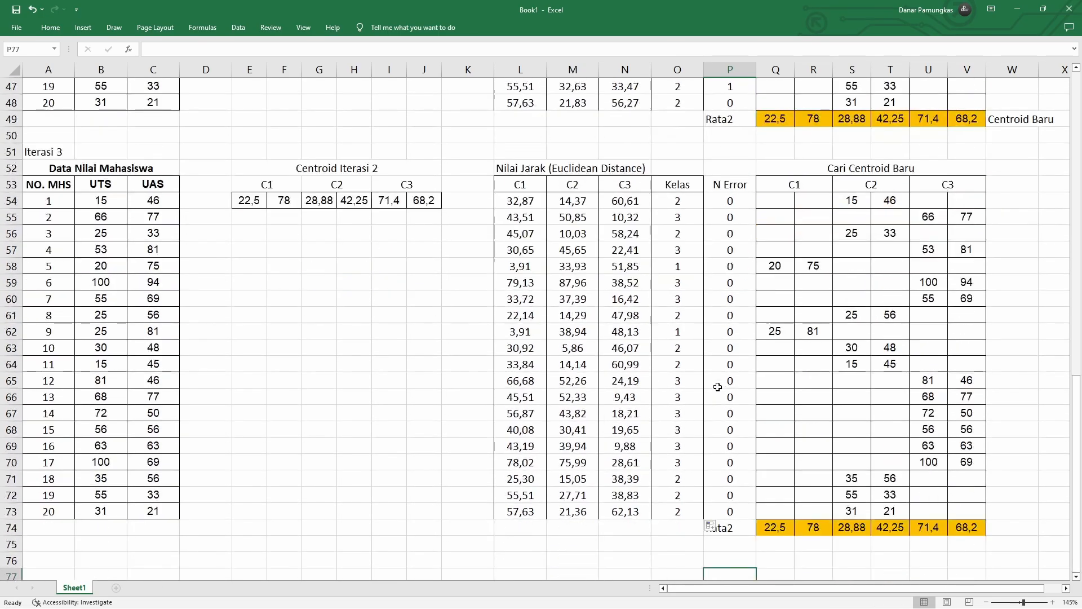
drag(685, 202, 693, 507)
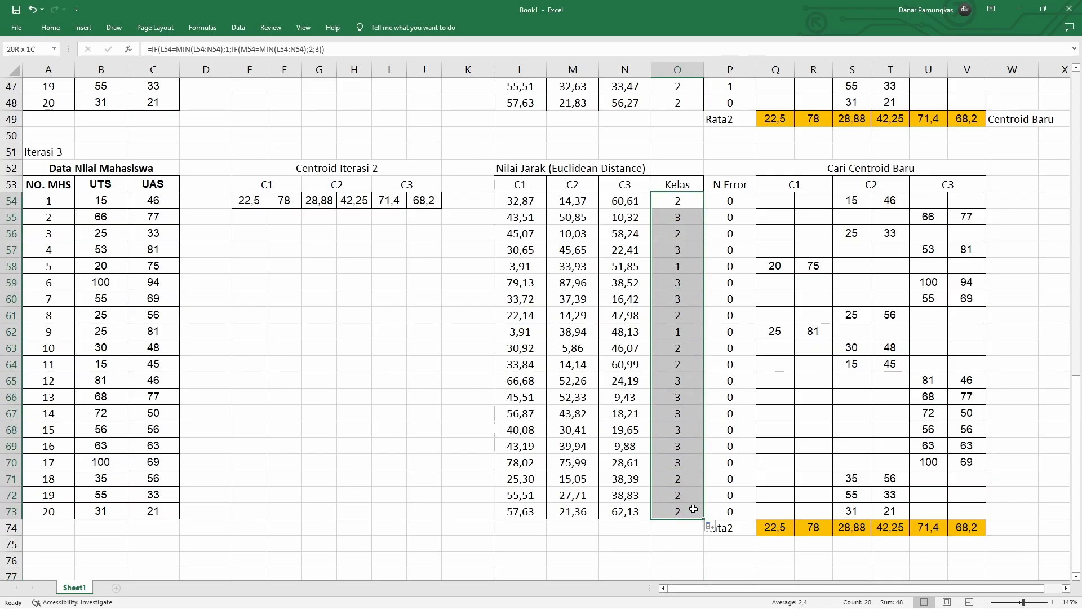
scroll(719, 430, up, 1)
scroll(719, 429, up, 6)
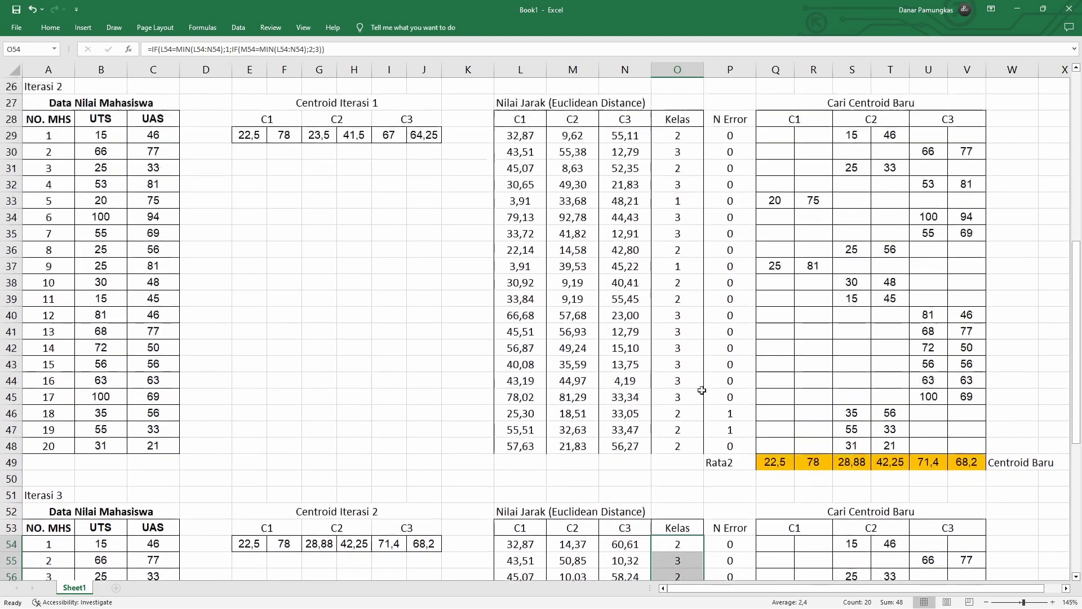
drag(676, 133, 682, 446)
scroll(683, 430, down, 7)
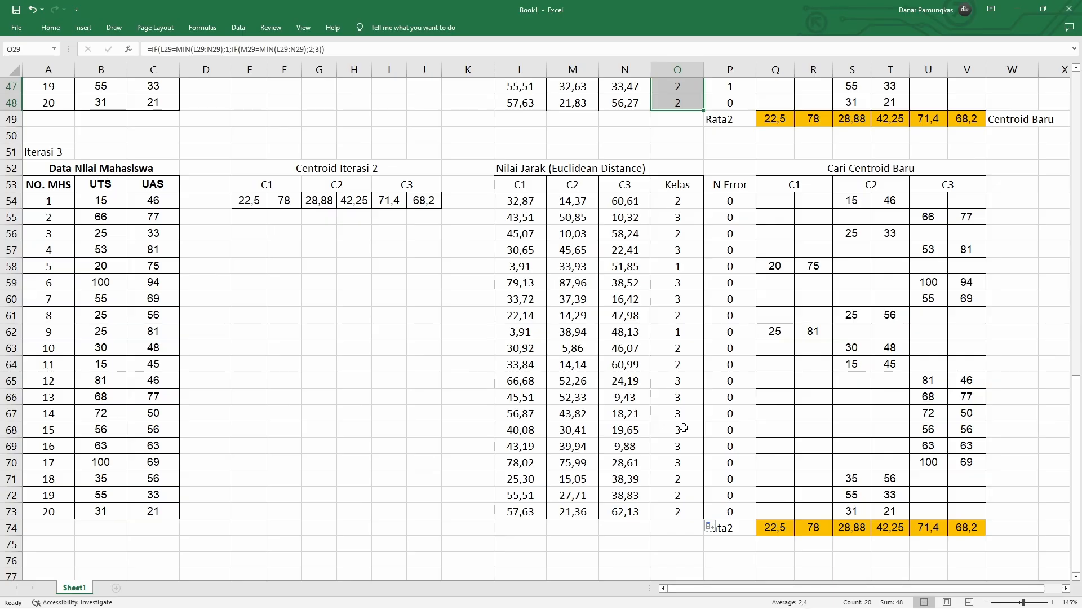
drag(730, 201, 729, 505)
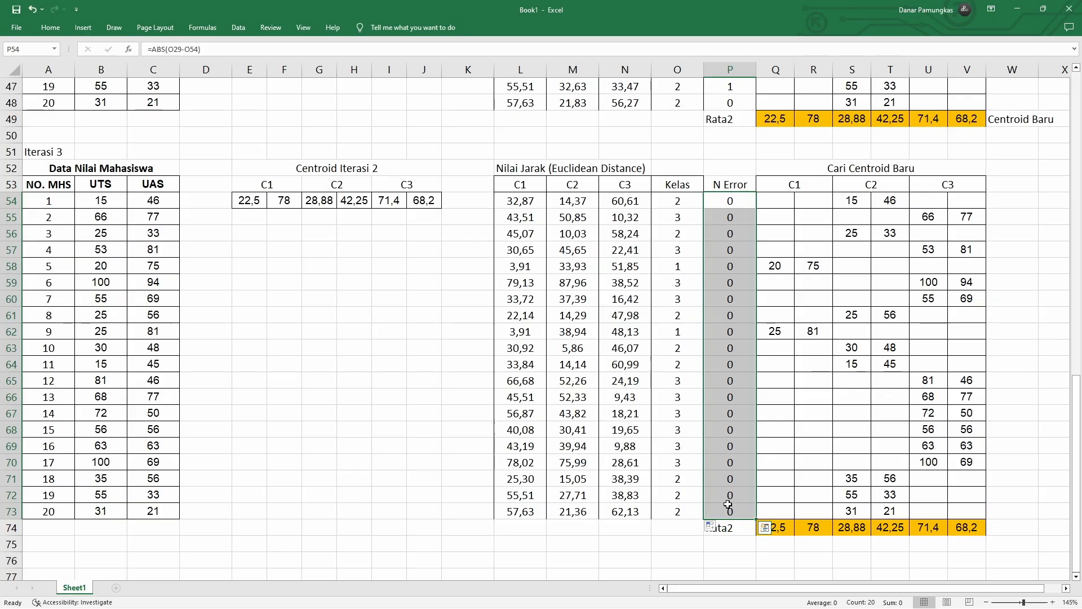
drag(727, 201, 726, 506)
click(673, 317)
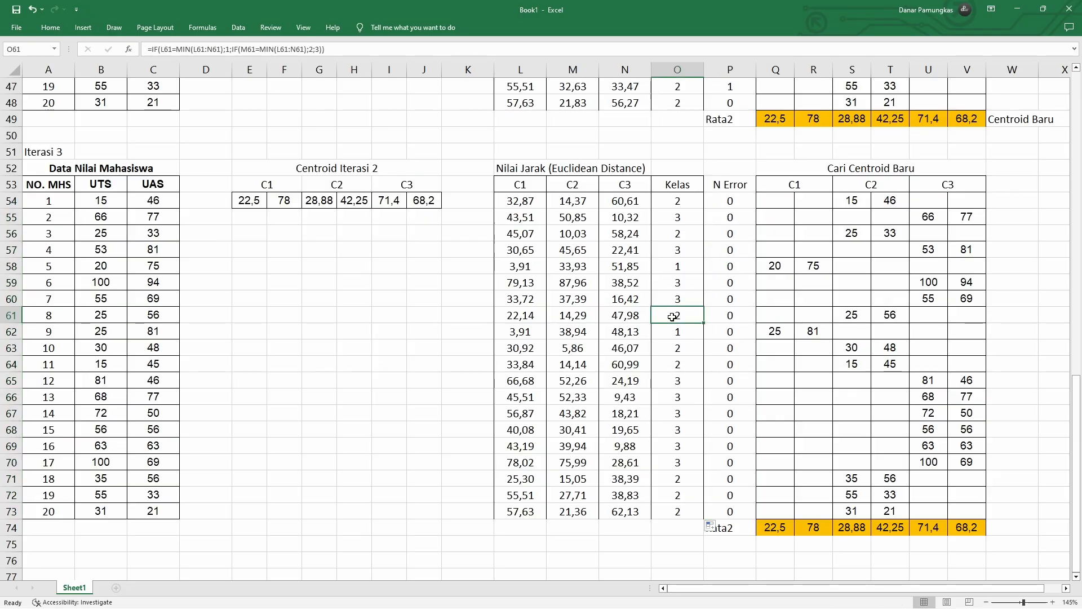
- Copy the Iterasi 3 Kelas column O53:O73 and paste it as values only beside the student data, starting at D53
drag(675, 177, 682, 504)
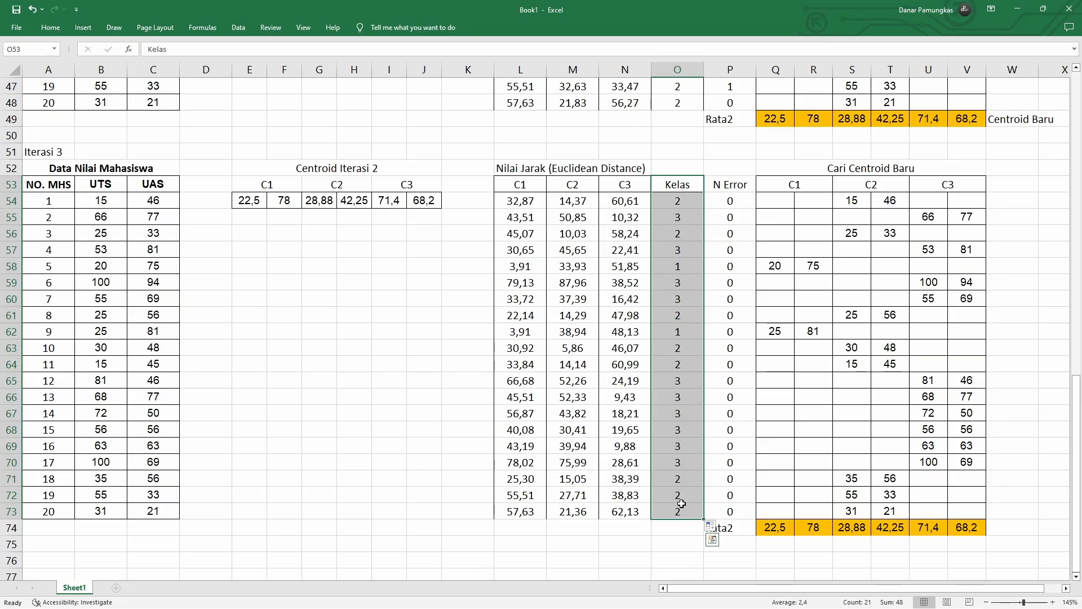
key(ctrl+c)
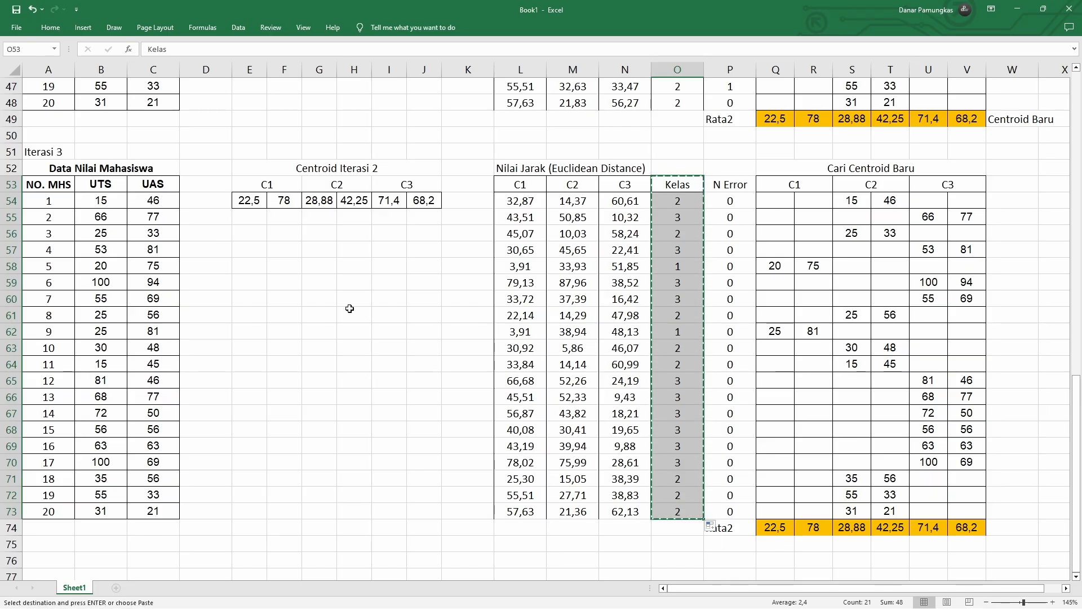
click(194, 186)
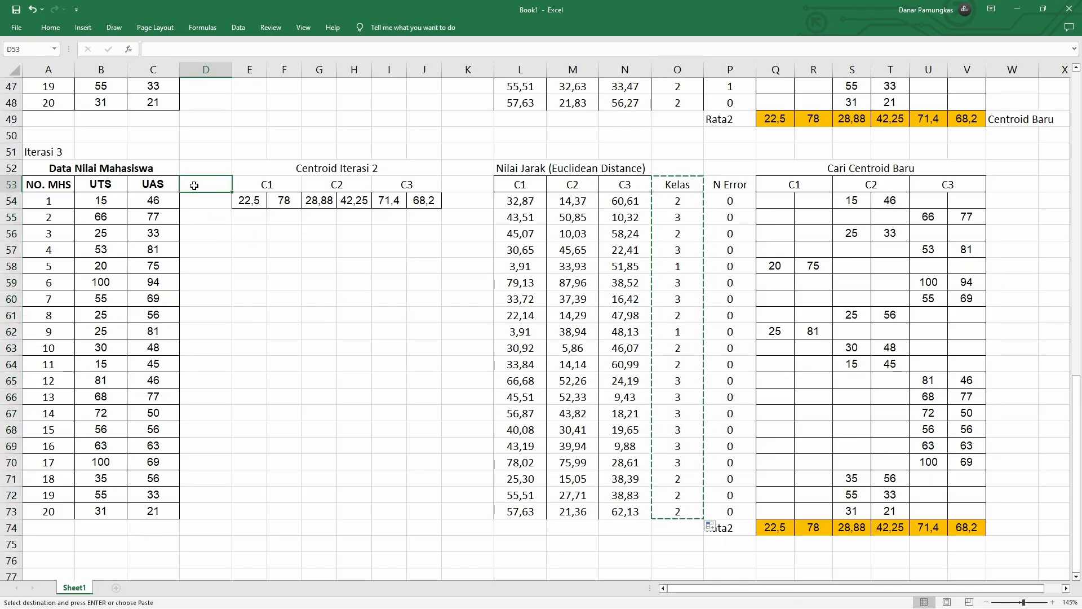
right_click(194, 186)
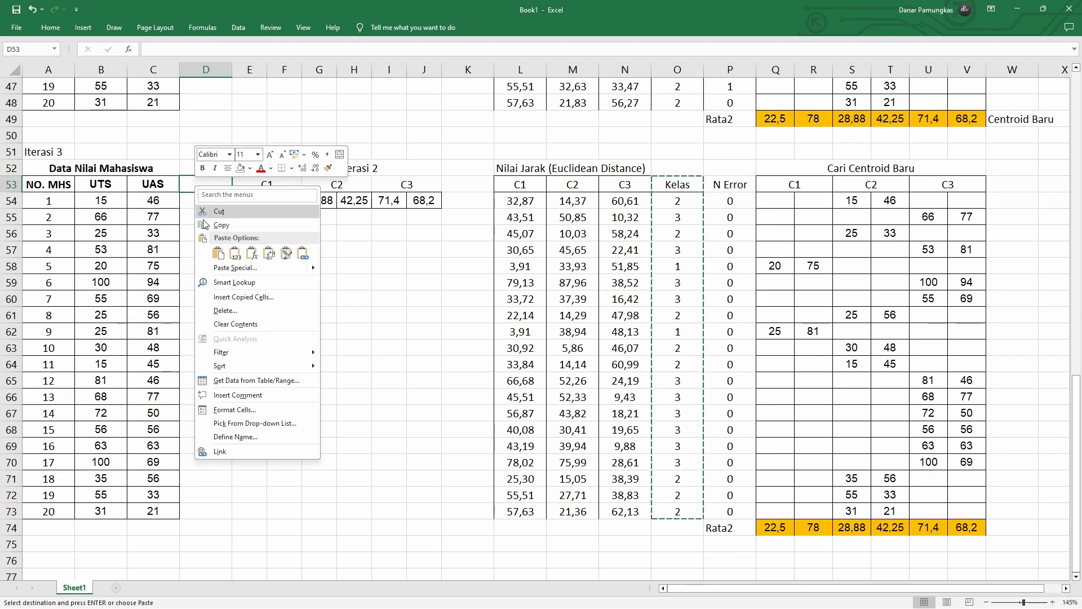
click(231, 258)
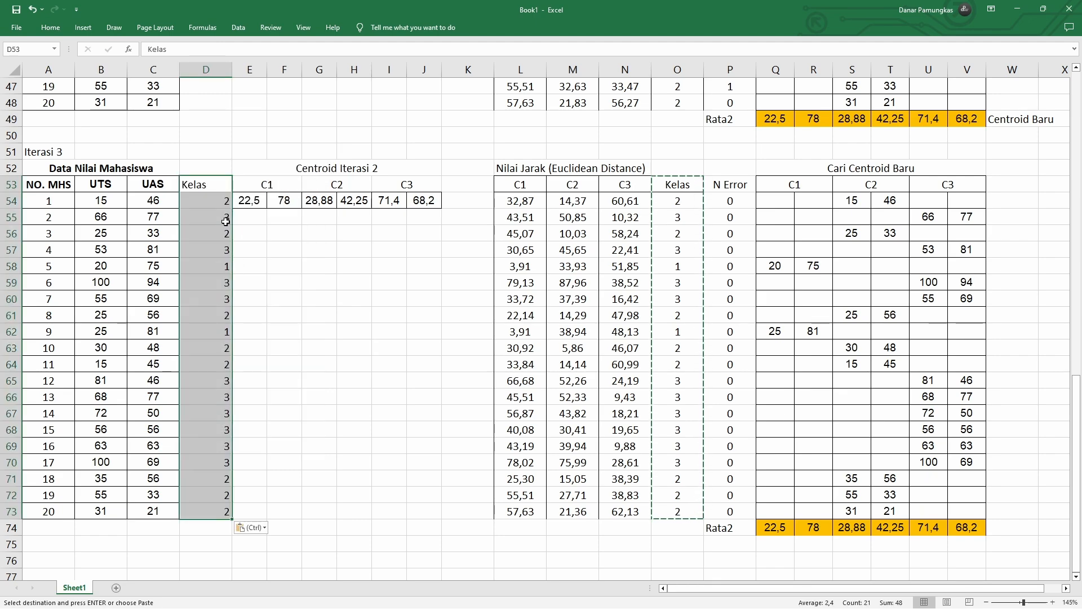
- Centre the contents of the pasted Kelas column D53:D73
drag(203, 186, 211, 506)
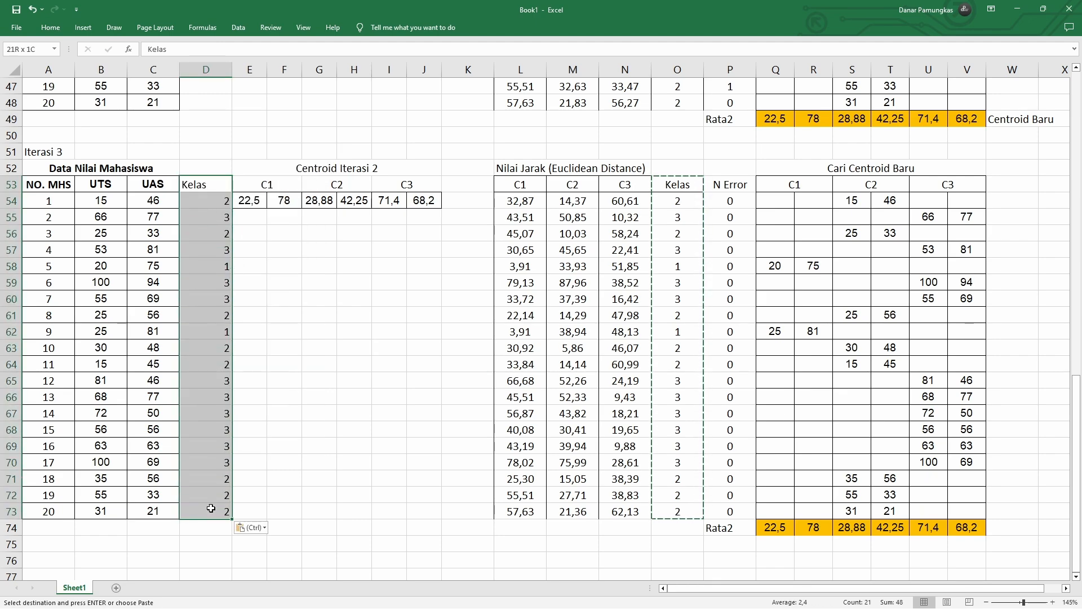
right_click(211, 507)
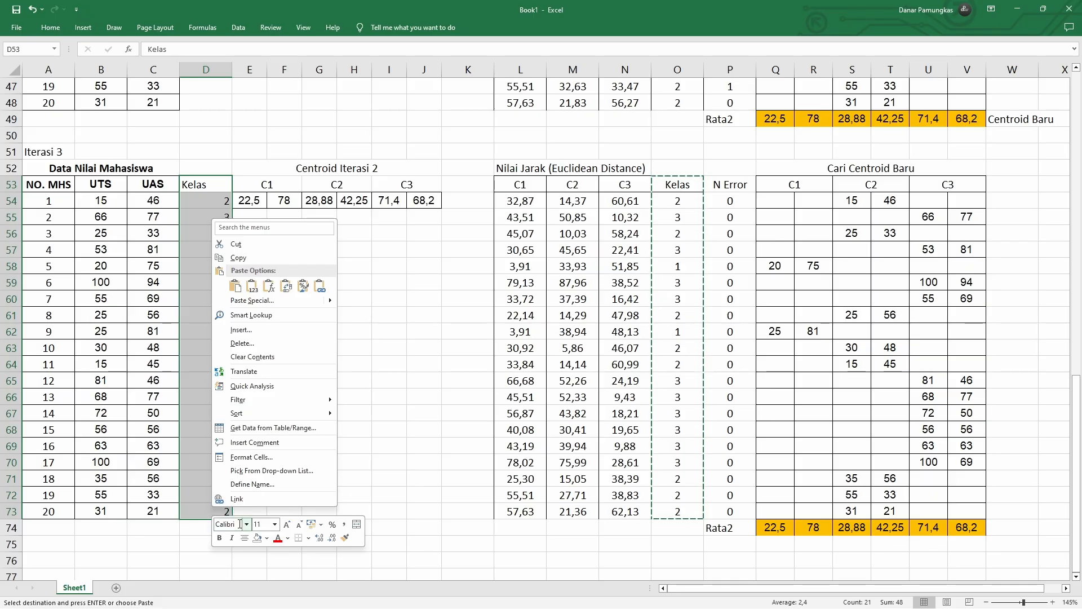
click(245, 540)
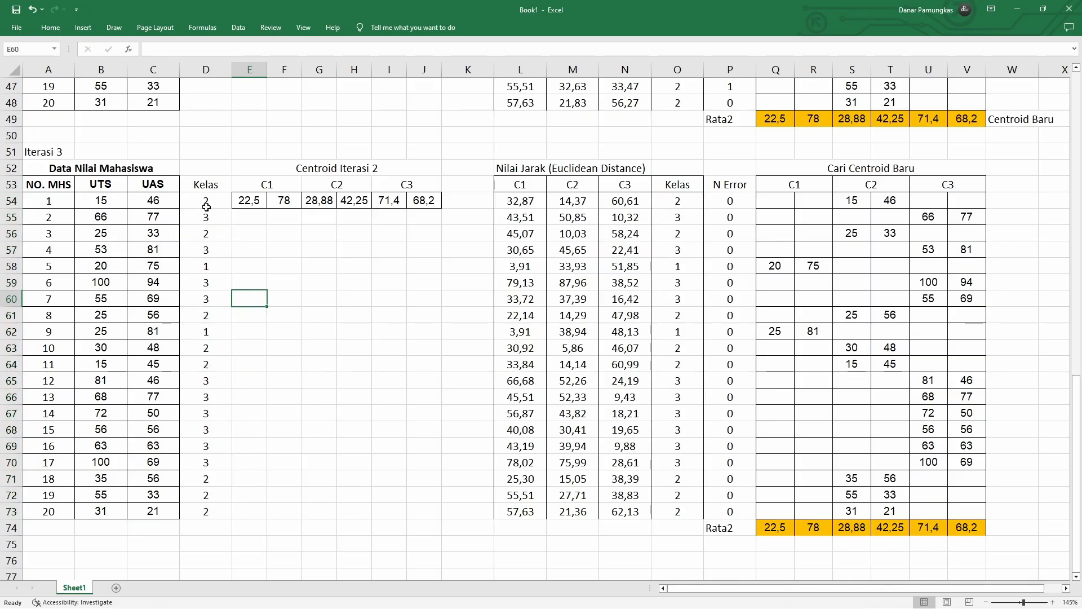
- Apply All Borders to the Kelas cells D53:D73
drag(202, 184, 205, 513)
right_click(206, 512)
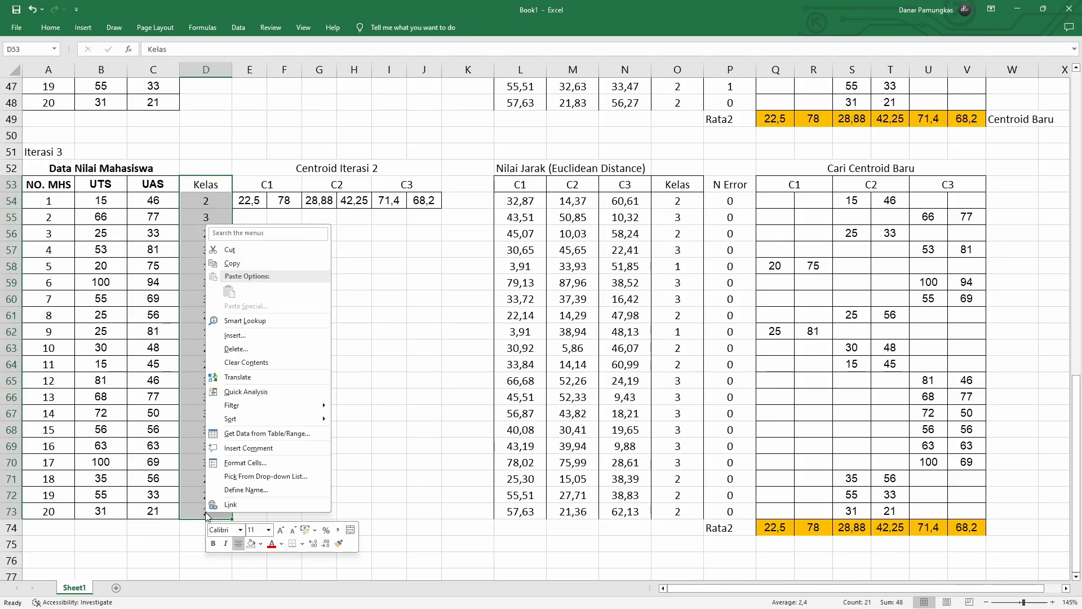
click(302, 543)
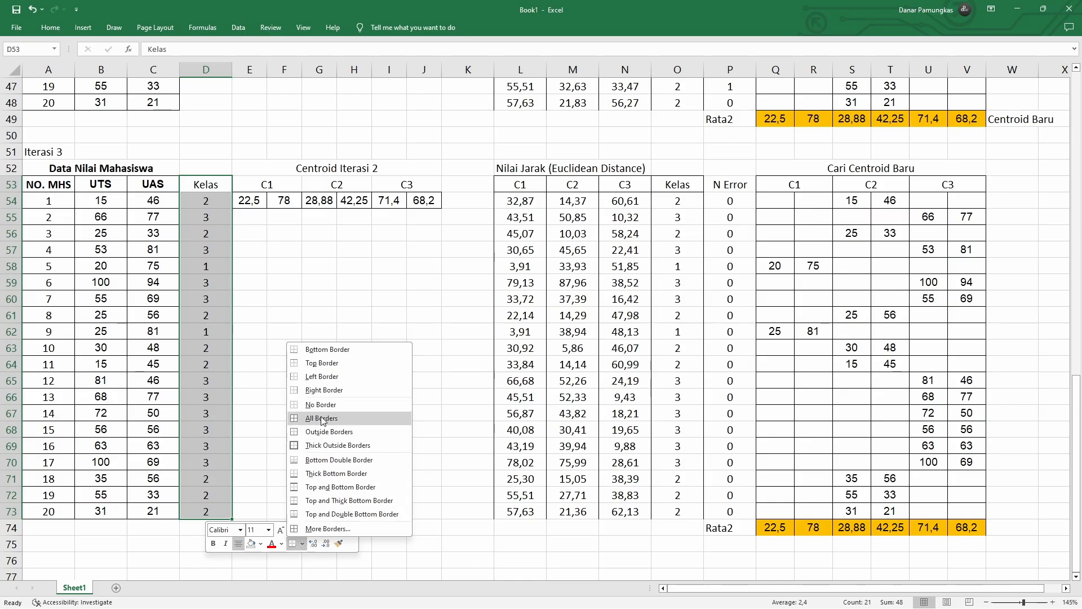
click(323, 419)
click(298, 380)
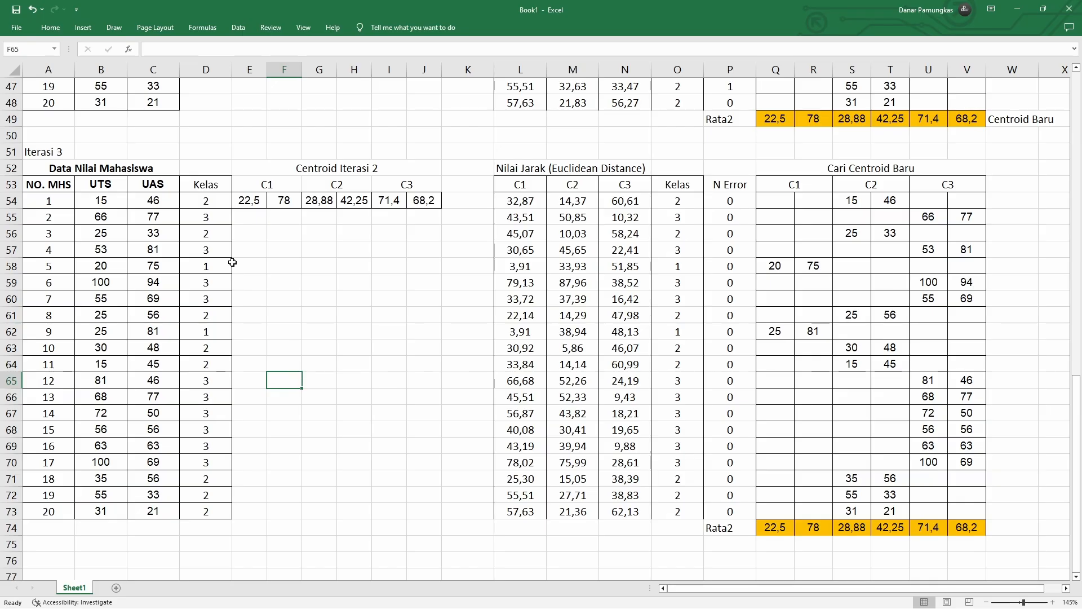
- Review the UTS and UAS scores and assigned Kelas of students 1 to 3 in A54:D56
click(43, 204)
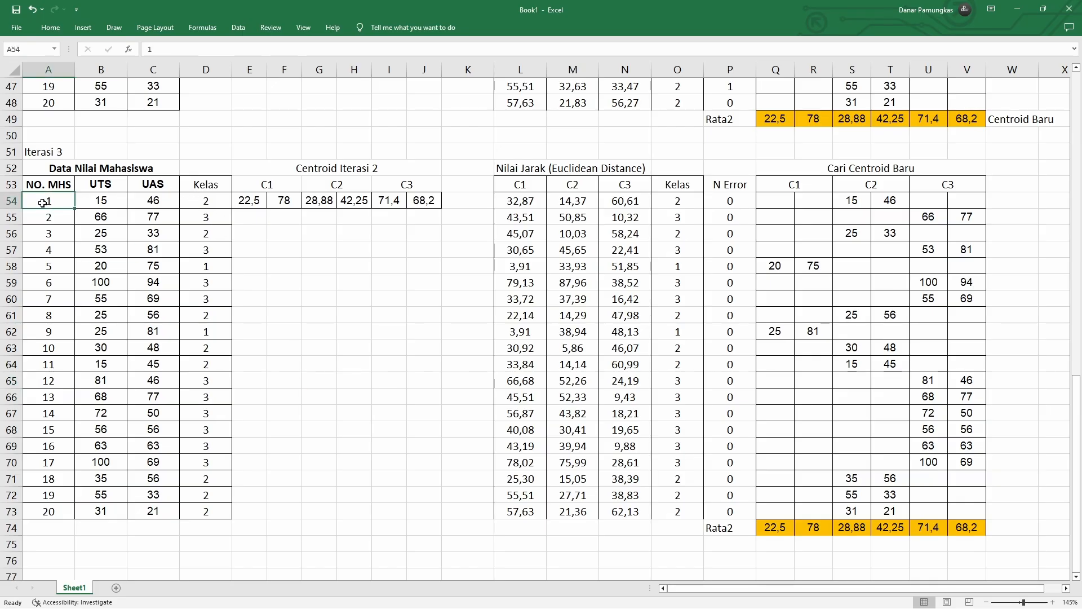
drag(45, 203, 190, 205)
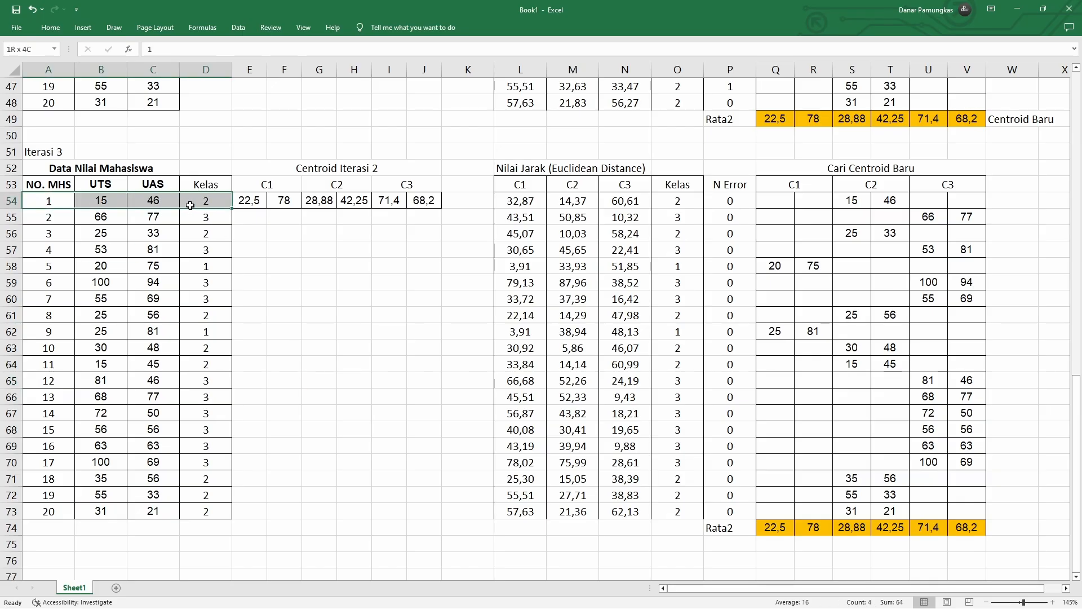
drag(48, 217, 215, 221)
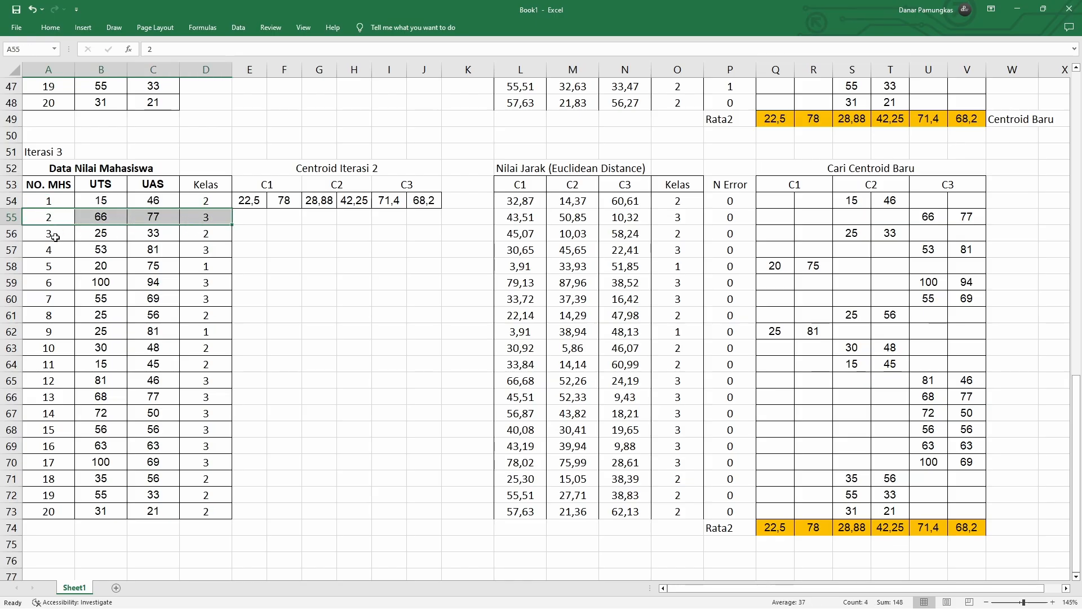
drag(57, 236, 226, 236)
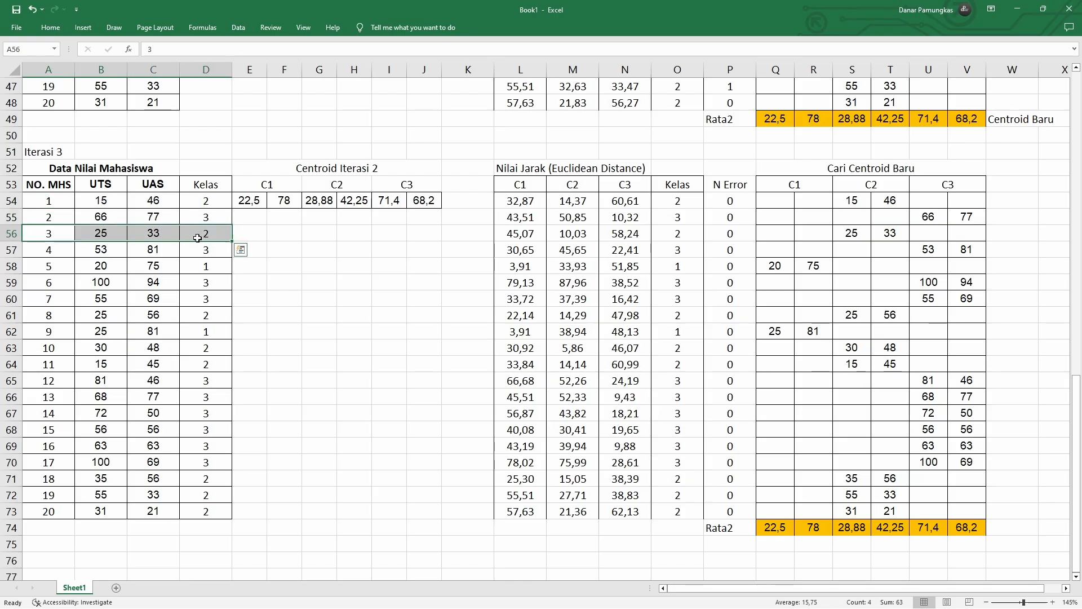
click(286, 320)
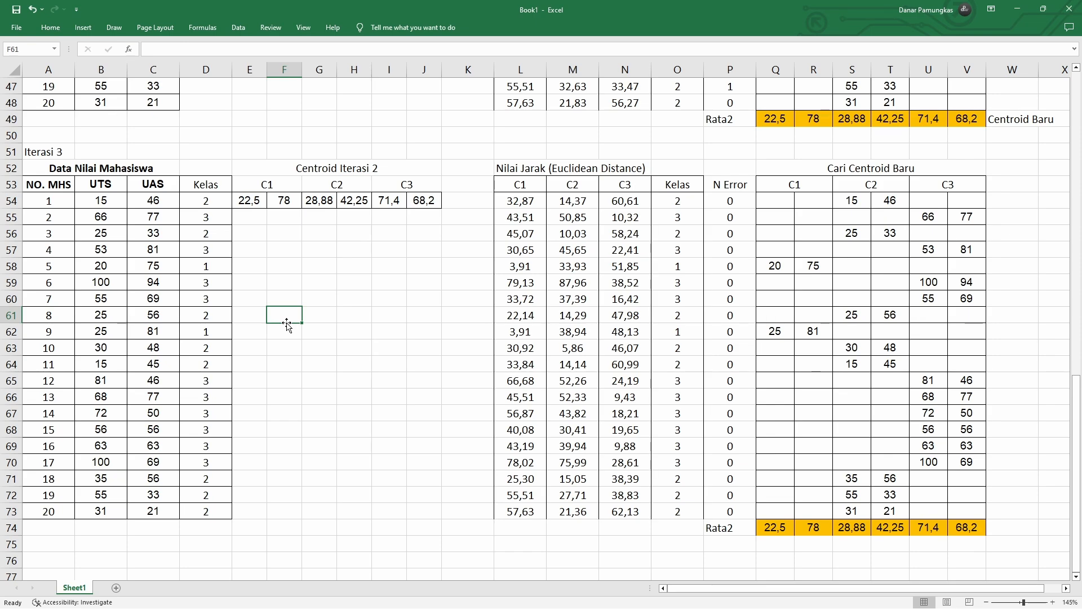